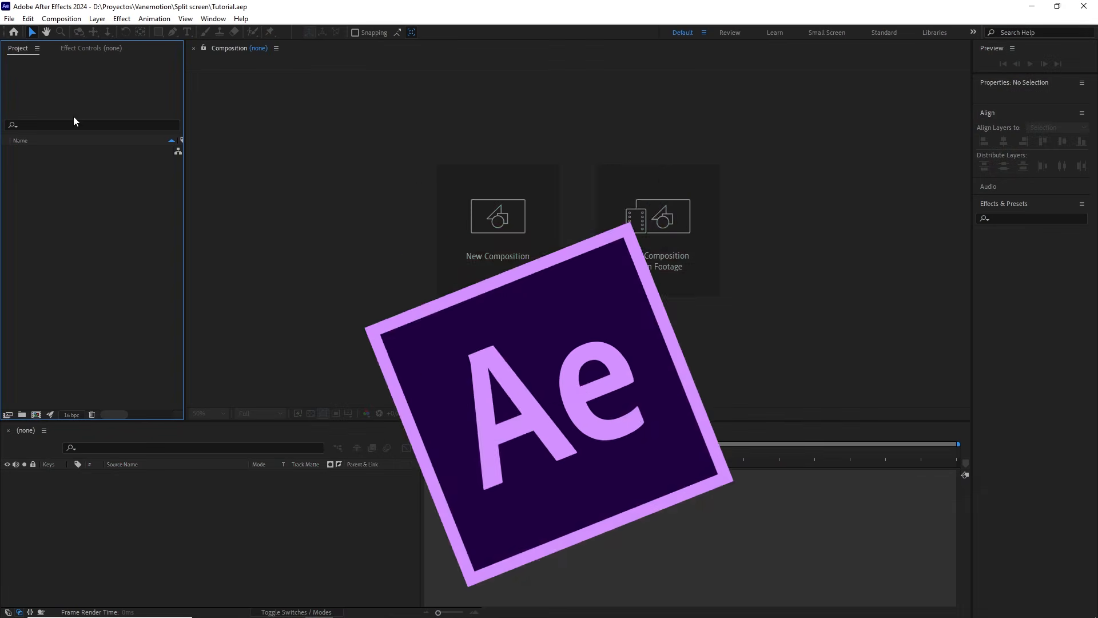
# - Import the colors and soccer field images from the Materials folder as footage
pyautogui.click(9, 19)
pyautogui.moveTo(123, 179)
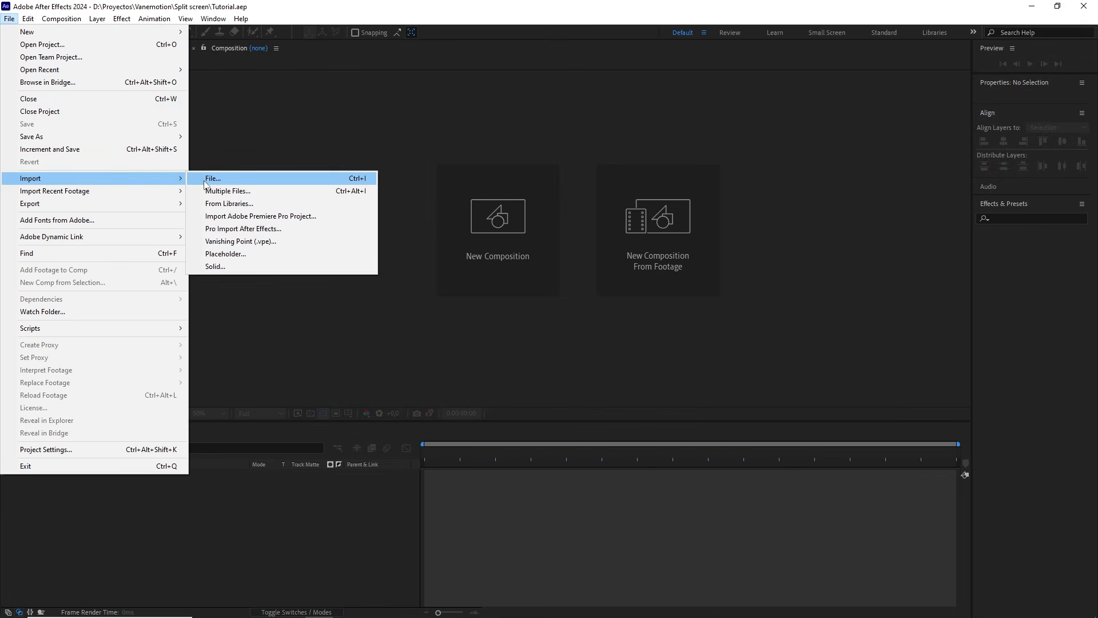
pyautogui.click(207, 180)
pyautogui.click(153, 140)
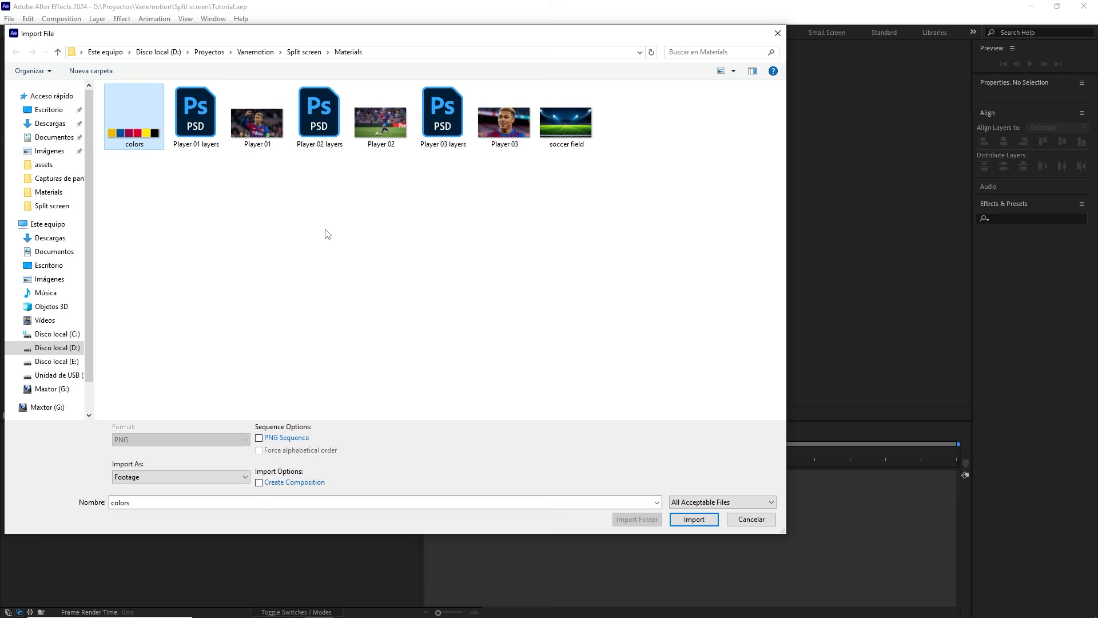
pyautogui.keyDown('ctrl'); pyautogui.click(560, 144); pyautogui.keyUp('ctrl')
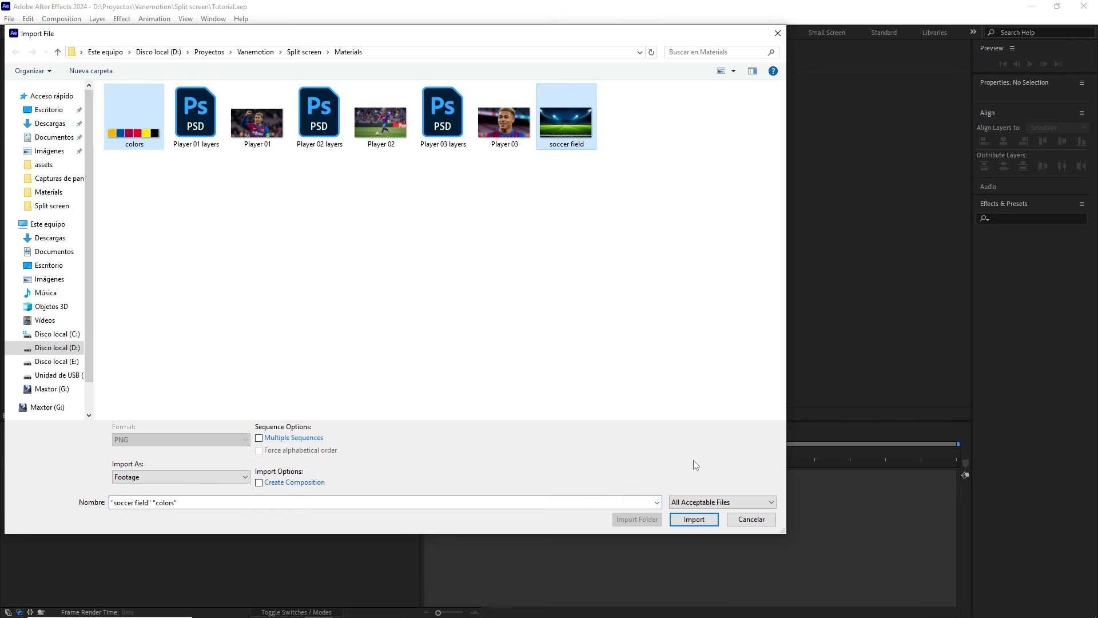
pyautogui.click(694, 519)
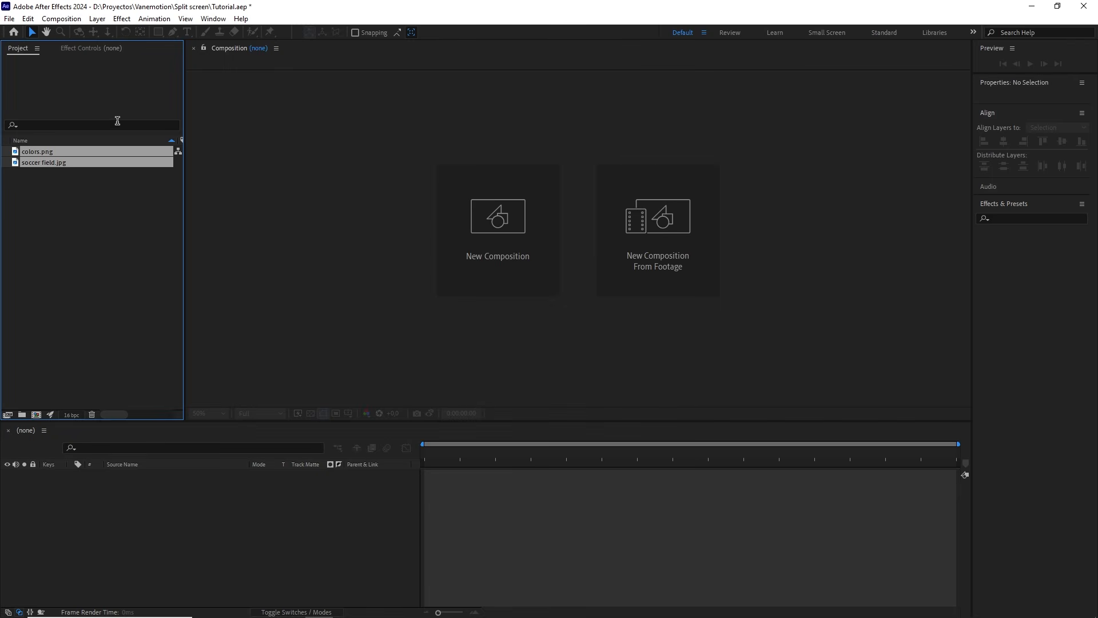
# - Import Player 01 layers.psd with import kind Composition and editable layer styles
pyautogui.click(10, 19)
pyautogui.moveTo(137, 178)
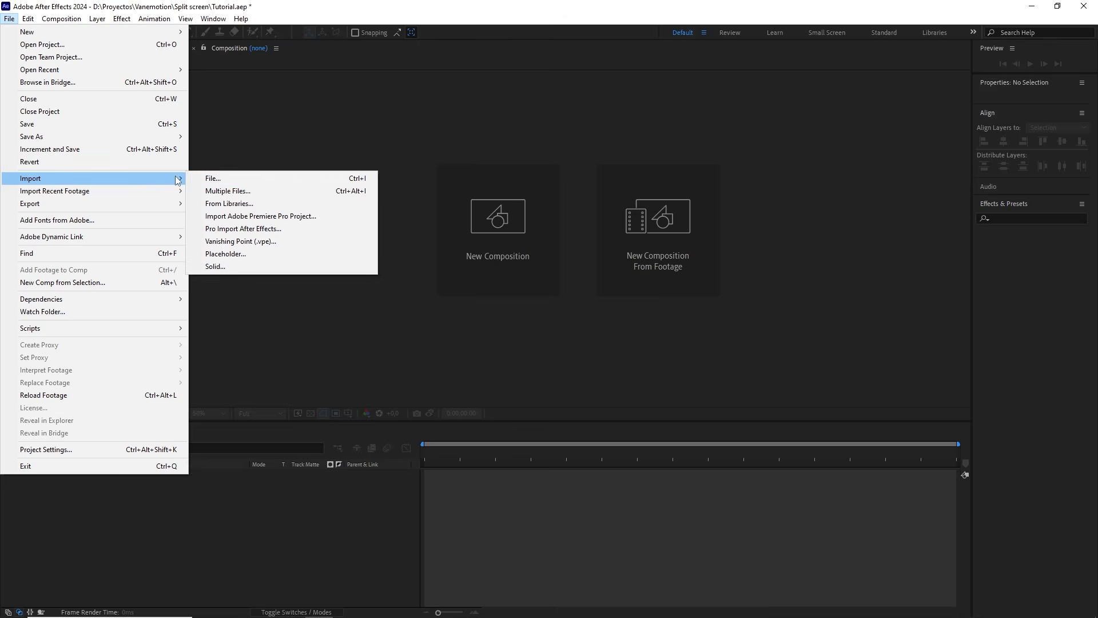
pyautogui.click(208, 179)
pyautogui.click(195, 139)
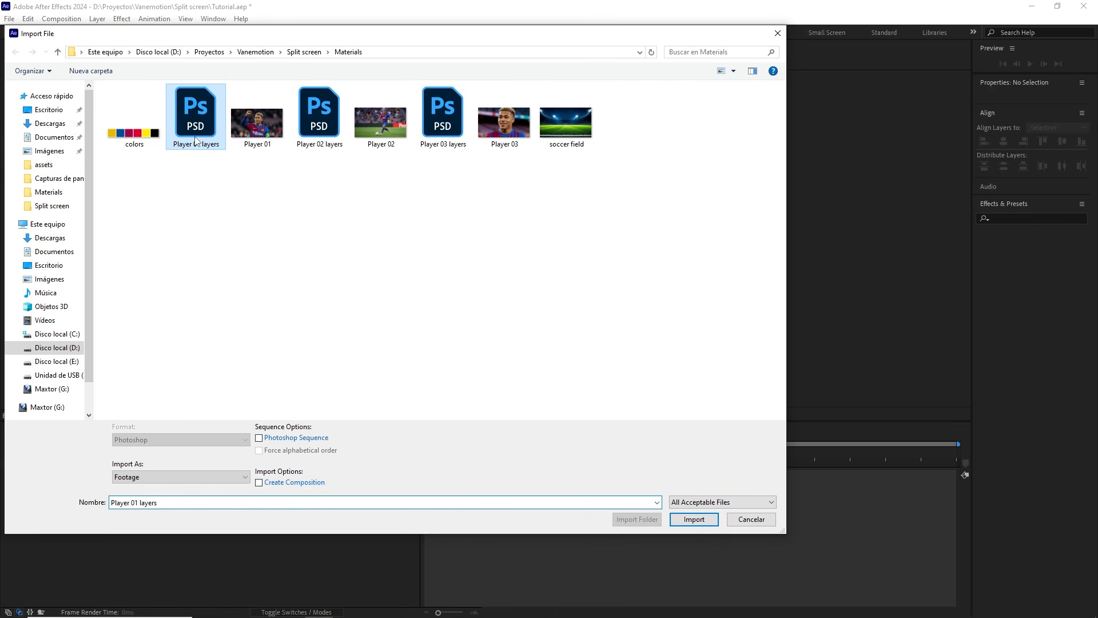
pyautogui.click(686, 520)
pyautogui.click(562, 243)
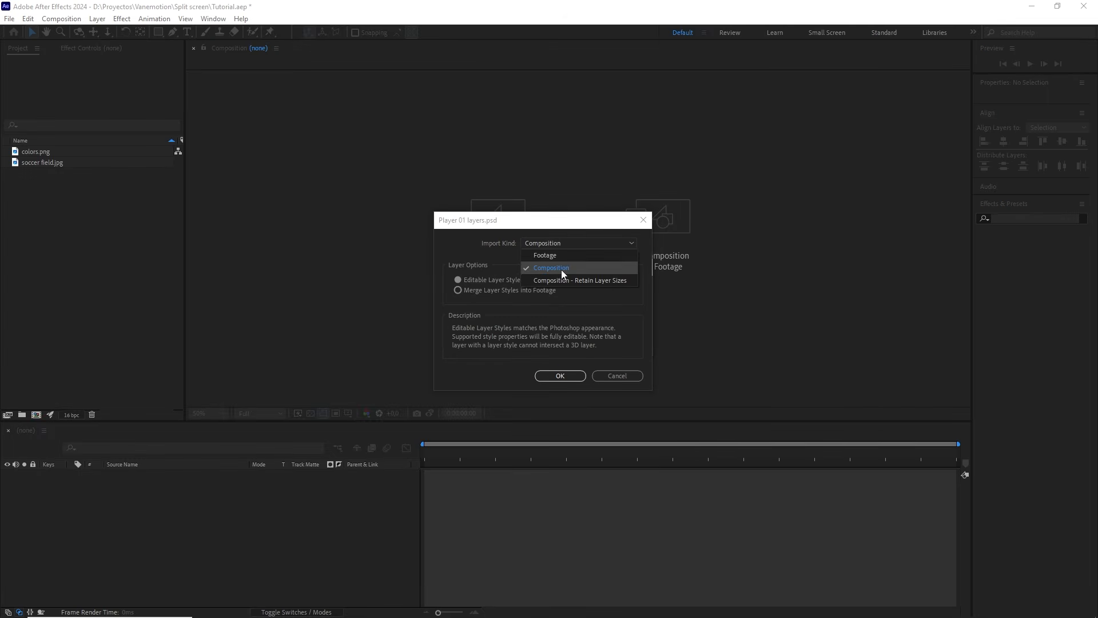
pyautogui.click(561, 270)
pyautogui.click(574, 375)
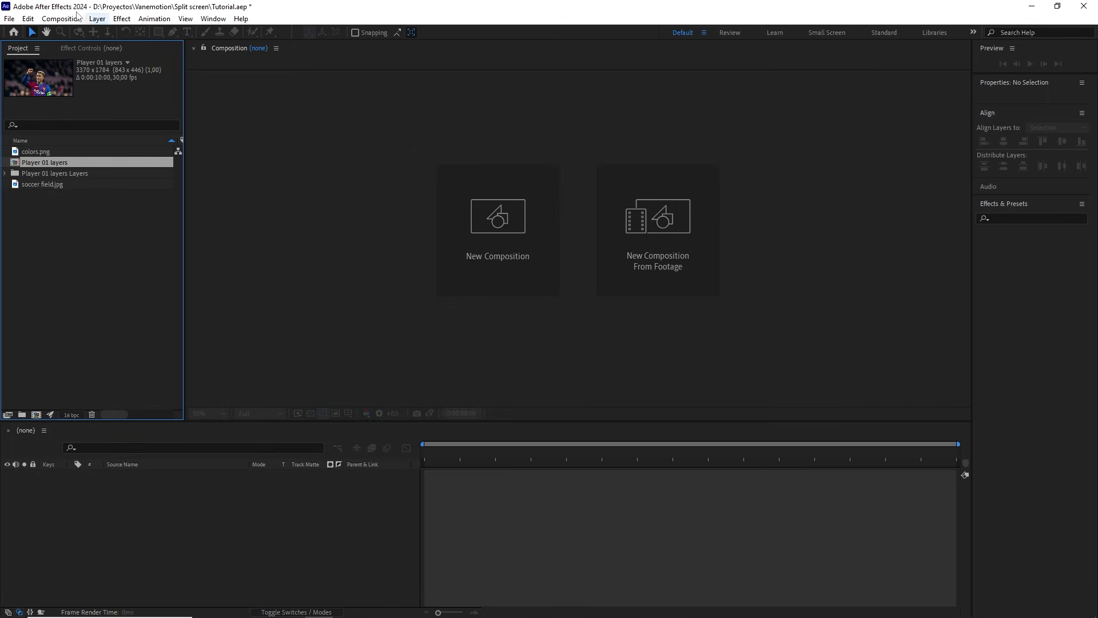
# - Import Player 02 layers.psd as a composition with editable layer styles
pyautogui.click(11, 20)
pyautogui.moveTo(146, 182)
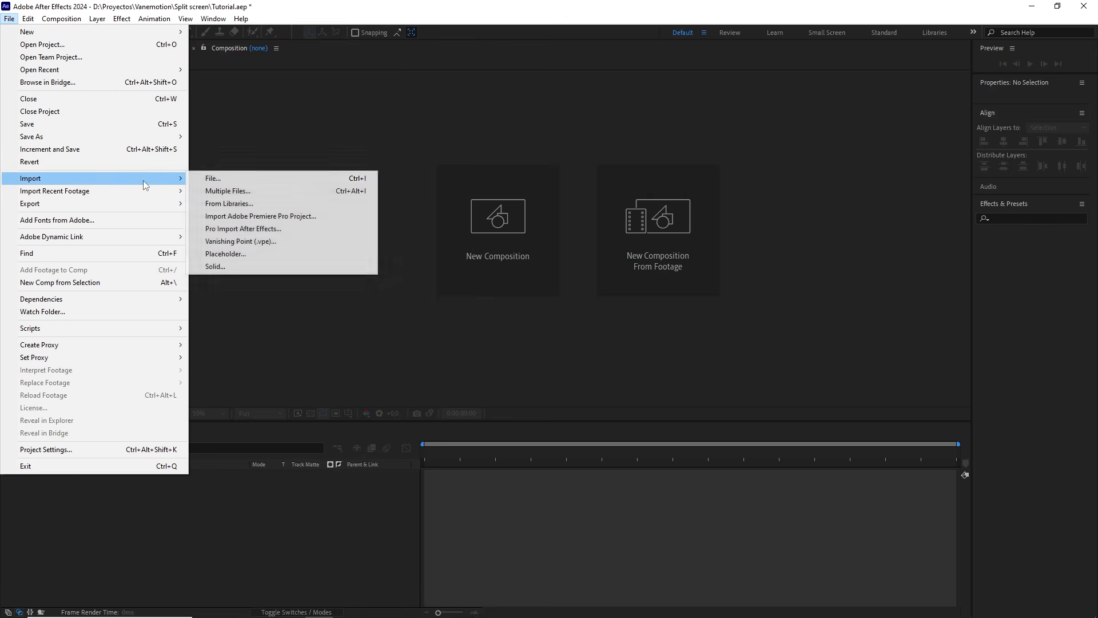
pyautogui.click(216, 181)
pyautogui.click(314, 137)
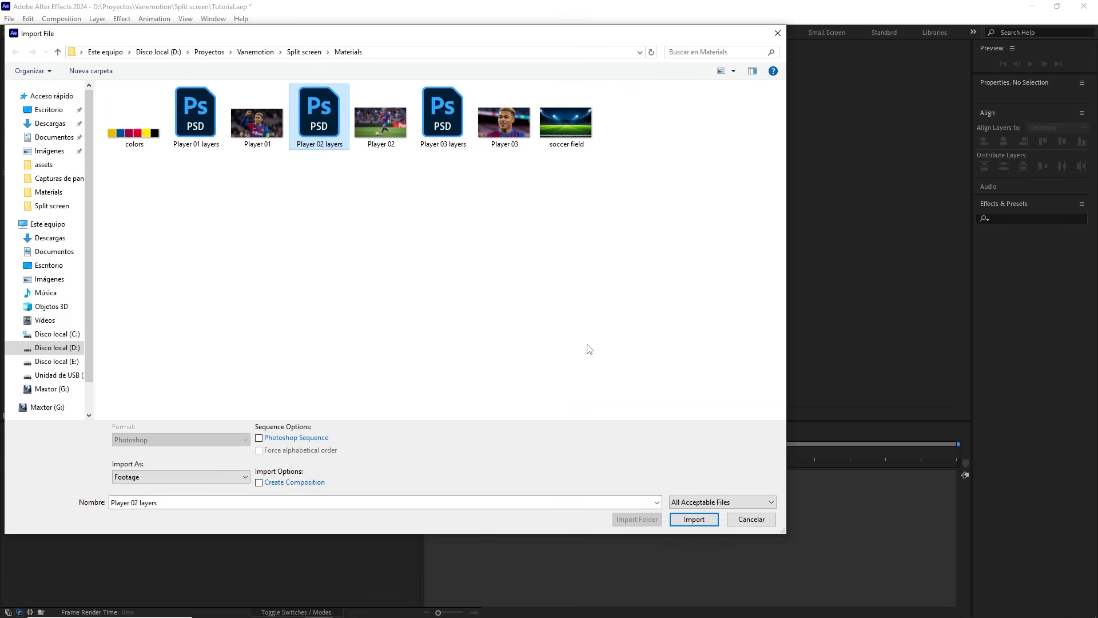
pyautogui.click(701, 519)
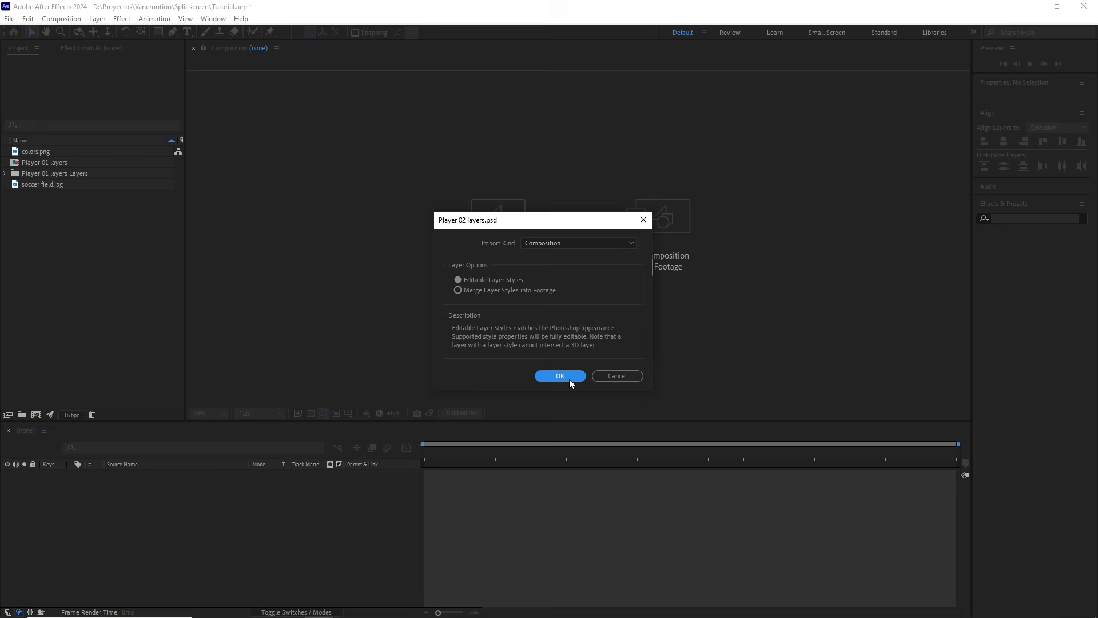
pyautogui.click(568, 379)
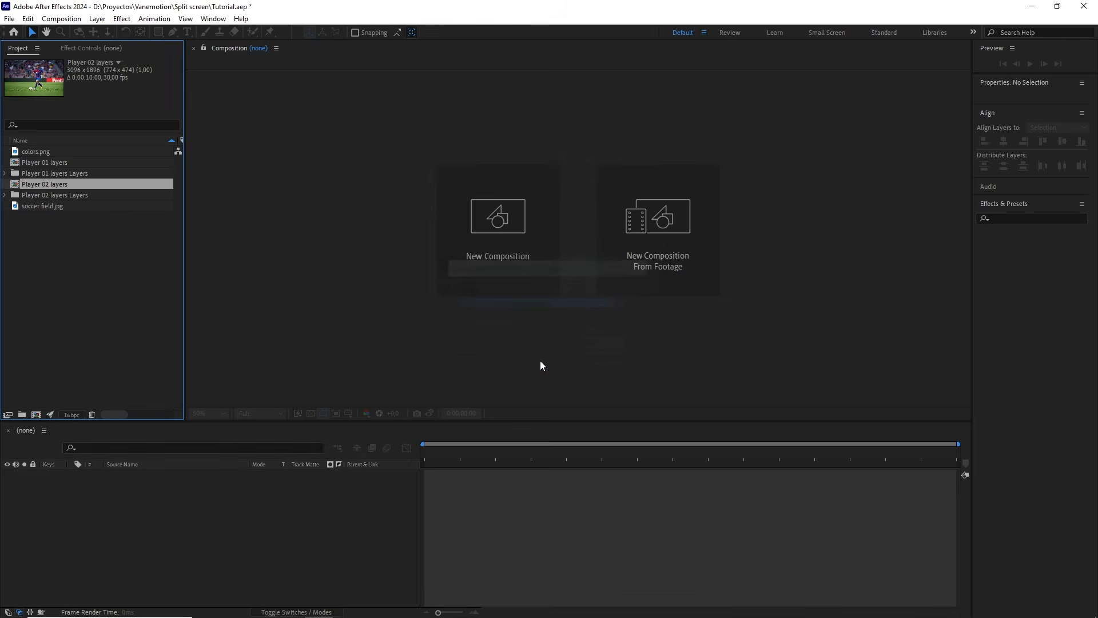
# - Import Player 03 layers.psd as a composition with editable layer styles
pyautogui.click(9, 19)
pyautogui.moveTo(118, 178)
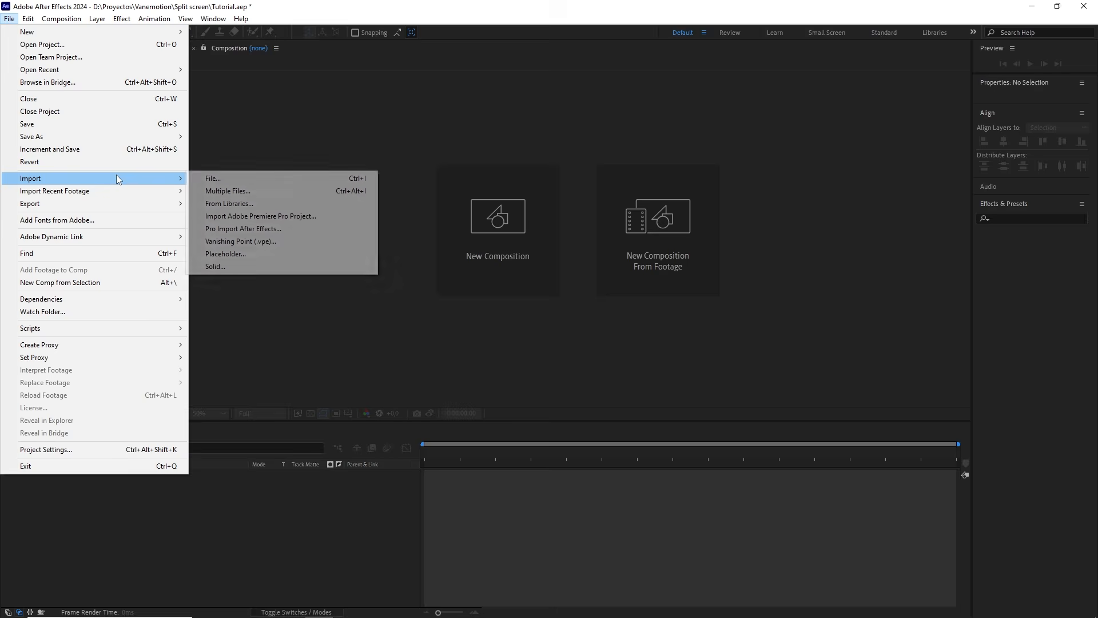
pyautogui.click(204, 179)
pyautogui.click(449, 143)
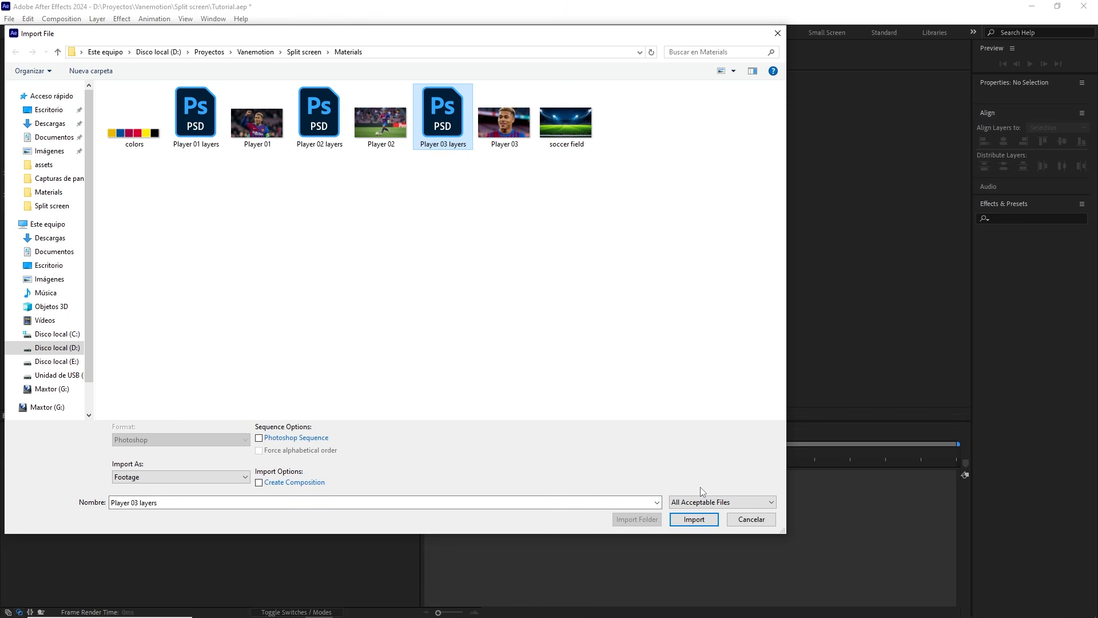
pyautogui.click(698, 519)
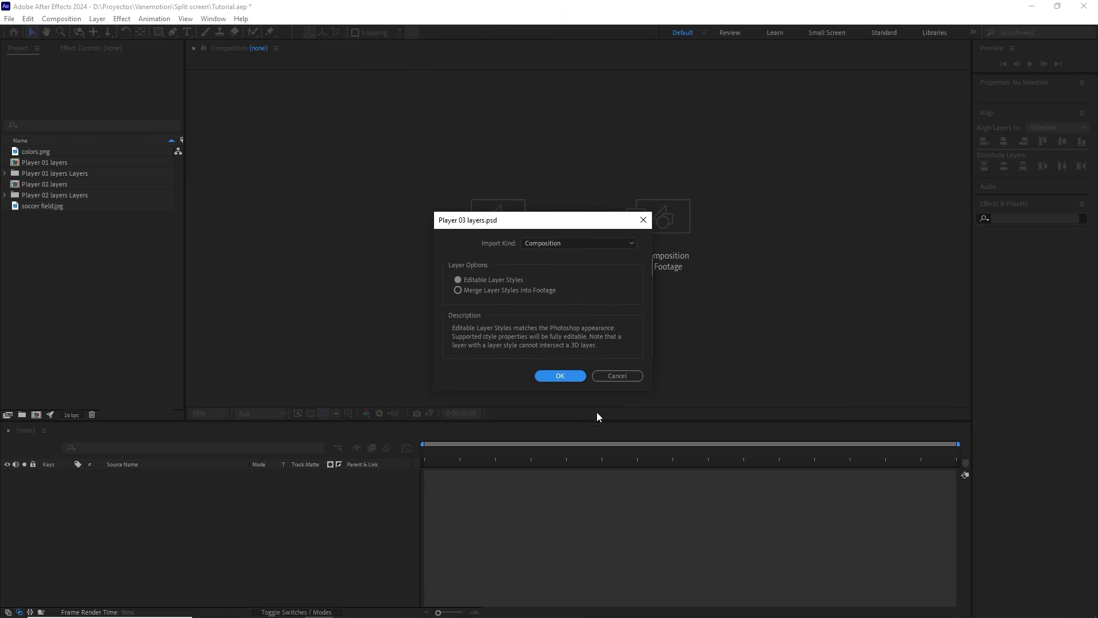
pyautogui.click(560, 375)
# - Create a project folder named comps and move the Player 01, Player 02 and Player 03 layers compositions into it
pyautogui.click(63, 303)
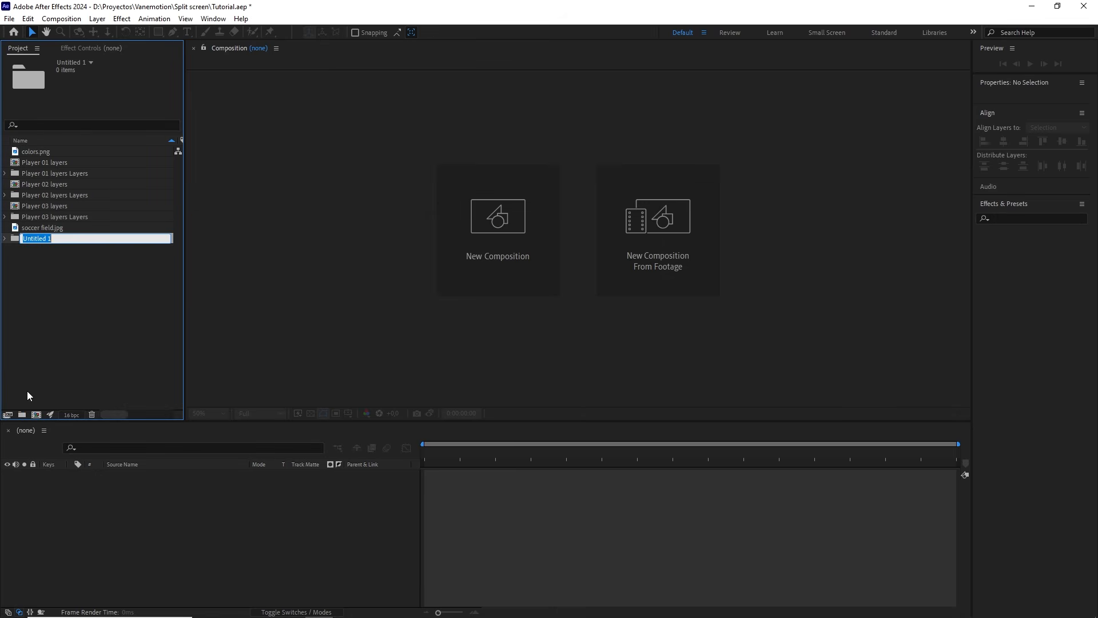
pyautogui.write('comps')
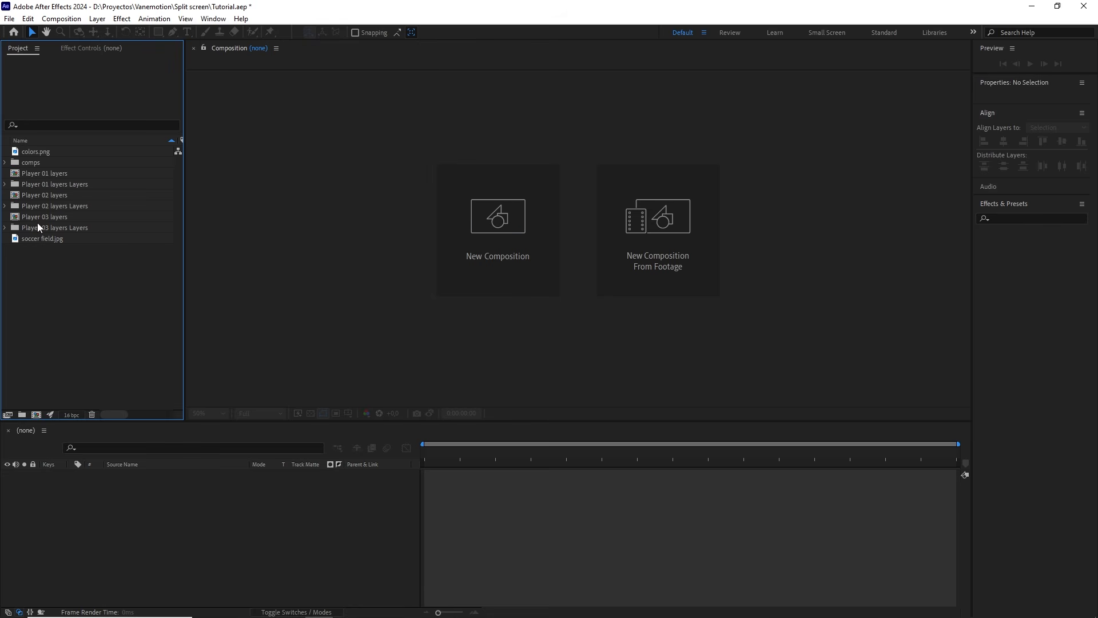
pyautogui.click(37, 217)
pyautogui.keyDown('ctrl'); pyautogui.click(35, 195); pyautogui.keyUp('ctrl')
pyautogui.keyDown('ctrl'); pyautogui.click(39, 174); pyautogui.keyUp('ctrl')
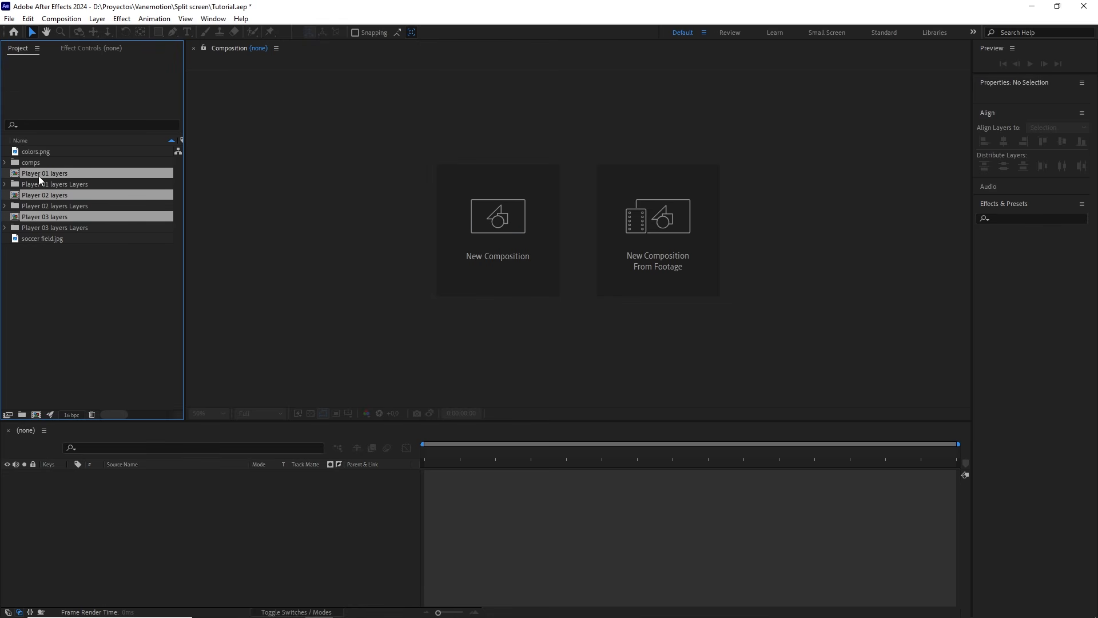
pyautogui.moveTo(42, 173); pyautogui.dragTo(36, 163)
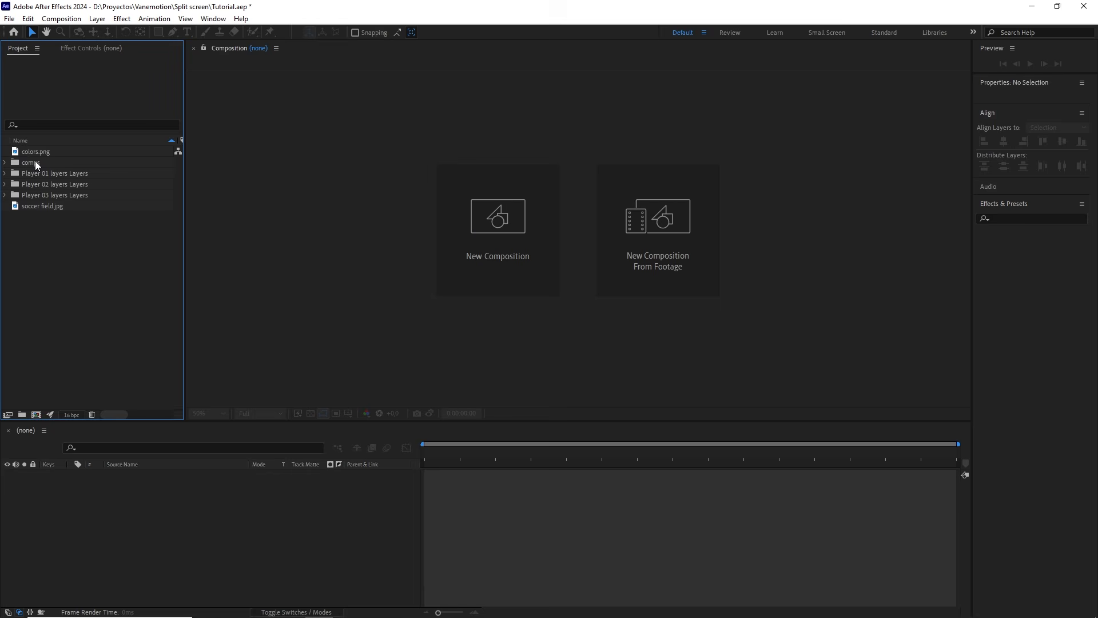
# - Create a project folder named Photoshop files and move the three Player layers folders into it
pyautogui.click(23, 415)
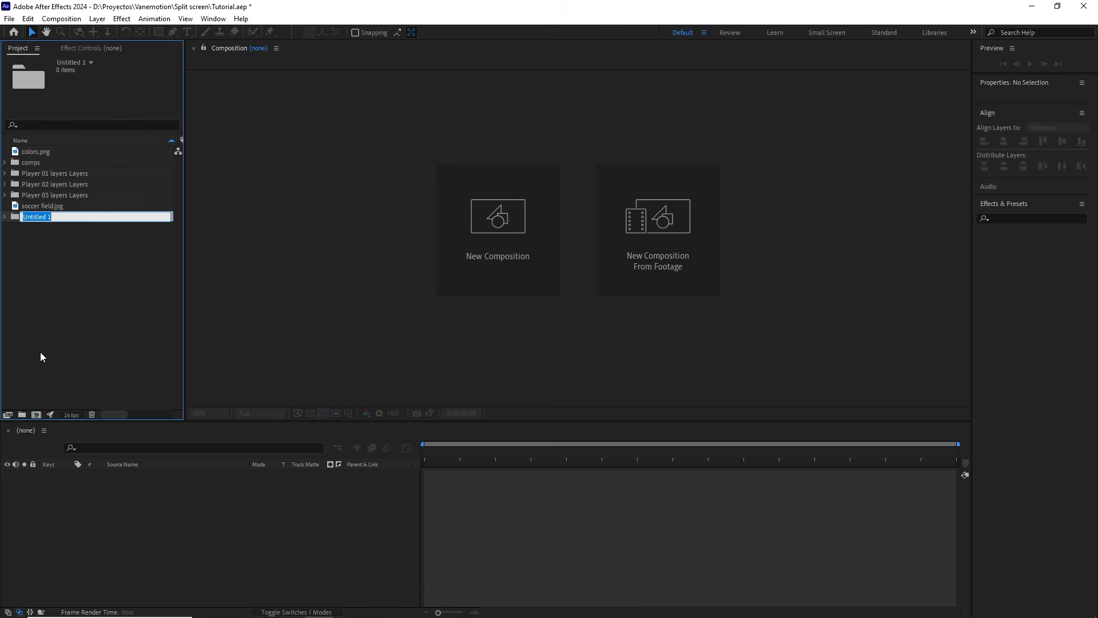
pyautogui.write('Photoshop files')
pyautogui.click(67, 321)
pyautogui.click(53, 185)
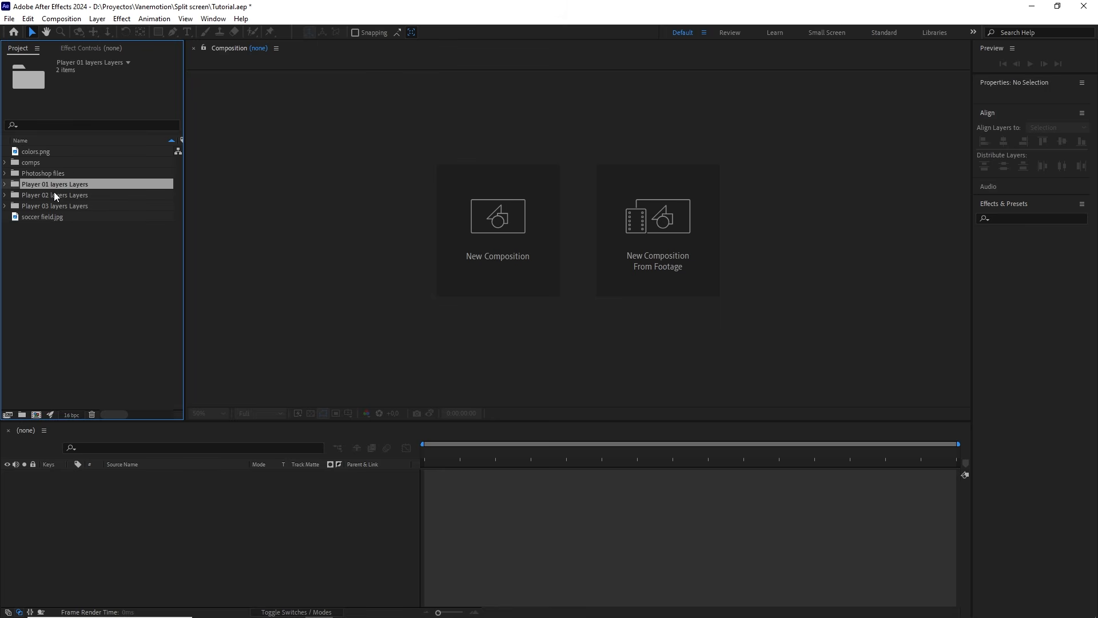
pyautogui.keyDown('ctrl'); pyautogui.click(53, 195); pyautogui.keyUp('ctrl')
pyautogui.keyDown('ctrl'); pyautogui.click(53, 205); pyautogui.keyUp('ctrl')
pyautogui.moveTo(51, 183); pyautogui.dragTo(47, 179)
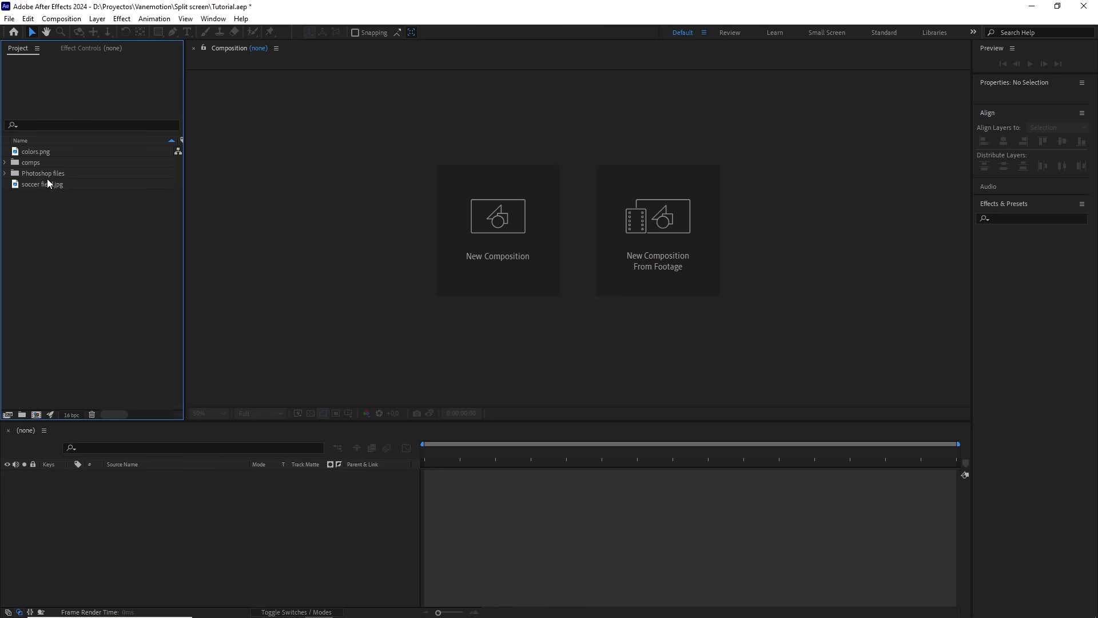
# - Create a project folder named Assets and move colors.png and soccer field.jpg into it
pyautogui.click(22, 414)
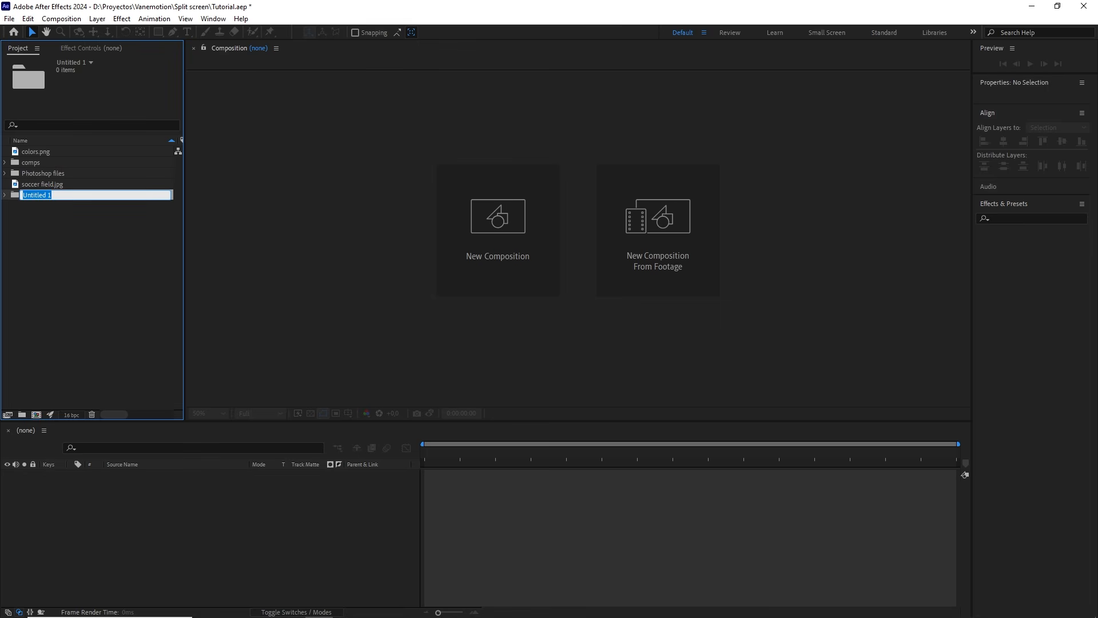
pyautogui.write('Assets')
pyautogui.press('Return')
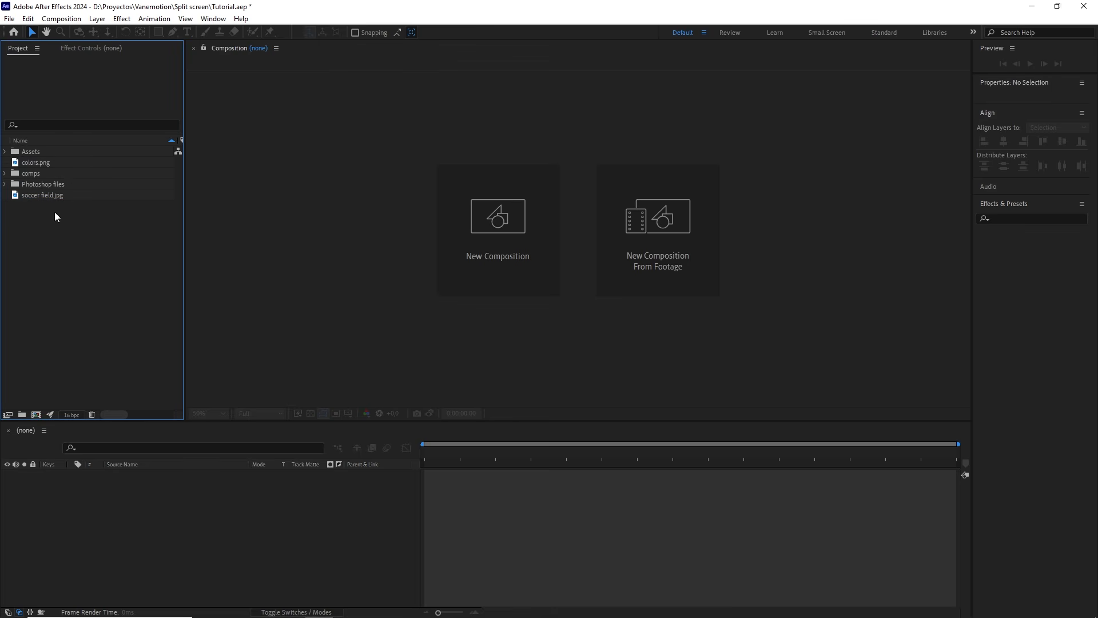
pyautogui.click(48, 195)
pyautogui.keyDown('ctrl'); pyautogui.click(37, 162); pyautogui.keyUp('ctrl')
pyautogui.moveTo(32, 160); pyautogui.dragTo(33, 156)
# - Create a composition named Animation in the comps folder at 1920x1080, 30 fps, quarter resolution and 10 seconds duration
pyautogui.click(52, 163)
pyautogui.click(58, 21)
pyautogui.click(64, 33)
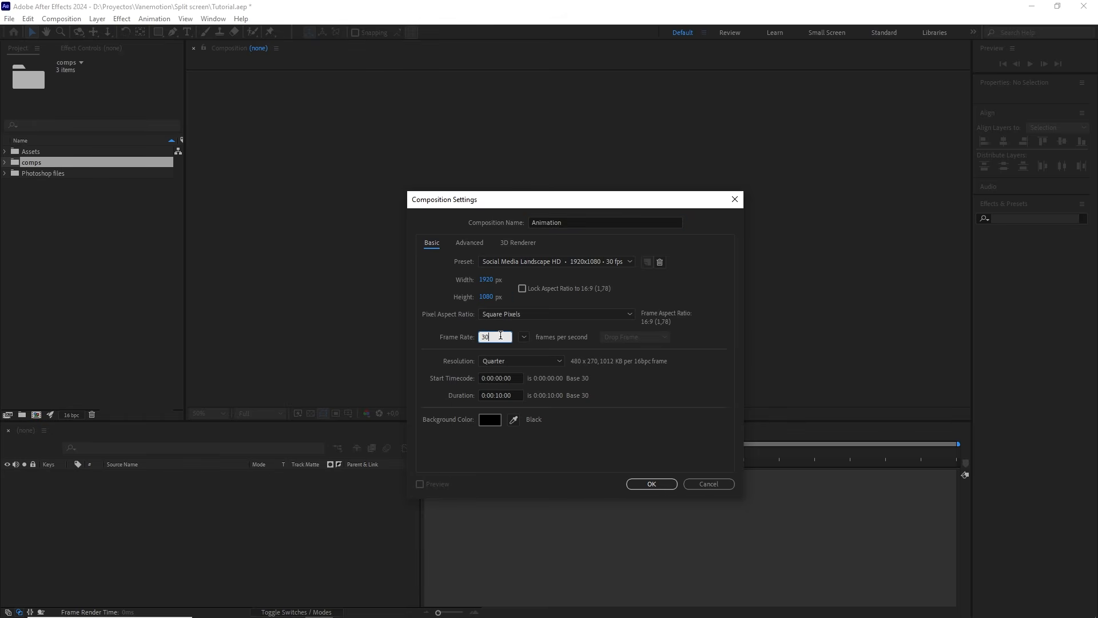
pyautogui.click(650, 485)
# - Add the Bg and Player layers of Player 02 layers.psd from the Photoshop files folder to the Animation composition
pyautogui.click(222, 413)
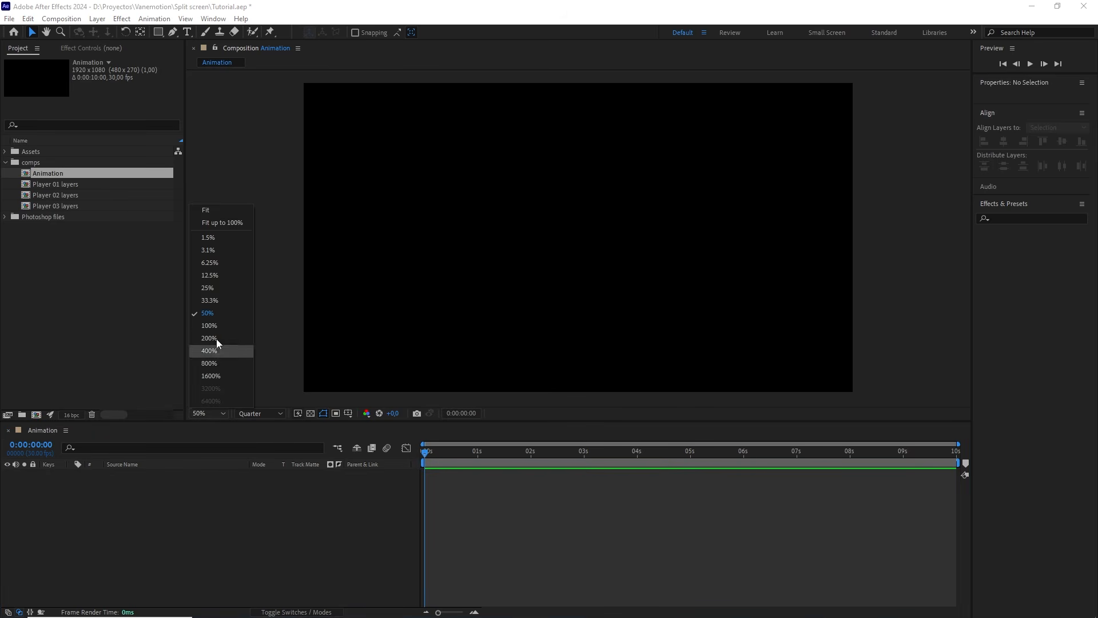
pyautogui.click(213, 211)
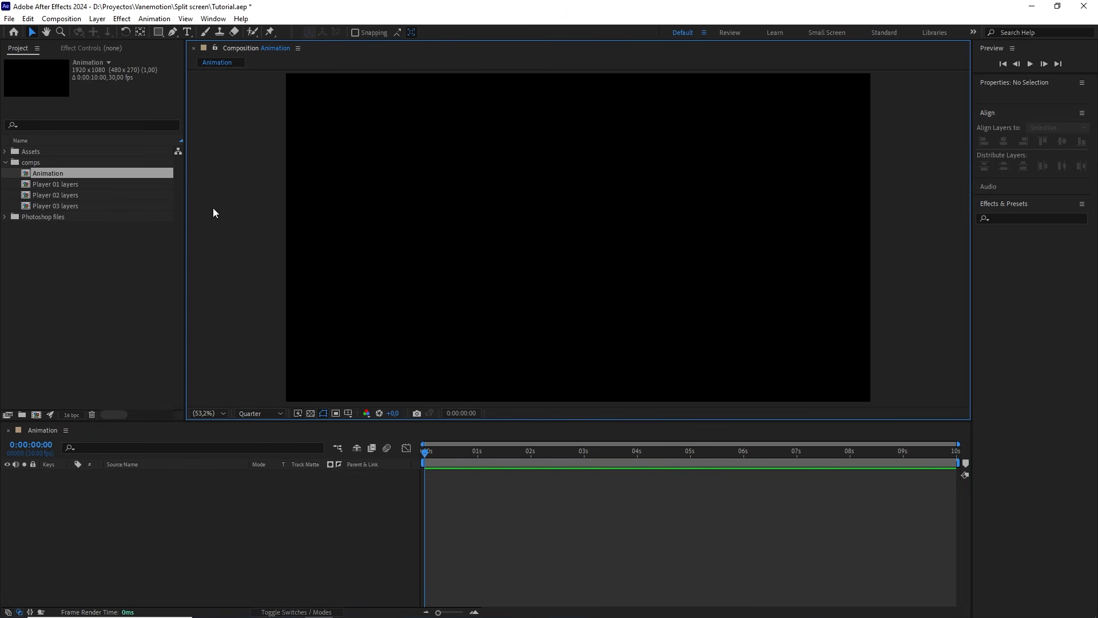
pyautogui.click(7, 217)
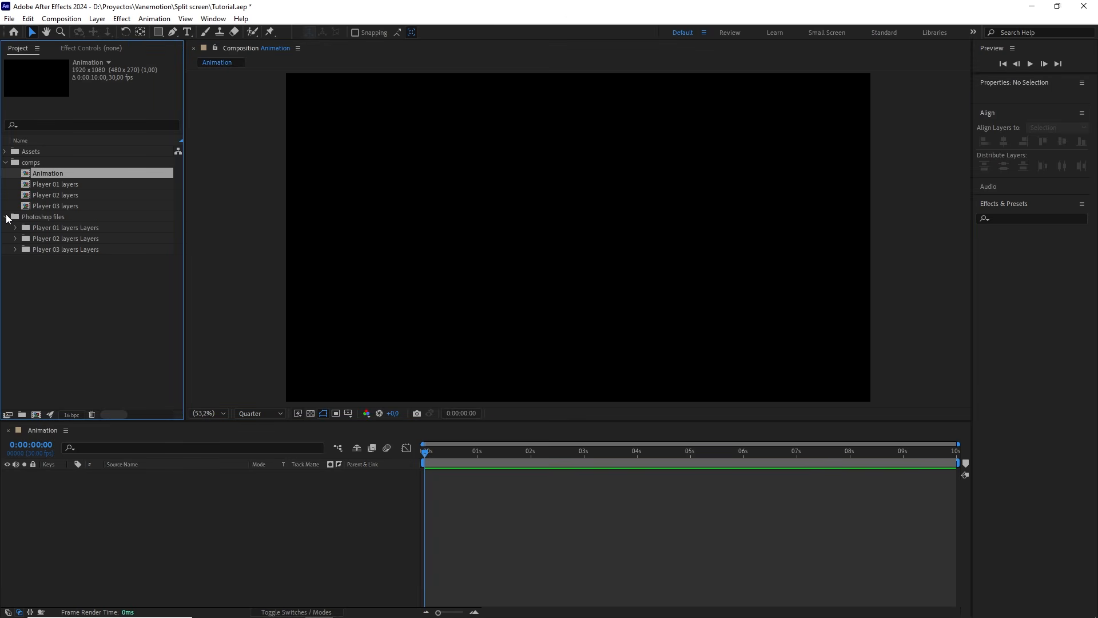
pyautogui.click(15, 238)
pyautogui.click(58, 239)
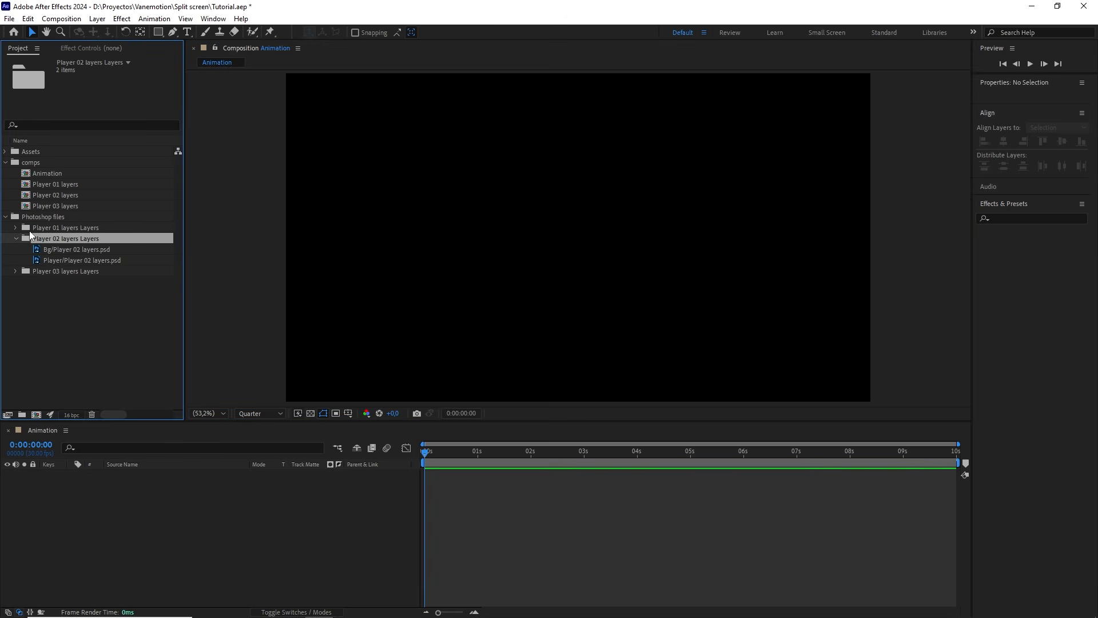
pyautogui.click(15, 228)
pyautogui.click(57, 238)
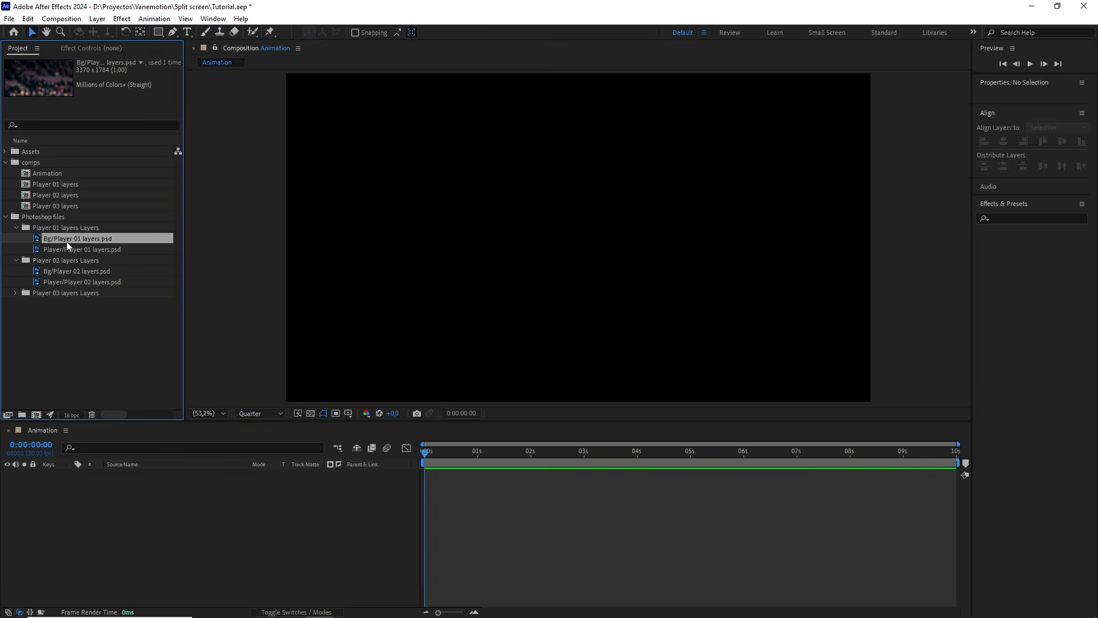
pyautogui.click(66, 246)
pyautogui.click(80, 263)
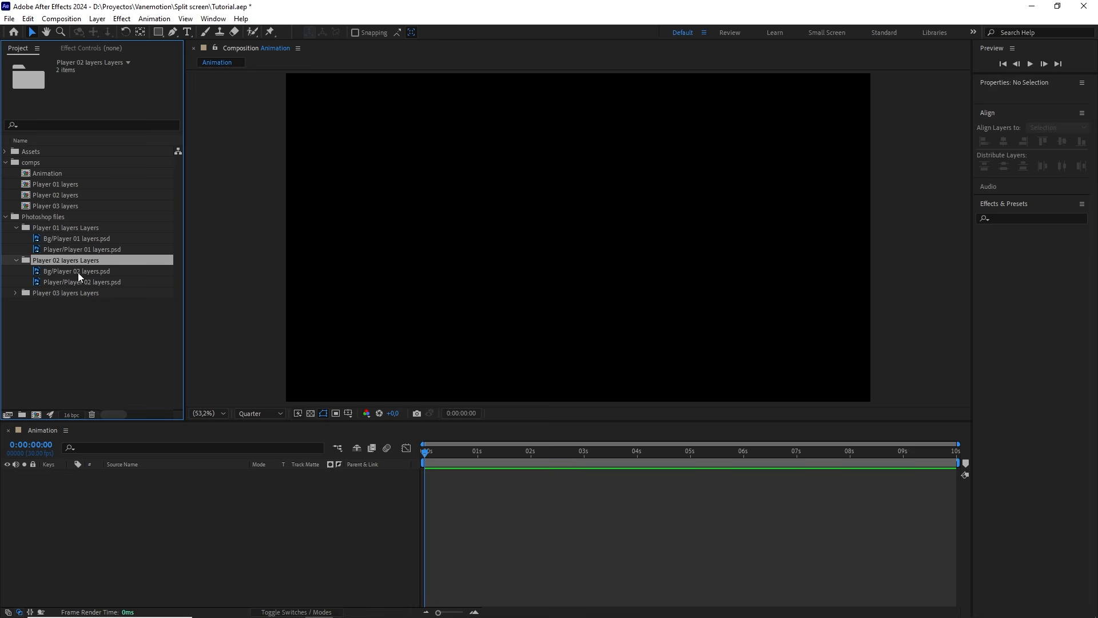
pyautogui.click(78, 272)
pyautogui.click(77, 279)
pyautogui.keyDown('shift'); pyautogui.click(78, 272); pyautogui.keyUp('shift')
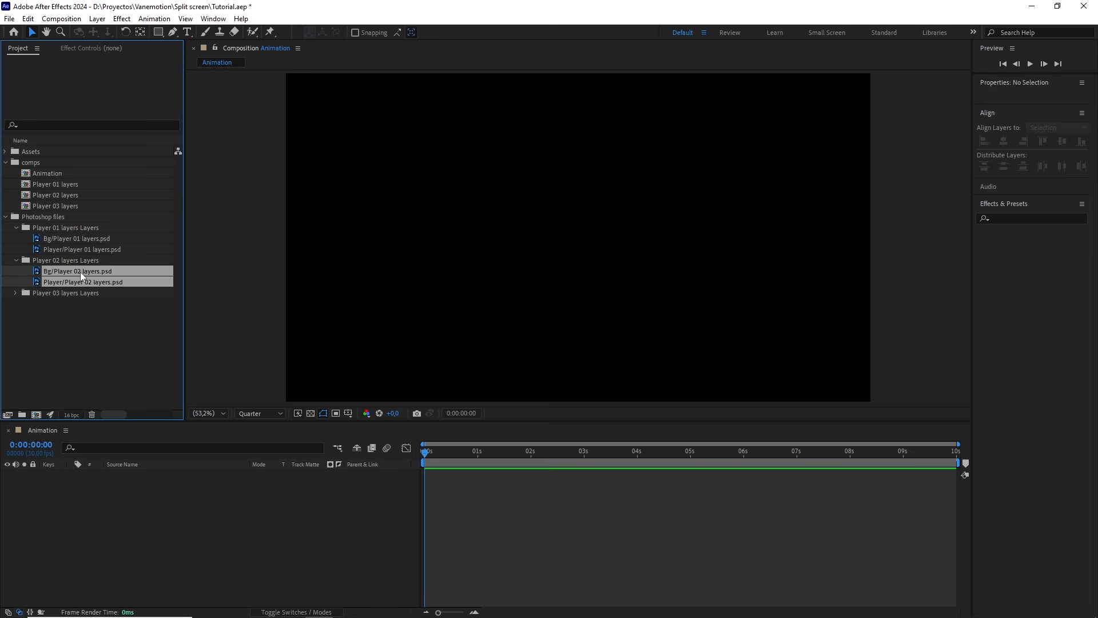
pyautogui.moveTo(80, 272); pyautogui.dragTo(130, 478)
# - Turn both Player 02 layers in the Animation composition into 3D layers
pyautogui.scroll(-2, 475, 299)
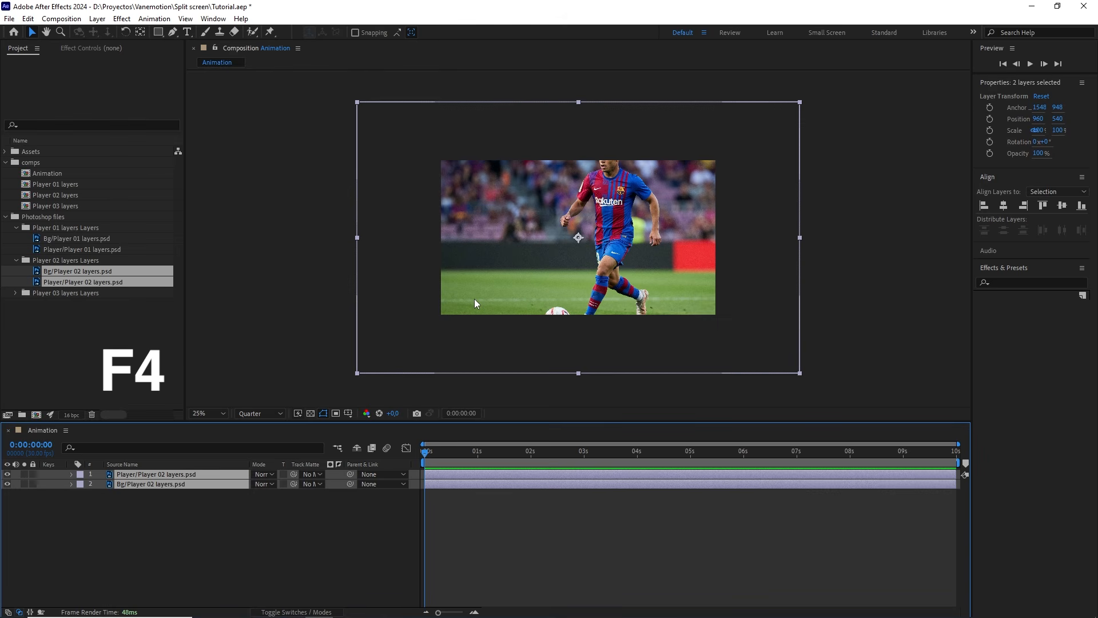
pyautogui.press('F4')
pyautogui.click(316, 474)
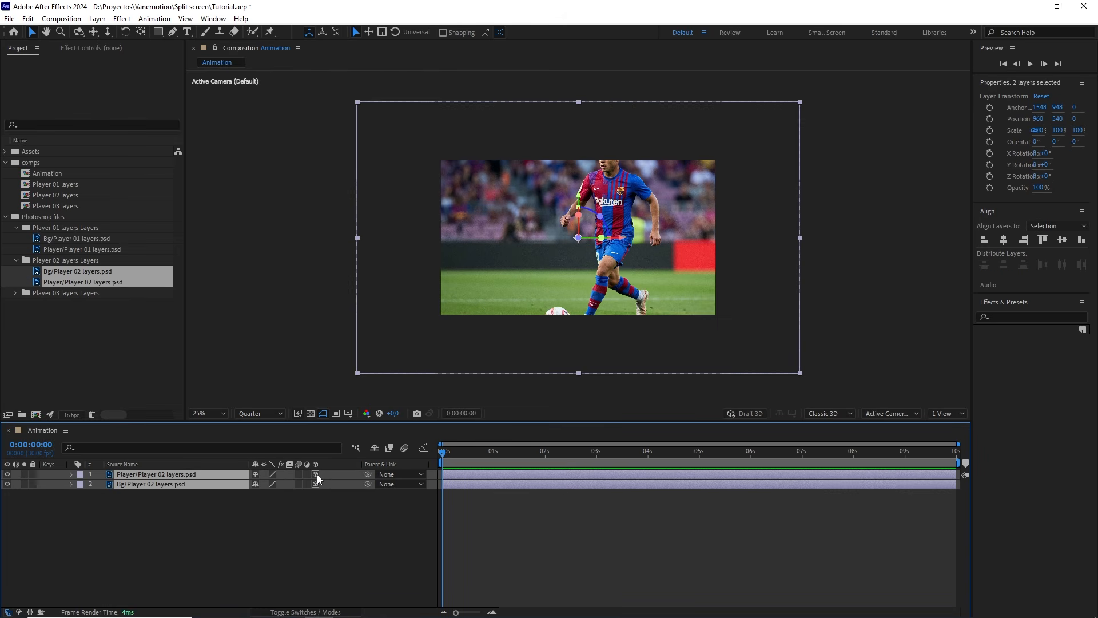
# - Add a one-node camera with the 35mm preset to the Animation composition
pyautogui.click(280, 532)
pyautogui.rightClick(280, 532)
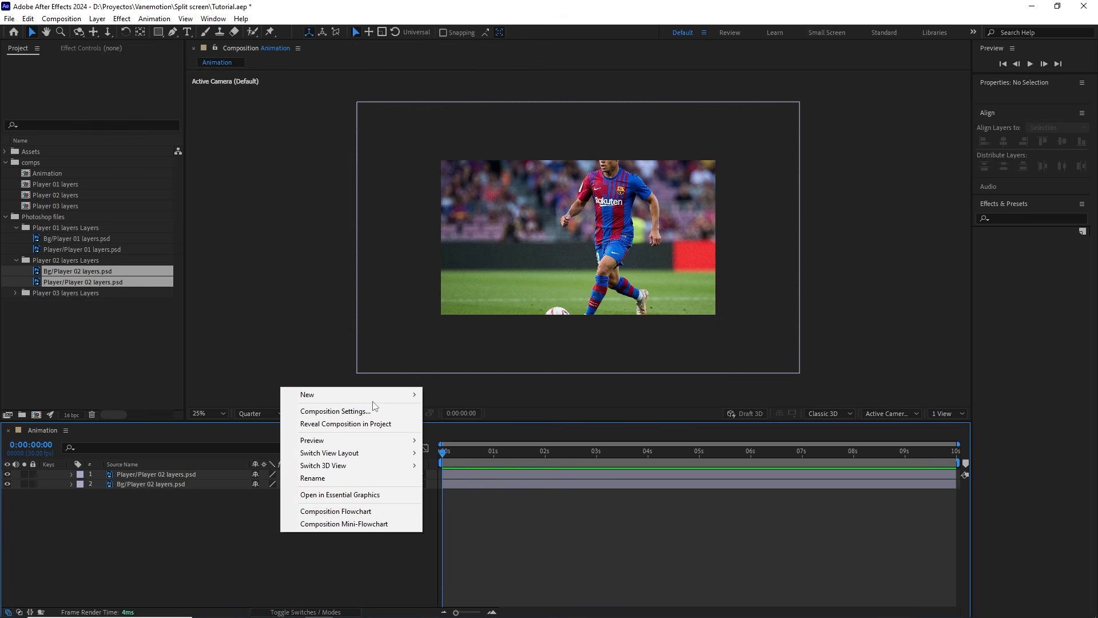
pyautogui.moveTo(413, 393)
pyautogui.click(466, 452)
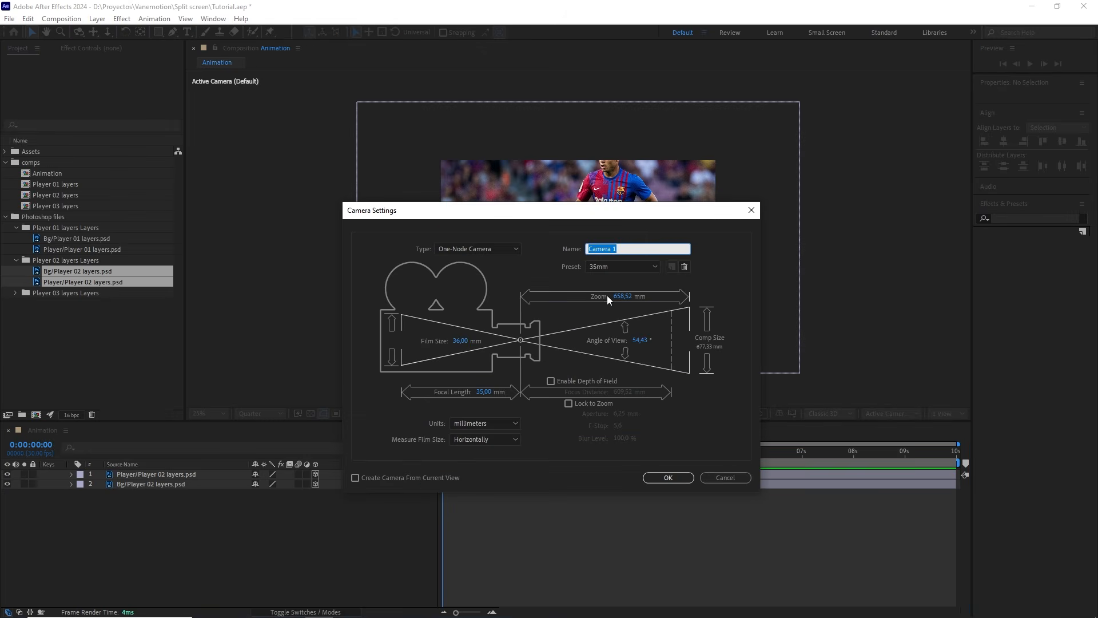
pyautogui.click(626, 267)
pyautogui.click(618, 345)
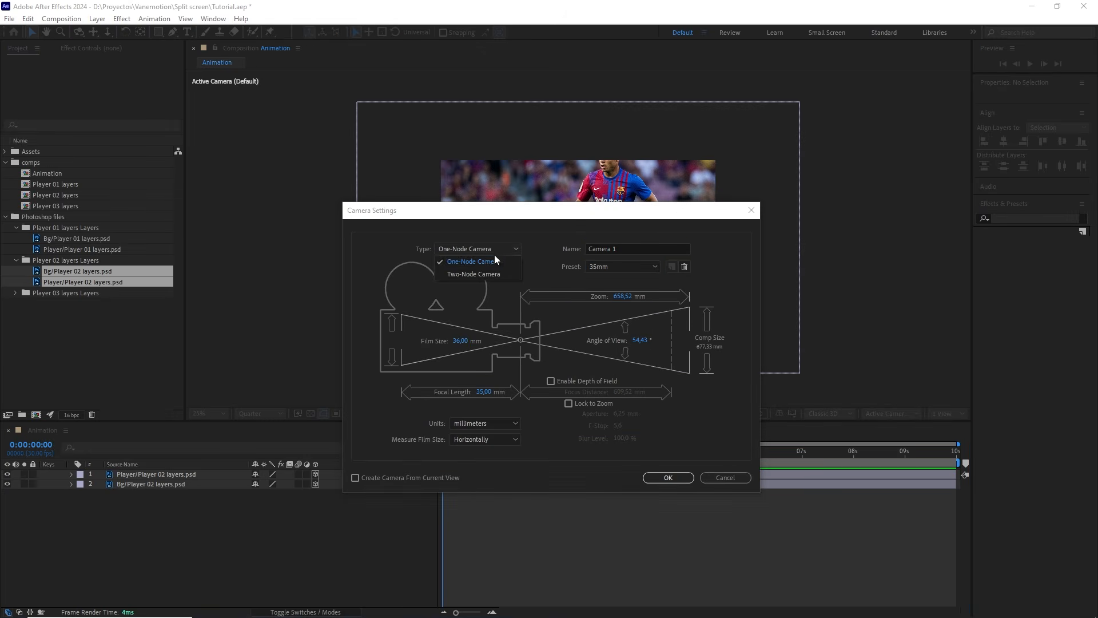
pyautogui.click(652, 480)
# - Add a null object, parent Camera 1 to it, and turn the null into a 3D layer
pyautogui.rightClick(295, 540)
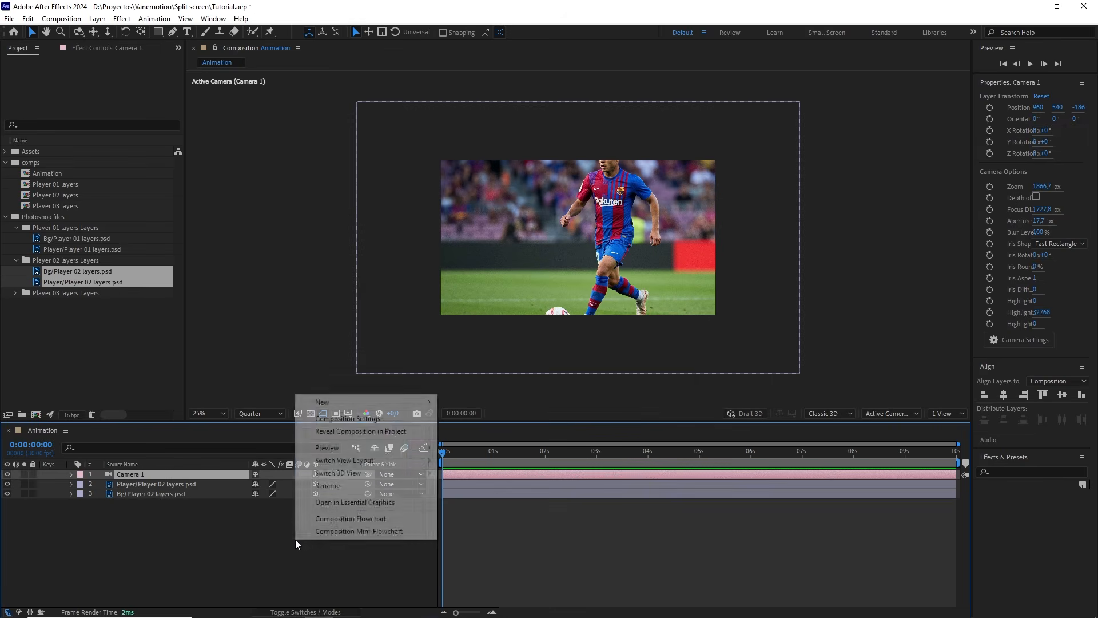
pyautogui.moveTo(385, 408)
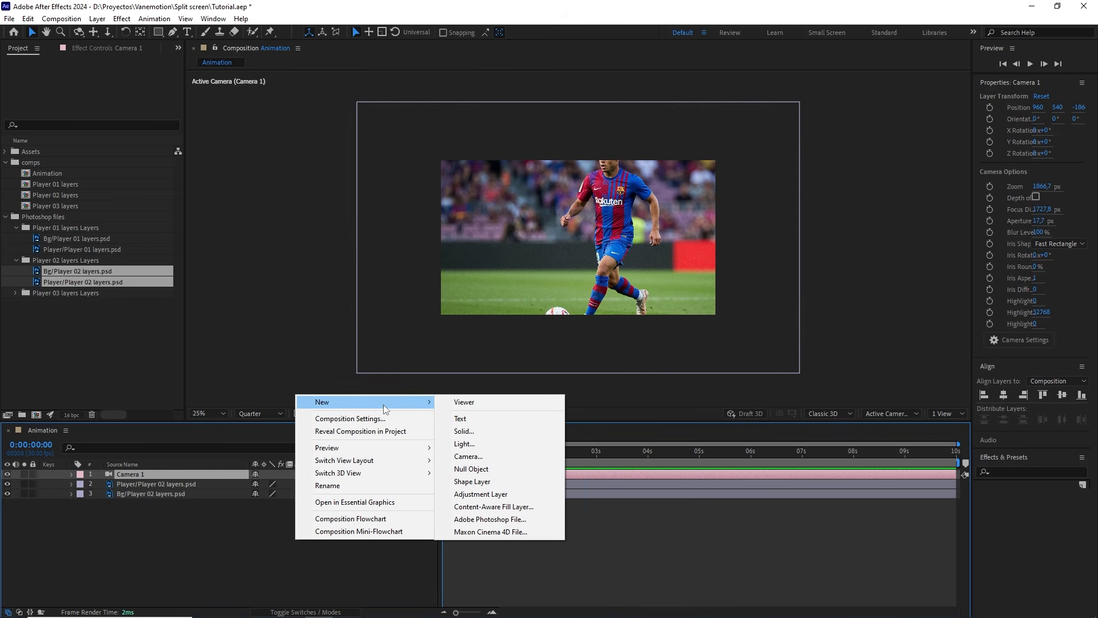
pyautogui.click(475, 469)
pyautogui.click(165, 484)
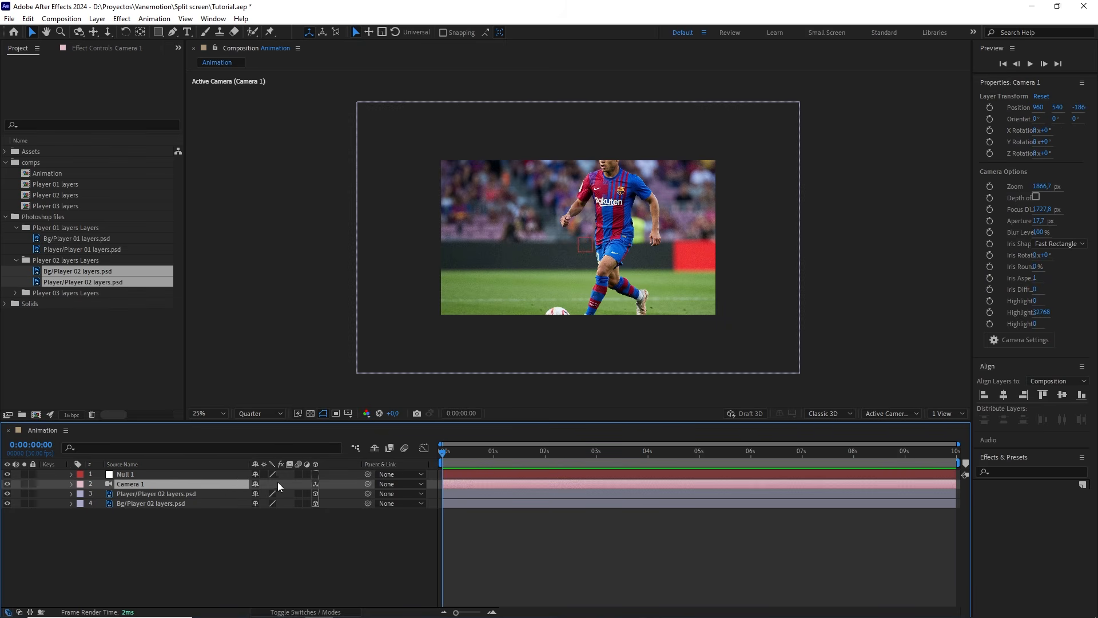
pyautogui.moveTo(227, 473); pyautogui.dragTo(224, 473)
pyautogui.click(315, 473)
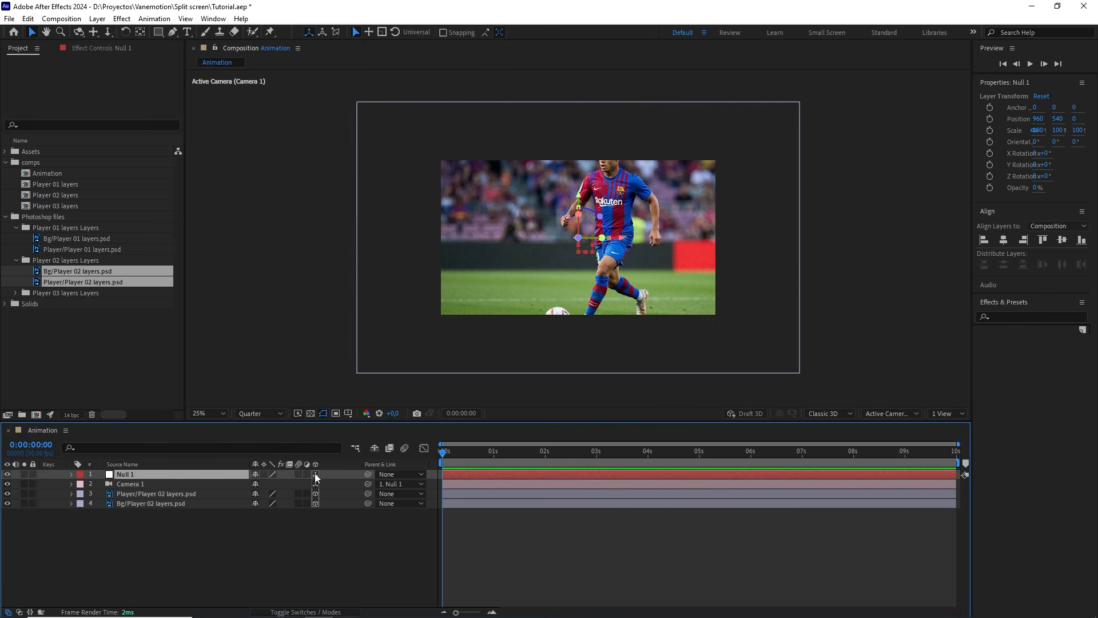
# - Set the scale of the Player/Player 02 layer to 60%
pyautogui.click(158, 492)
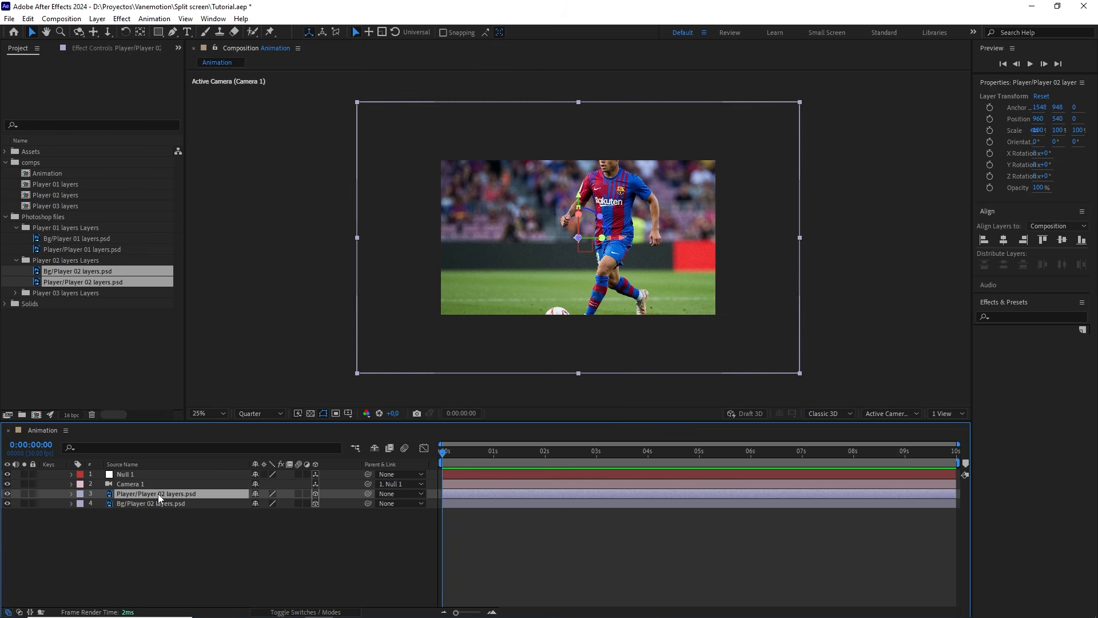
pyautogui.press('s')
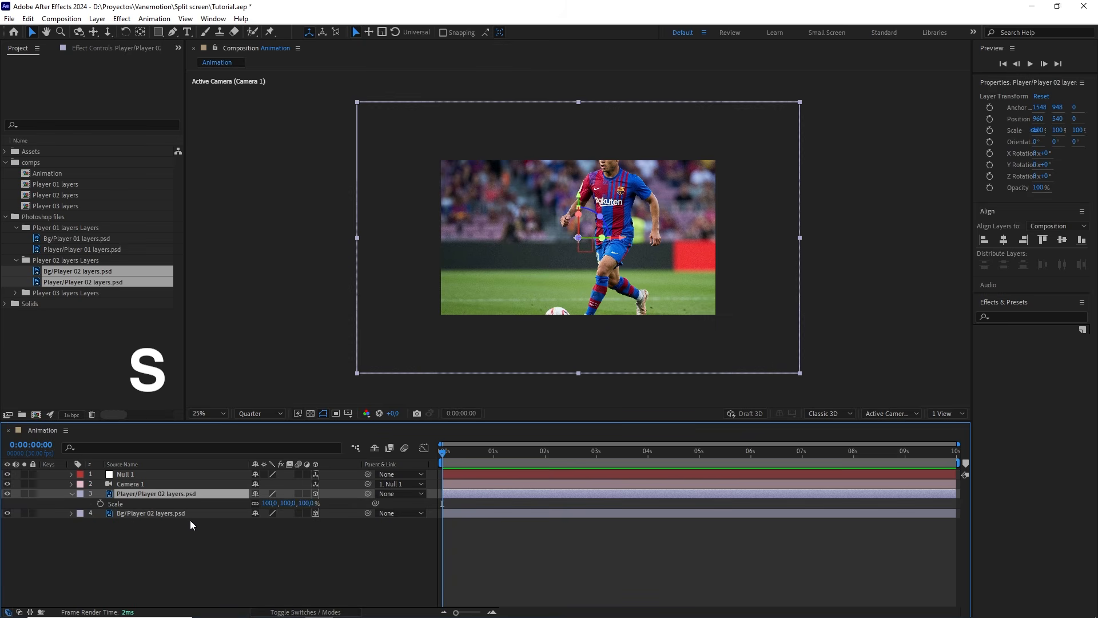
pyautogui.moveTo(301, 502); pyautogui.dragTo(282, 503)
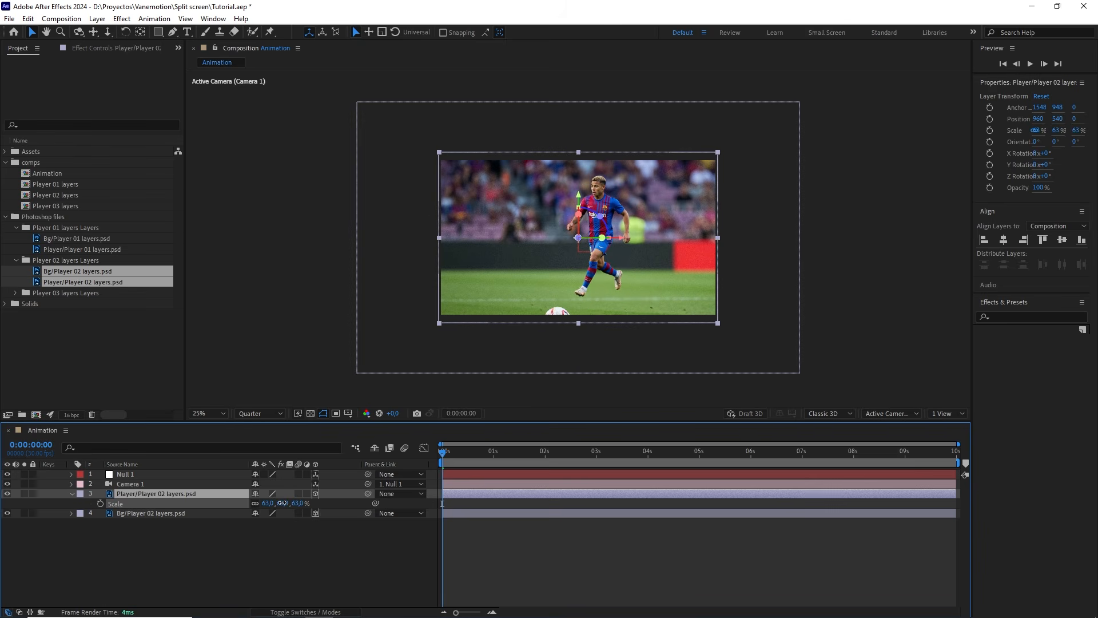
pyautogui.write('60')
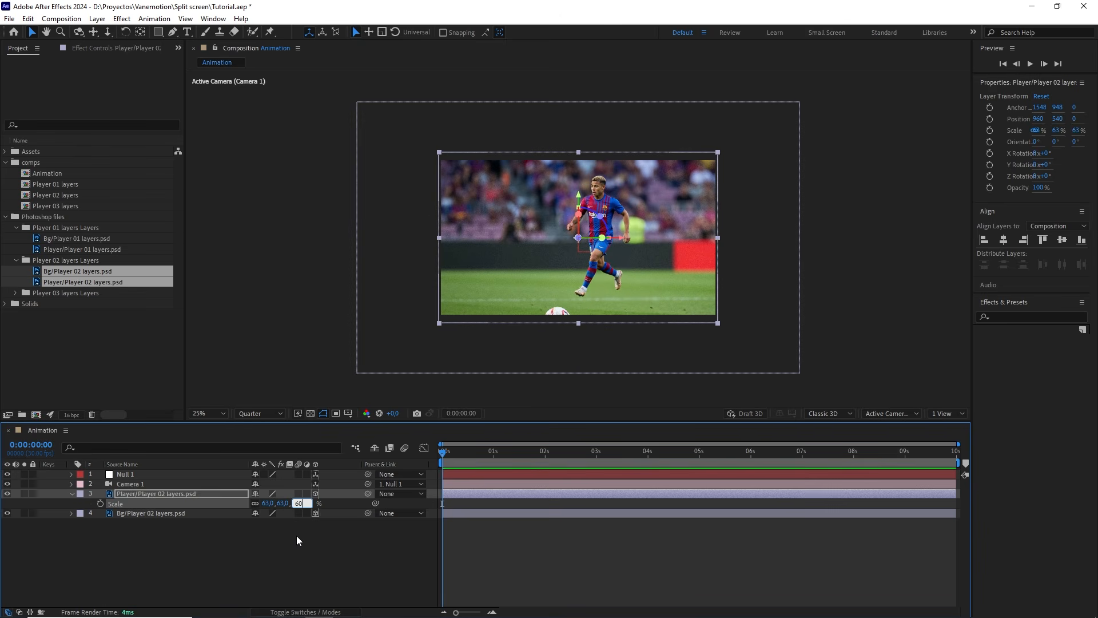
pyautogui.click(297, 536)
# - Push the Bg/Player 02 layer back to a Z position of 1000 using a two-view layout, then restore the single view
pyautogui.click(219, 513)
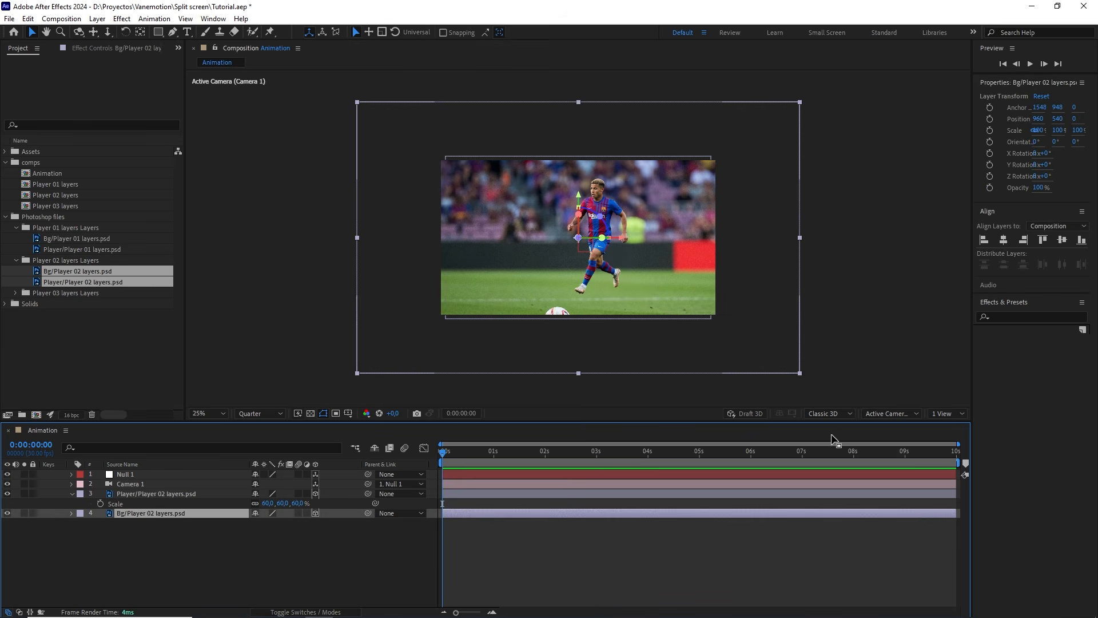
pyautogui.click(942, 410)
pyautogui.click(941, 438)
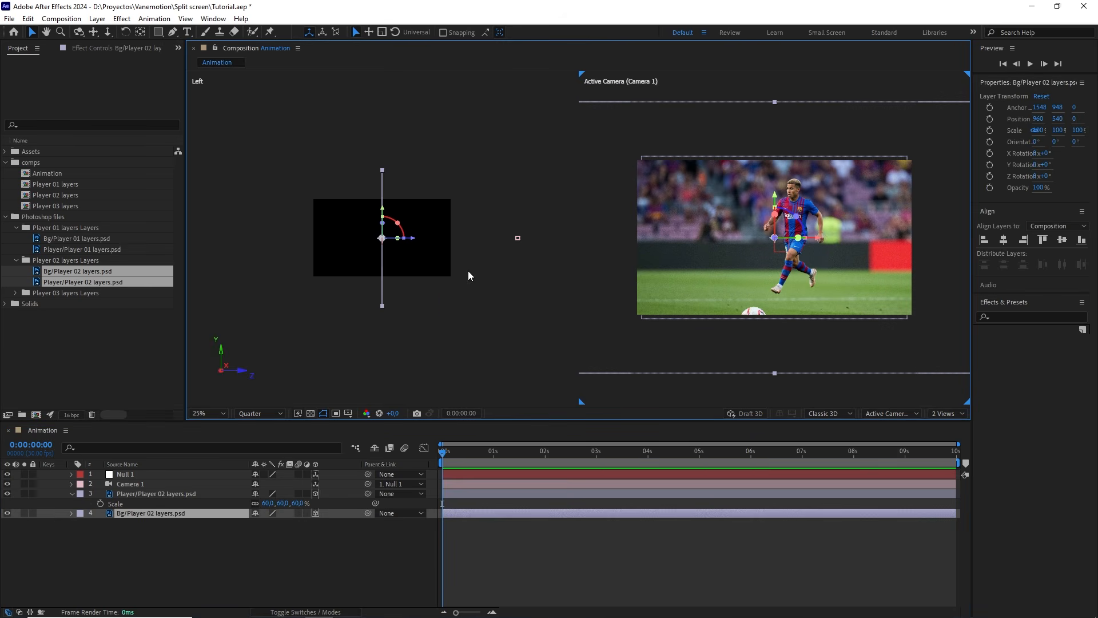
pyautogui.moveTo(412, 241); pyautogui.dragTo(343, 248)
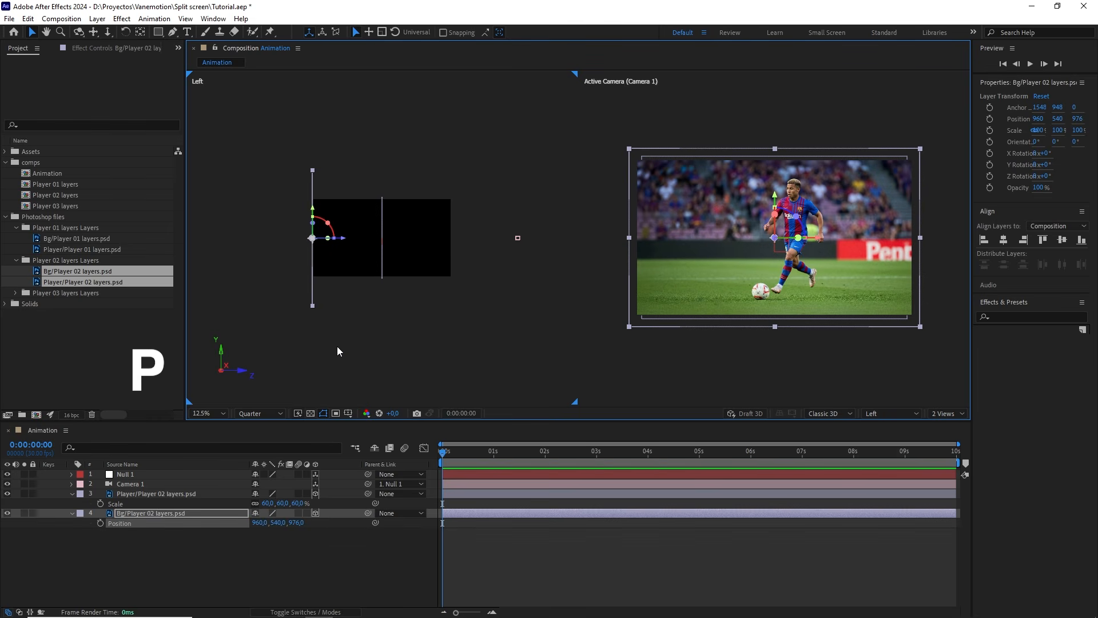
pyautogui.click(294, 522)
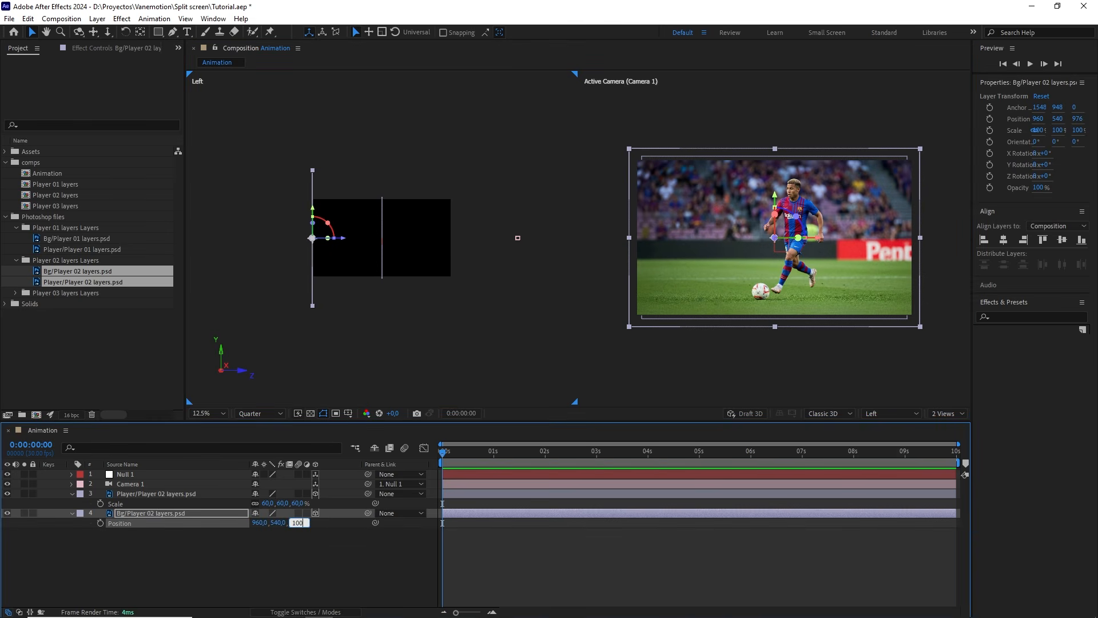
pyautogui.write('1000')
pyautogui.click(294, 550)
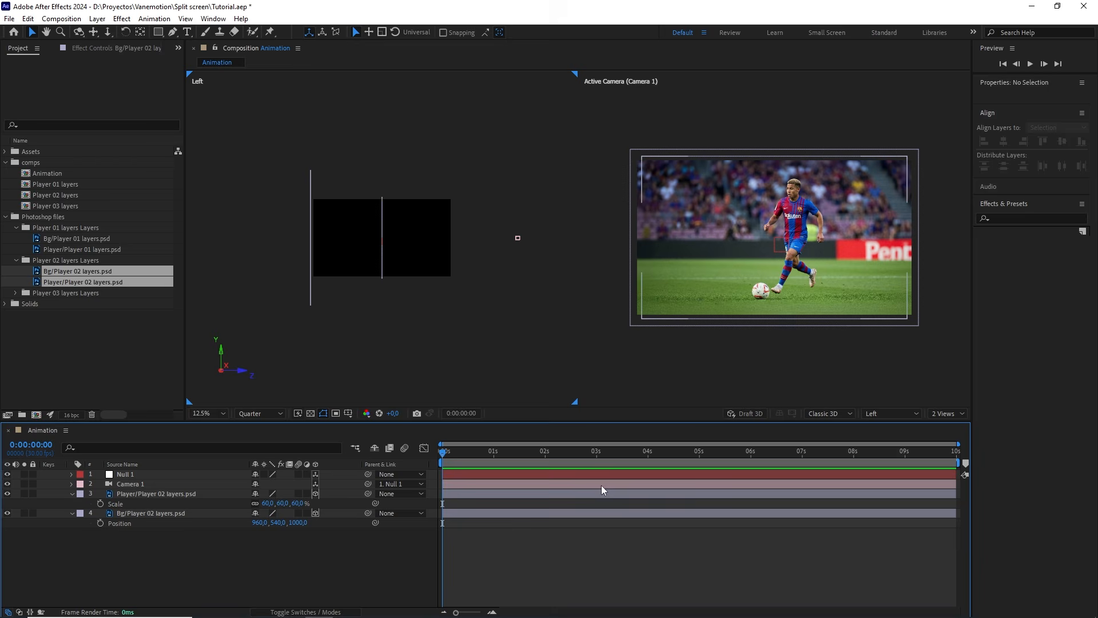
pyautogui.click(942, 414)
pyautogui.click(990, 425)
# - Shift the player layer slightly down in the frame and lower the Bg layer to a Y position of about 577
pyautogui.press('.')
pyautogui.press('.')
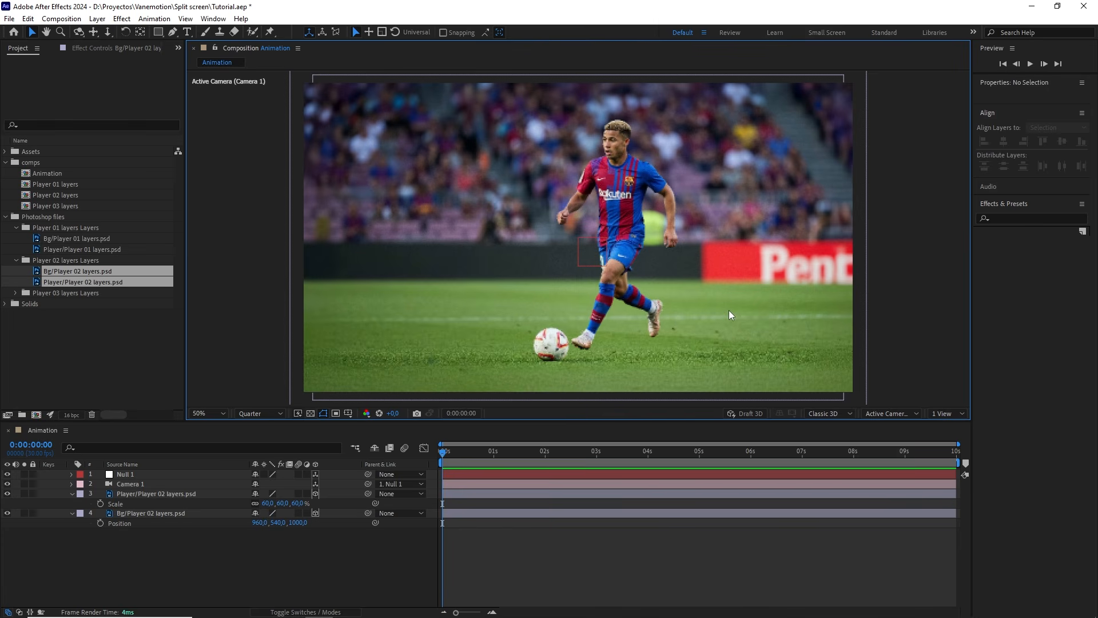
pyautogui.click(164, 494)
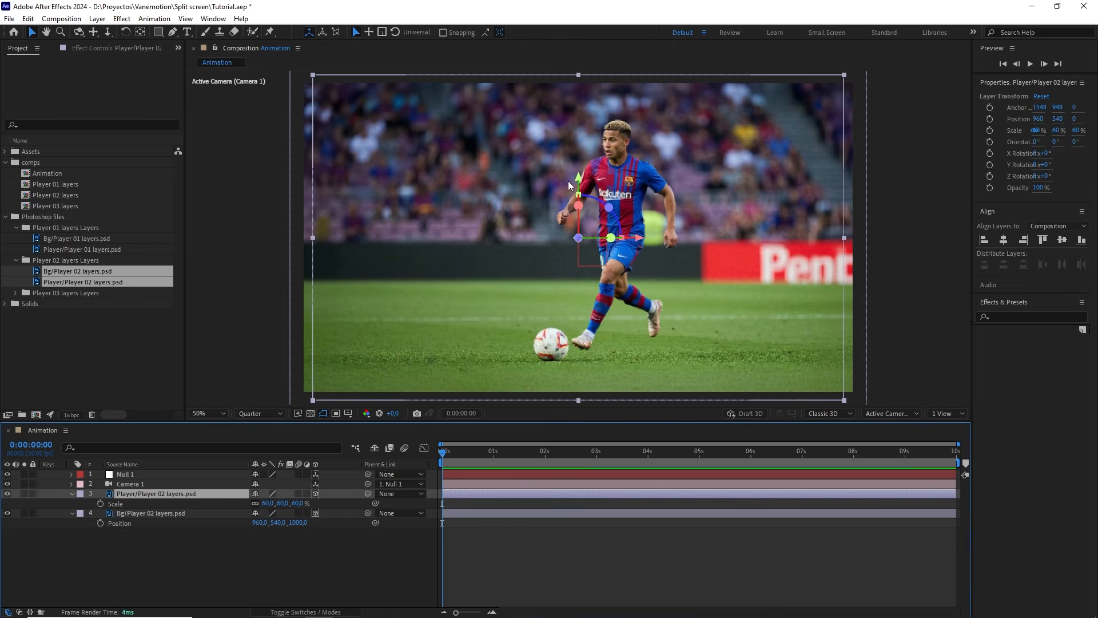
pyautogui.moveTo(577, 181); pyautogui.dragTo(580, 193)
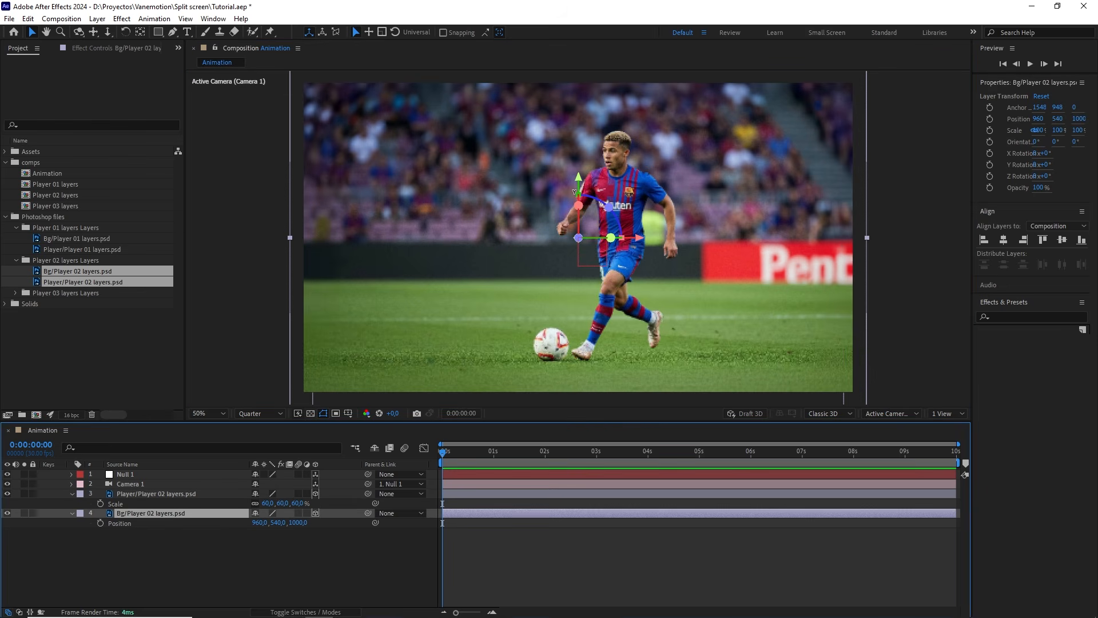
pyautogui.moveTo(579, 182); pyautogui.dragTo(580, 189)
pyautogui.scroll(-2, 580, 189)
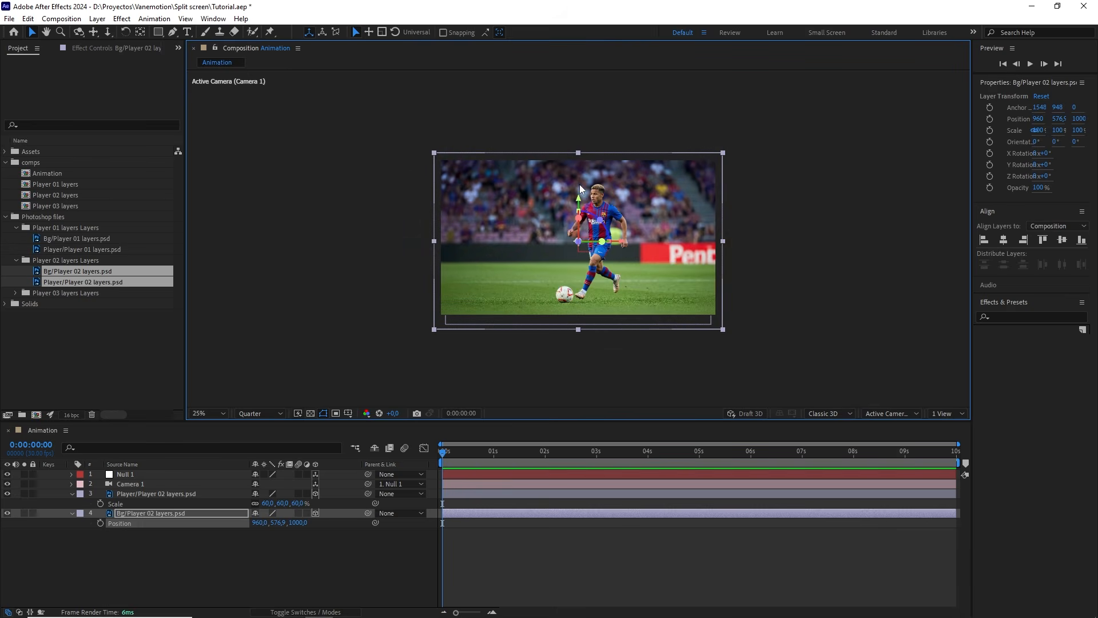
pyautogui.click(345, 569)
pyautogui.scroll(2, 582, 378)
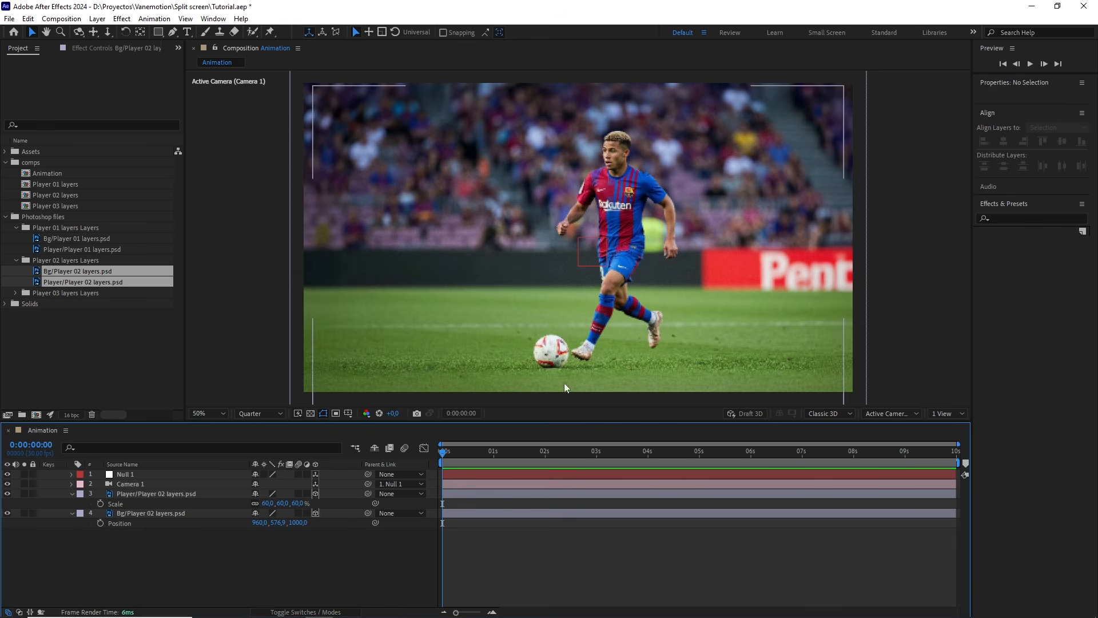
# - Animate the null's position with a keyframe at 0 seconds and a second one at 0:00:02:20 with Y set to 690
pyautogui.click(228, 473)
pyautogui.press('p')
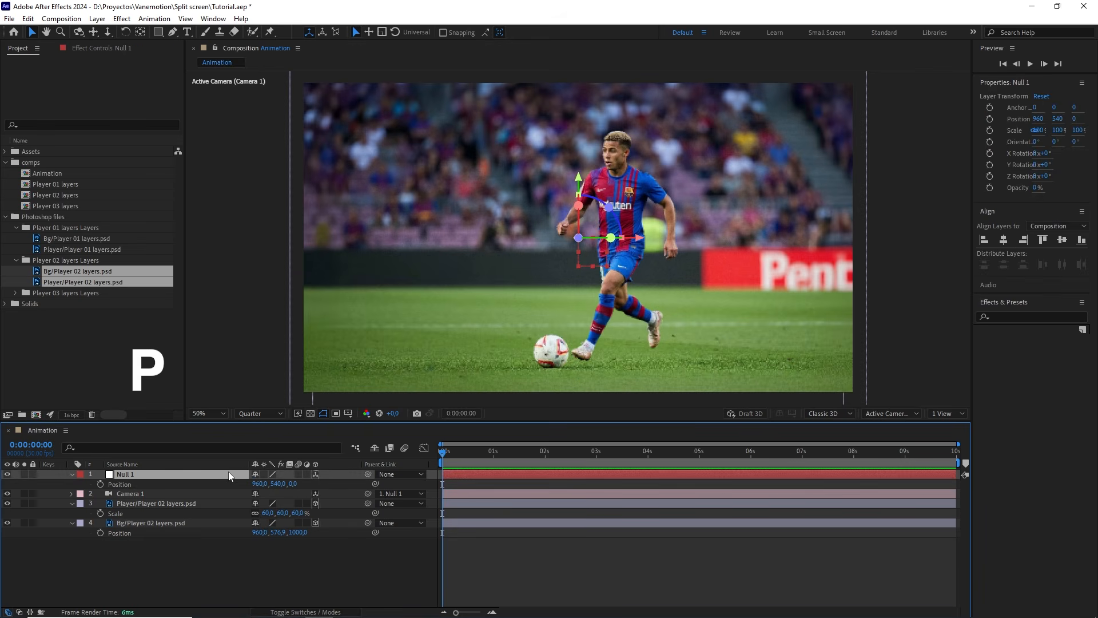
pyautogui.click(101, 484)
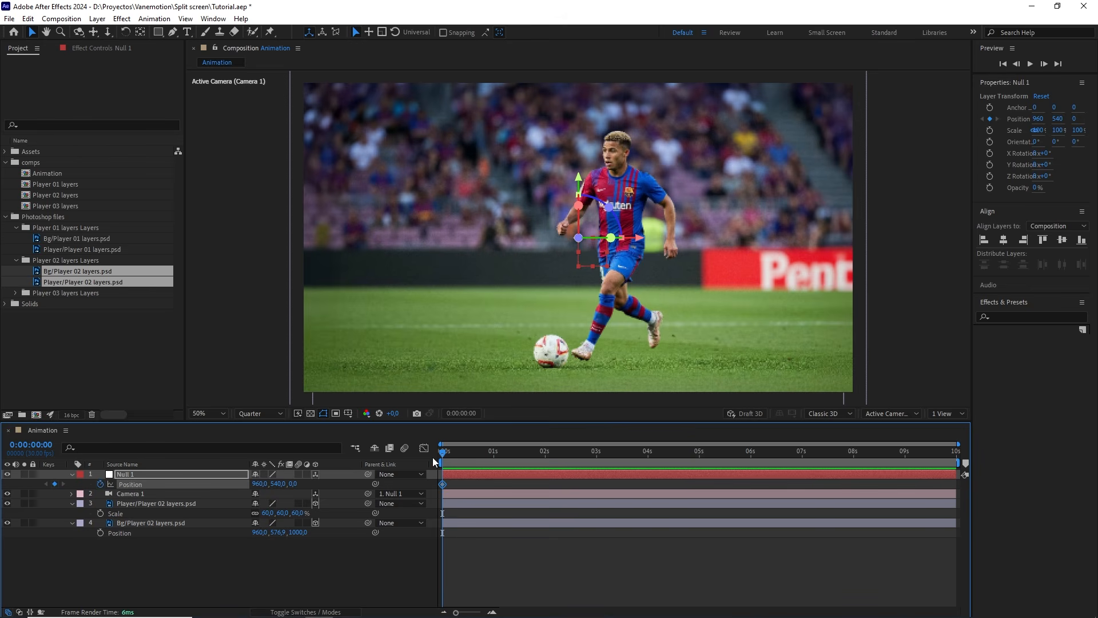
pyautogui.moveTo(442, 451); pyautogui.dragTo(579, 468)
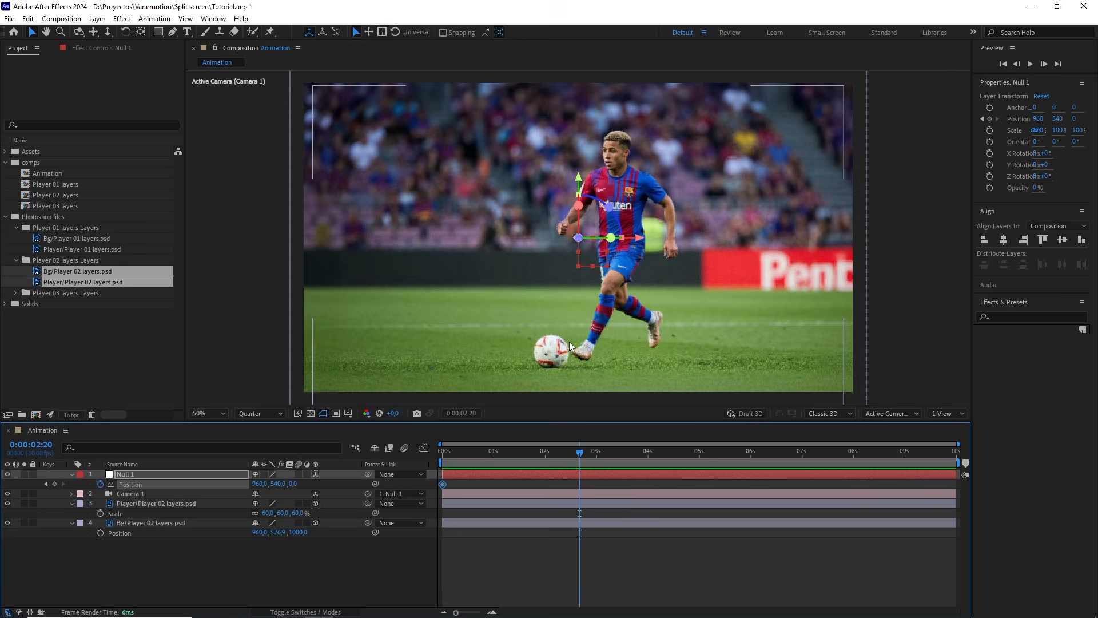
pyautogui.scroll(-1, 554, 341)
pyautogui.moveTo(277, 484); pyautogui.dragTo(385, 467)
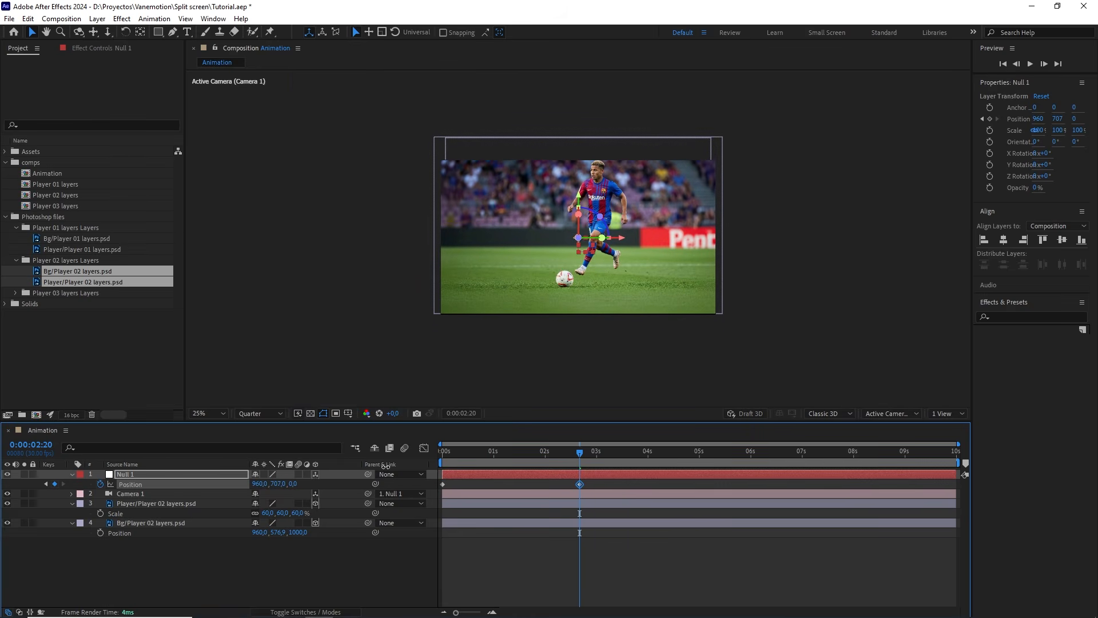
pyautogui.click(274, 482)
pyautogui.write('69')
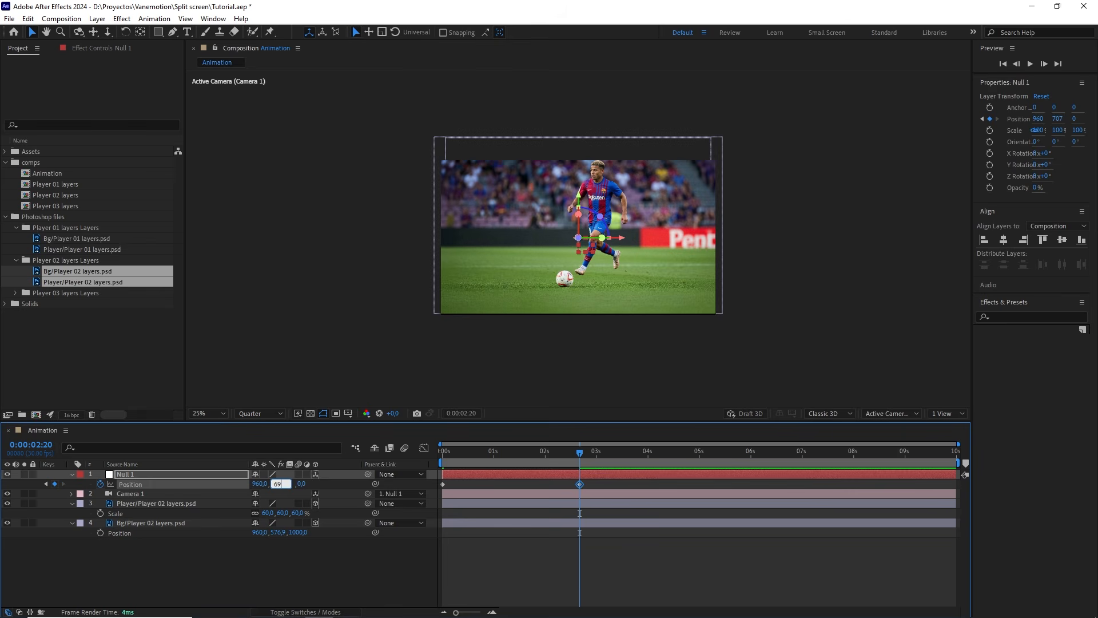
pyautogui.write('0')
# - Apply Easy Ease to both null position keyframes, set their incoming and outgoing velocity influence to 75%, and preview the motion
pyautogui.moveTo(609, 478); pyautogui.dragTo(432, 494)
pyautogui.press('F9')
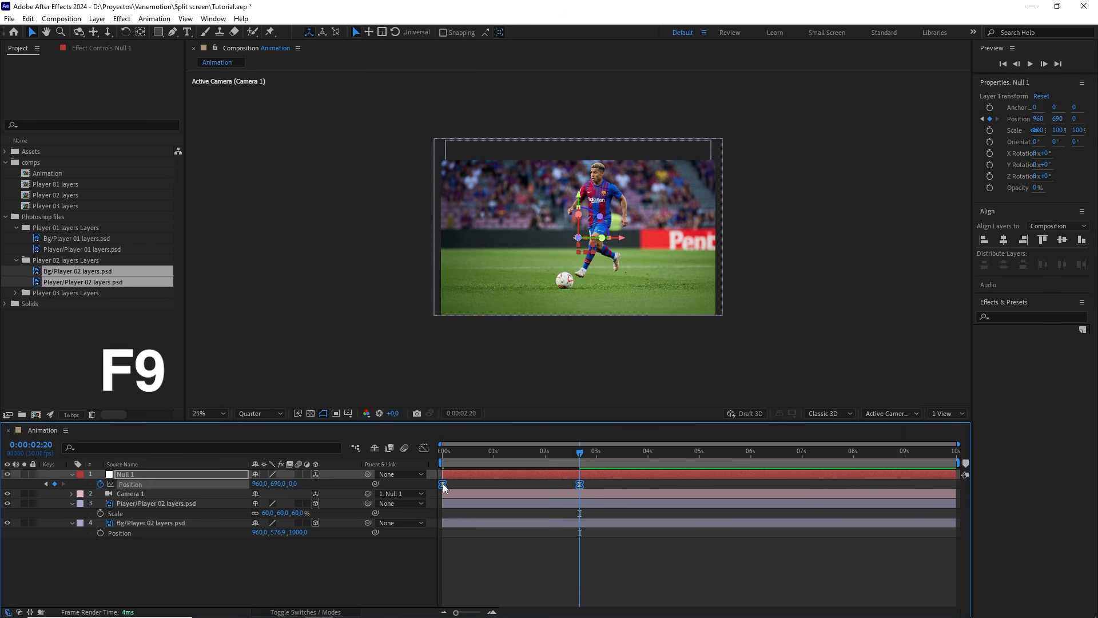
pyautogui.rightClick(442, 483)
pyautogui.click(464, 476)
pyautogui.click(628, 374)
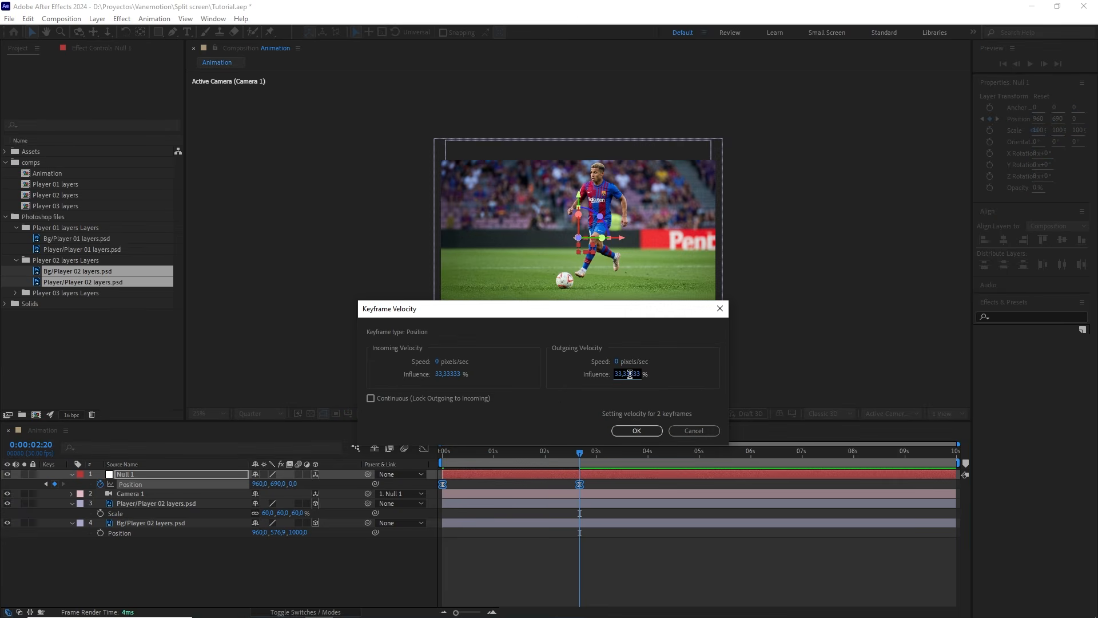
pyautogui.write('75')
pyautogui.click(463, 374)
pyautogui.write('75')
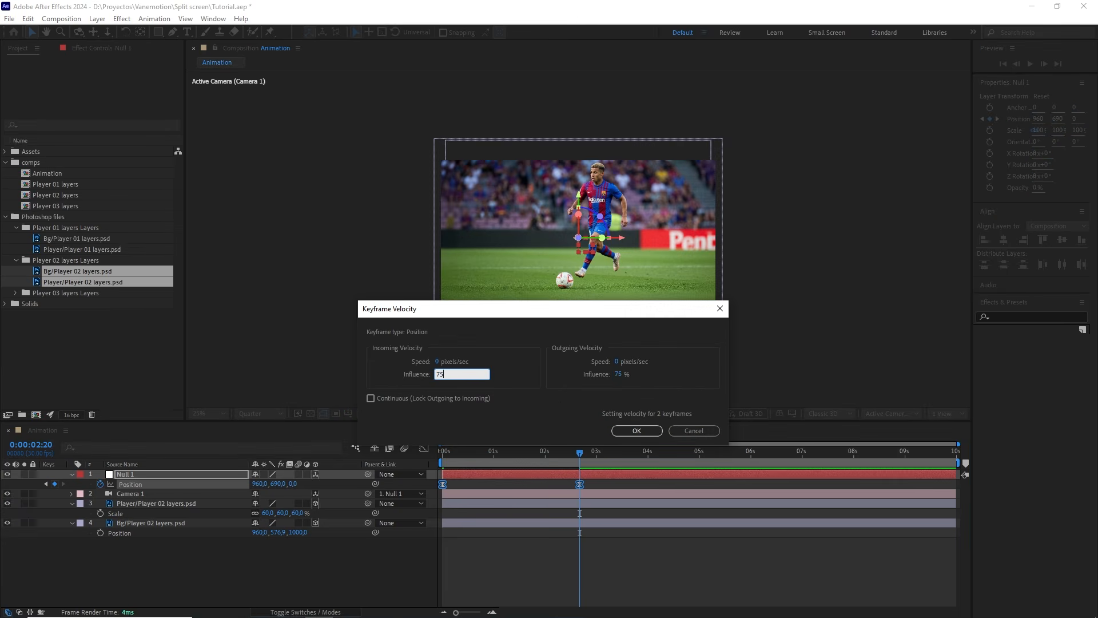
pyautogui.click(636, 430)
pyautogui.press('.')
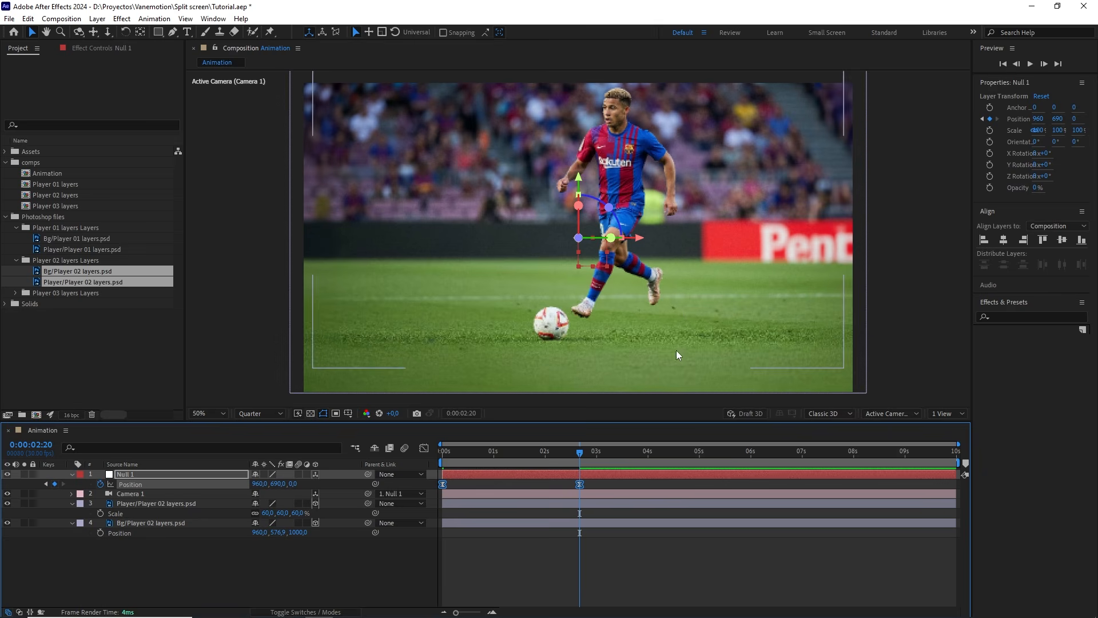
pyautogui.moveTo(582, 458)
pyautogui.mouseDown()
pyautogui.moveTo(465, 457)
pyautogui.moveTo(578, 457)
pyautogui.mouseUp()
pyautogui.press(',')
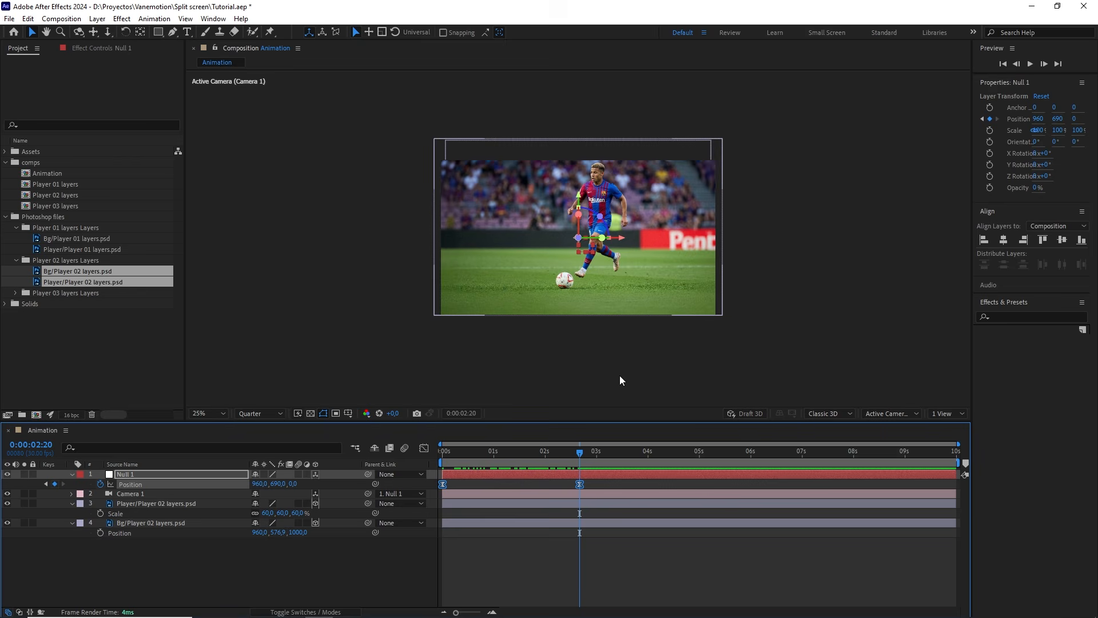
# - Create an empty shape layer named matte 01 and give it an orange label
pyautogui.click(318, 565)
pyautogui.rightClick(317, 565)
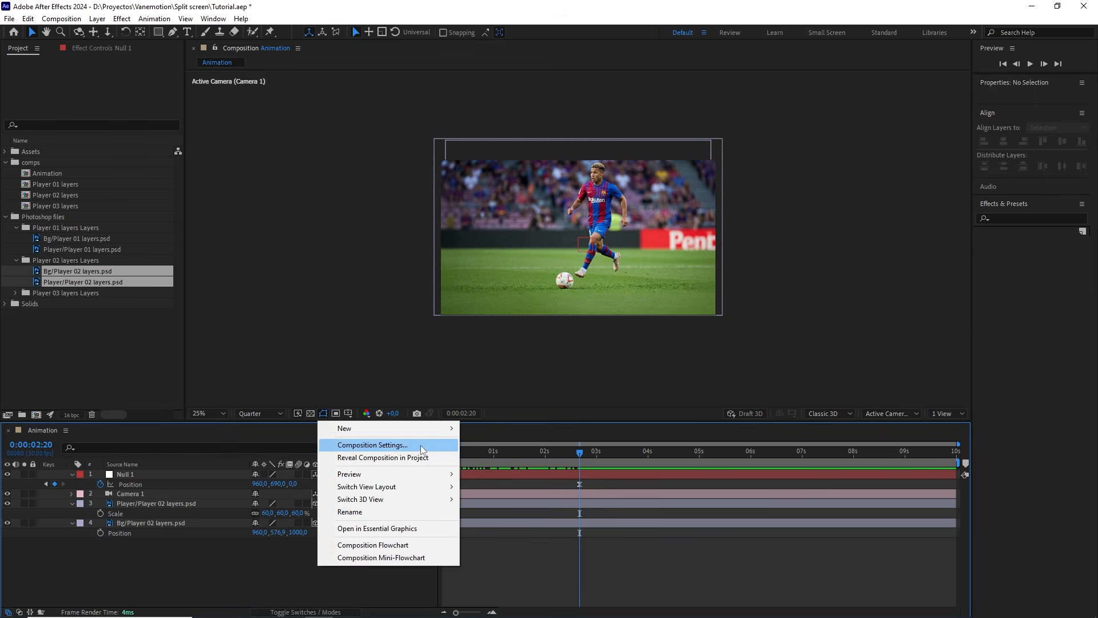
pyautogui.moveTo(372, 428)
pyautogui.click(513, 507)
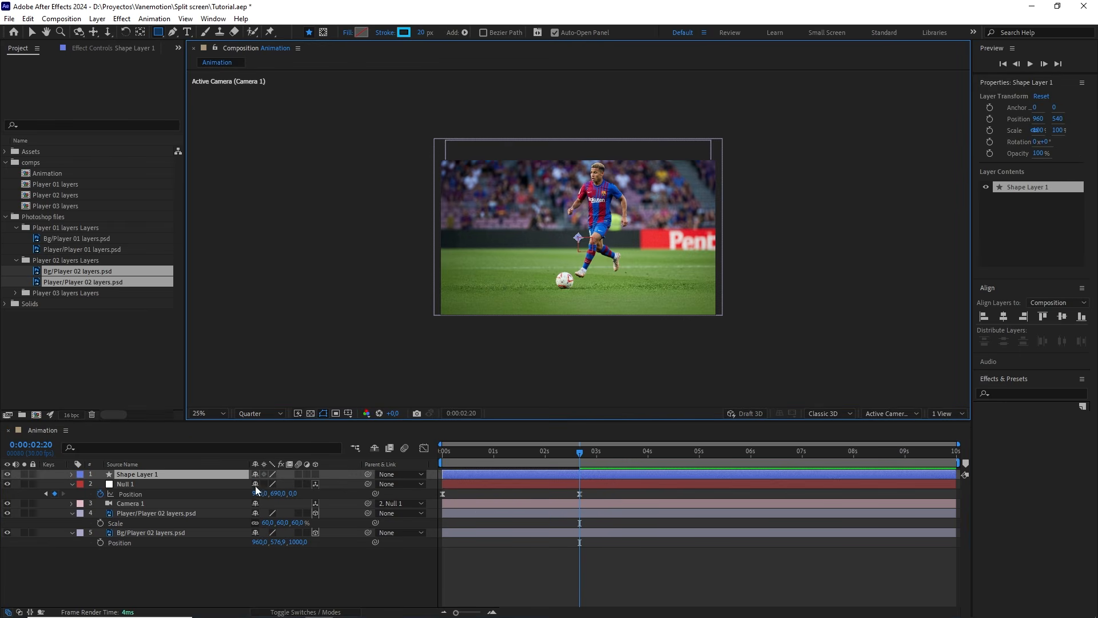
pyautogui.click(230, 476)
pyautogui.press('Return')
pyautogui.write('matte 01')
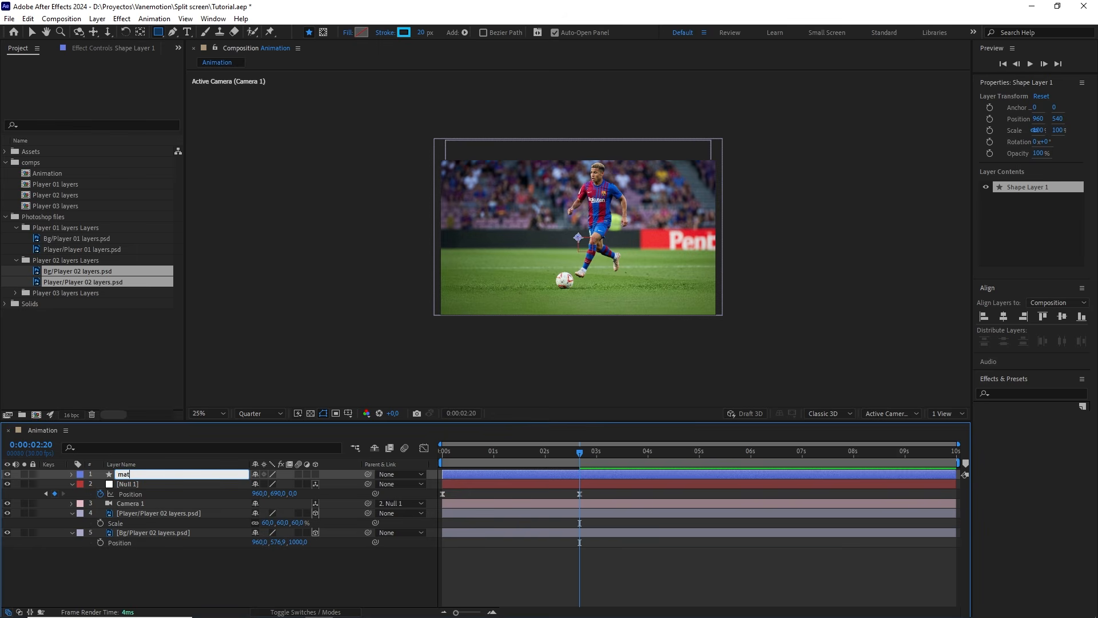
pyautogui.click(85, 475)
pyautogui.click(108, 398)
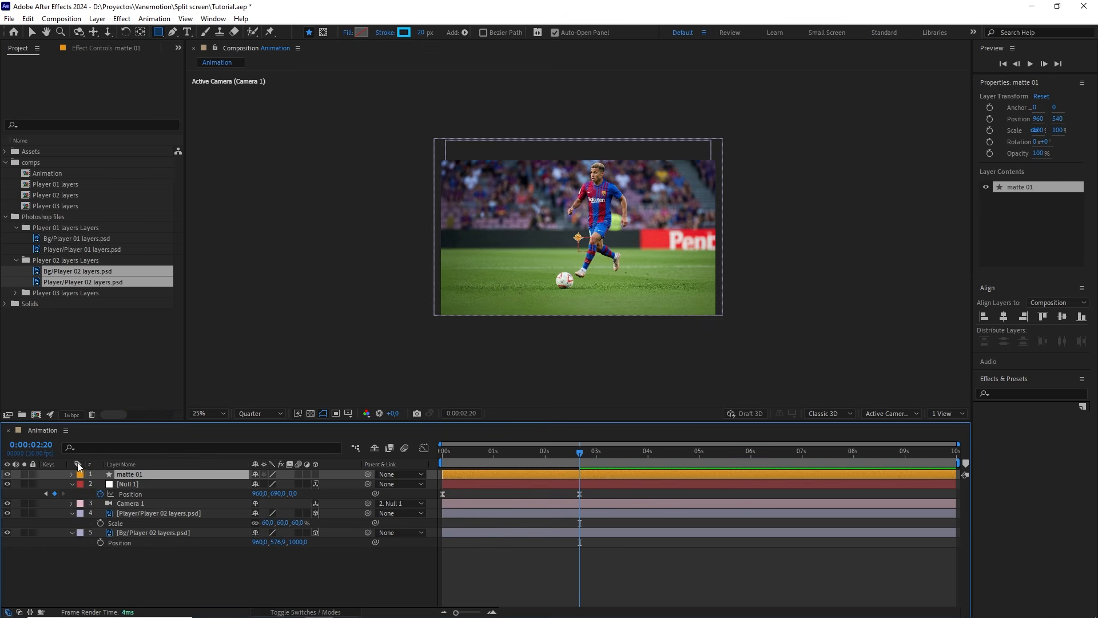
# - Add a rectangle path and a fill to the contents of the matte 01 shape layer
pyautogui.click(71, 473)
pyautogui.click(355, 484)
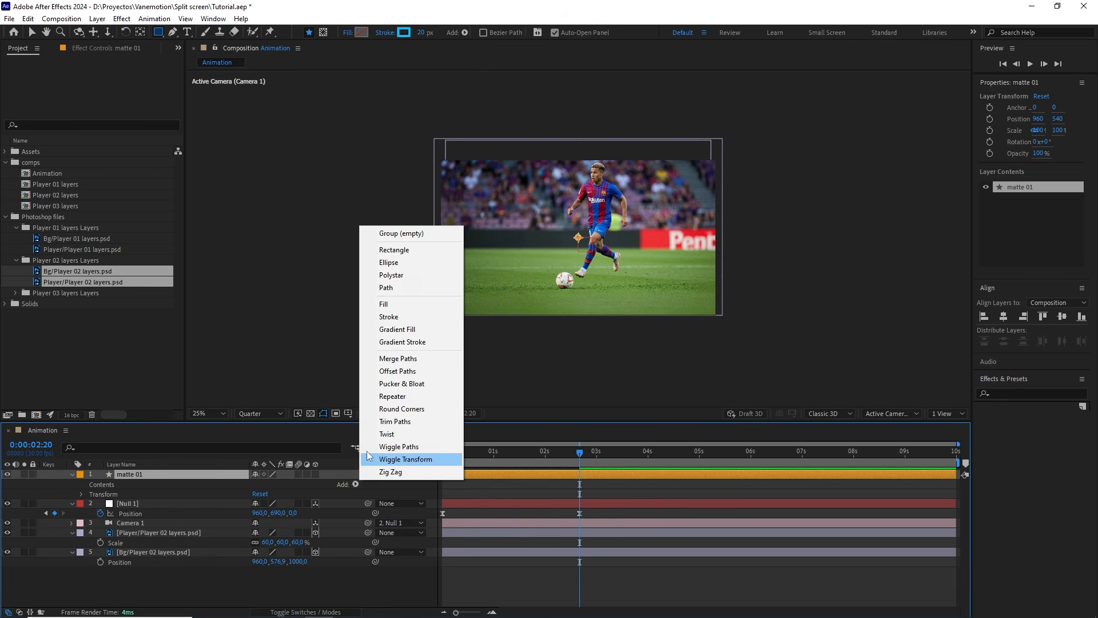
pyautogui.click(410, 262)
pyautogui.click(355, 484)
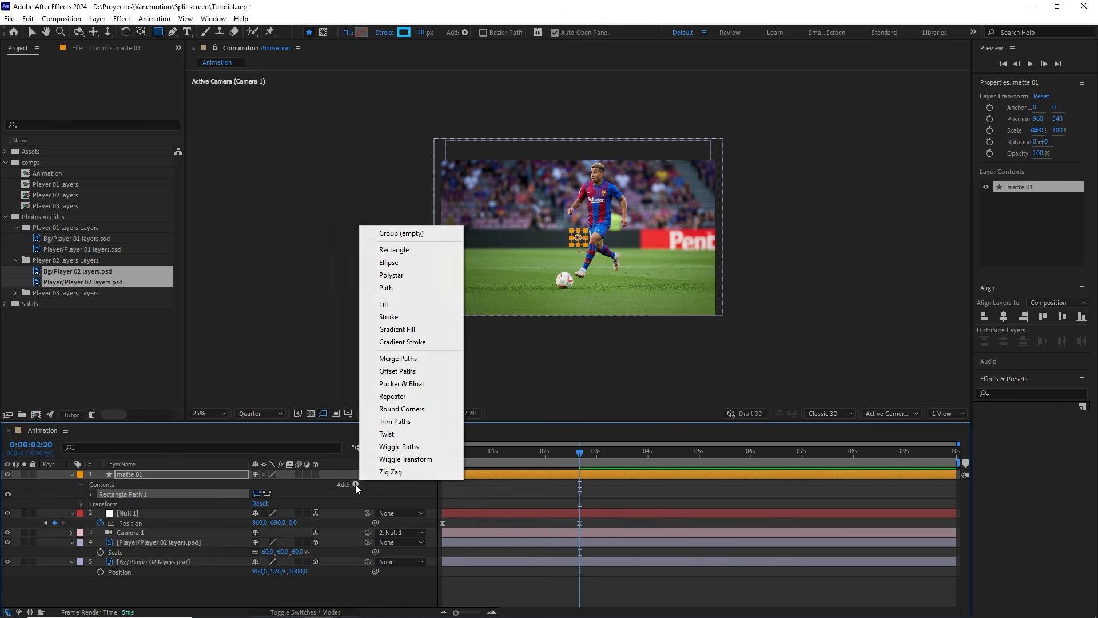
pyautogui.click(410, 303)
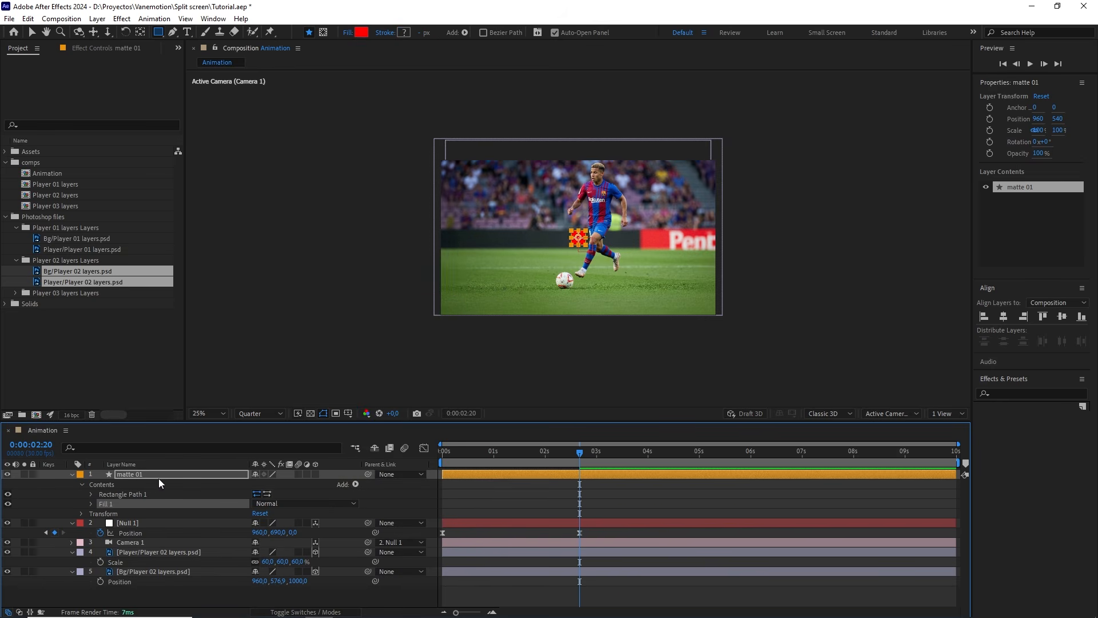
# - Unlink the size proportions of matte 01's rectangle and set its size to 1920 by 1080/2 pixels
pyautogui.click(91, 494)
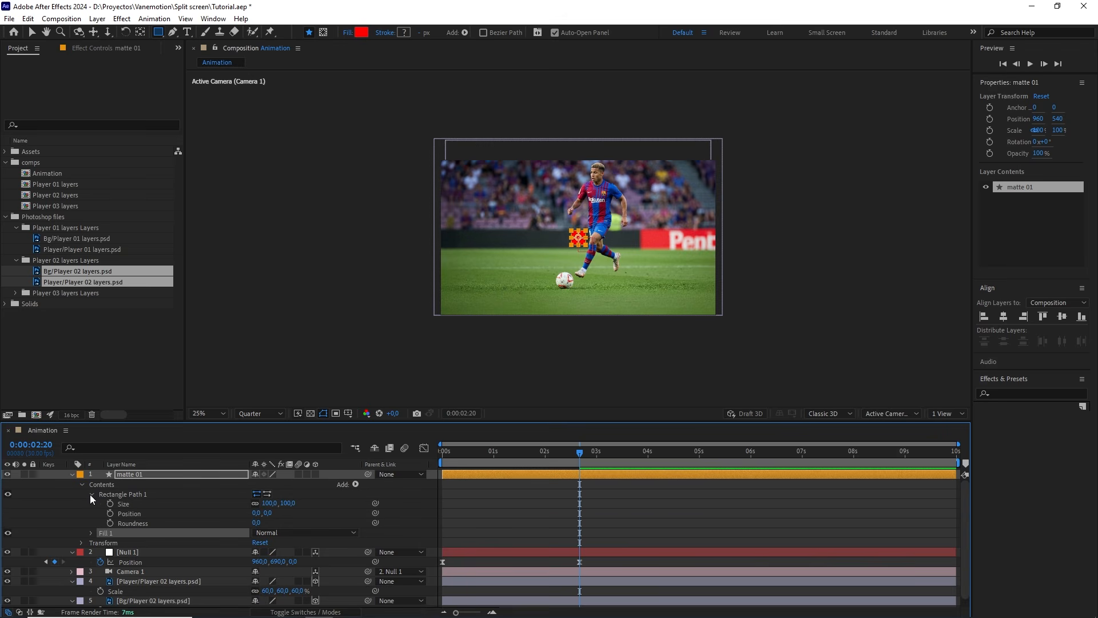
pyautogui.click(255, 503)
pyautogui.moveTo(269, 502); pyautogui.dragTo(468, 498)
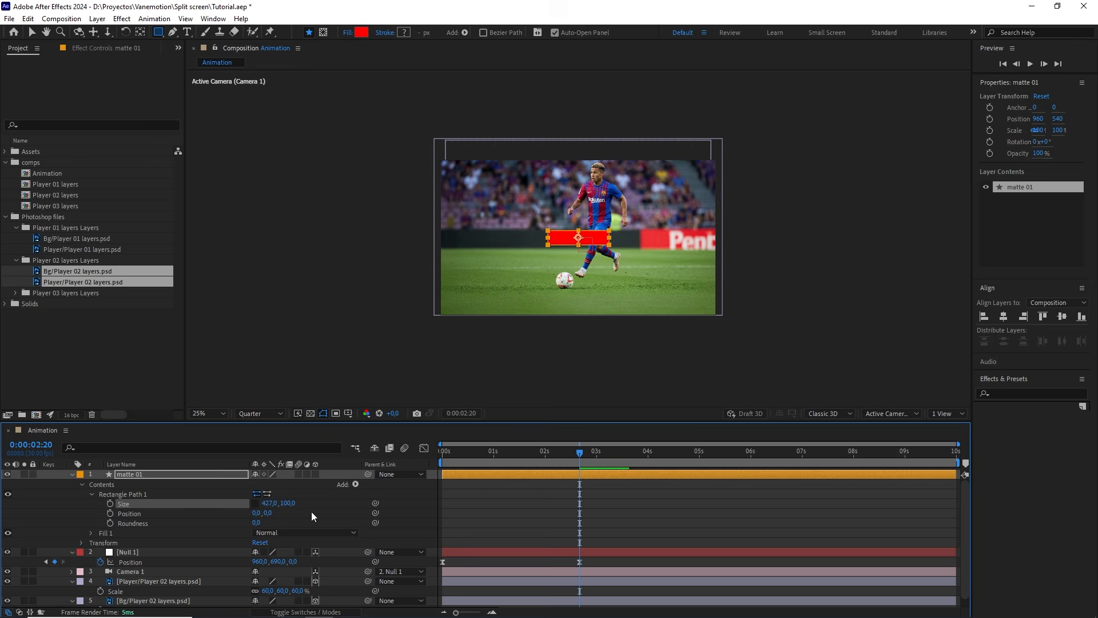
pyautogui.click(271, 503)
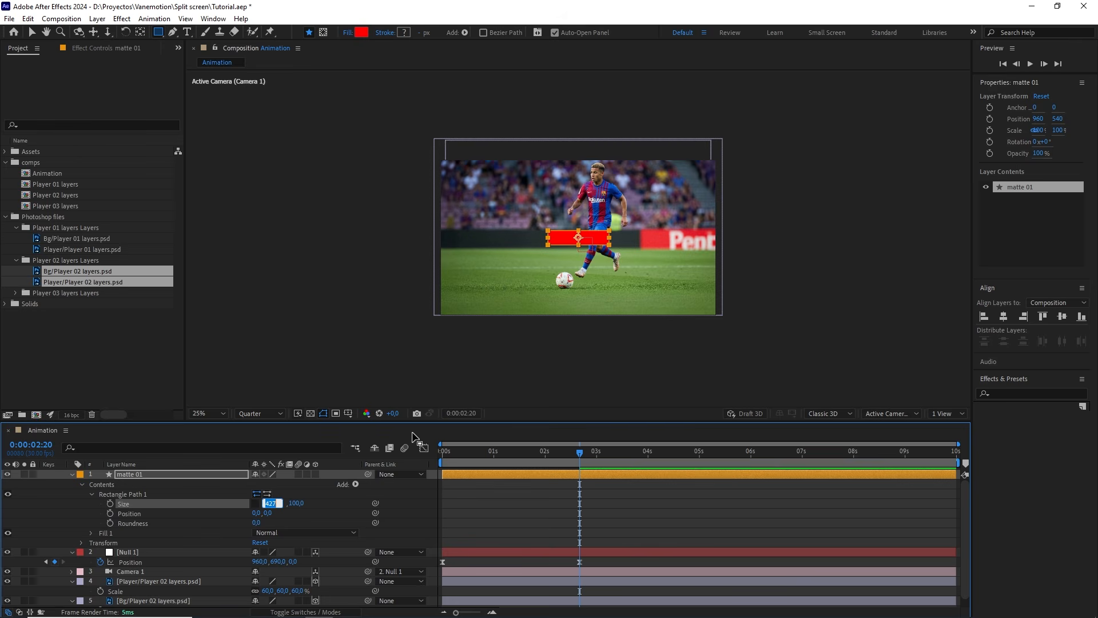
pyautogui.write('1920')
pyautogui.press('Return')
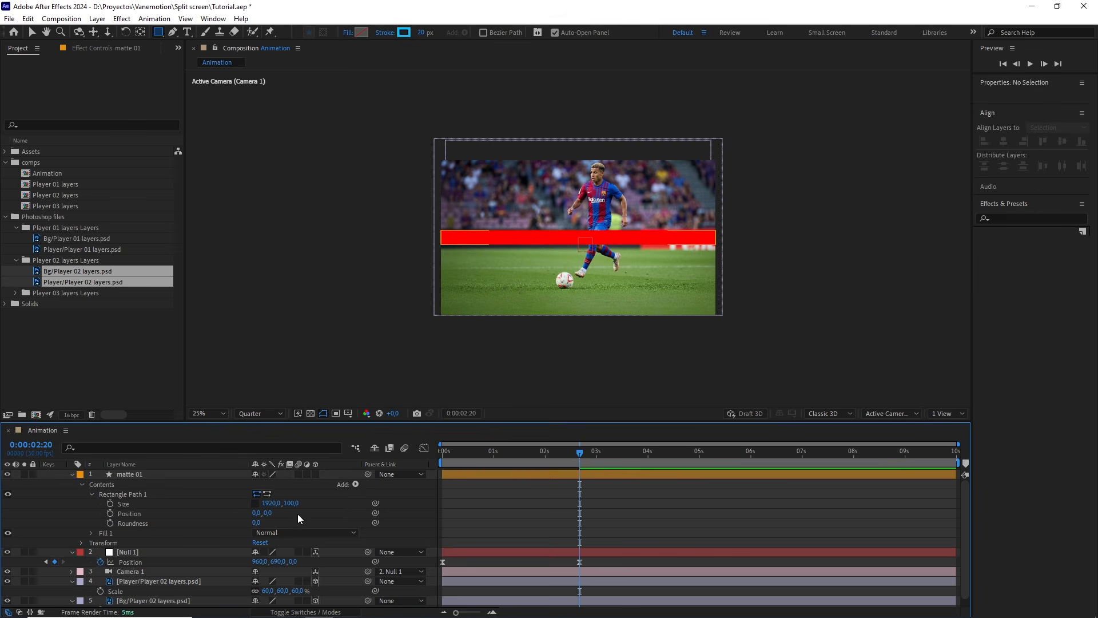
pyautogui.click(287, 504)
pyautogui.write('10')
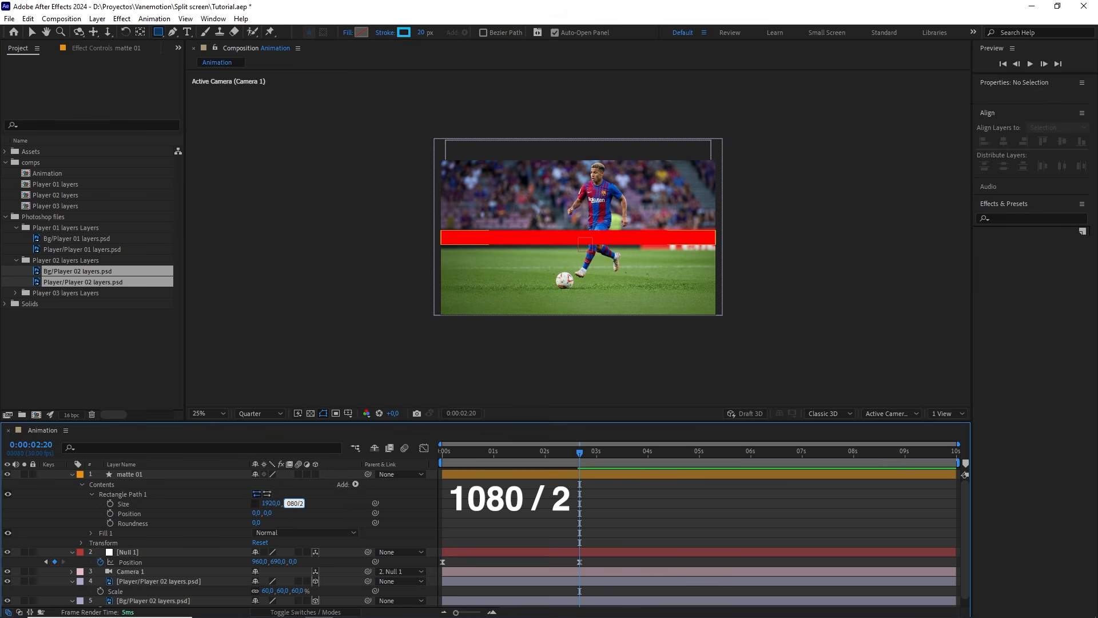
pyautogui.press('Return')
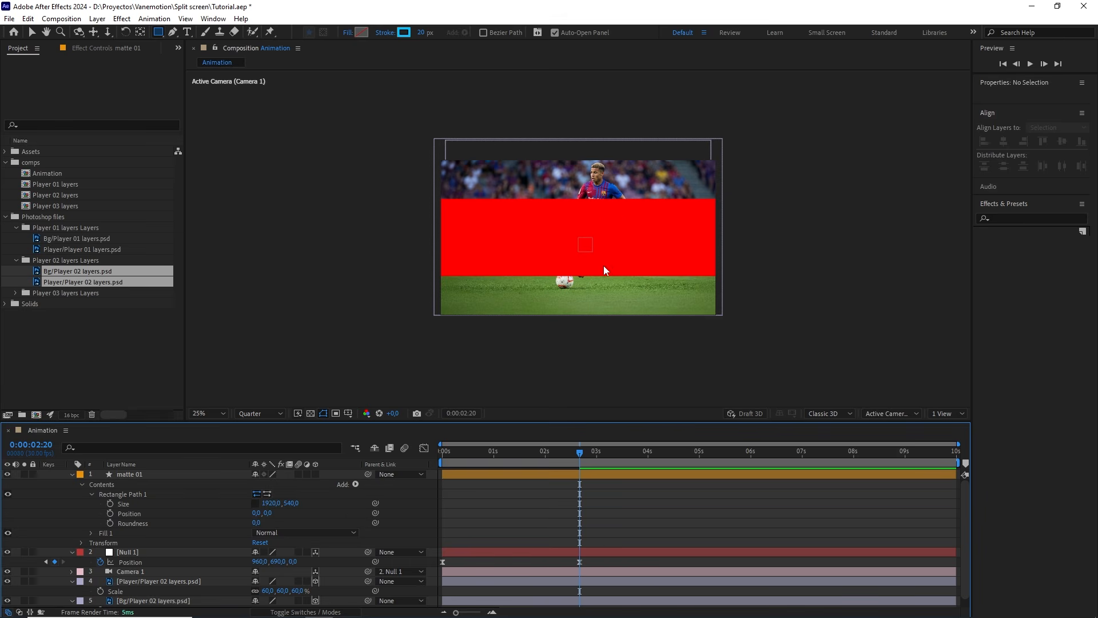
# - Align the matte 01 layer to the bottom edge of the composition
pyautogui.press('v')
pyautogui.click(612, 238)
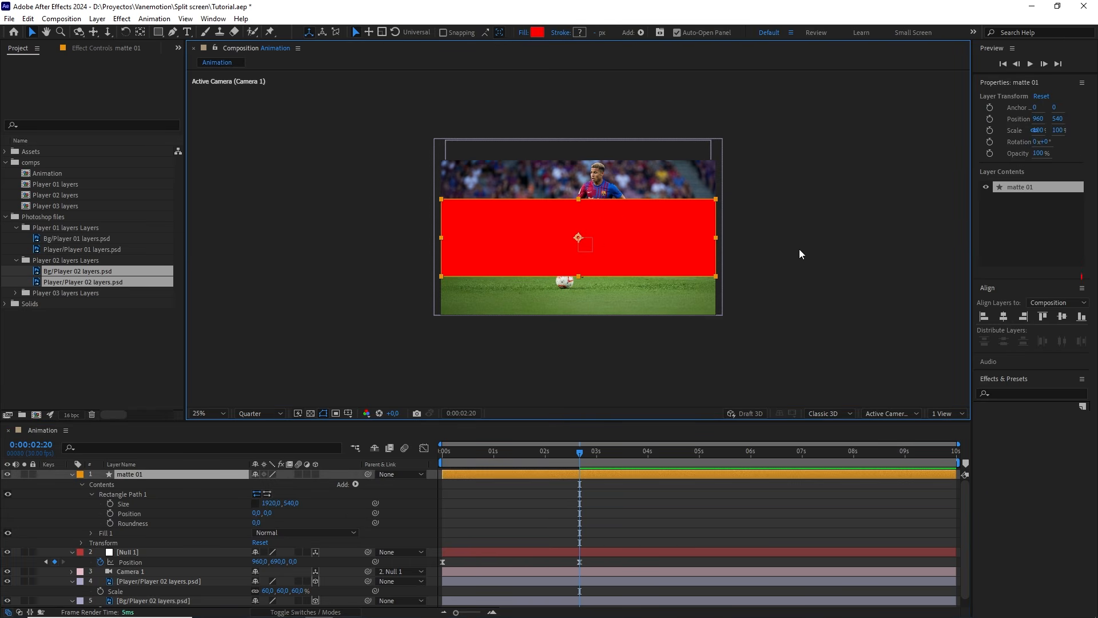
pyautogui.click(1081, 316)
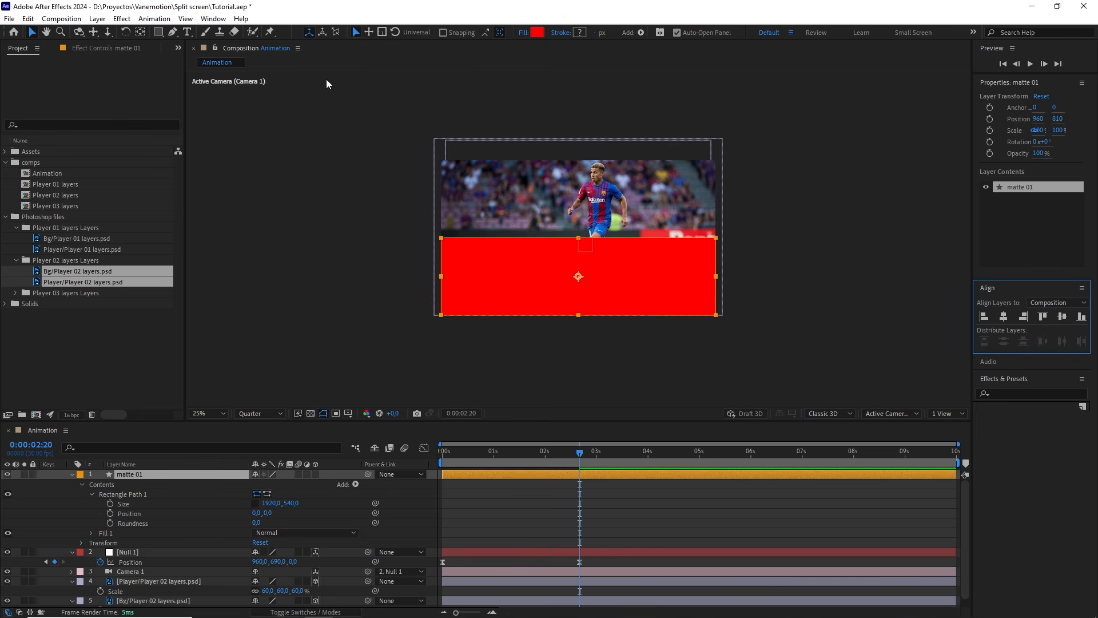
pyautogui.click(213, 19)
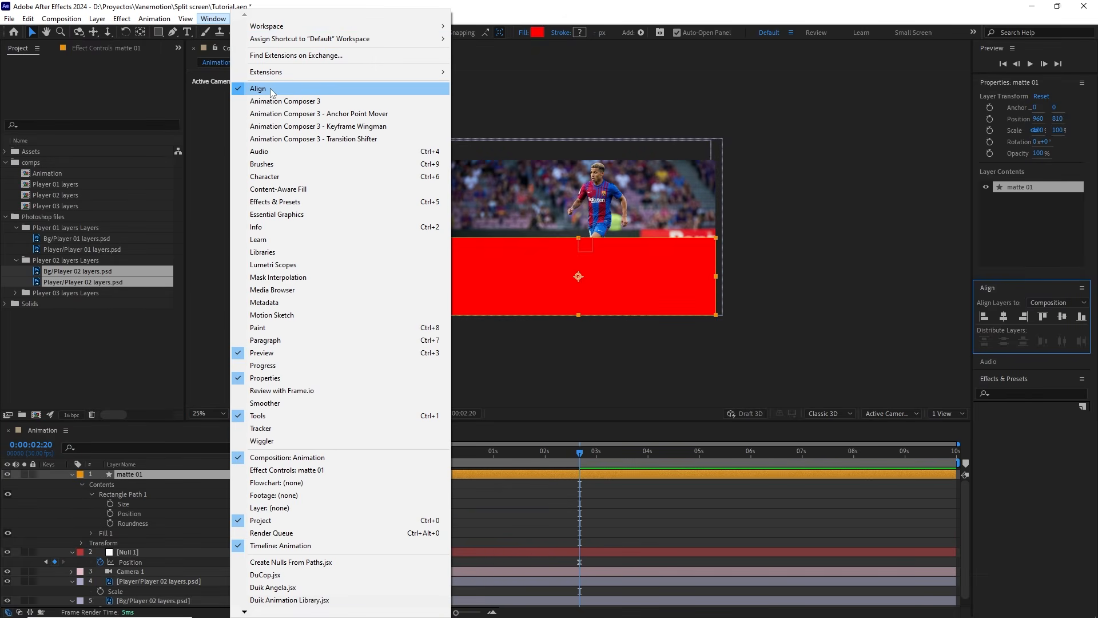
pyautogui.press('Escape')
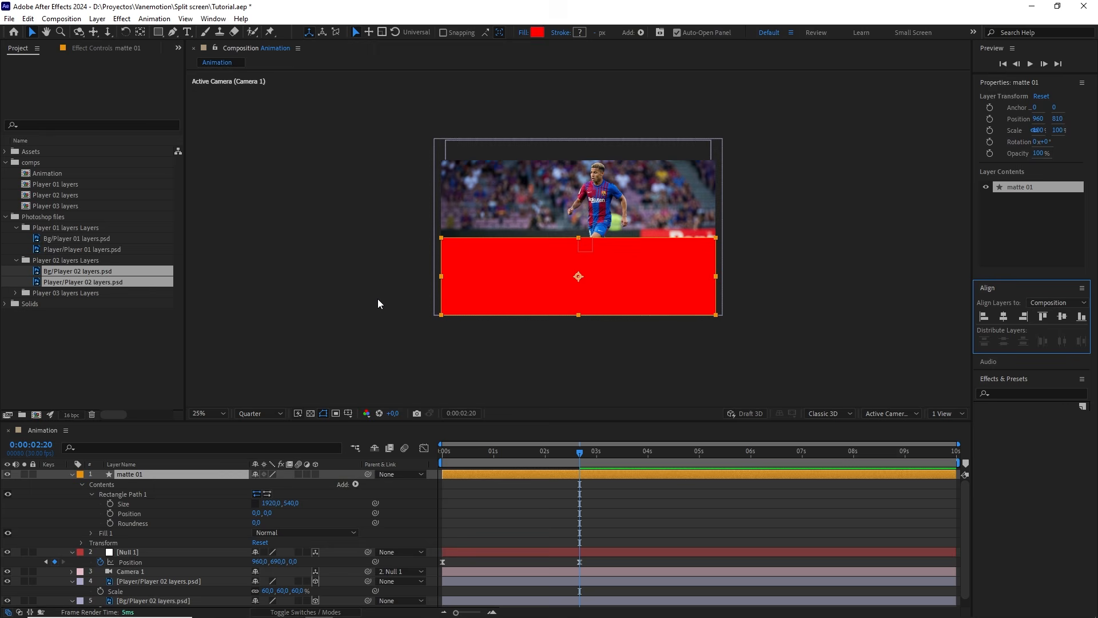
# - Move matte 01's anchor point to the middle of the rectangle's bottom edge
pyautogui.scroll(2, 513, 326)
pyautogui.moveTo(553, 334); pyautogui.dragTo(555, 274)
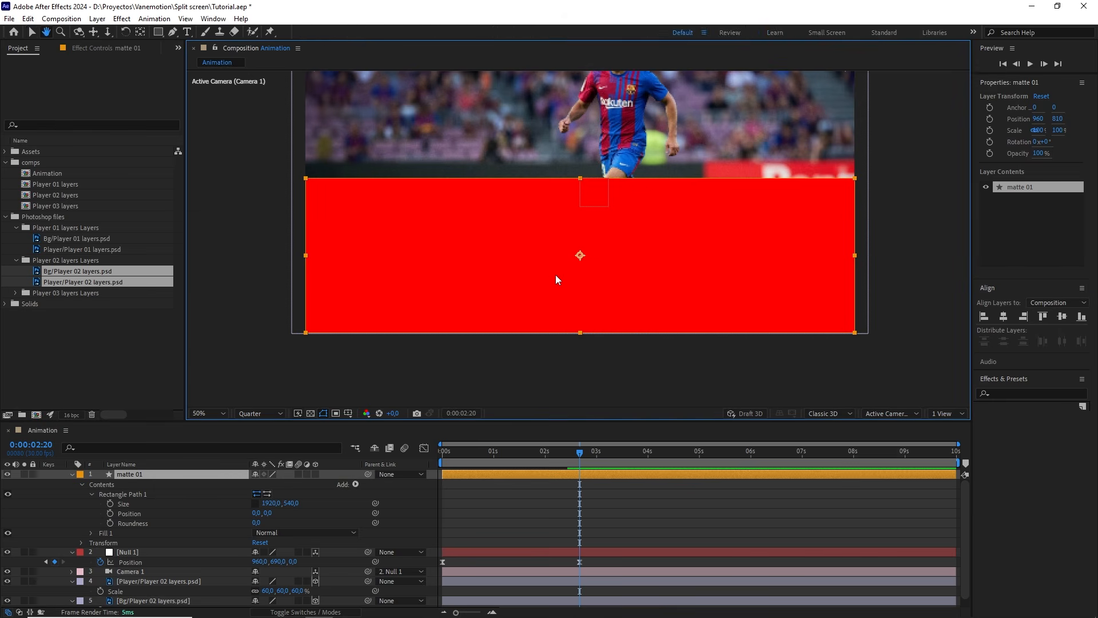
pyautogui.click(140, 32)
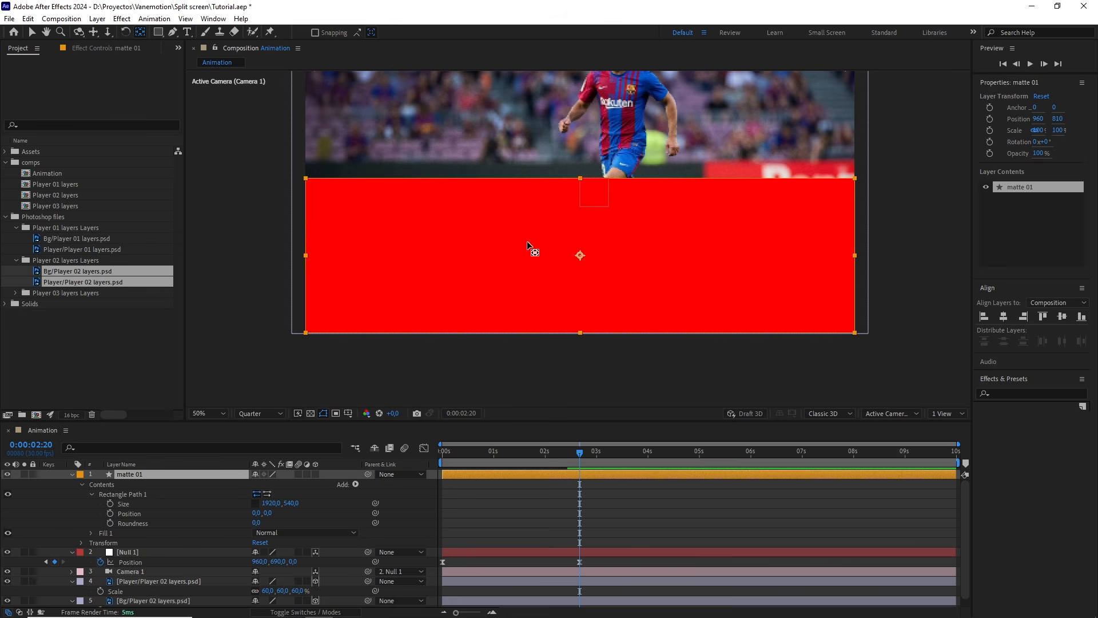
pyautogui.moveTo(581, 255); pyautogui.dragTo(580, 333)
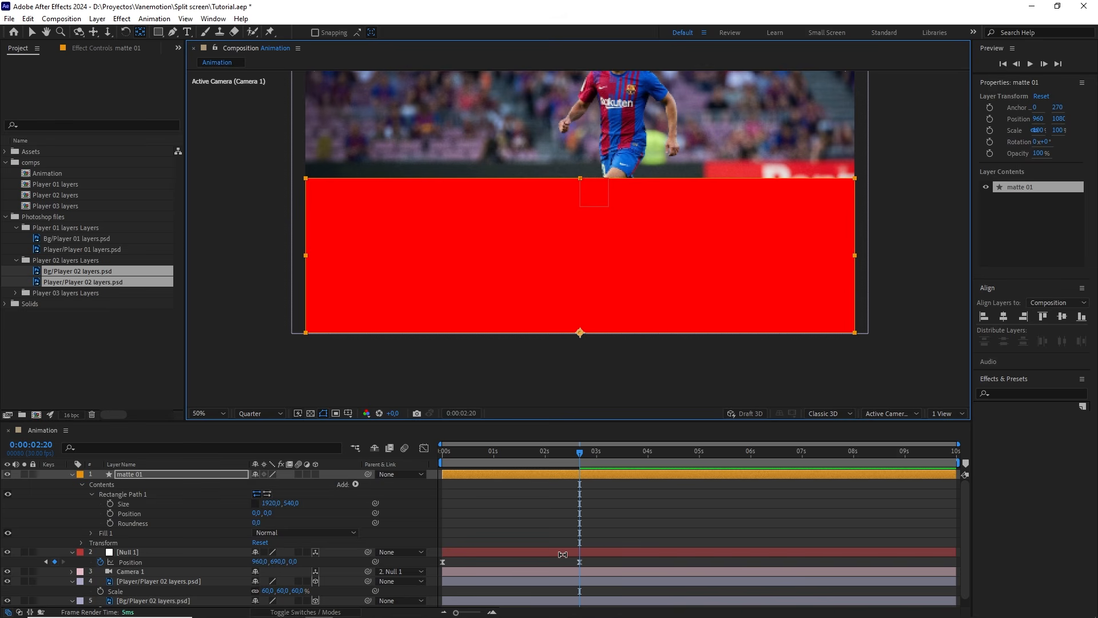
# - Keyframe matte 01's scale at 100% at 0:00:02:20, and at 0 seconds set the unlinked vertical scale to 0%
pyautogui.press('s')
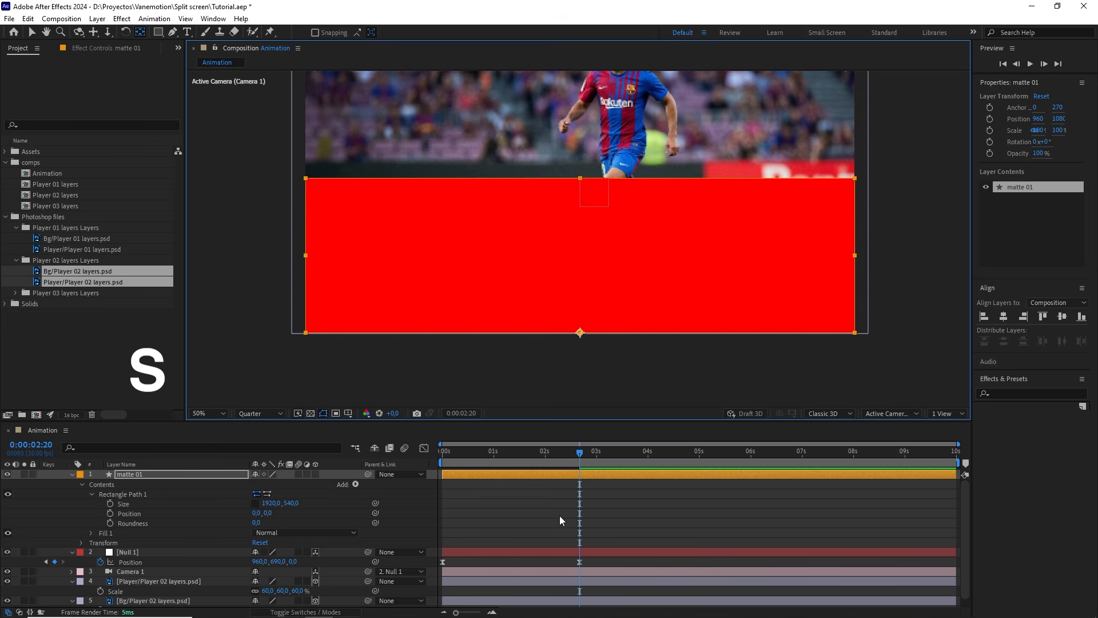
pyautogui.click(100, 484)
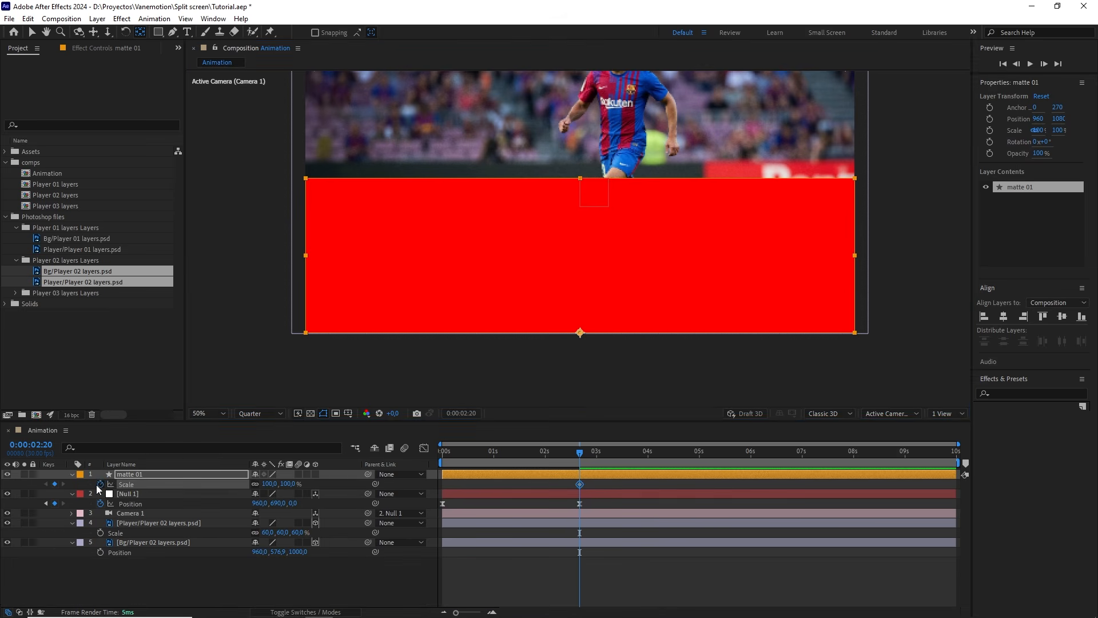
pyautogui.moveTo(538, 462); pyautogui.dragTo(430, 461)
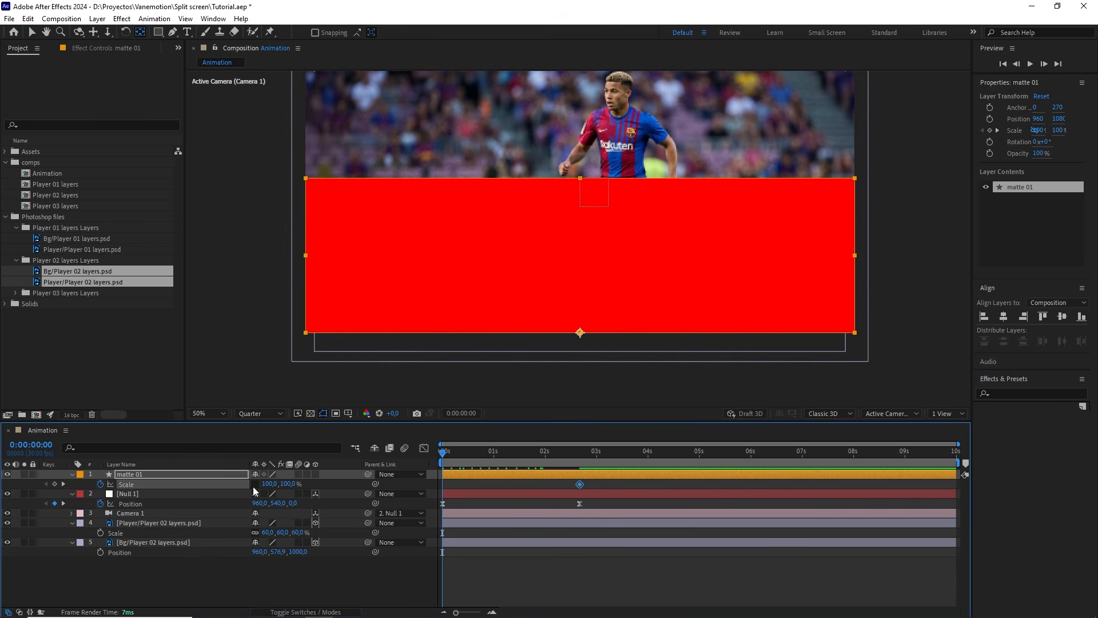
pyautogui.moveTo(288, 484); pyautogui.dragTo(255, 490)
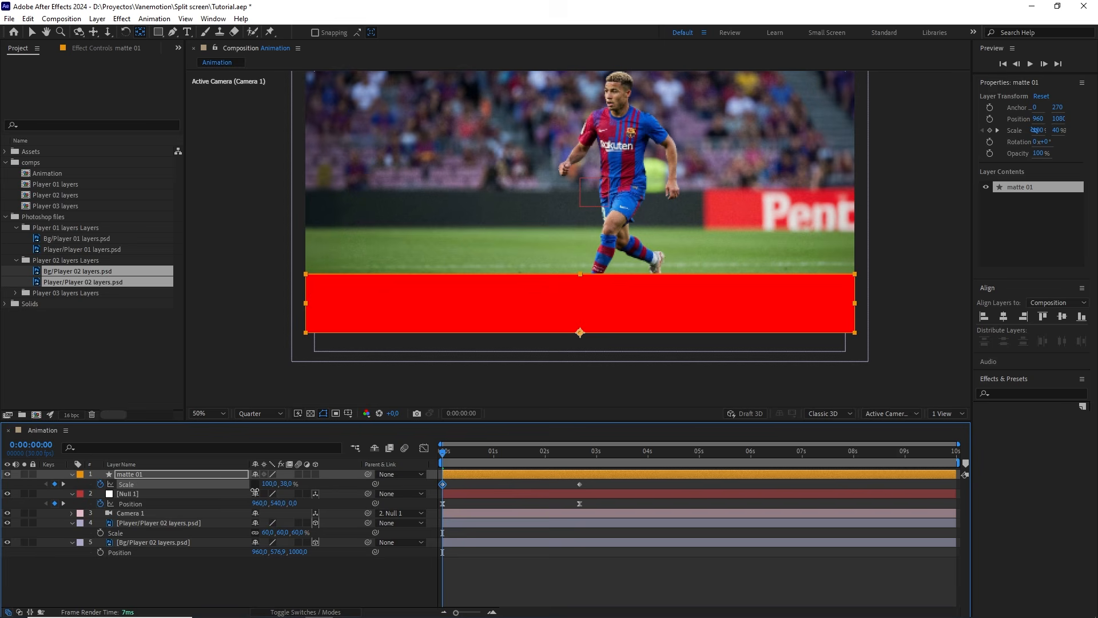
pyautogui.click(287, 484)
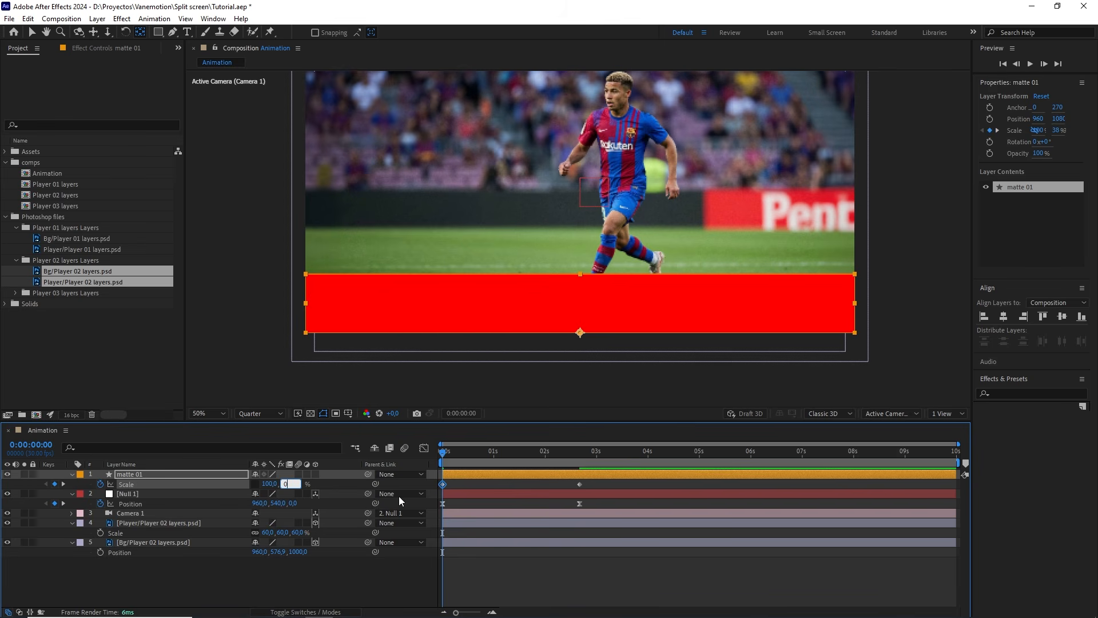
pyautogui.press('Return')
# - Apply Easy Ease to both matte 01 scale keyframes and set their incoming and outgoing velocity influence to 75%
pyautogui.press('F9')
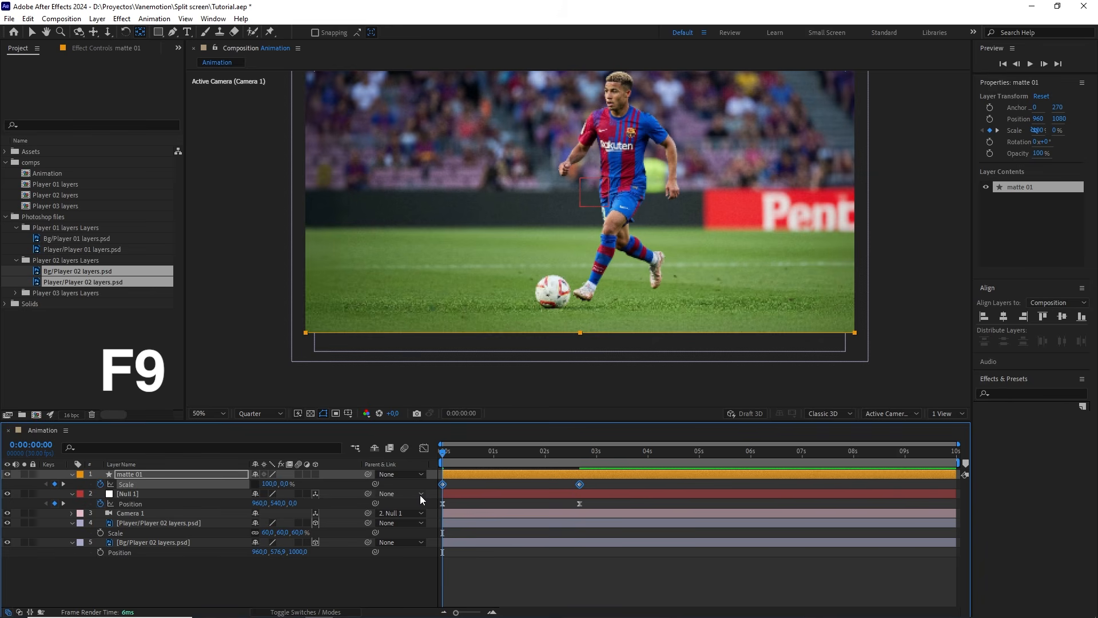
pyautogui.rightClick(443, 483)
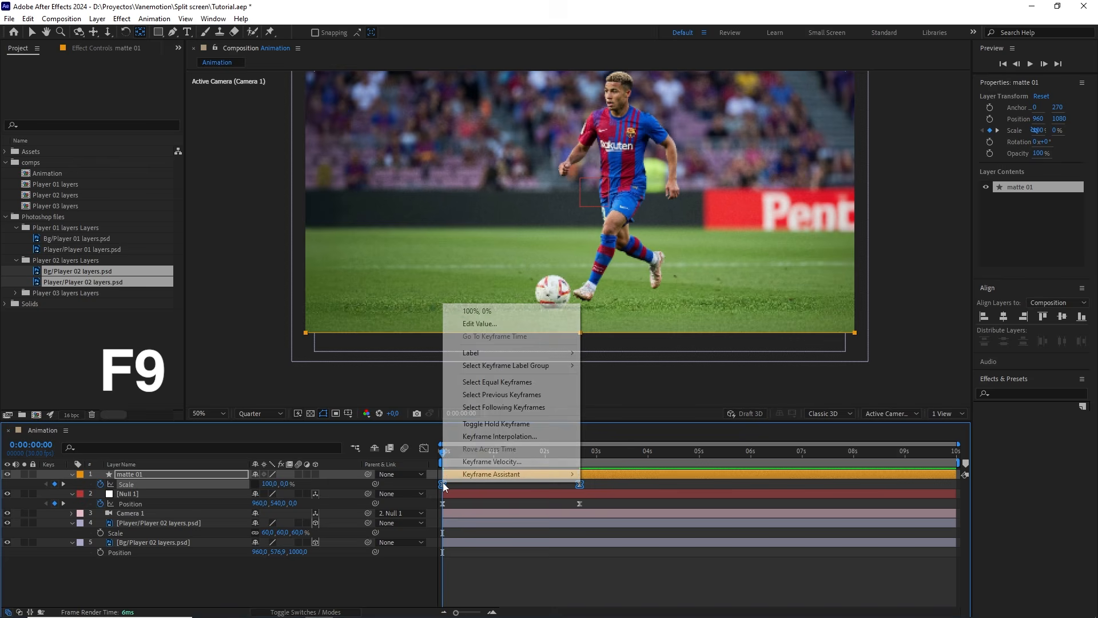
pyautogui.click(476, 465)
pyautogui.click(625, 417)
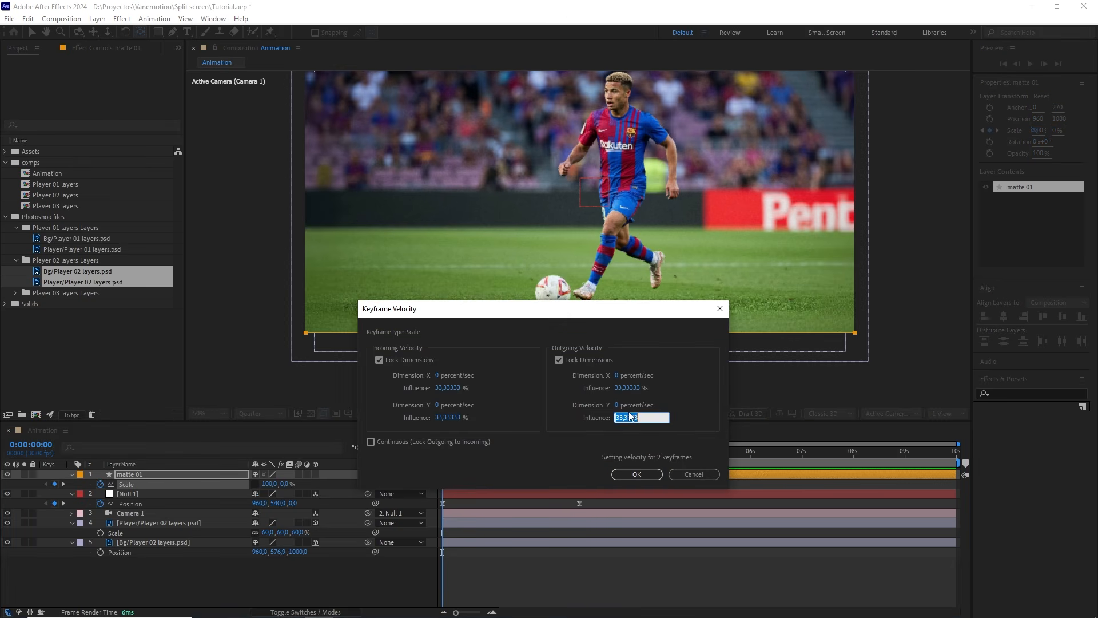
pyautogui.write('75')
pyautogui.click(451, 418)
pyautogui.write('75')
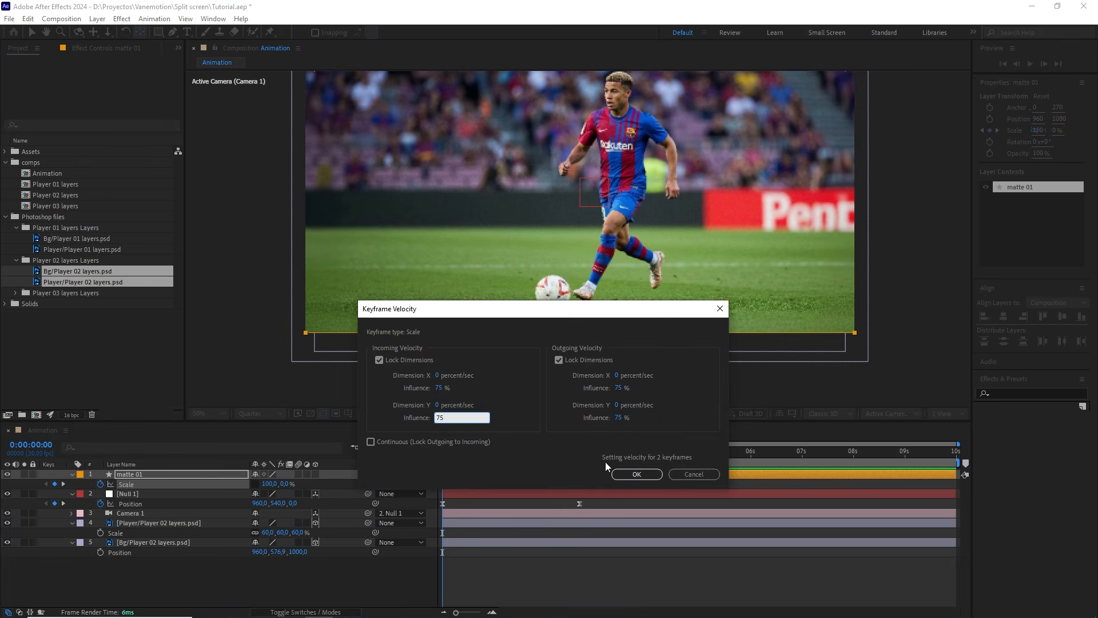
pyautogui.click(637, 474)
# - Inspect the speed graph of the null's position keyframes, return to the layer bars and preview the matte animation
pyautogui.moveTo(597, 507); pyautogui.dragTo(431, 500)
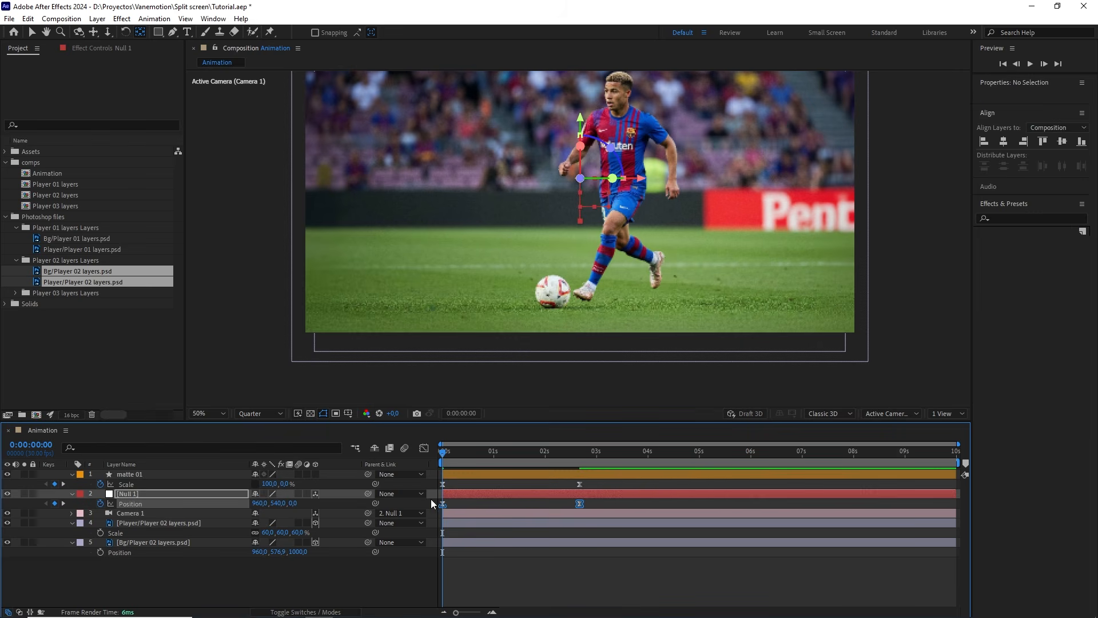
pyautogui.click(424, 448)
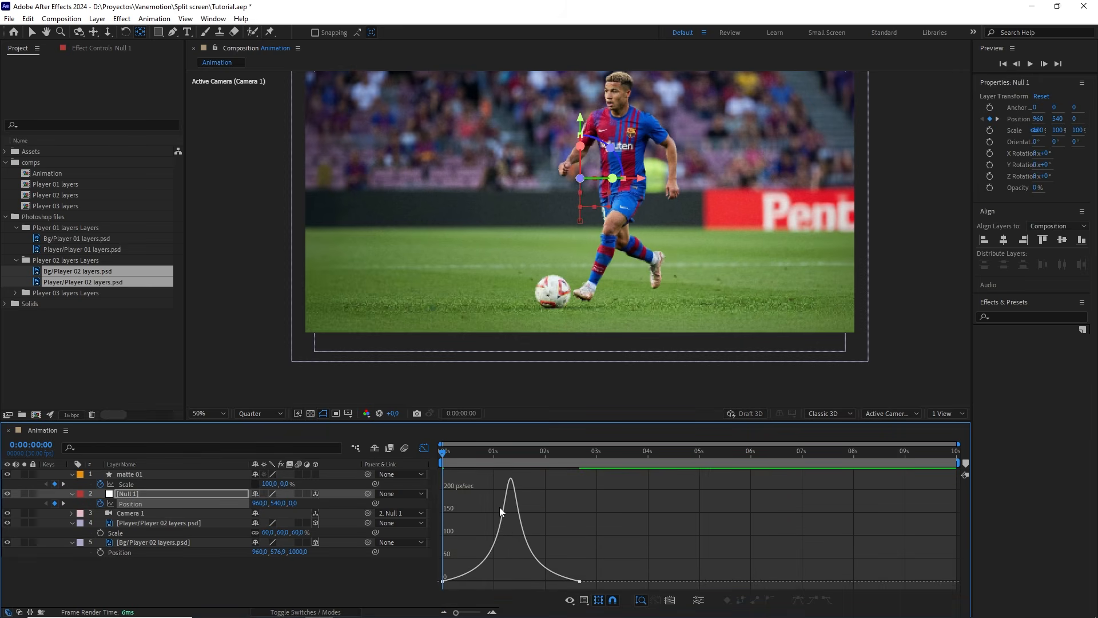
pyautogui.click(584, 600)
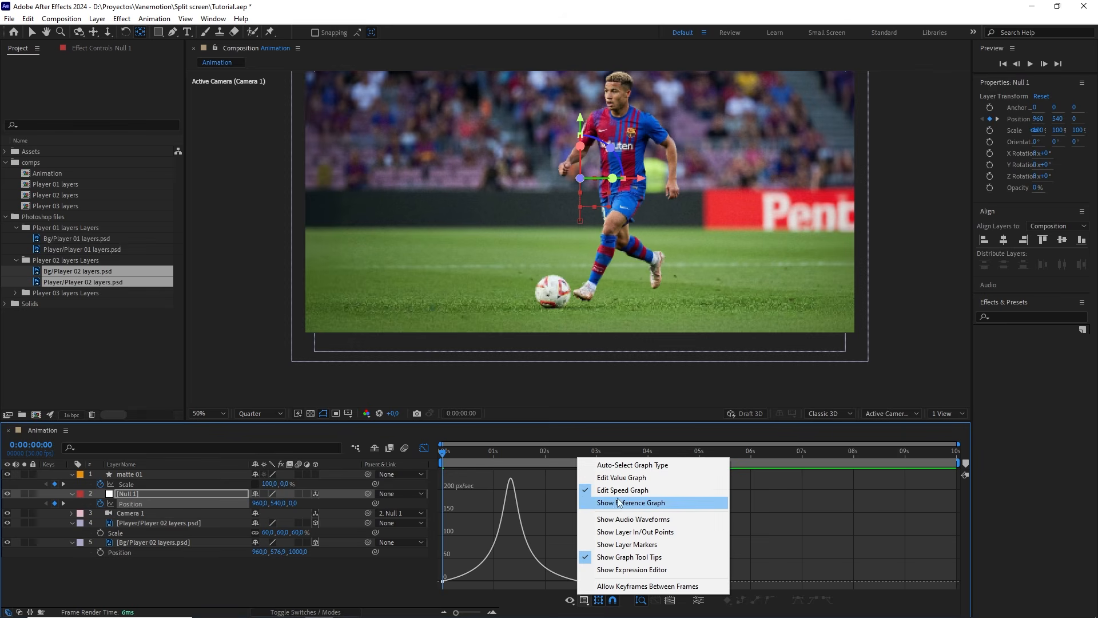
pyautogui.click(425, 447)
pyautogui.press('space')
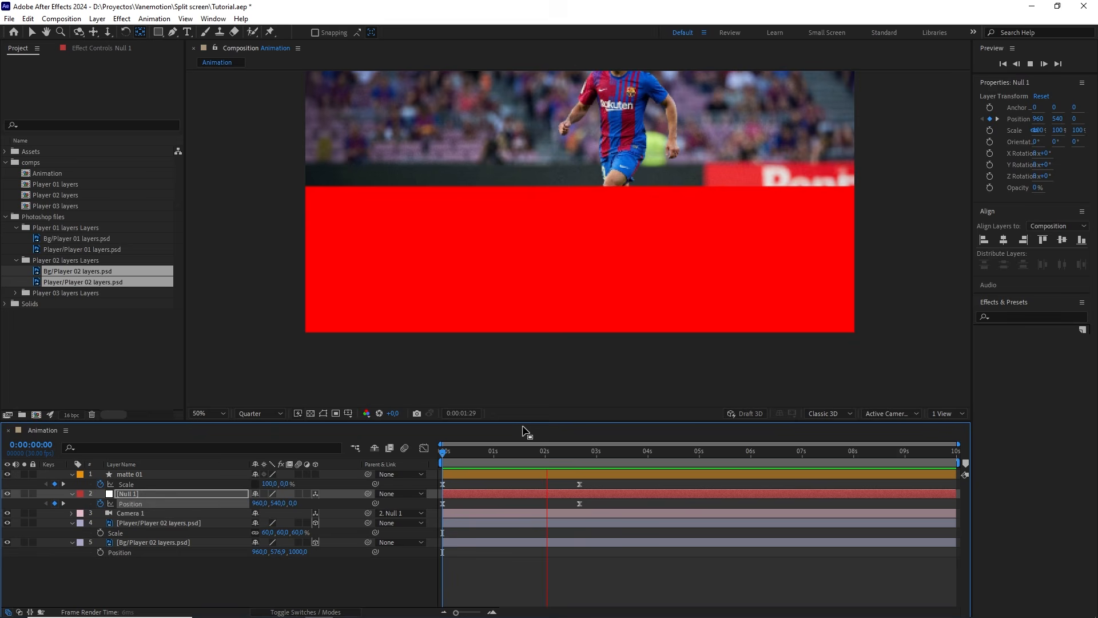
pyautogui.press('space')
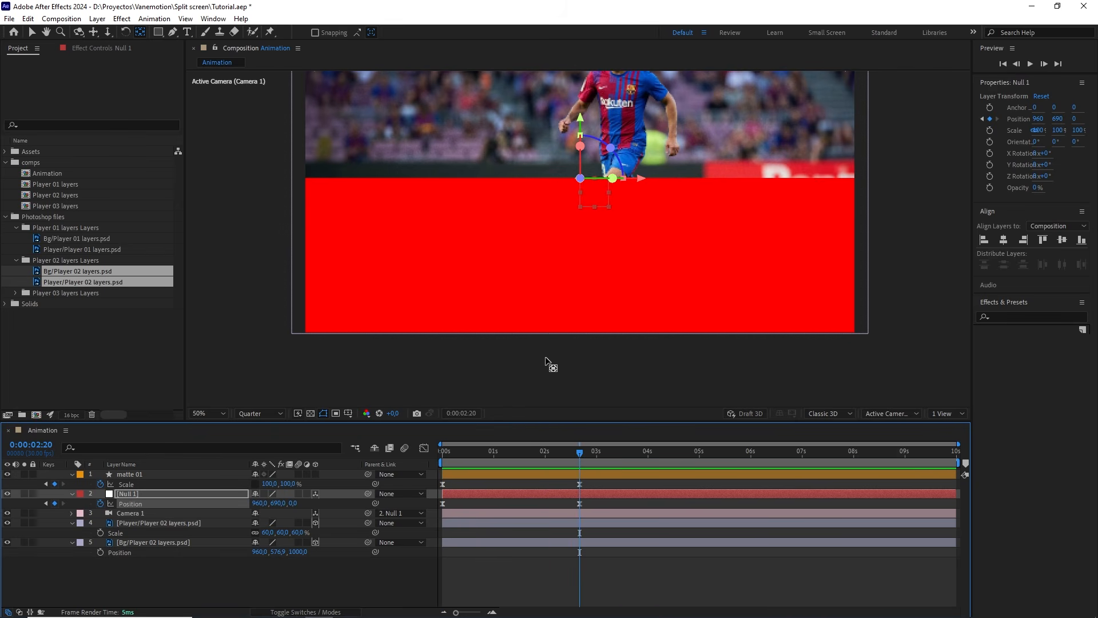
# - Add the Bg and Player files of Player 03 layers to the Animation timeline above matte 01
pyautogui.click(35, 294)
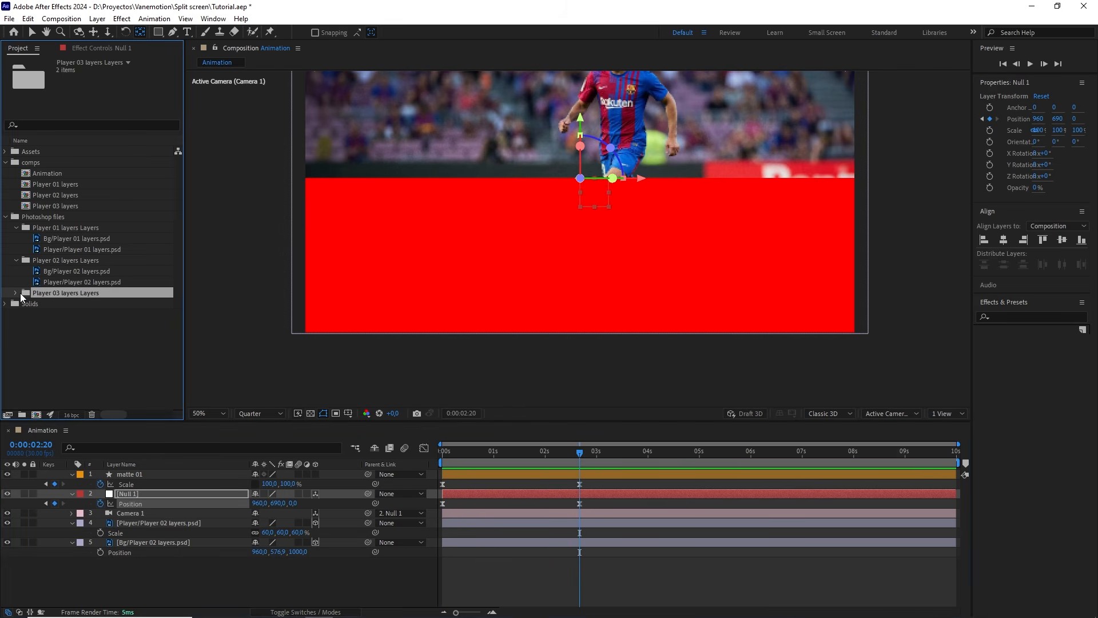
pyautogui.click(15, 293)
pyautogui.click(55, 304)
pyautogui.click(73, 316)
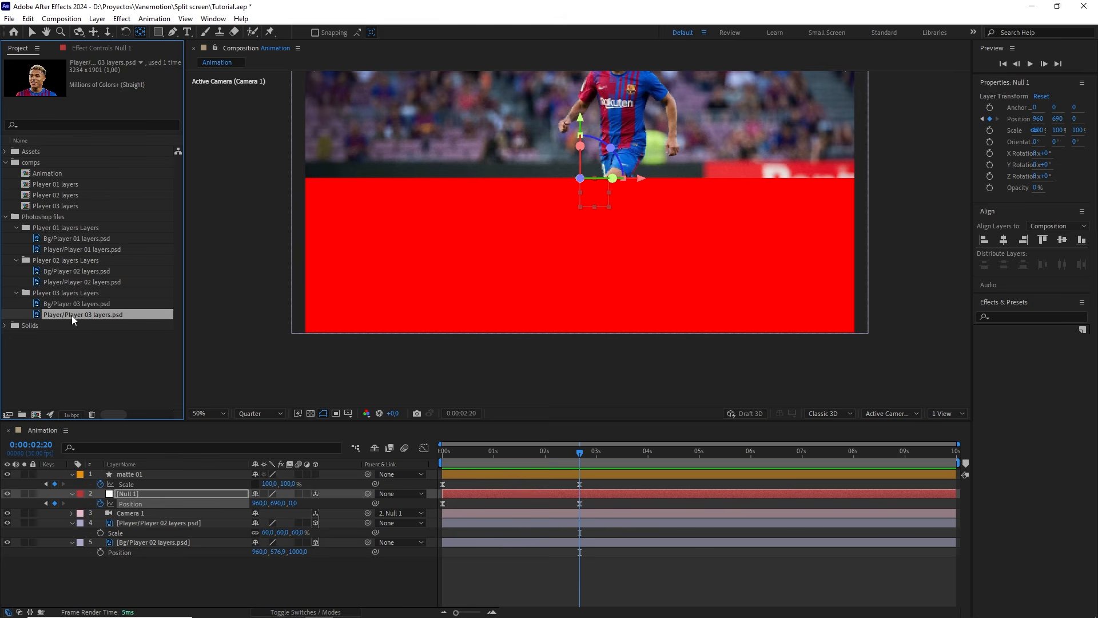
pyautogui.keyDown('shift'); pyautogui.click(77, 305); pyautogui.keyUp('shift')
pyautogui.moveTo(82, 318); pyautogui.dragTo(146, 475)
# - Make both Player 03 layers 3D and center them in the camera view
pyautogui.scroll(-2, 546, 323)
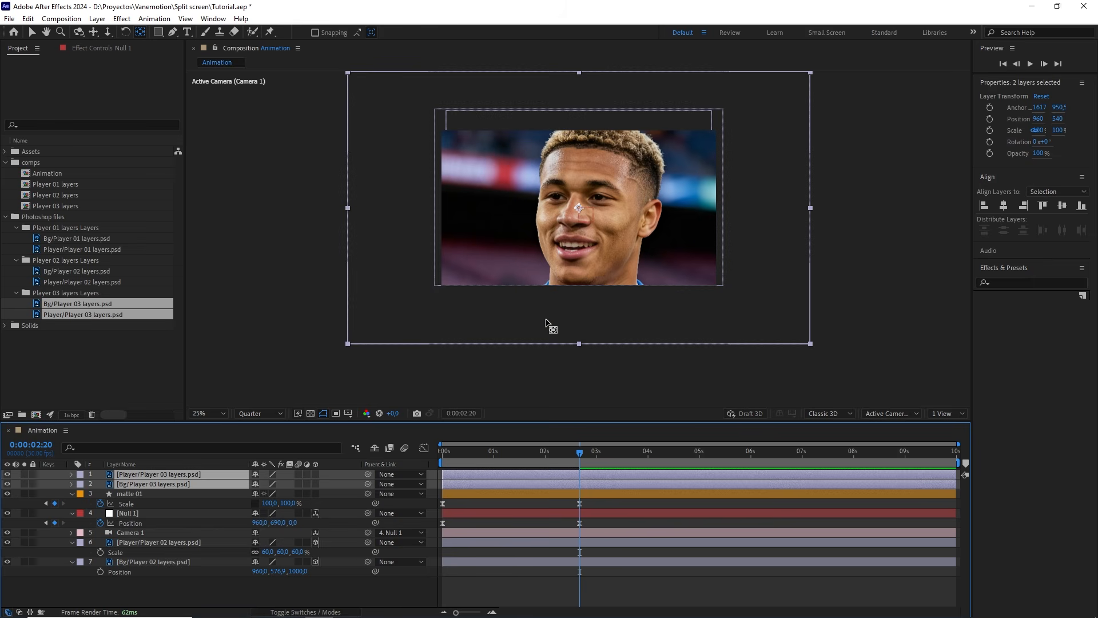
pyautogui.click(316, 475)
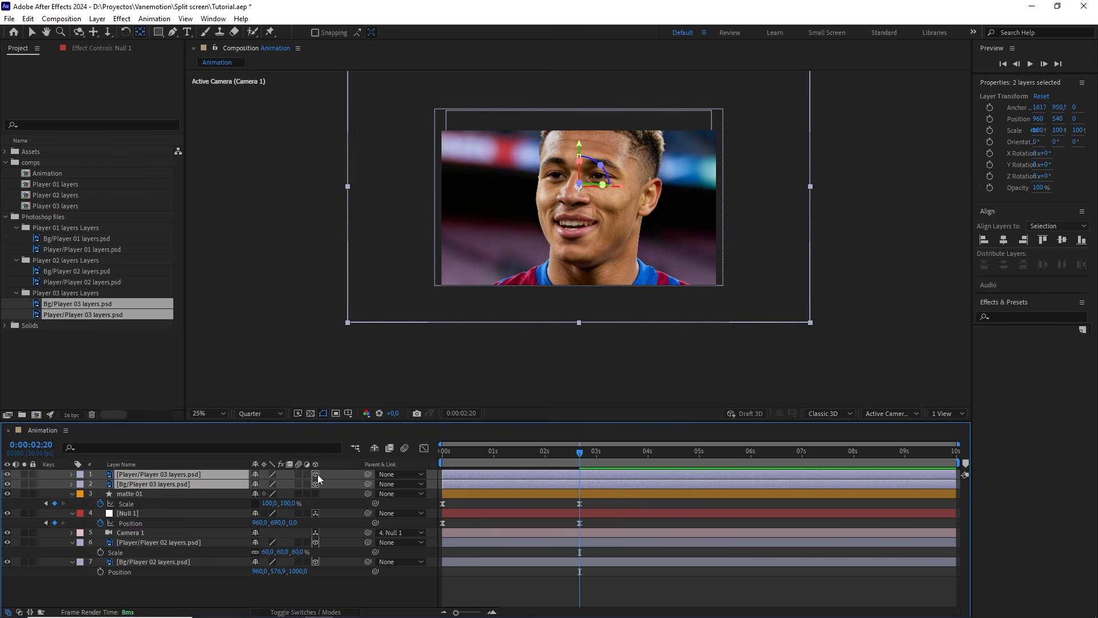
pyautogui.hotkey('ctrl', 'Home')
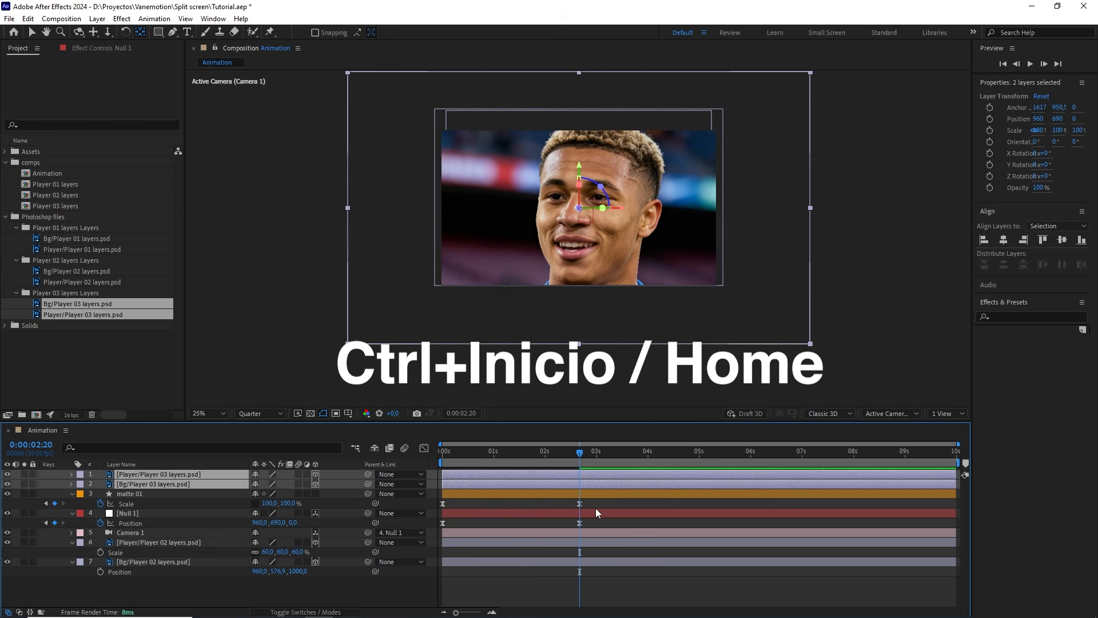
# - Set matte 01 as the track matte of both Player 03 layers and clear the layer selection
pyautogui.press('F4')
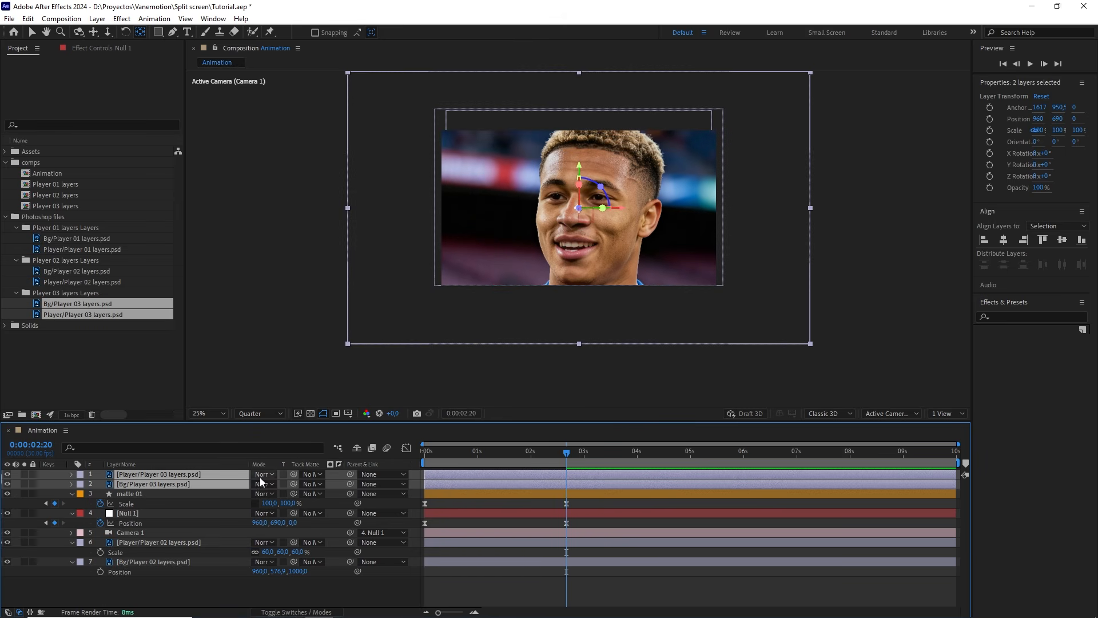
pyautogui.moveTo(293, 483); pyautogui.dragTo(133, 493)
pyautogui.moveTo(562, 450)
pyautogui.mouseDown()
pyautogui.moveTo(479, 456)
pyautogui.moveTo(566, 452)
pyautogui.mouseUp()
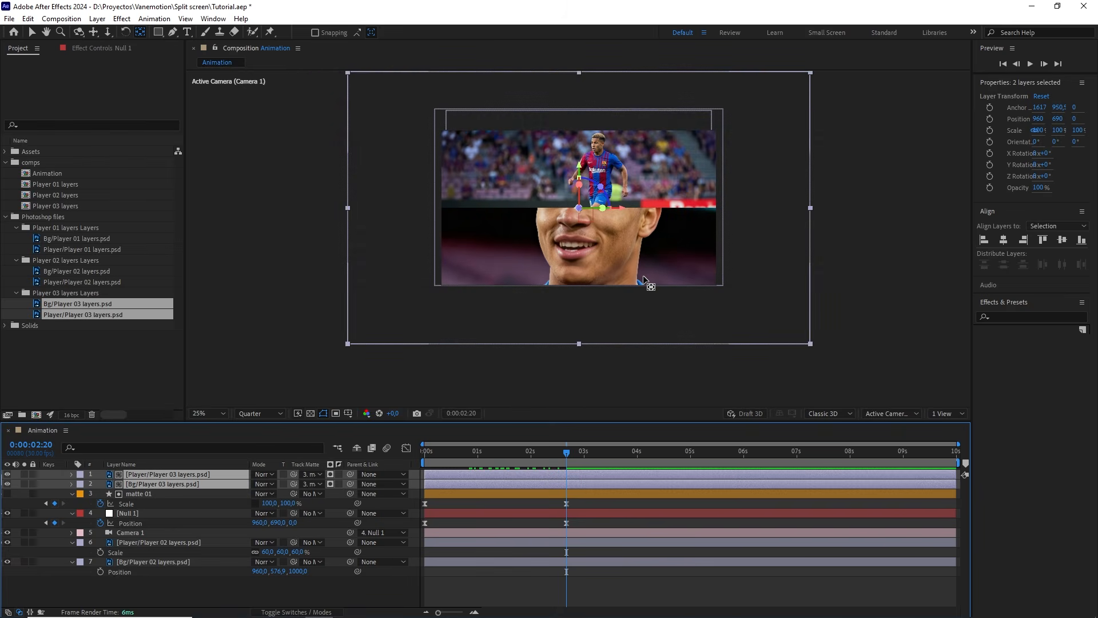
pyautogui.hotkey('ctrl', 'shift', 'a')
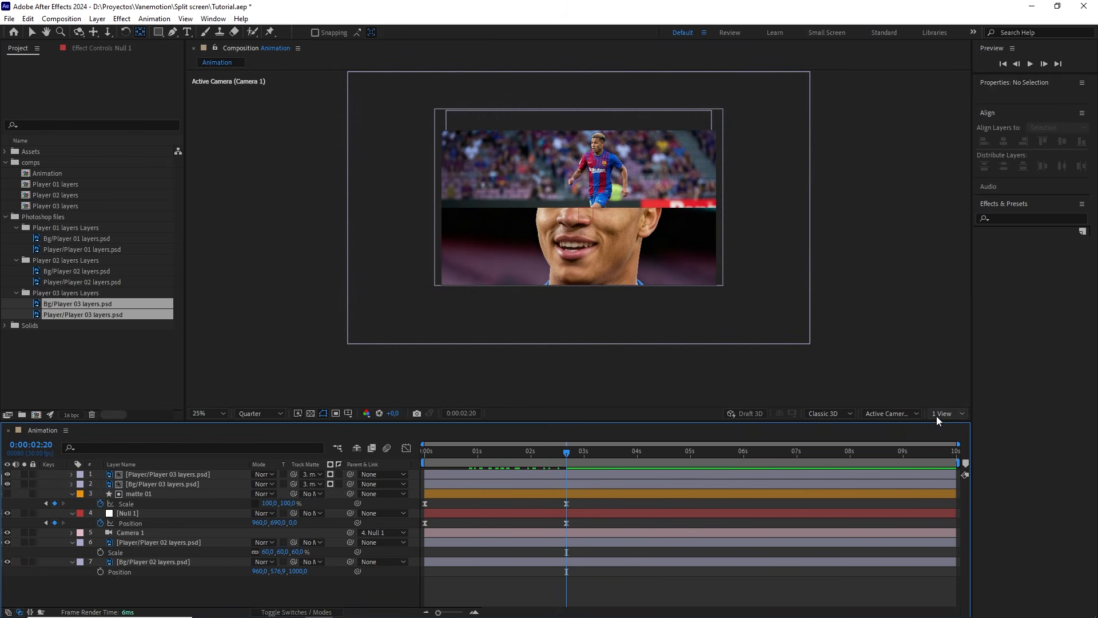
# - Use a two-view layout to push the Bg/Player 03 layer back in depth, setting its Z position to 1000
pyautogui.click(936, 416)
pyautogui.click(948, 436)
pyautogui.click(161, 483)
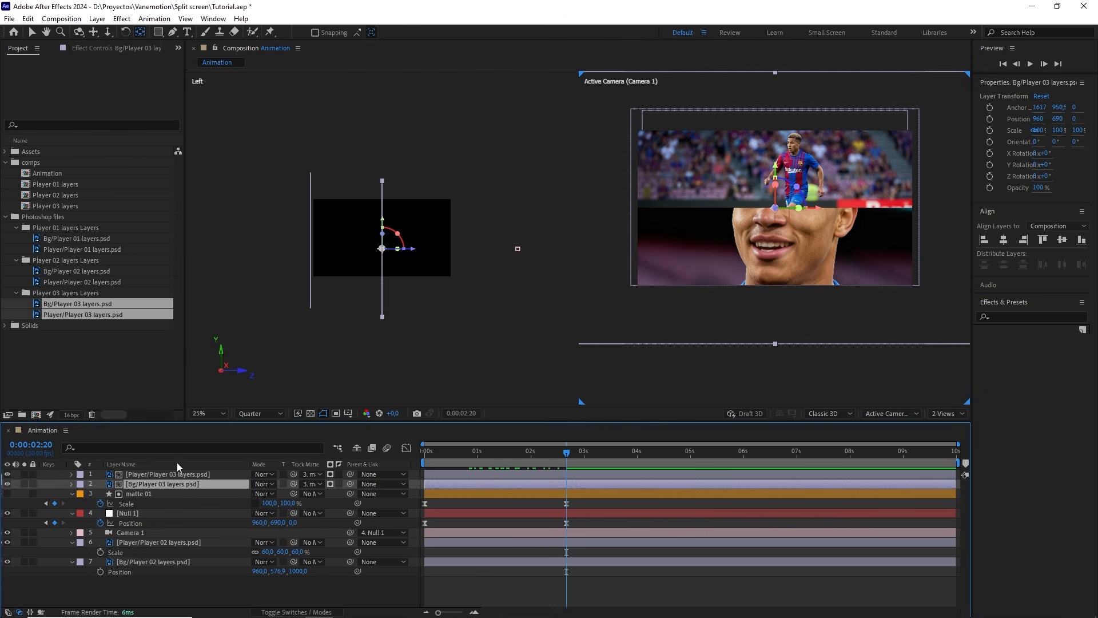
pyautogui.press('v')
pyautogui.moveTo(413, 248); pyautogui.dragTo(353, 253)
pyautogui.press('p')
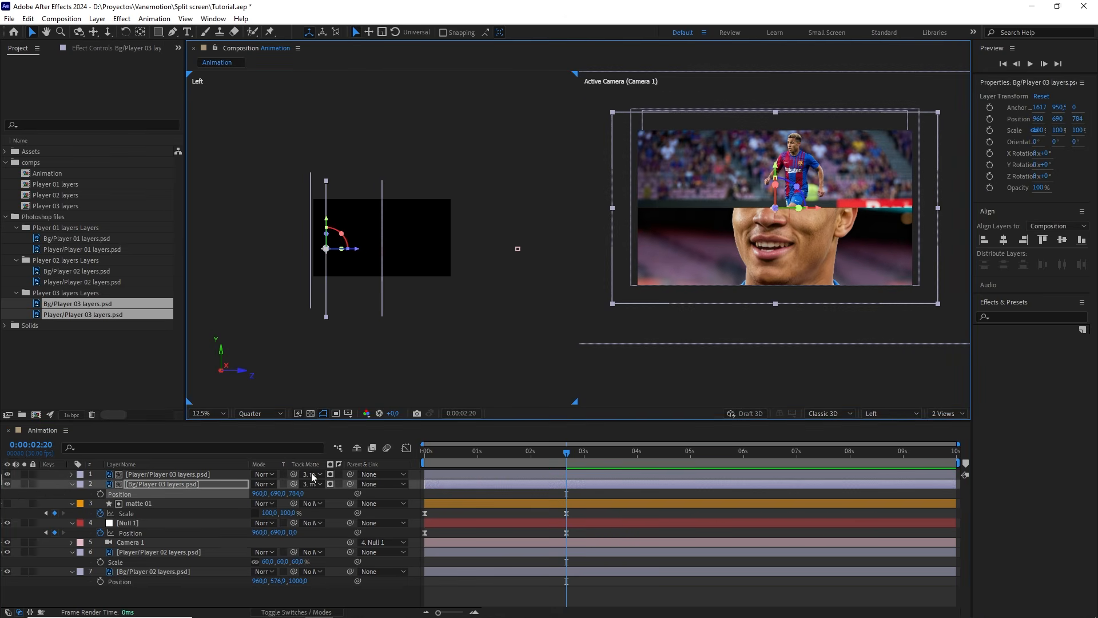
pyautogui.click(297, 493)
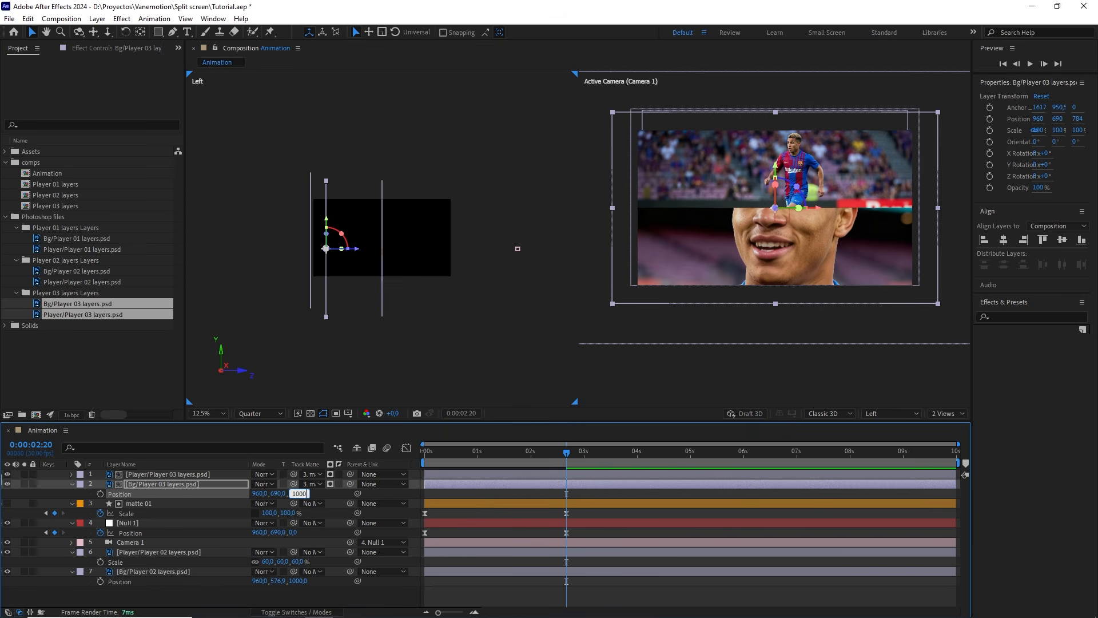
pyautogui.press('Return')
# - Scale the Player/Player 03 layer to 35%
pyautogui.click(208, 472)
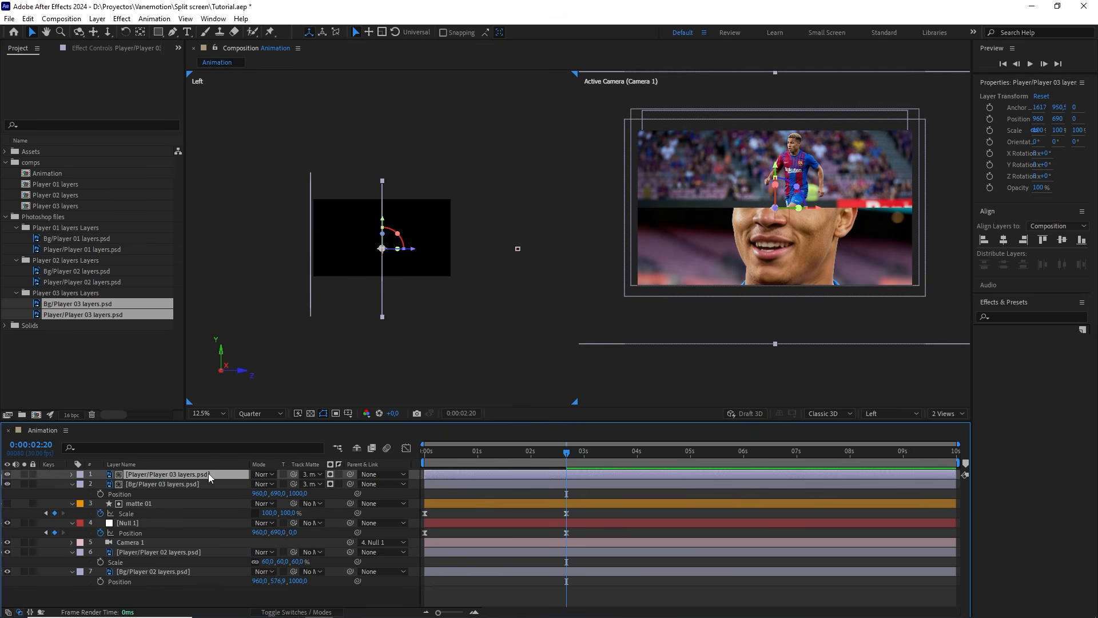
pyautogui.press('s')
pyautogui.moveTo(300, 485); pyautogui.dragTo(264, 484)
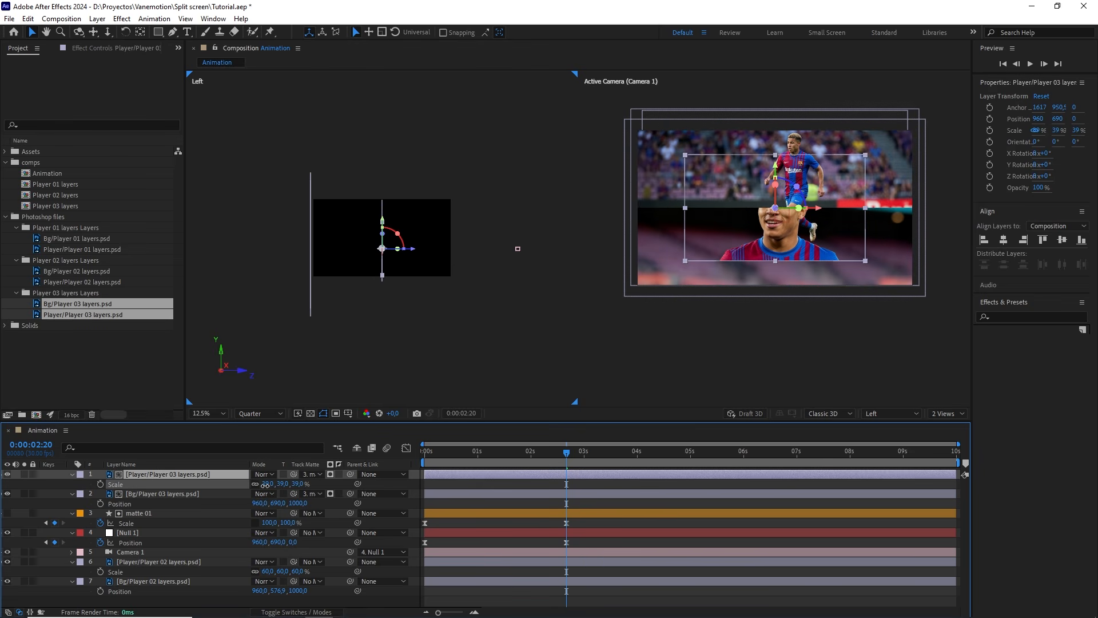
pyautogui.click(297, 484)
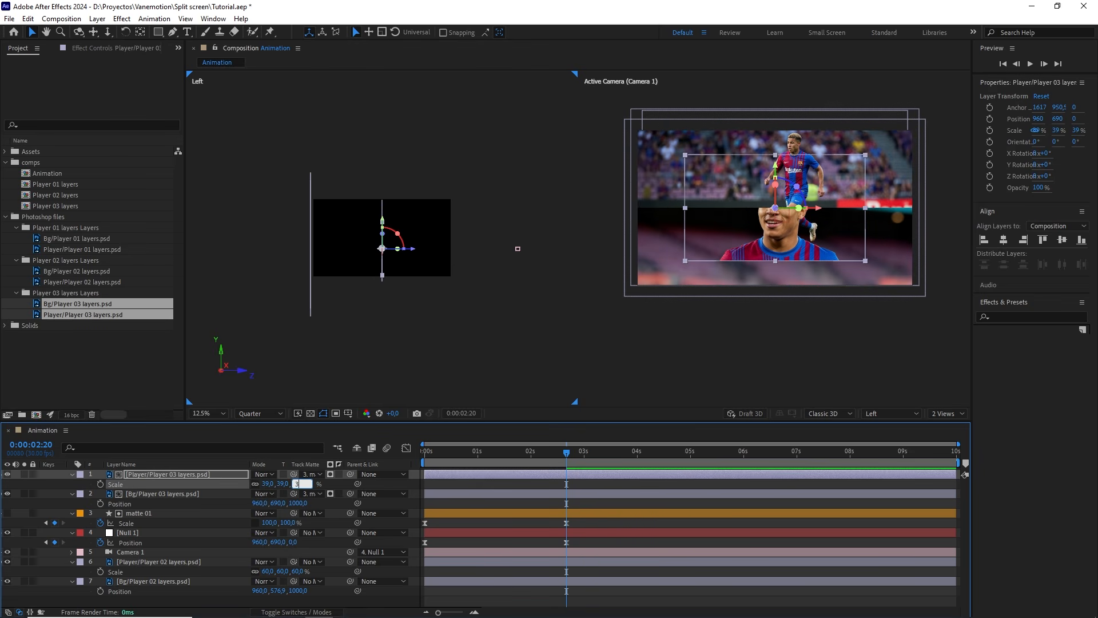
pyautogui.click(220, 476)
# - Return to a single camera view and lower the Player/Player 03 layer to a Y position of about 908
pyautogui.scroll(1, 745, 271)
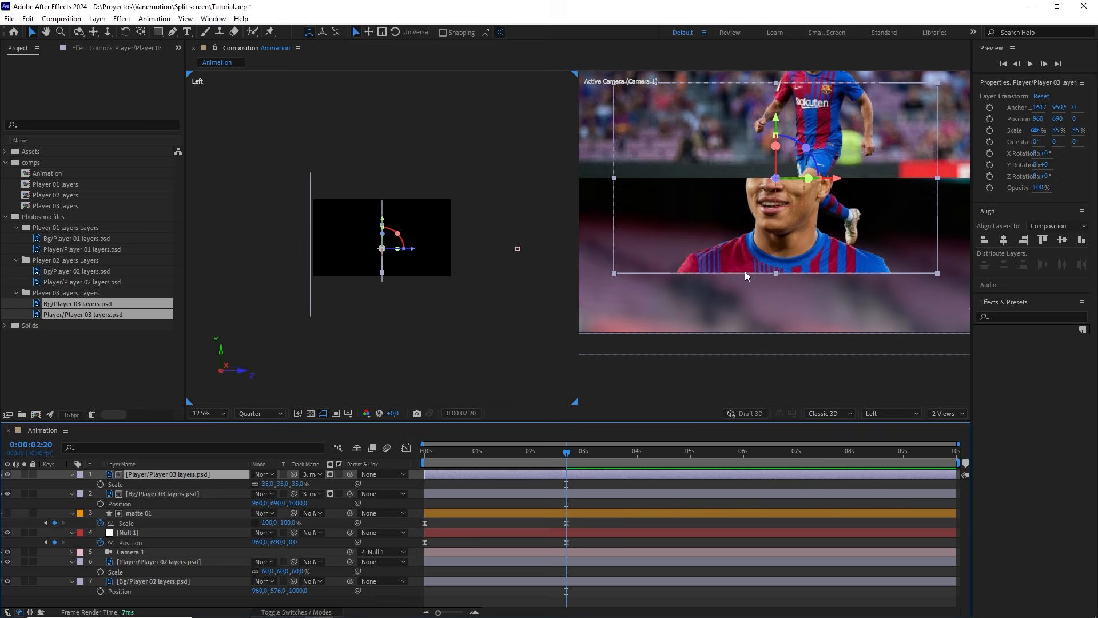
pyautogui.click(946, 410)
pyautogui.click(952, 423)
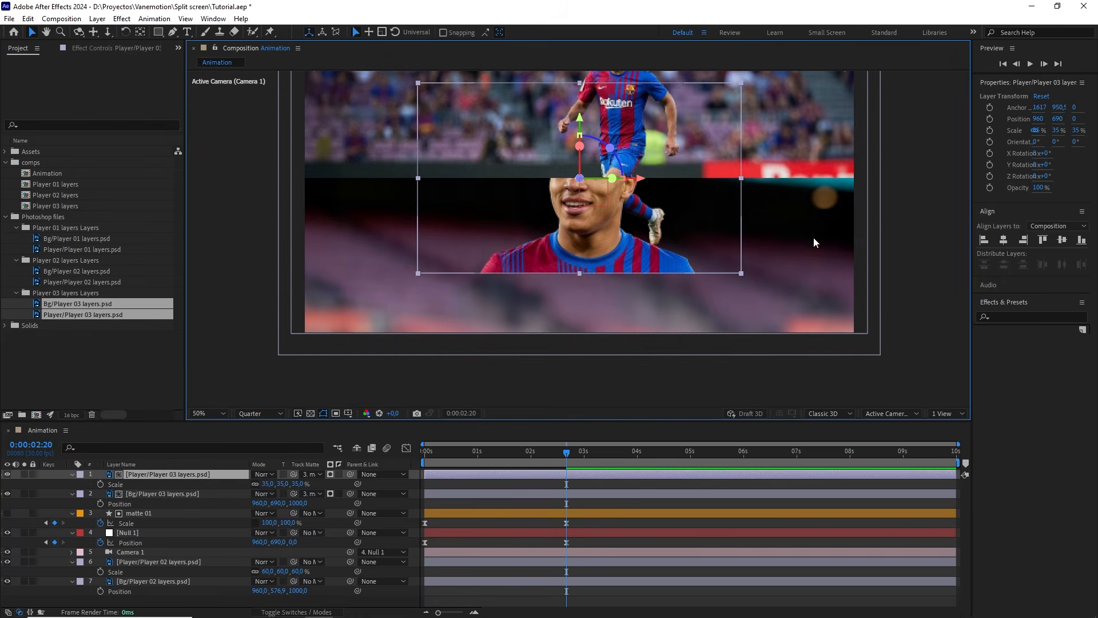
pyautogui.moveTo(581, 126); pyautogui.dragTo(598, 190)
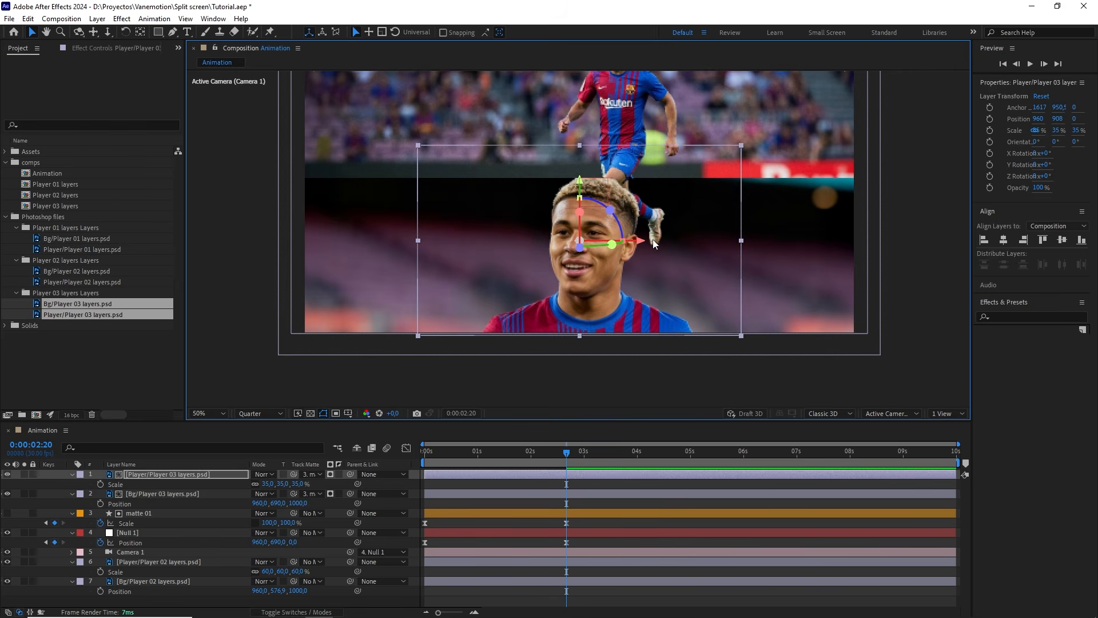
# - Lower the Bg/Player 03 layer to a Y position of about 1040 and check it with the player layer briefly hidden
pyautogui.click(183, 493)
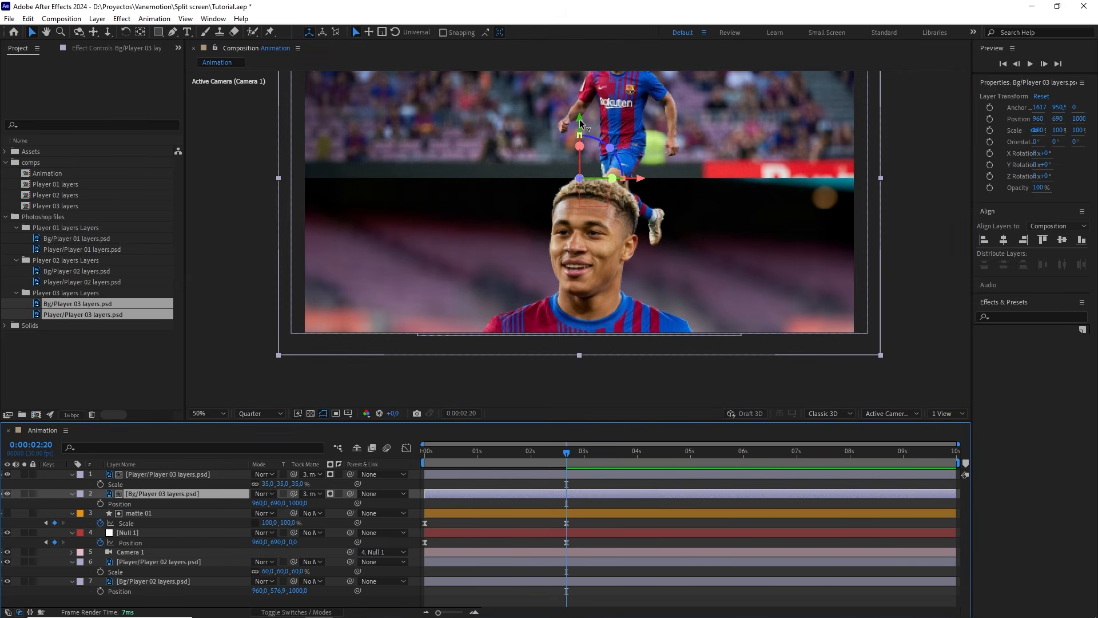
pyautogui.moveTo(577, 117); pyautogui.dragTo(581, 187)
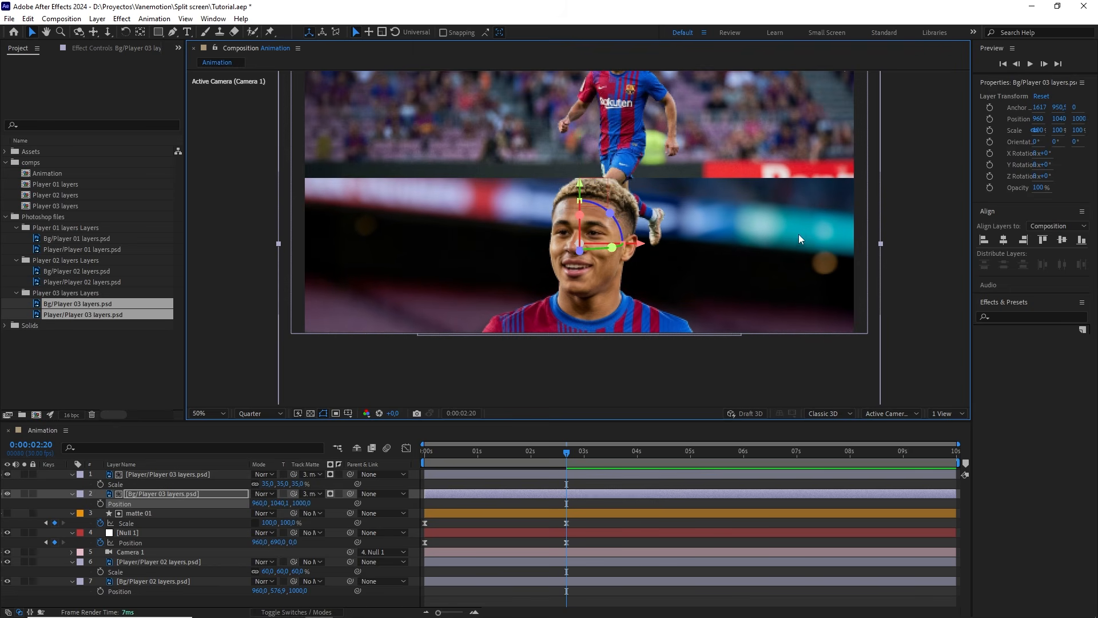
pyautogui.click(7, 475)
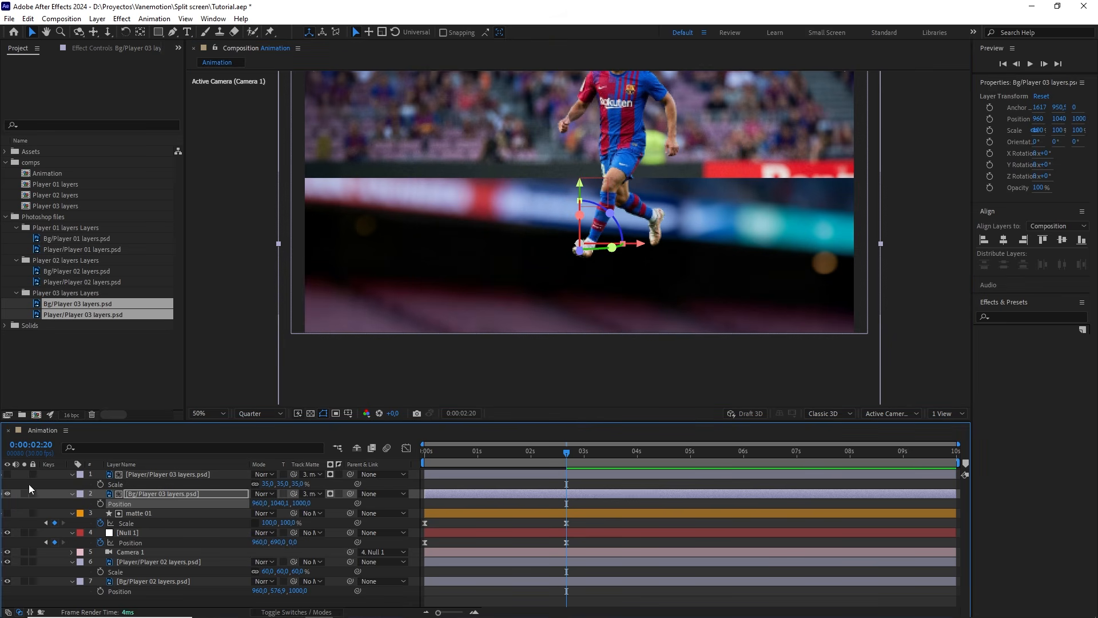
pyautogui.click(8, 475)
# - Create an adjustment layer and place it between matte 01 and Null 1 in the layer stack
pyautogui.click(333, 506)
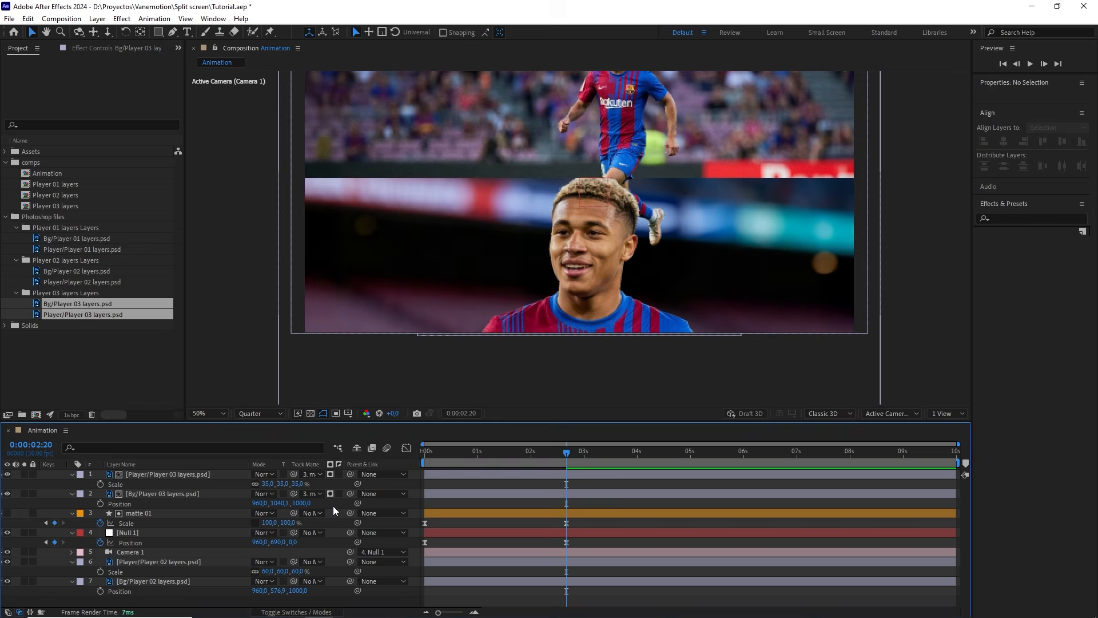
pyautogui.rightClick(333, 505)
pyautogui.moveTo(434, 370)
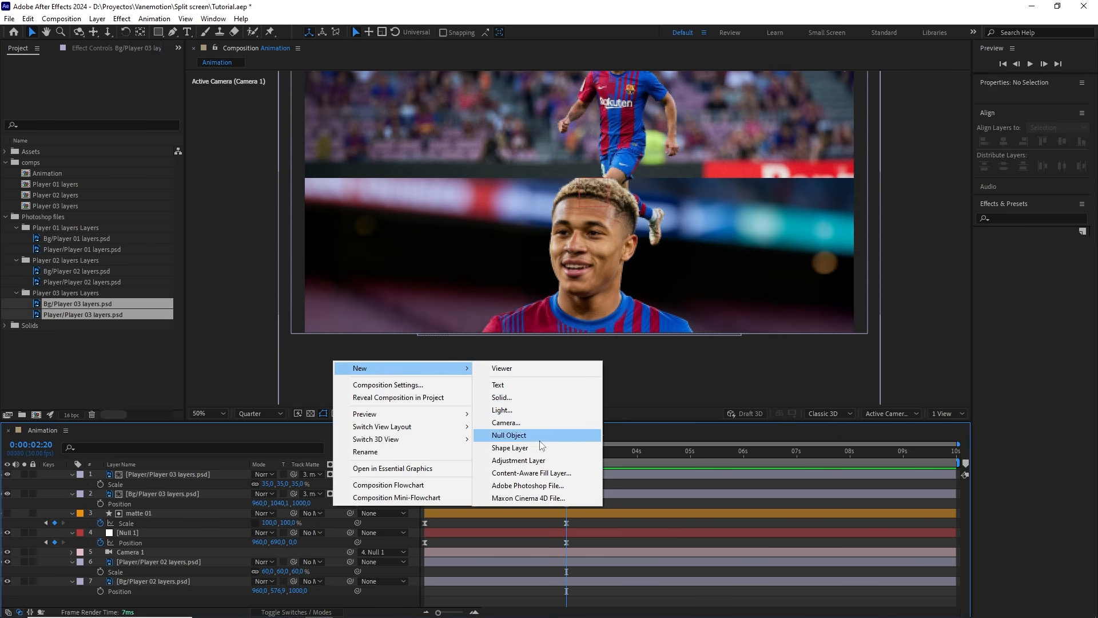
pyautogui.click(540, 461)
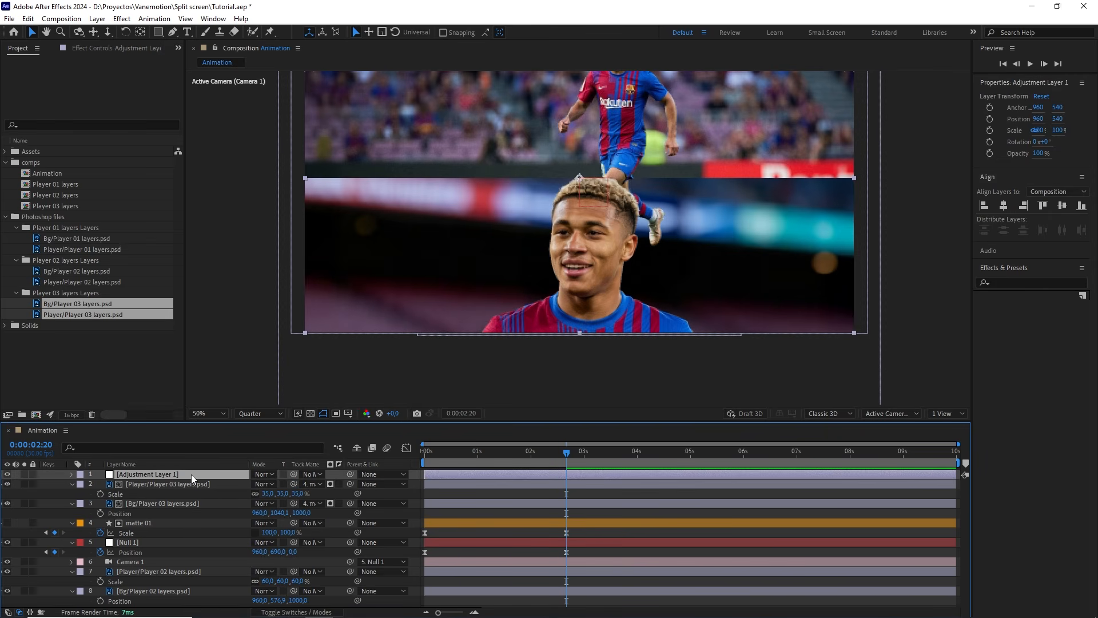
pyautogui.moveTo(191, 474); pyautogui.dragTo(178, 530)
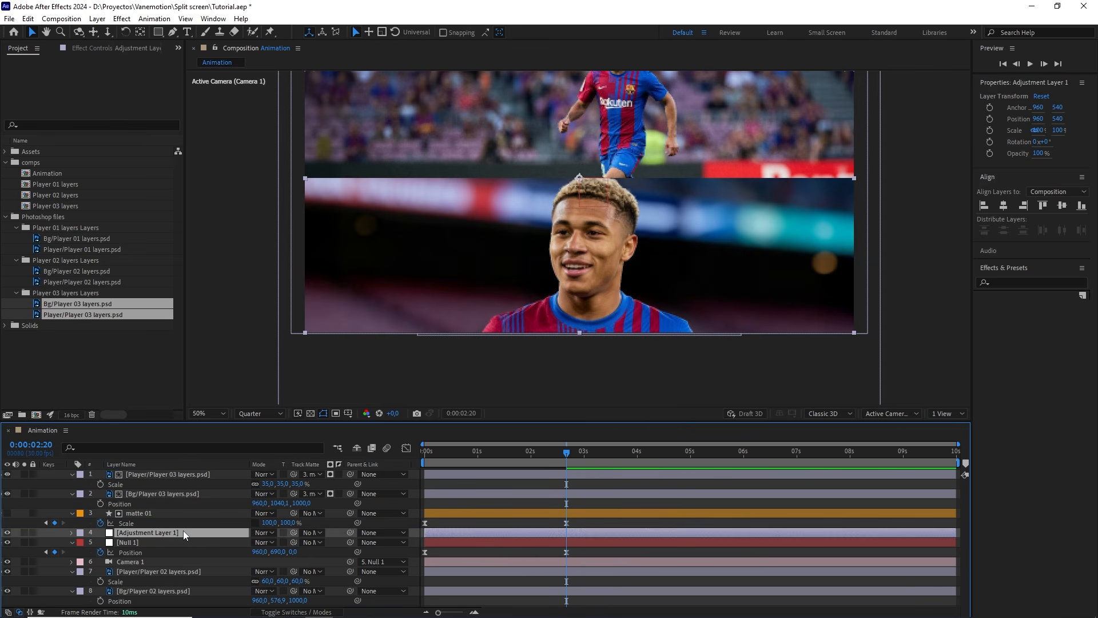
# - Check the layer arrangement in two views, return to one view and scrub the split animation back to 0:00:02:06
pyautogui.click(951, 438)
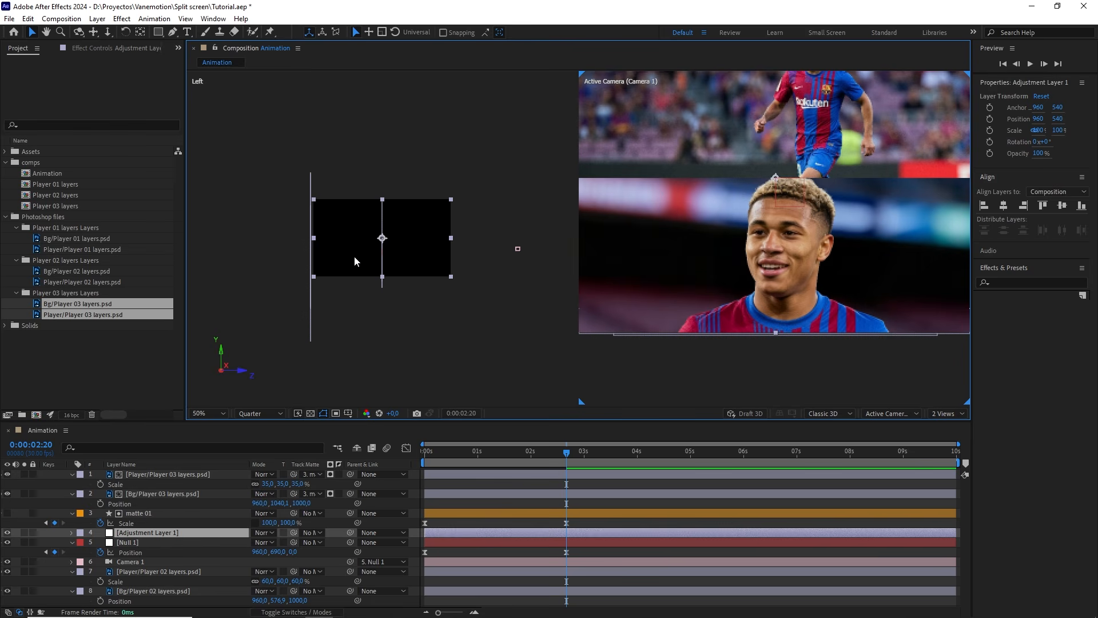
pyautogui.click(152, 532)
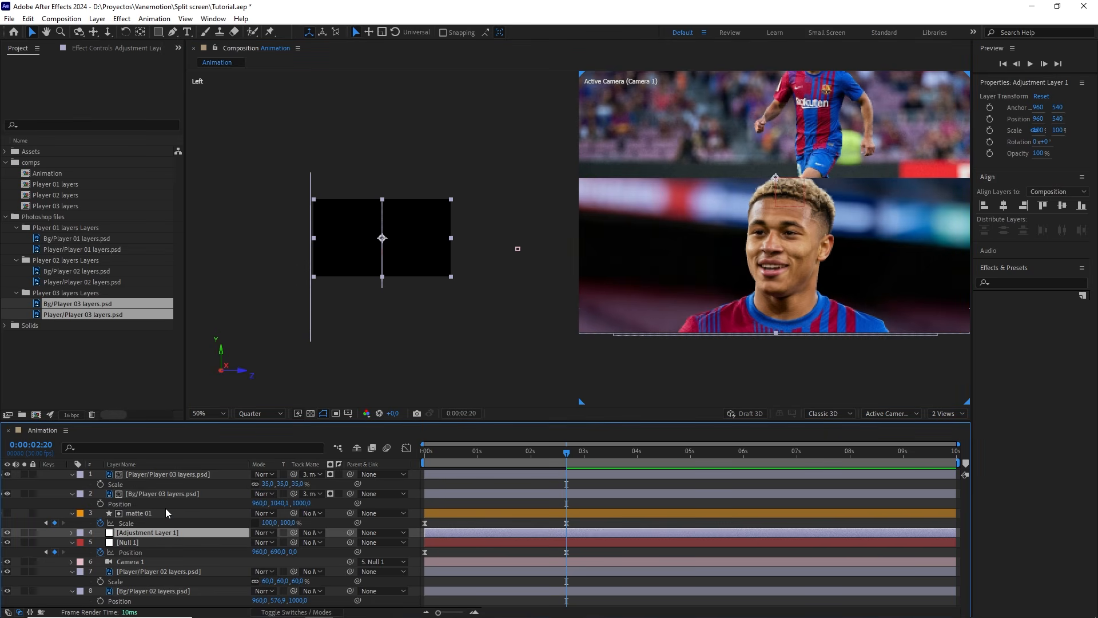
pyautogui.click(944, 414)
pyautogui.click(941, 424)
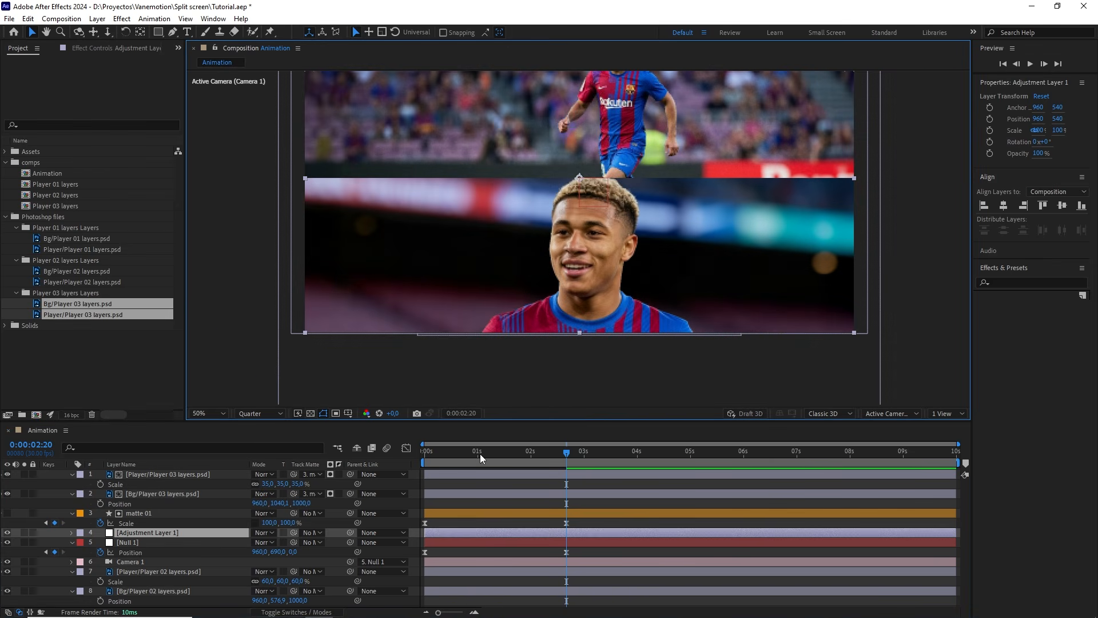
pyautogui.moveTo(516, 458); pyautogui.dragTo(543, 459)
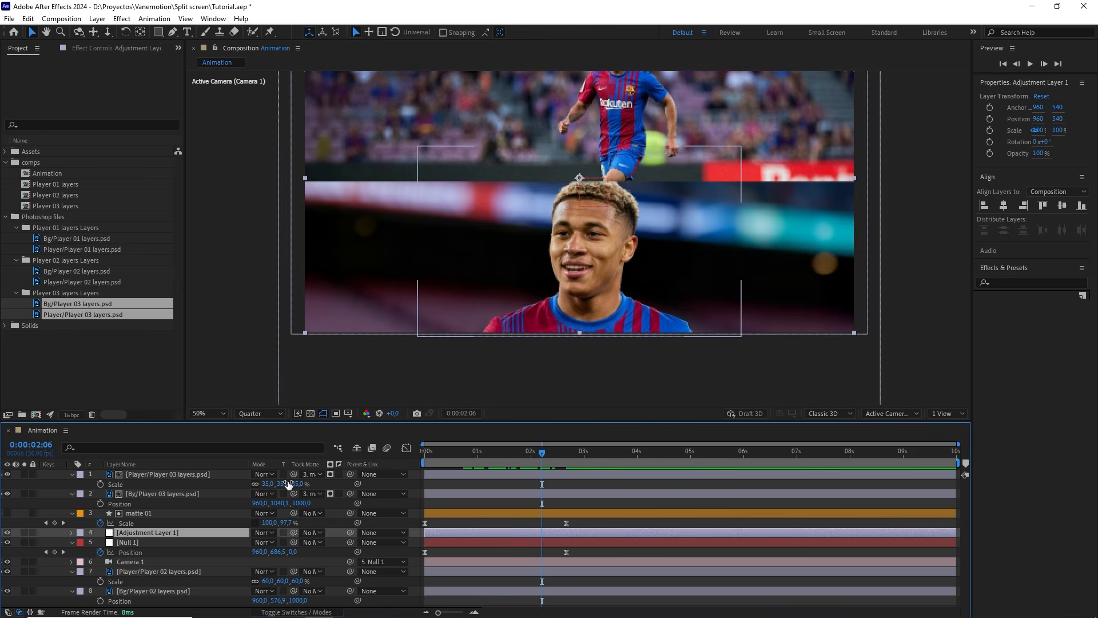
# - Collapse the properties of all layers and give both Player 02 layers the Orange label color
pyautogui.hotkey('ctrl', 'a')
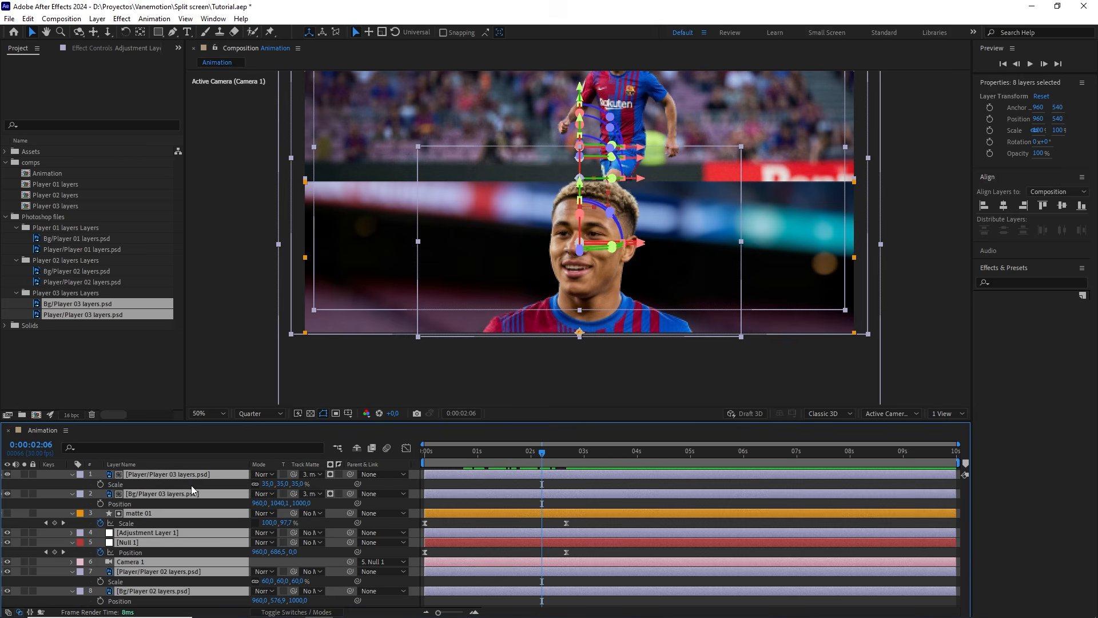
pyautogui.click(73, 493)
pyautogui.moveTo(148, 560); pyautogui.dragTo(103, 529)
pyautogui.click(83, 531)
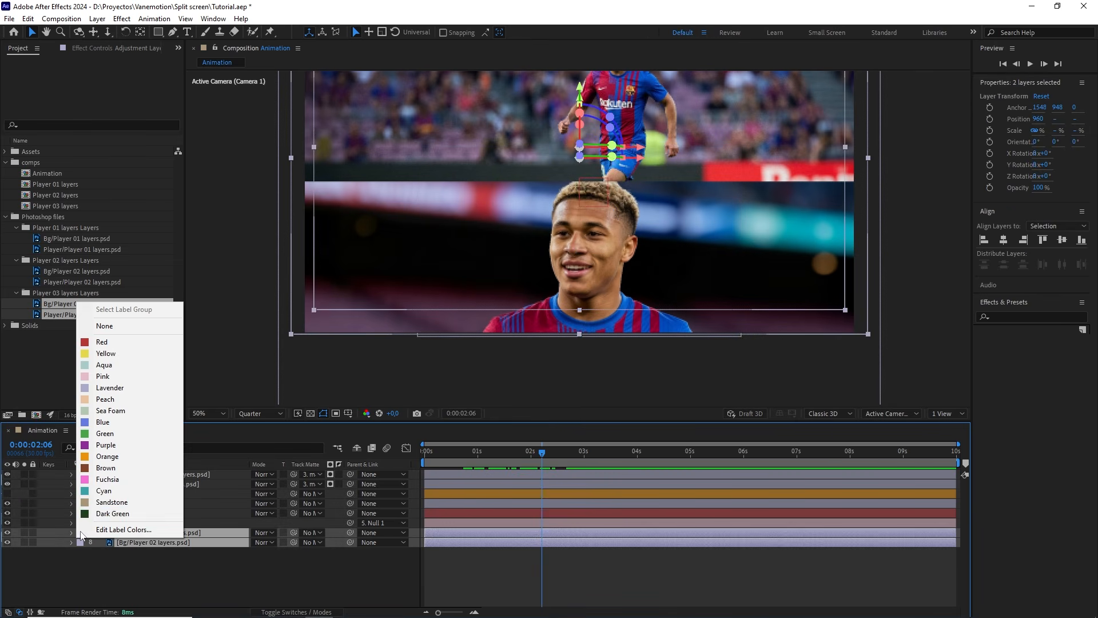
pyautogui.click(119, 457)
# - Give matte 01 and both Player 03 layers the Green label color
pyautogui.click(132, 493)
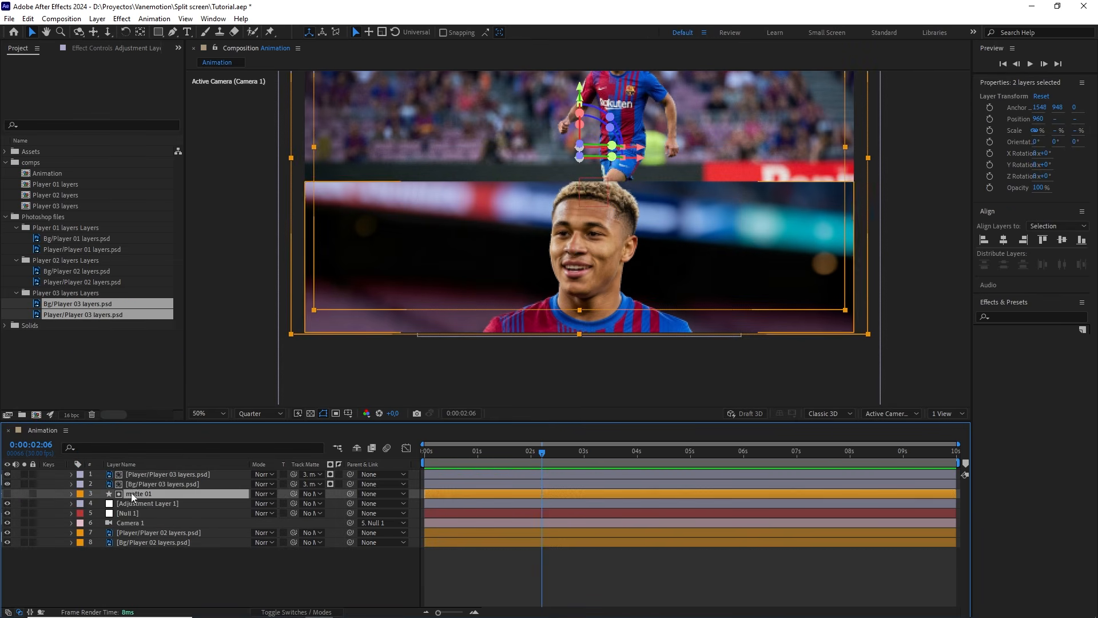
pyautogui.keyDown('shift'); pyautogui.click(132, 474); pyautogui.keyUp('shift')
pyautogui.click(83, 474)
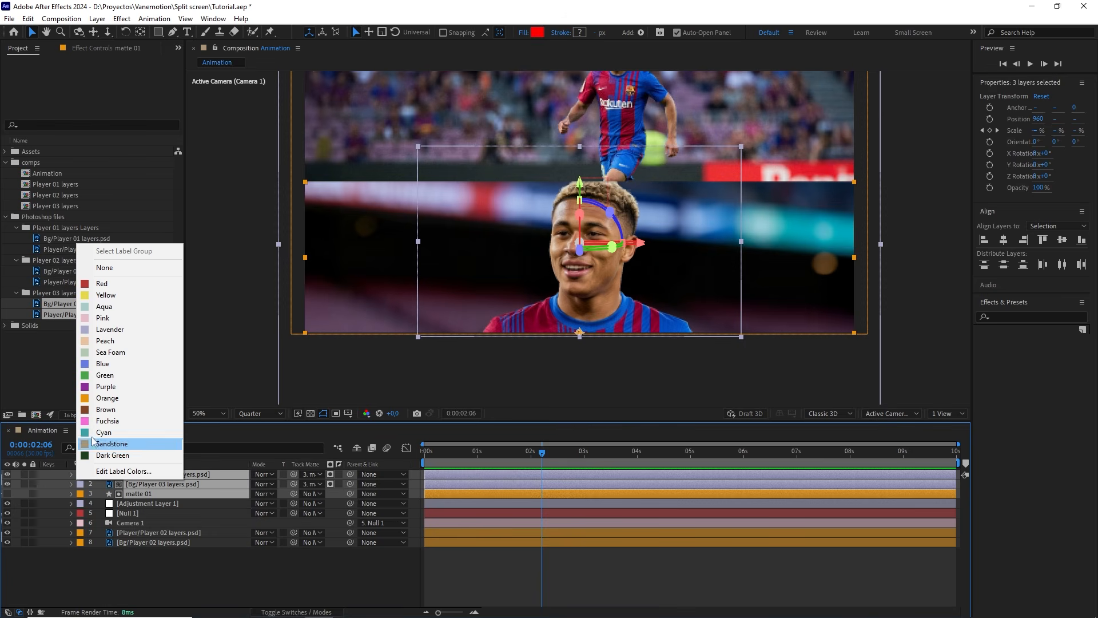
pyautogui.click(113, 375)
pyautogui.click(339, 578)
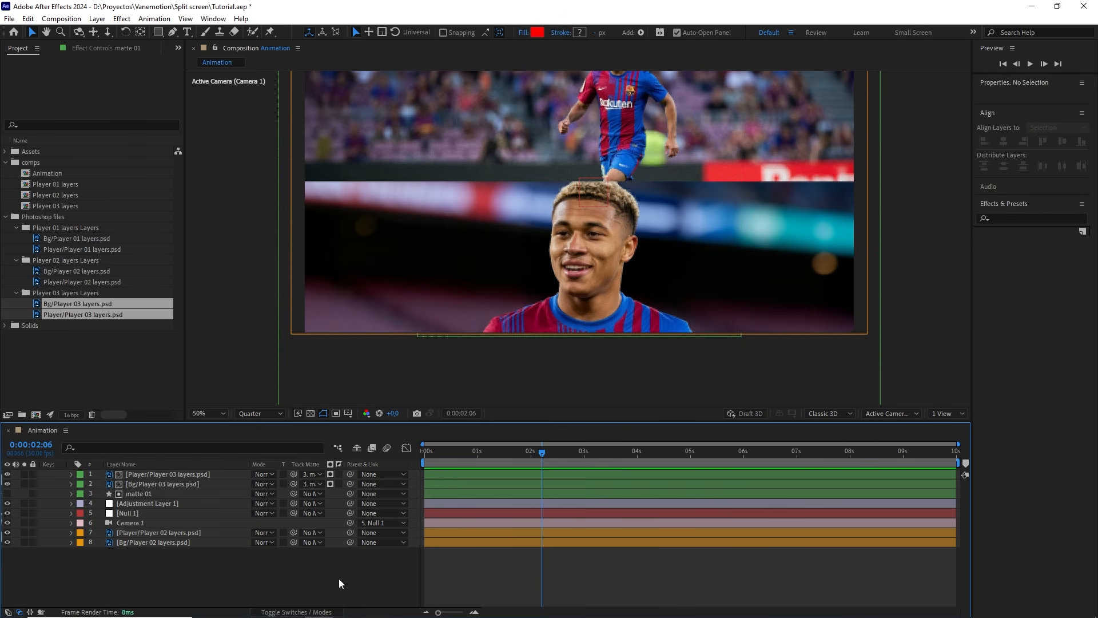
# - Duplicate Null 1, remove the upper copy's position keyframes at 0:00:02:20 and reveal the original null's keyframes
pyautogui.click(447, 512)
pyautogui.hotkey('ctrl', 'd')
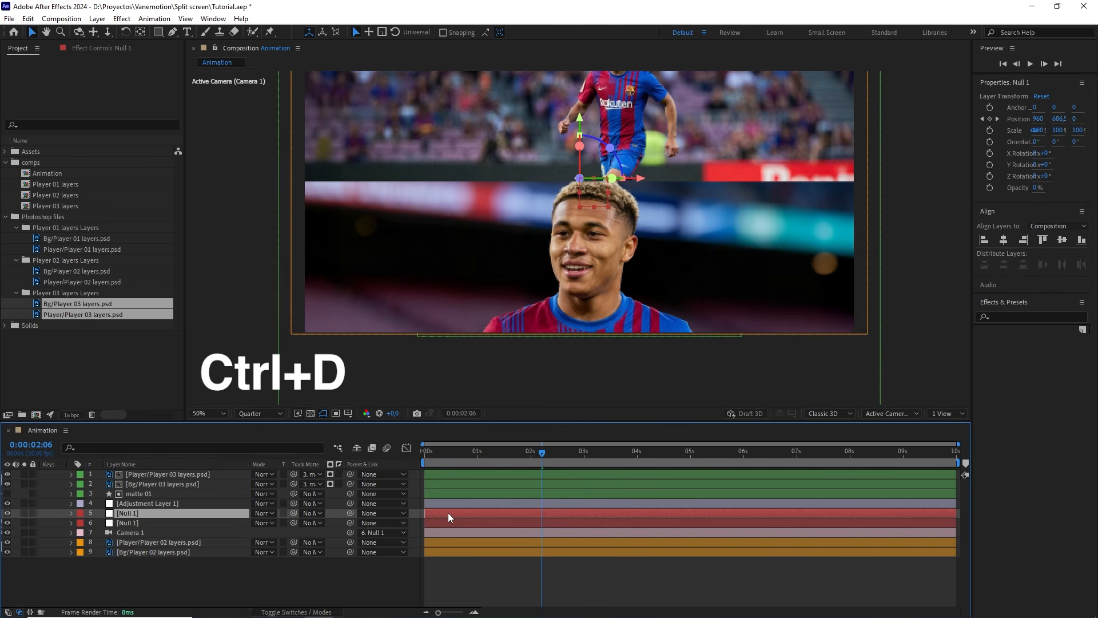
pyautogui.press('u')
pyautogui.moveTo(542, 453); pyautogui.dragTo(565, 454)
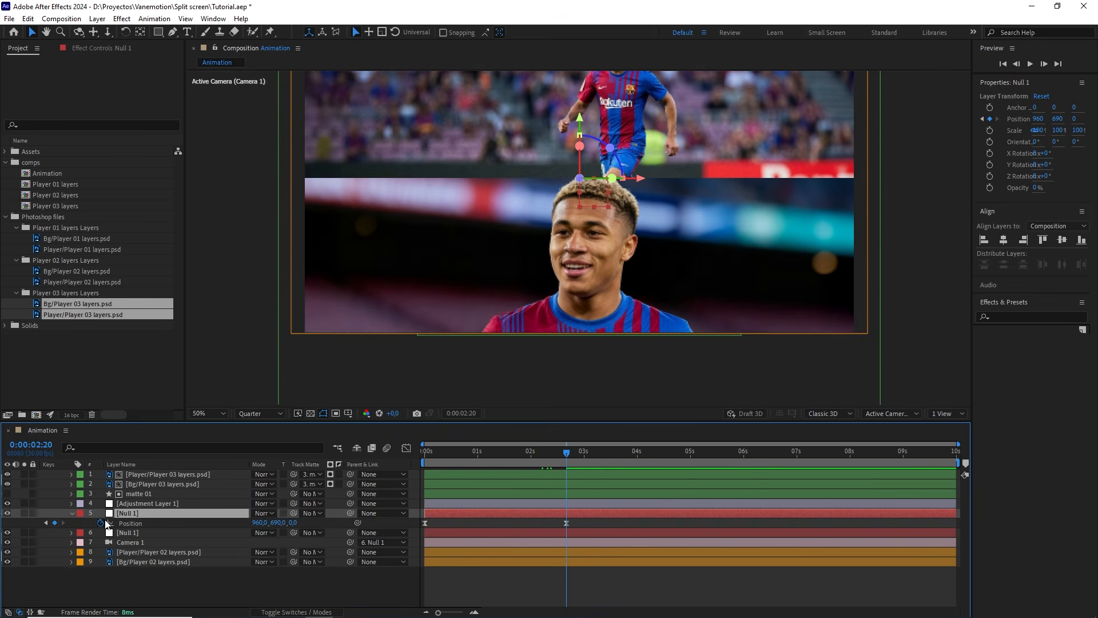
pyautogui.click(517, 532)
pyautogui.press('u')
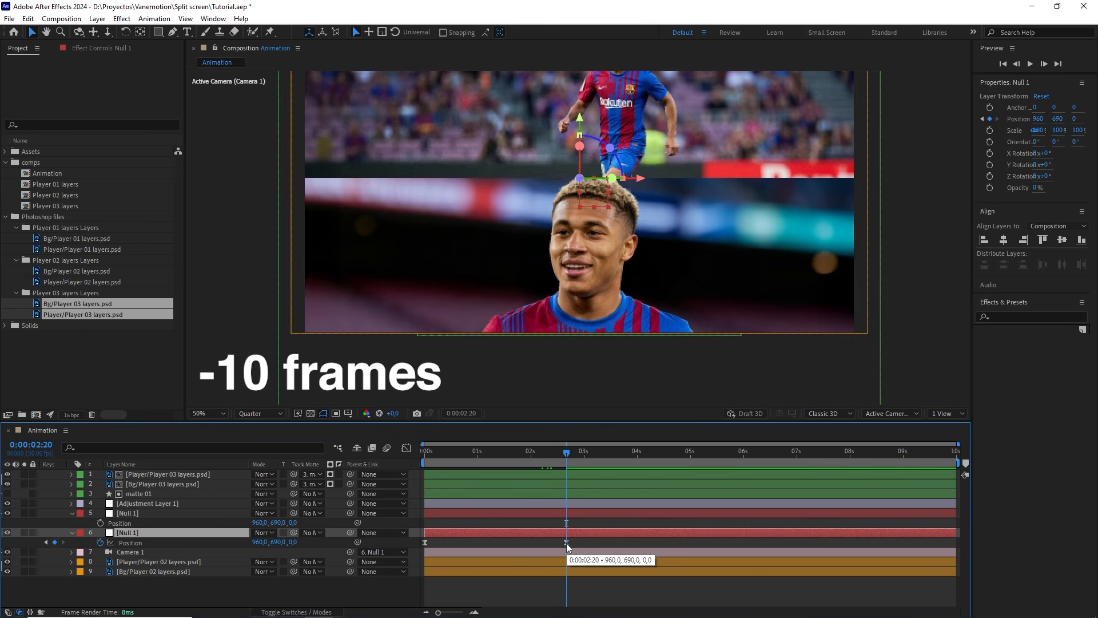
# - Add a position keyframe to the upper null at 0:00:02:10 and parent the original null to it
pyautogui.hotkey('shift', 'pageup')
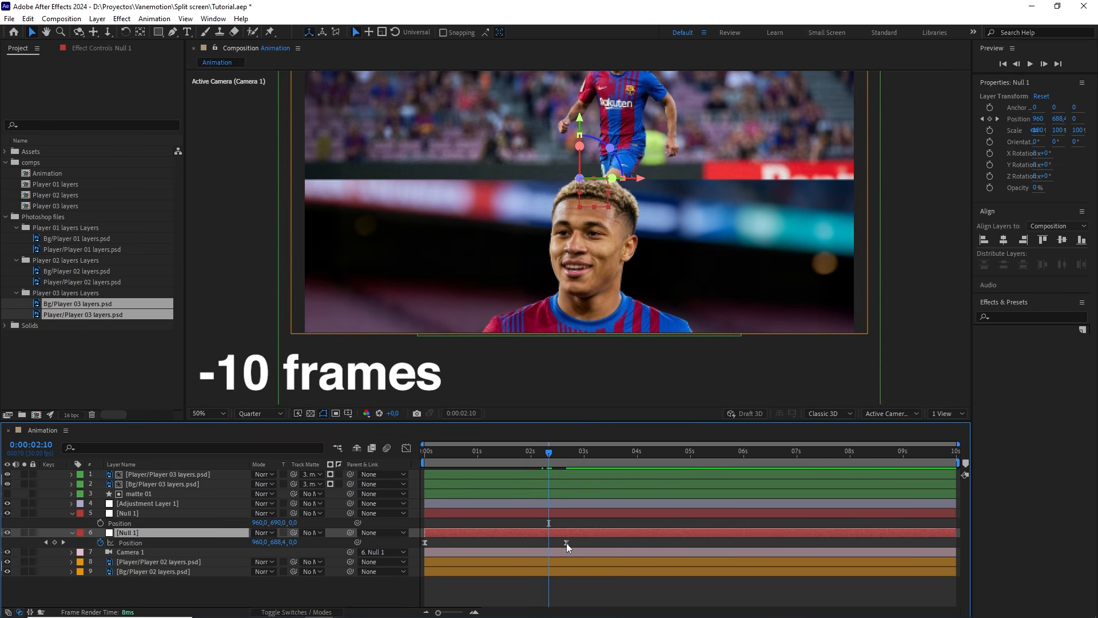
pyautogui.click(102, 523)
pyautogui.moveTo(349, 532); pyautogui.dragTo(221, 514)
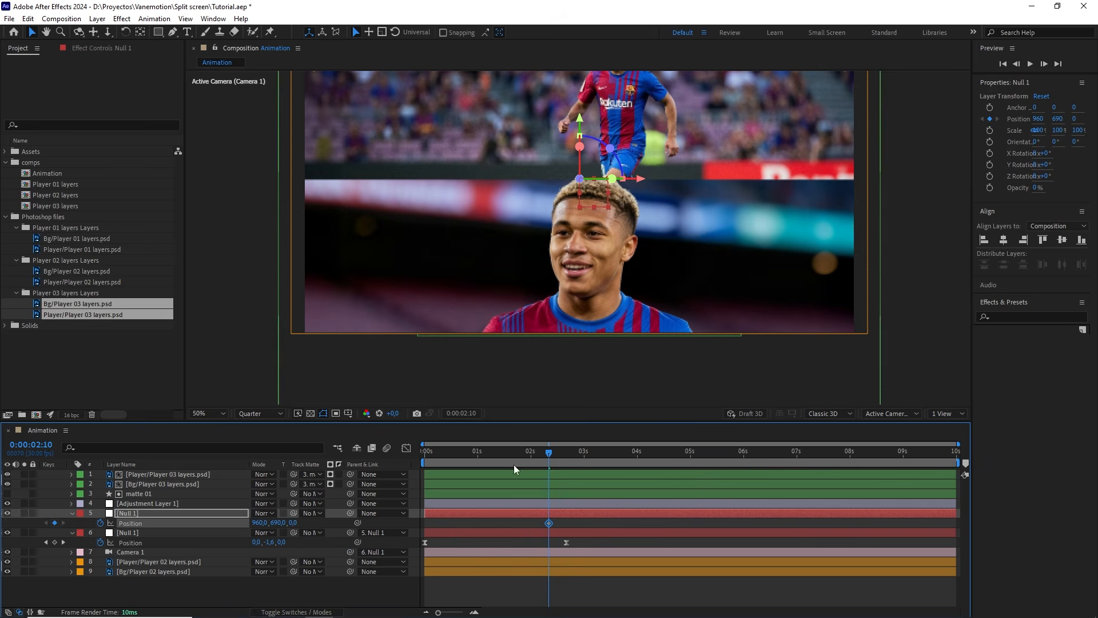
# - Keyframe the upper null's X position at about 749 at 0:00:05:00 to shift the camera sideways
pyautogui.moveTo(548, 451); pyautogui.dragTo(689, 469)
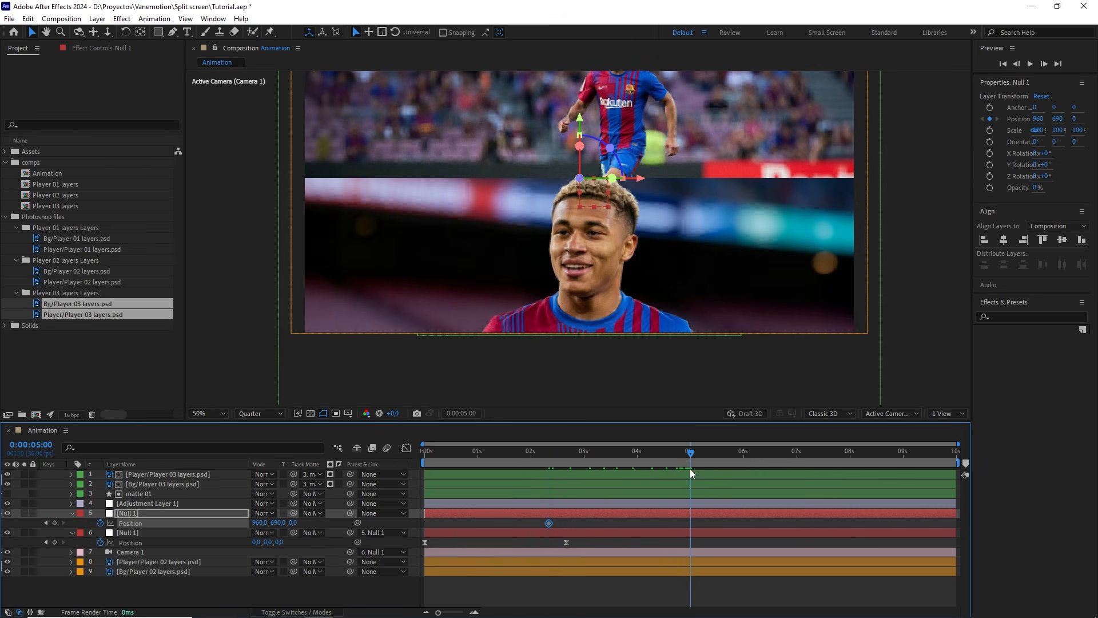
pyautogui.moveTo(264, 523); pyautogui.dragTo(207, 525)
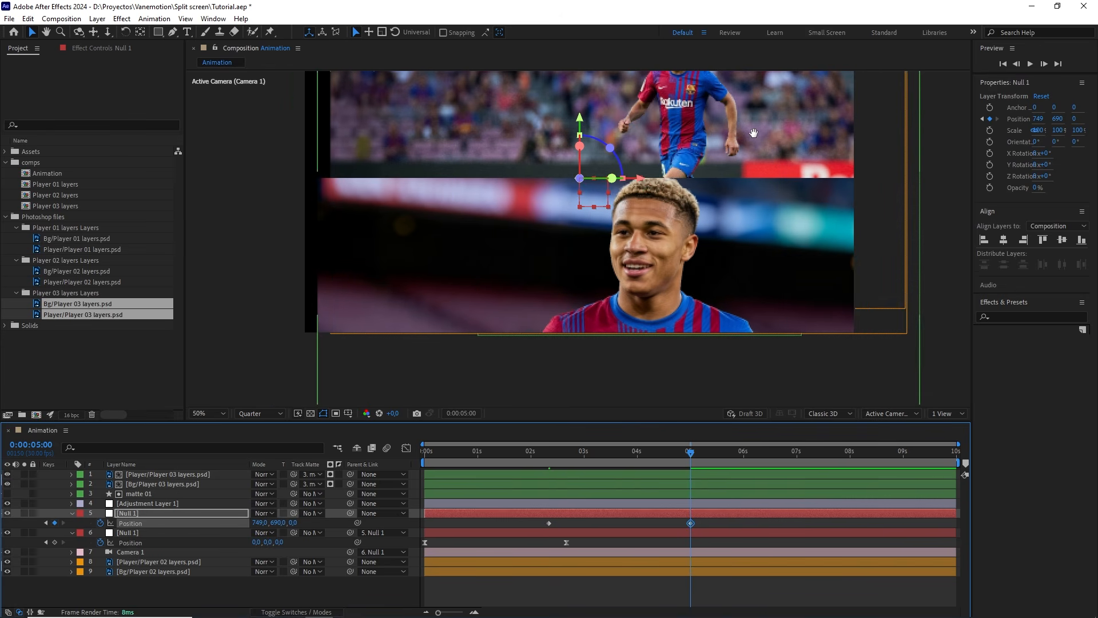
# - Set the upper null's X position to 540 at 0:00:05:00
pyautogui.moveTo(754, 133); pyautogui.dragTo(753, 182)
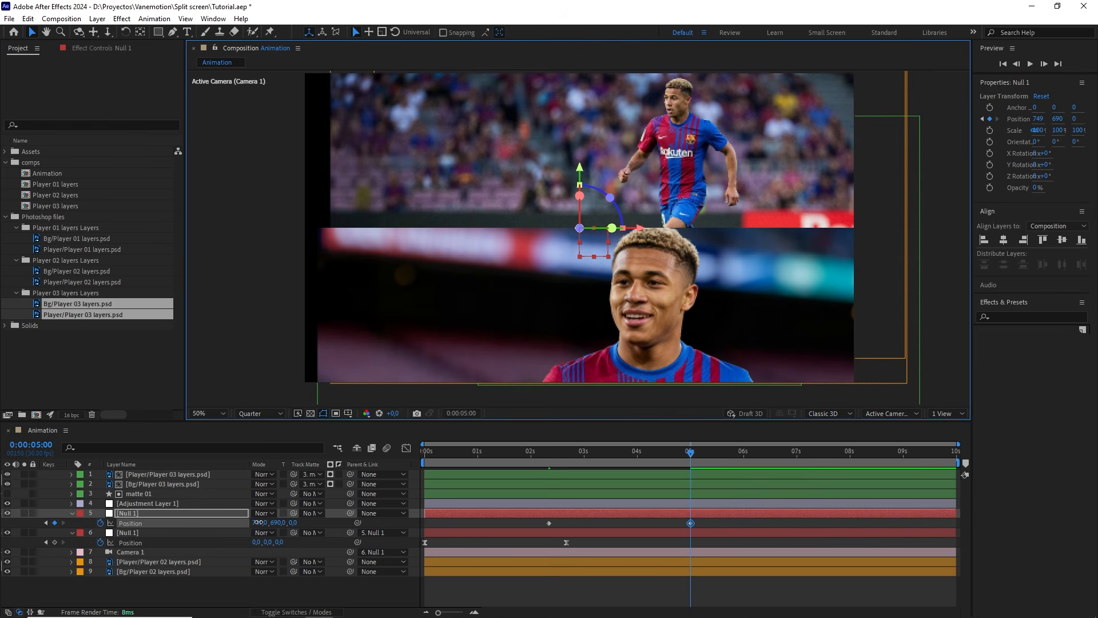
pyautogui.moveTo(258, 522)
pyautogui.mouseDown()
pyautogui.moveTo(221, 524)
pyautogui.moveTo(254, 522)
pyautogui.mouseUp()
pyautogui.click(254, 523)
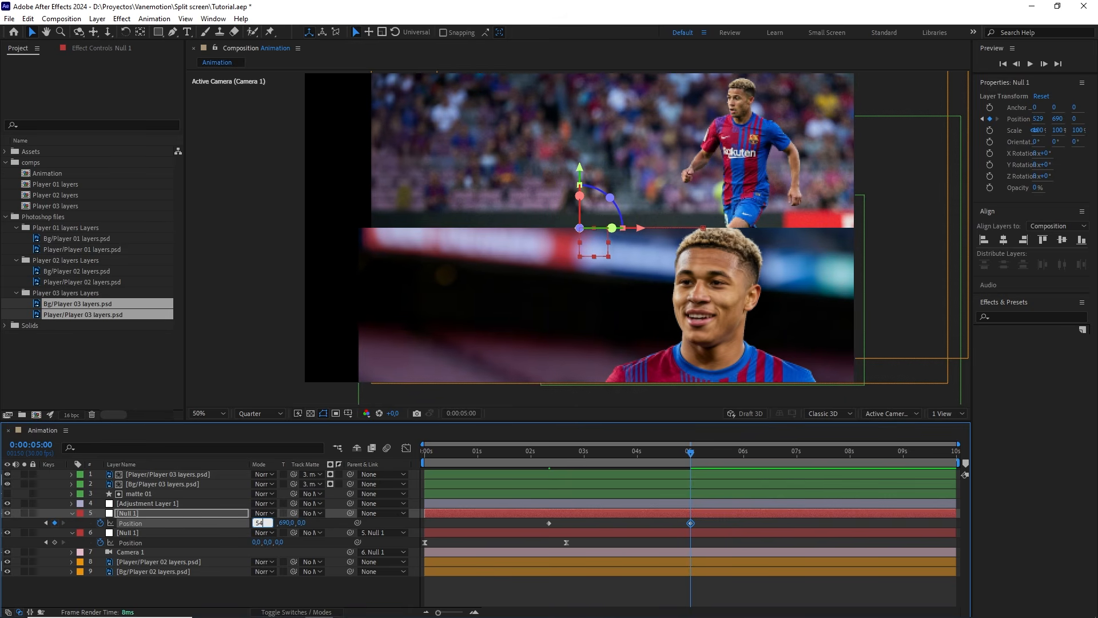
pyautogui.write('540')
# - Apply Easy Ease to the upper null's two position keyframes and set their incoming and outgoing velocity influence to 75%
pyautogui.moveTo(712, 520); pyautogui.dragTo(529, 527)
pyautogui.press('F9')
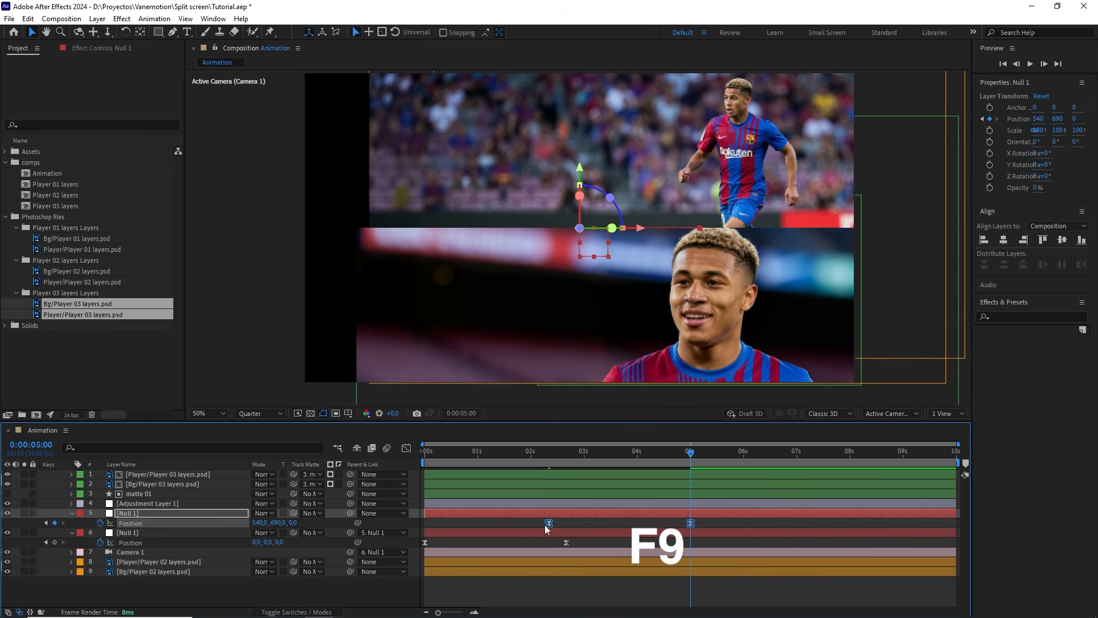
pyautogui.rightClick(548, 524)
pyautogui.click(580, 503)
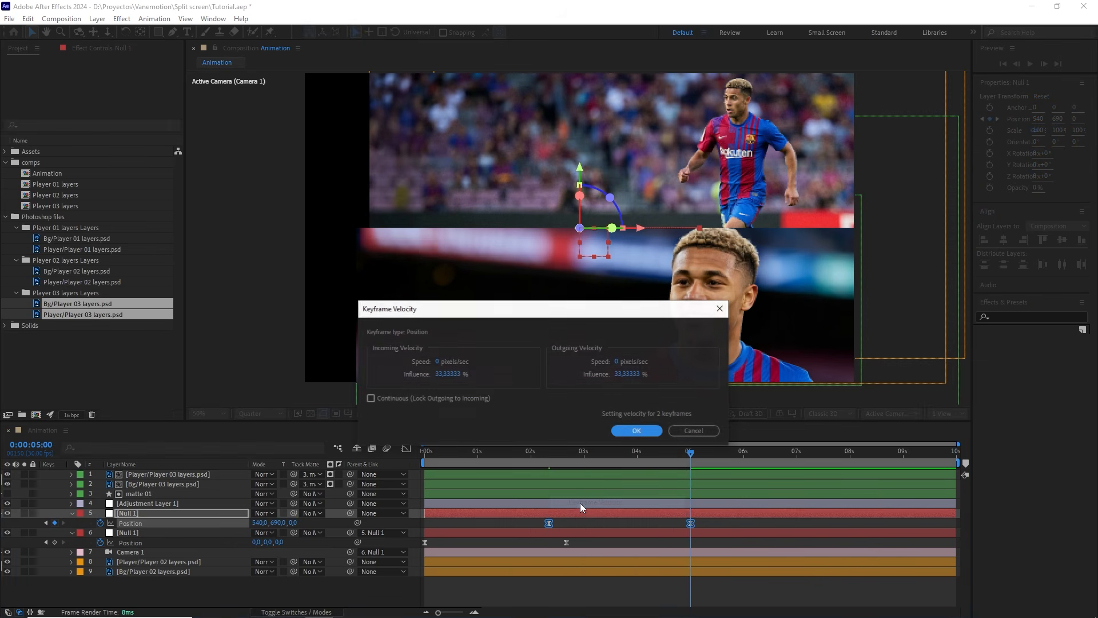
pyautogui.click(628, 374)
pyautogui.write('7')
pyautogui.click(457, 375)
pyautogui.write('7')
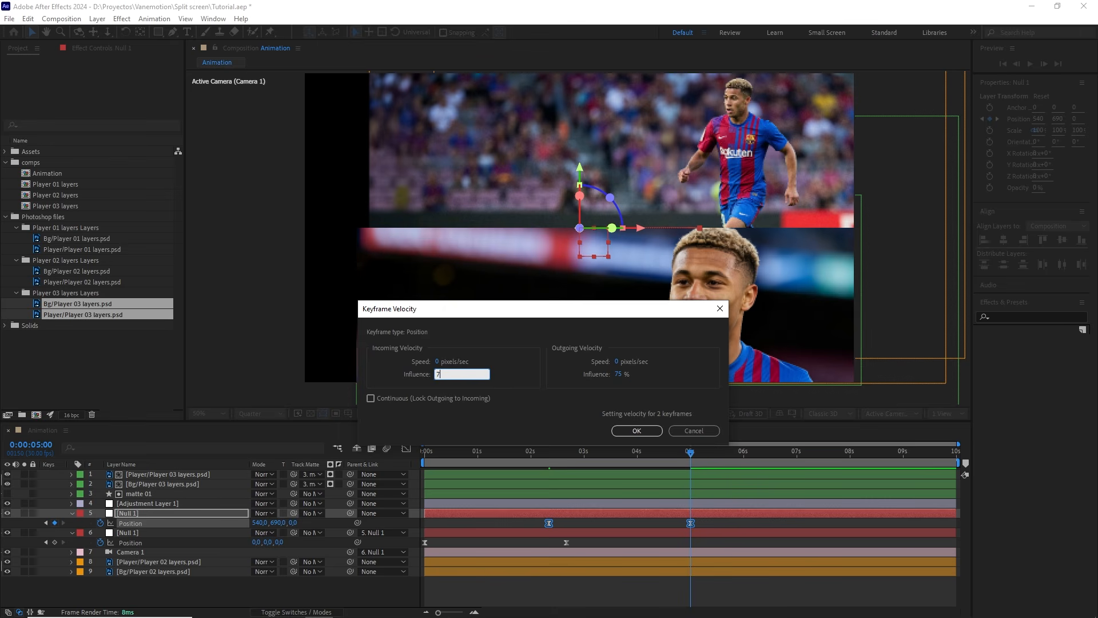
pyautogui.write('5')
pyautogui.click(633, 431)
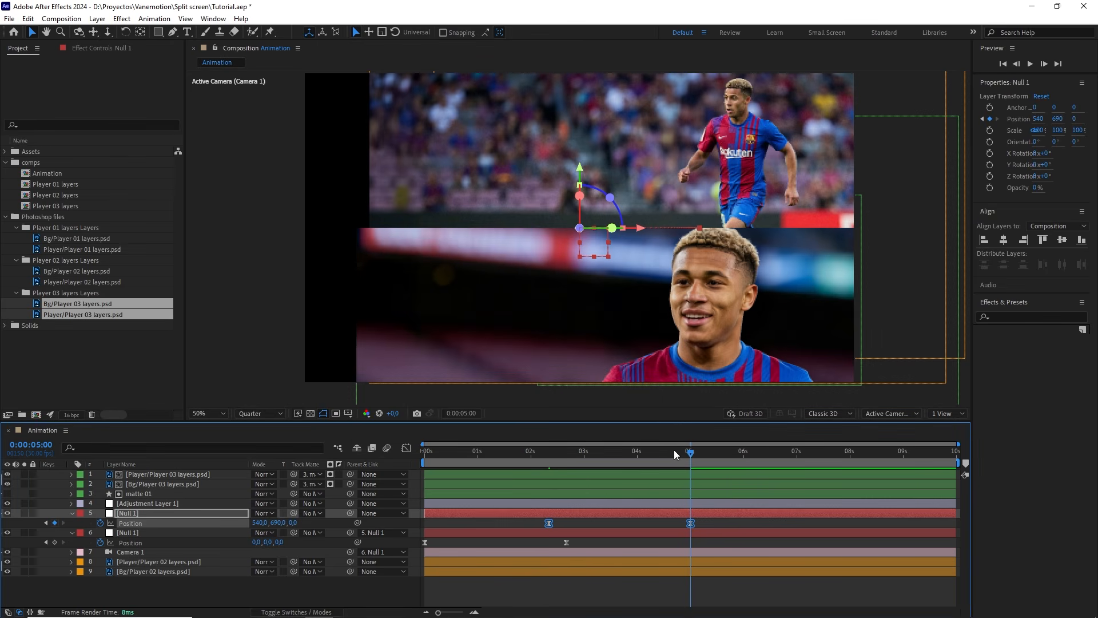
# - Preview the sideways camera move from about 0:00:02:04 and clear the keyframe selection
pyautogui.moveTo(674, 449); pyautogui.dragTo(537, 454)
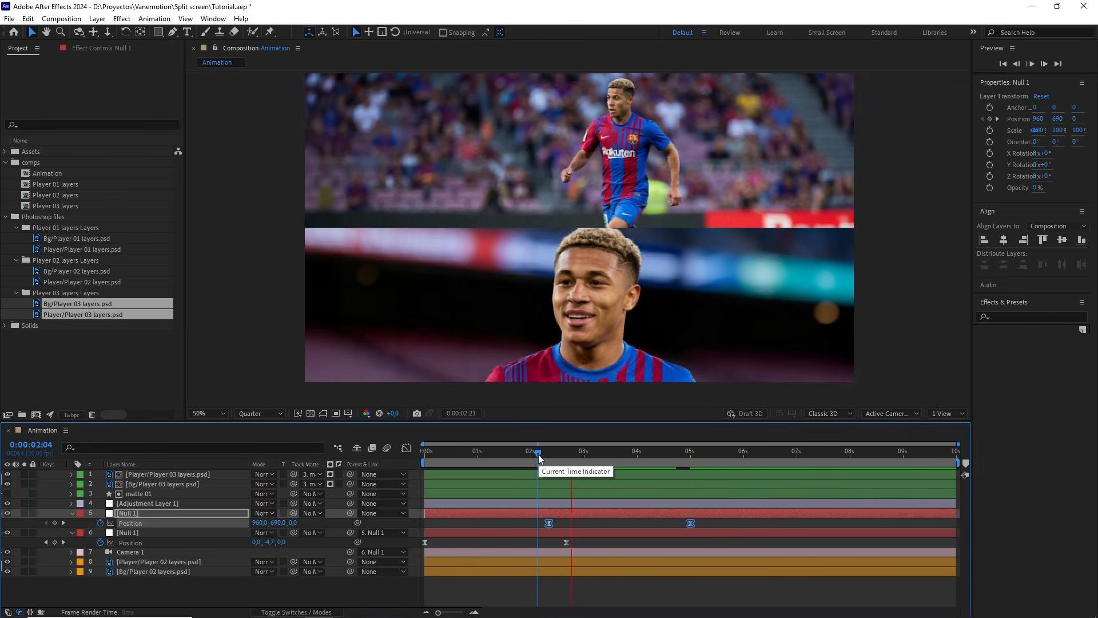
pyautogui.press('space')
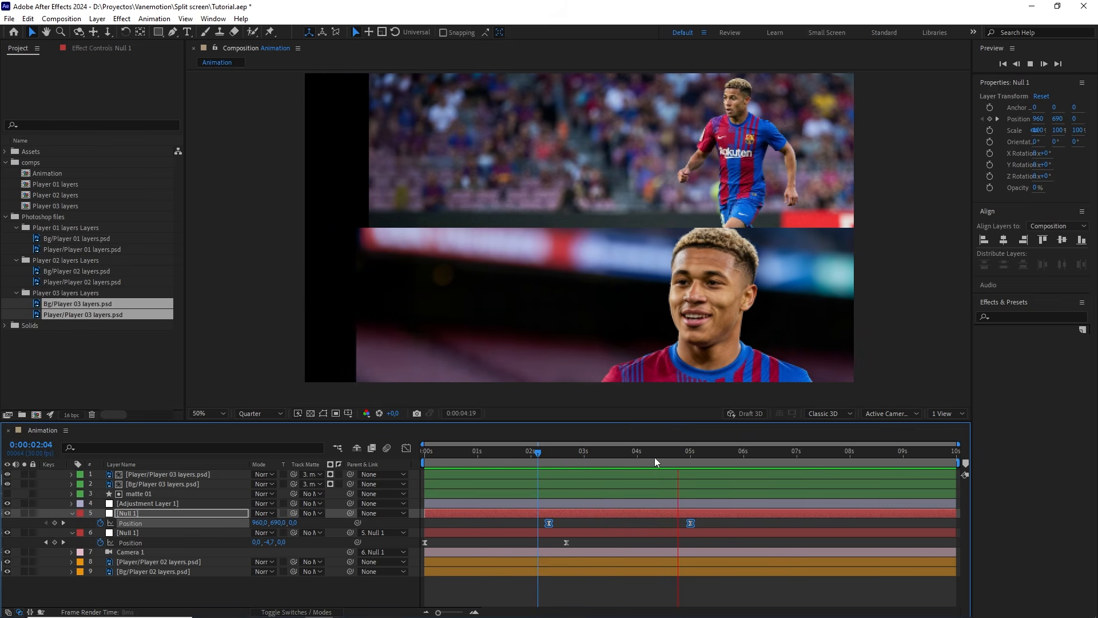
pyautogui.press('space')
pyautogui.click(454, 515)
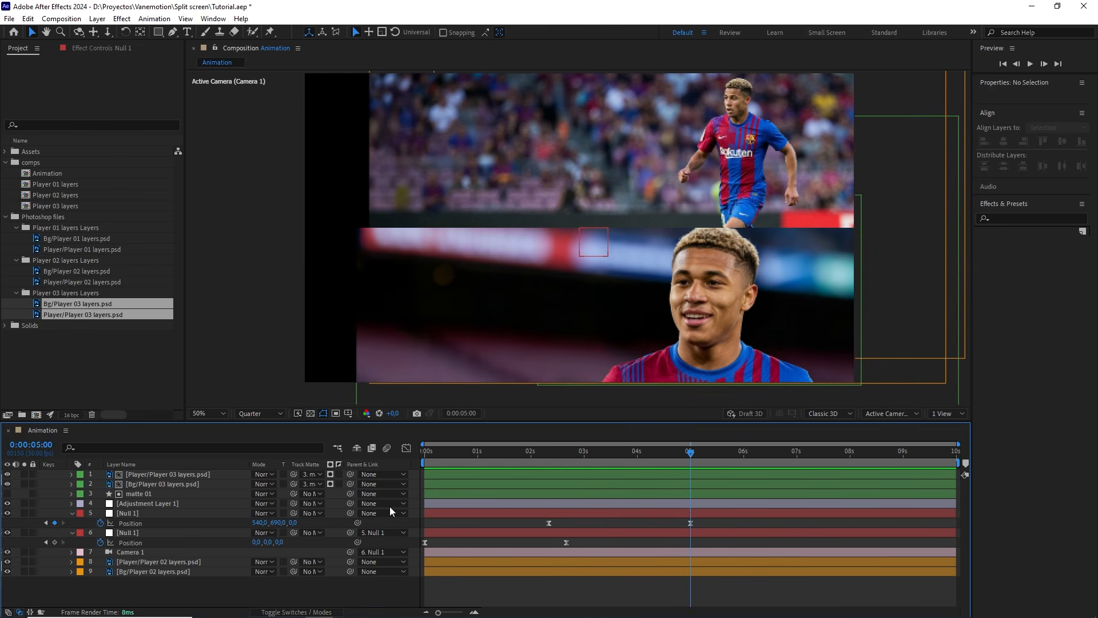
# - Create a new shape layer named matte02 and give it the Yellow label color
pyautogui.rightClick(328, 519)
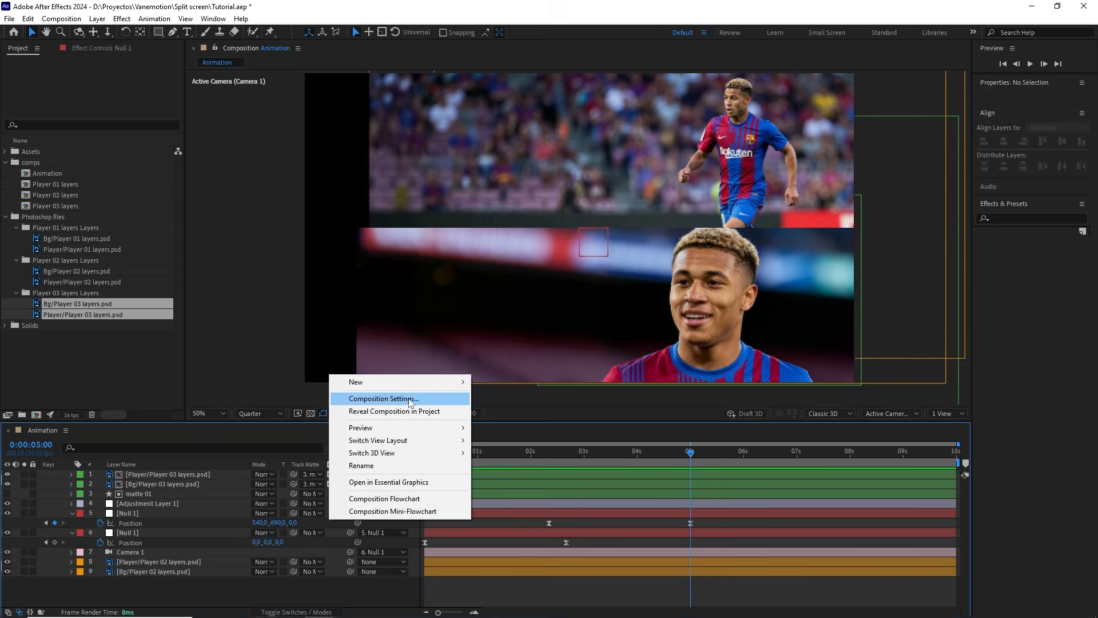
pyautogui.moveTo(418, 383)
pyautogui.click(528, 461)
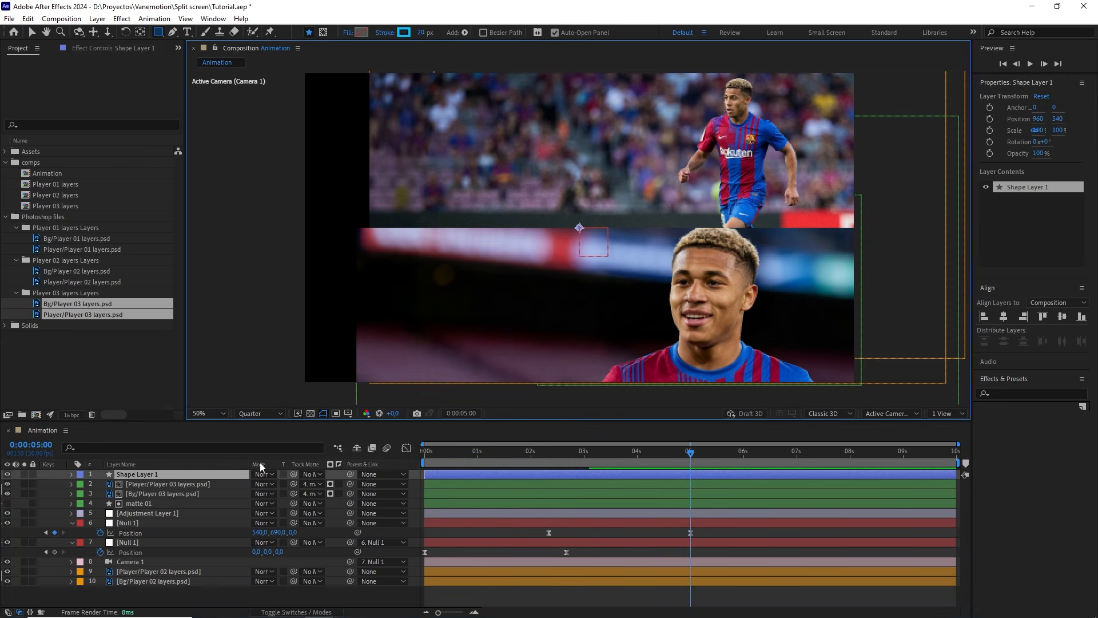
pyautogui.click(215, 472)
pyautogui.press('Return')
pyautogui.write('matte02')
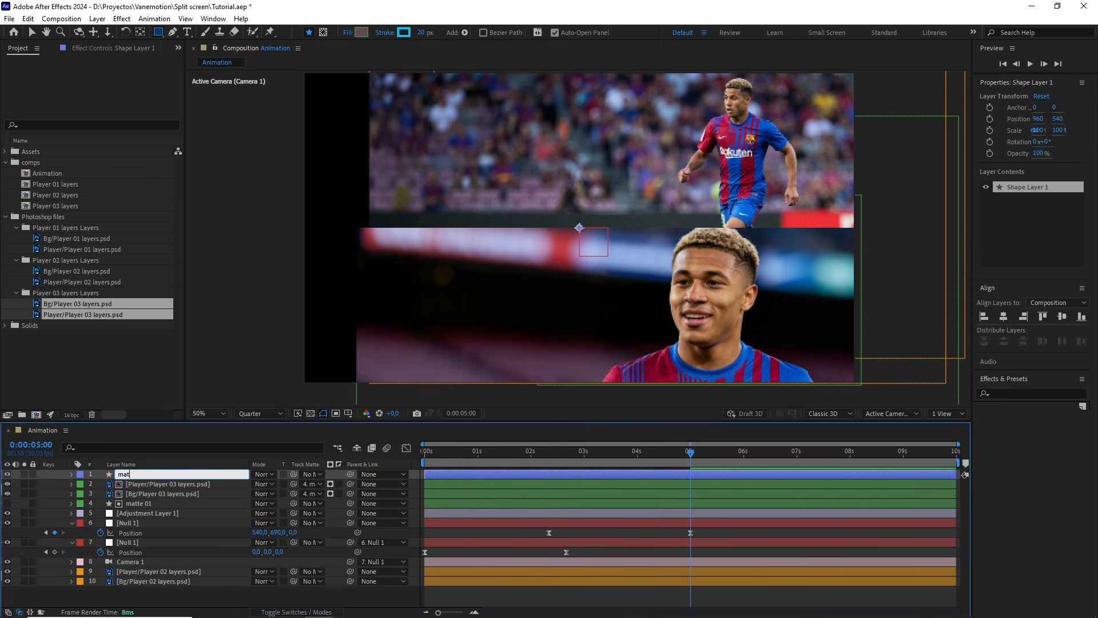
pyautogui.click(81, 475)
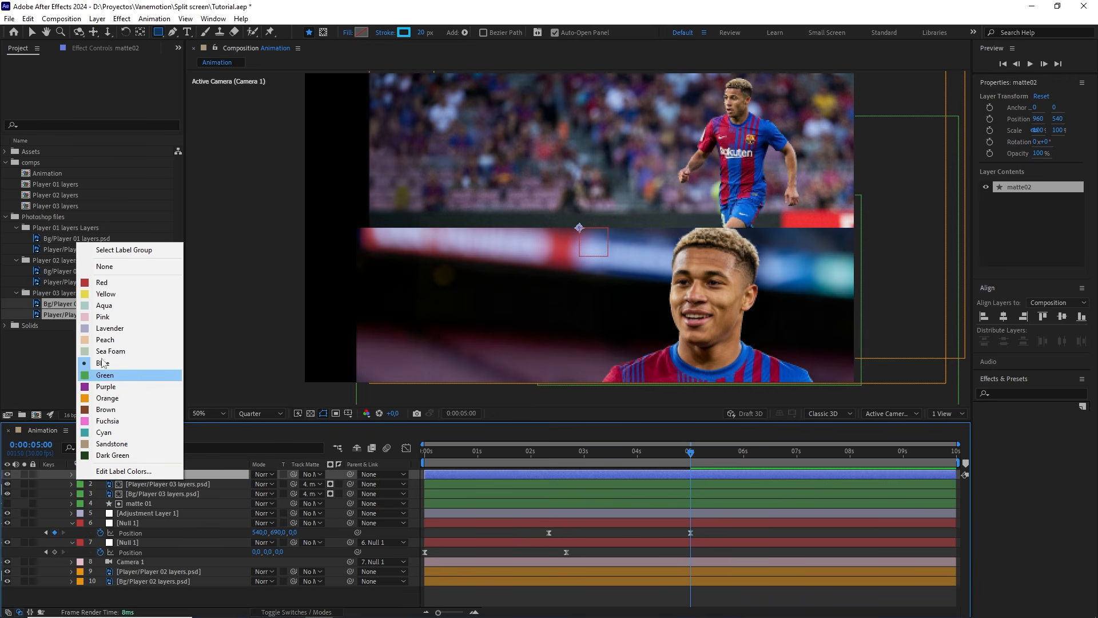
pyautogui.click(112, 295)
# - Add a rectangle path and a fill to the contents of matte02
pyautogui.click(72, 473)
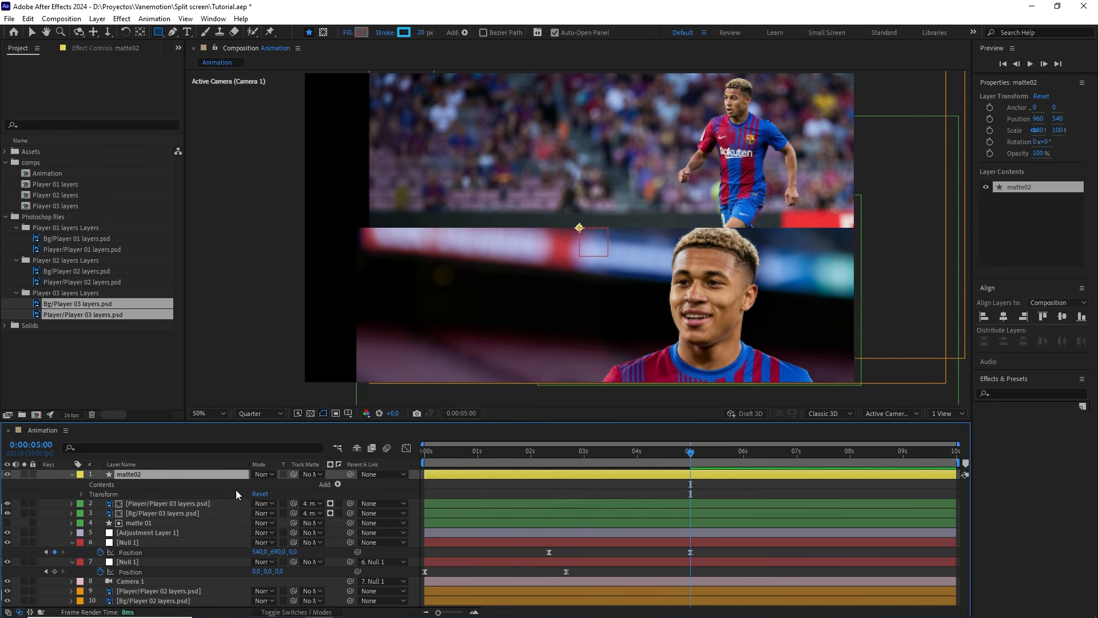
pyautogui.click(337, 484)
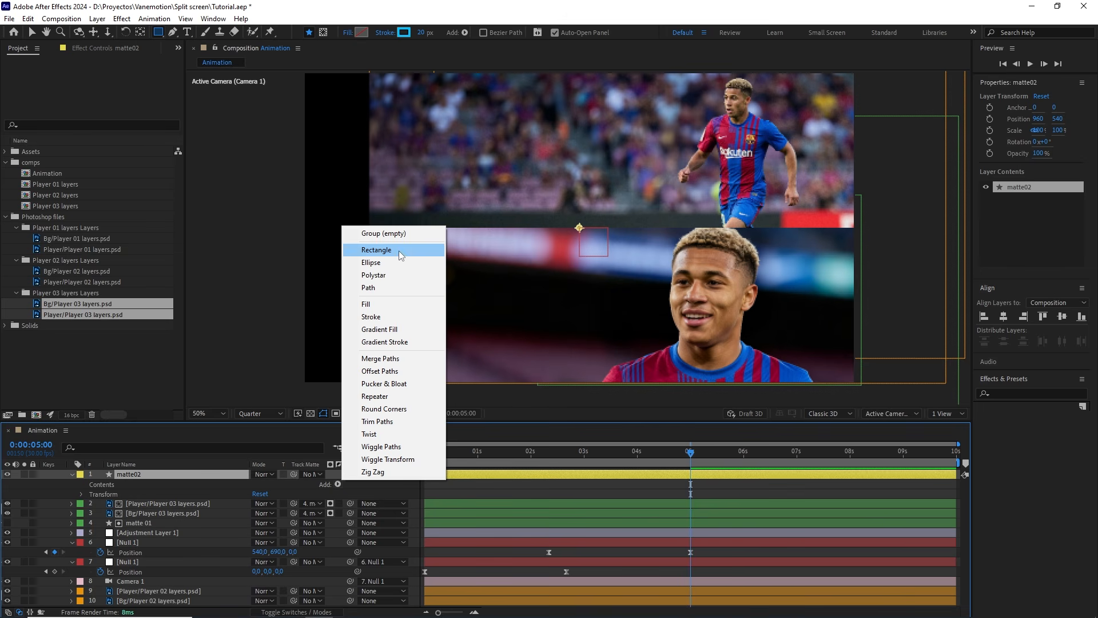
pyautogui.click(382, 250)
pyautogui.click(337, 484)
pyautogui.click(366, 304)
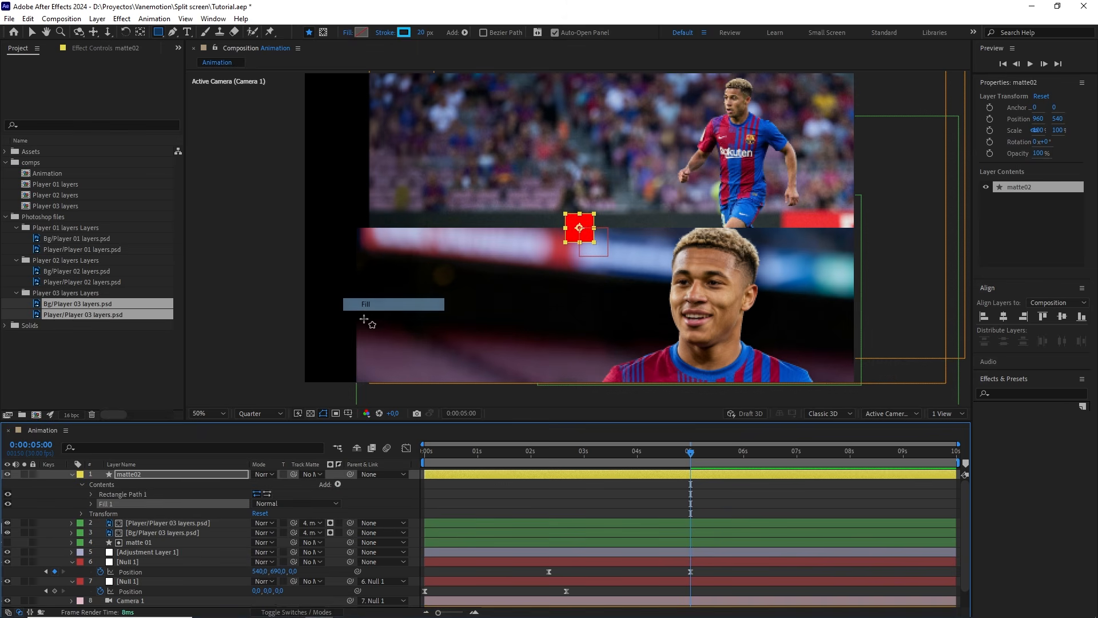
# - Unlink the matte02 rectangle's size dimensions and set its height to 1080 and its width to 1920/2
pyautogui.click(91, 493)
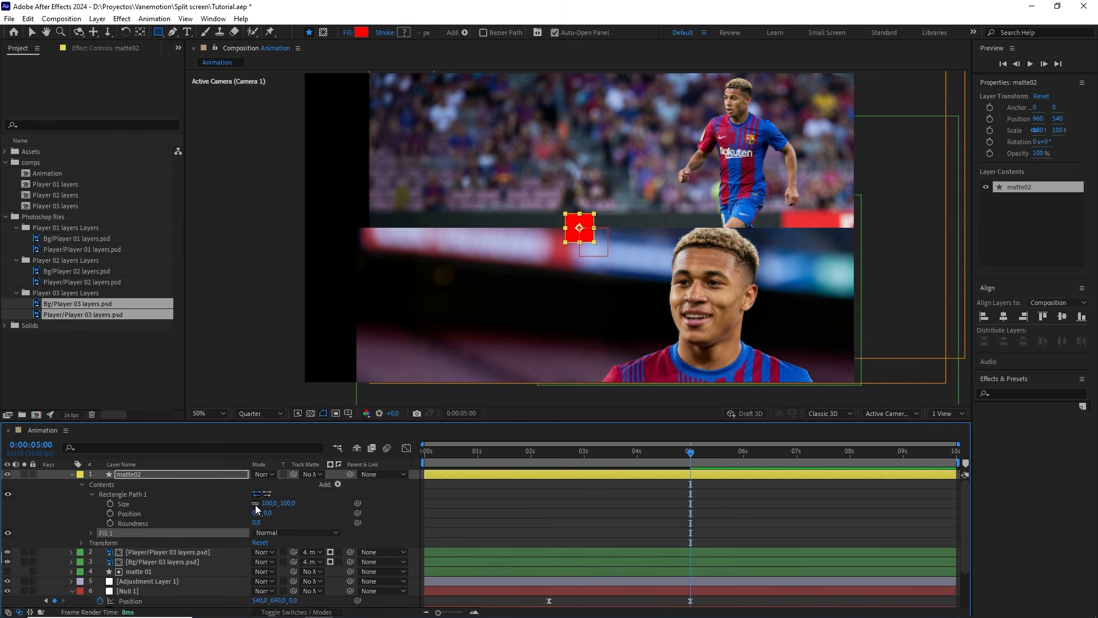
pyautogui.moveTo(288, 503); pyautogui.dragTo(468, 486)
pyautogui.click(290, 502)
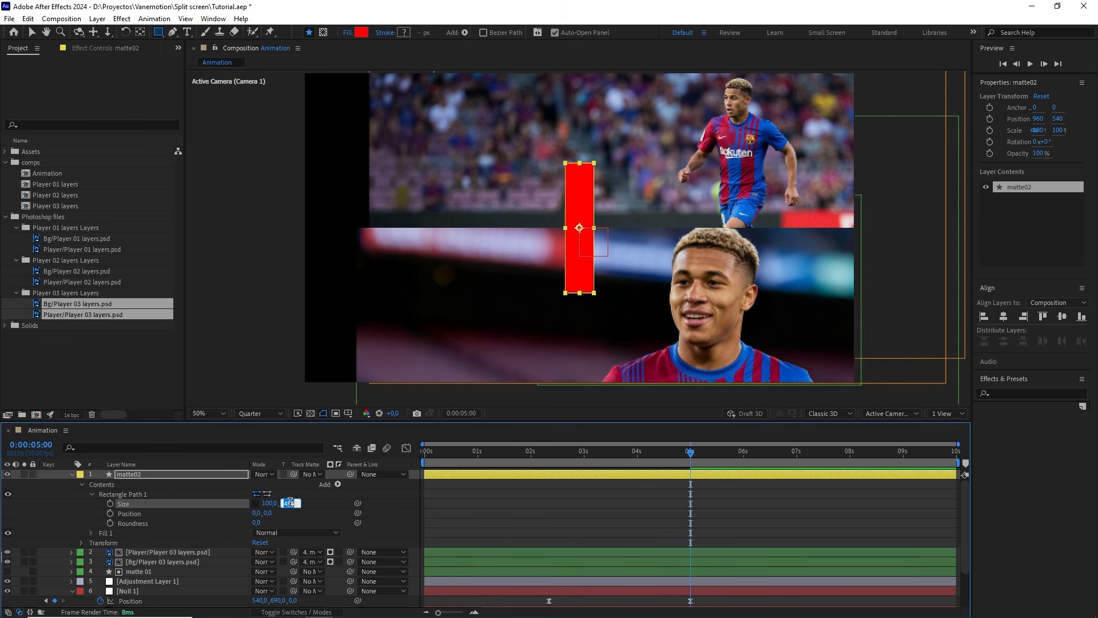
pyautogui.write('1080')
pyautogui.press('Return')
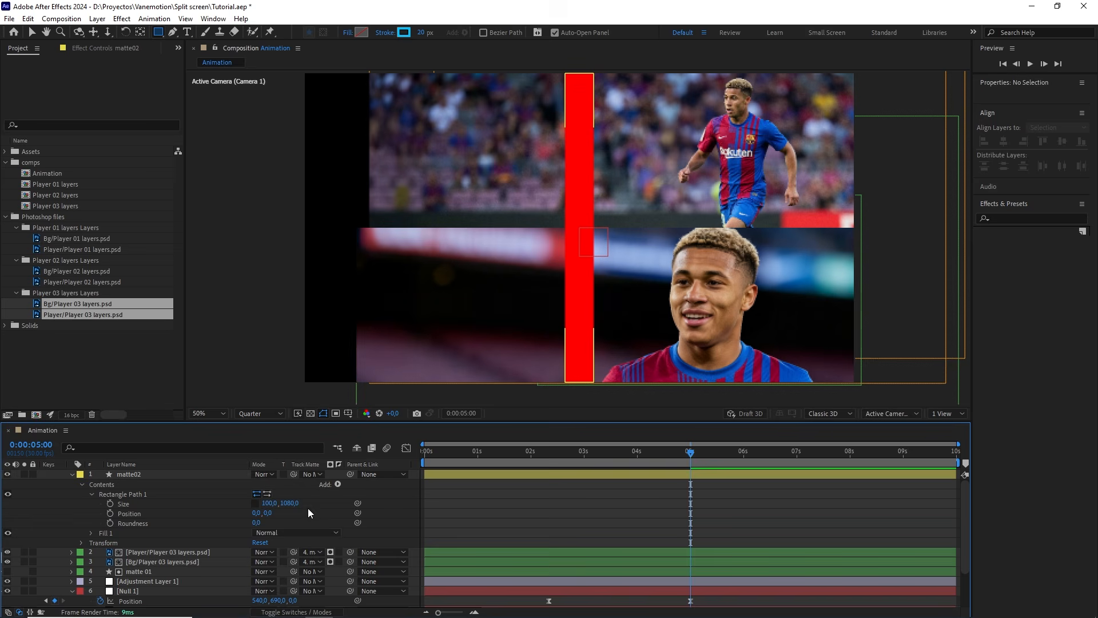
pyautogui.moveTo(269, 502); pyautogui.dragTo(452, 492)
pyautogui.click(267, 502)
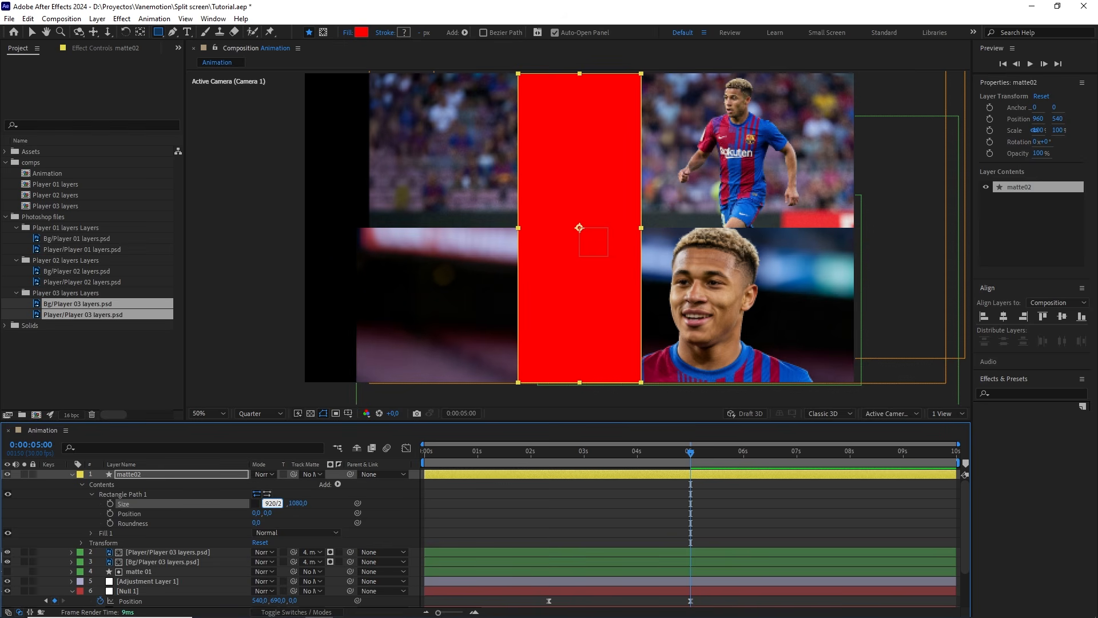
pyautogui.write('1920/2')
pyautogui.press('Return')
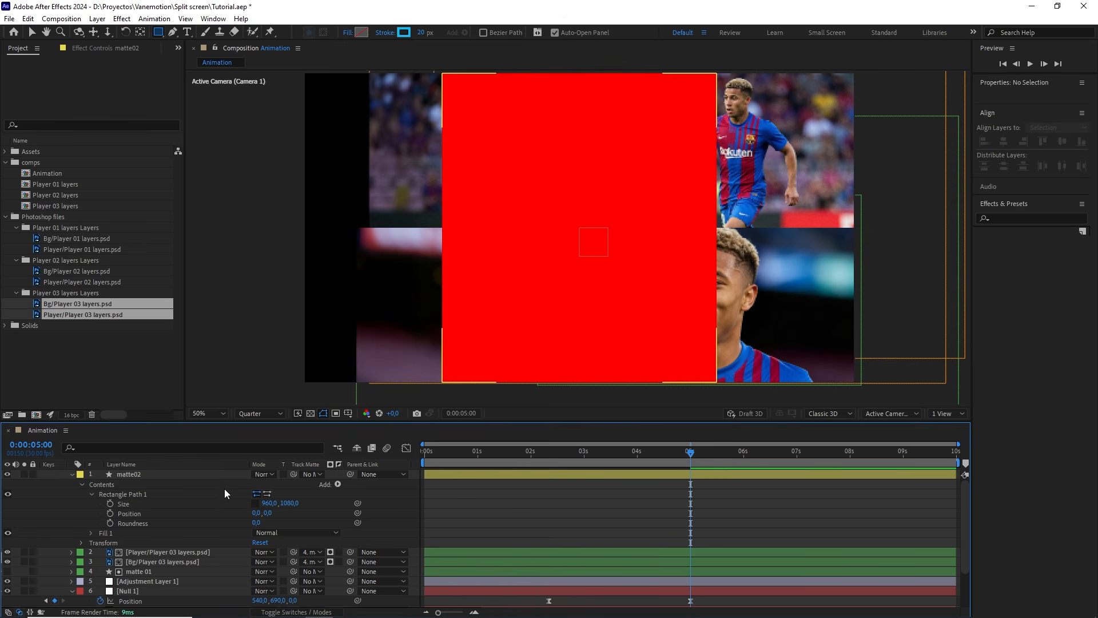
# - Align matte02 to the composition's left edge and move its anchor point to the middle of the rectangle's left side
pyautogui.click(187, 476)
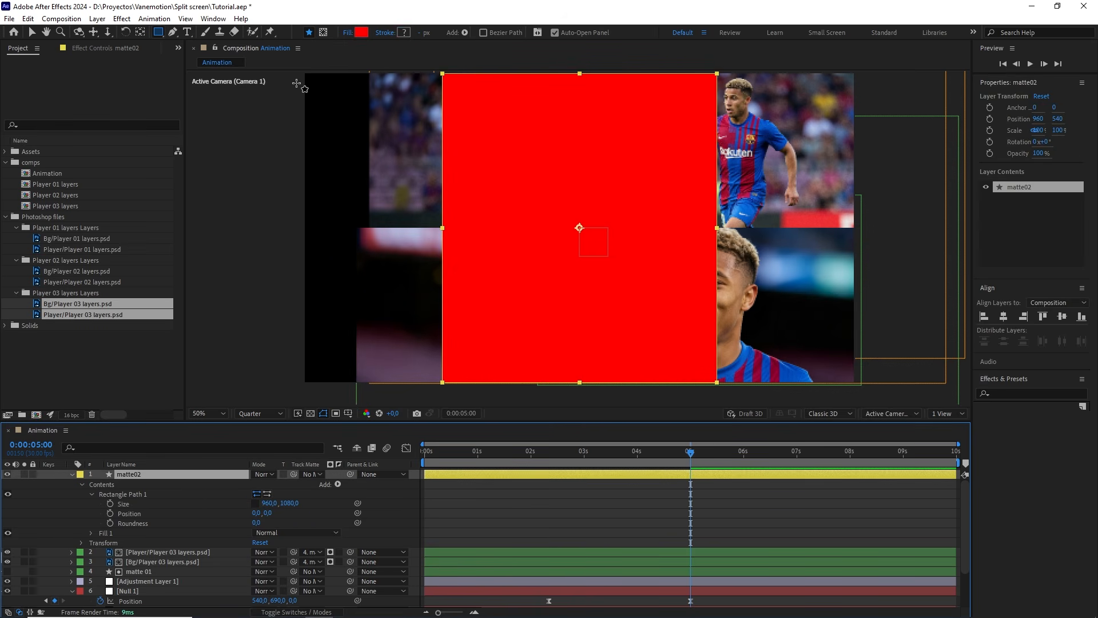
pyautogui.click(983, 316)
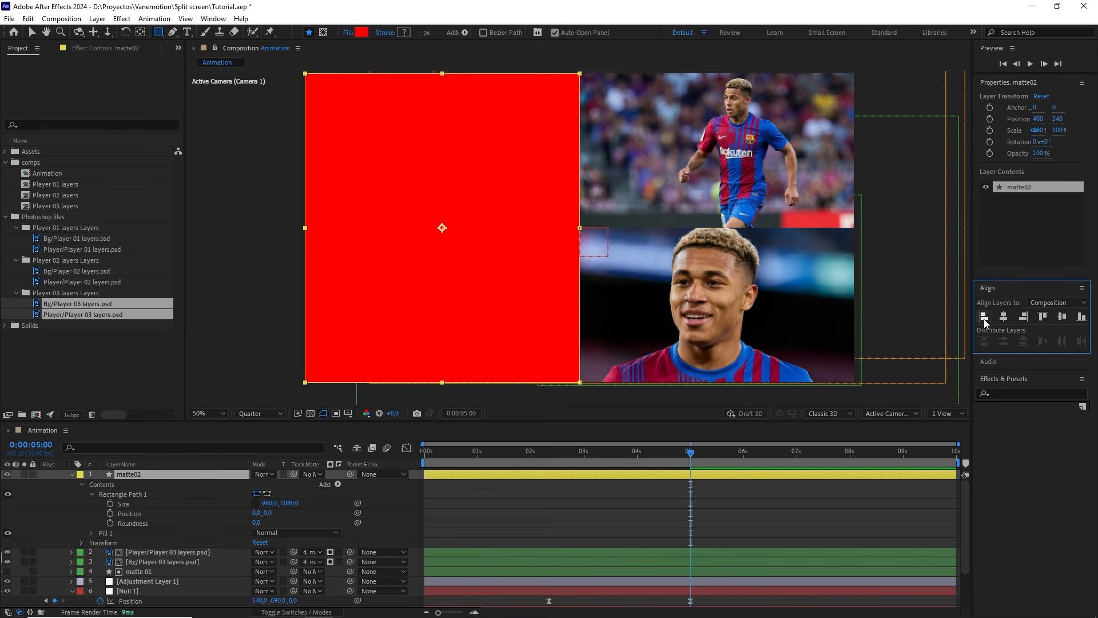
pyautogui.click(140, 32)
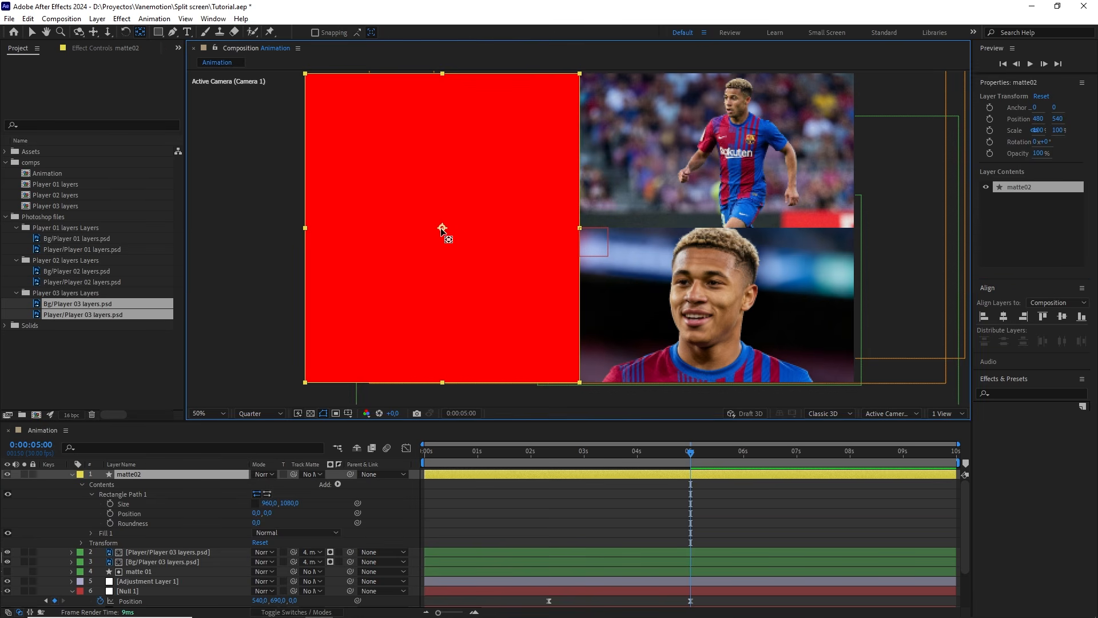
pyautogui.moveTo(440, 228); pyautogui.dragTo(306, 229)
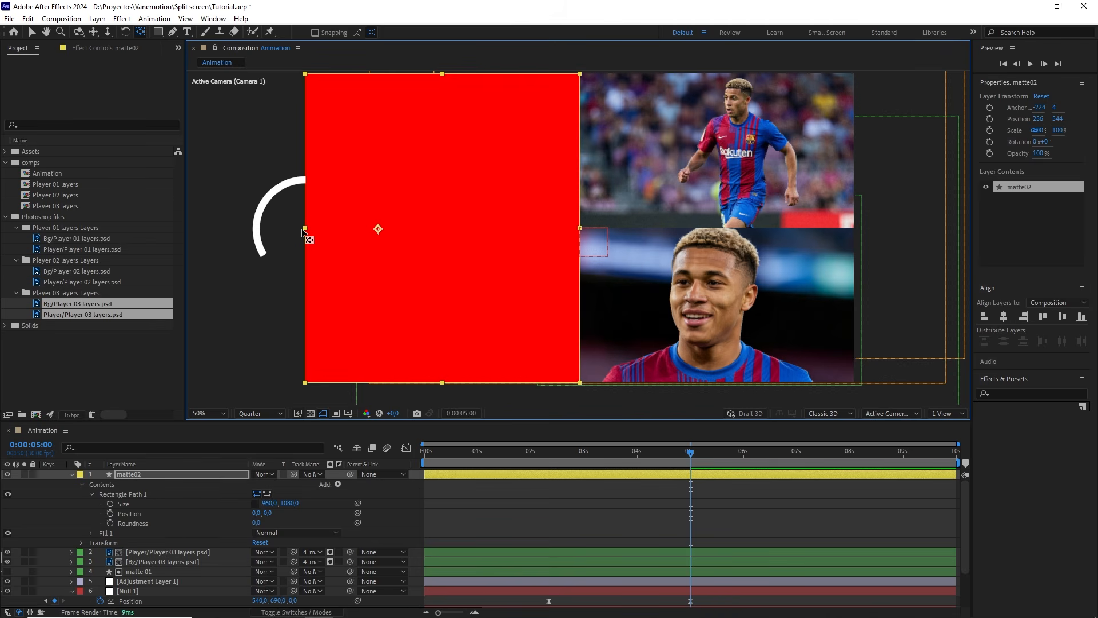
pyautogui.moveTo(378, 230); pyautogui.dragTo(306, 227)
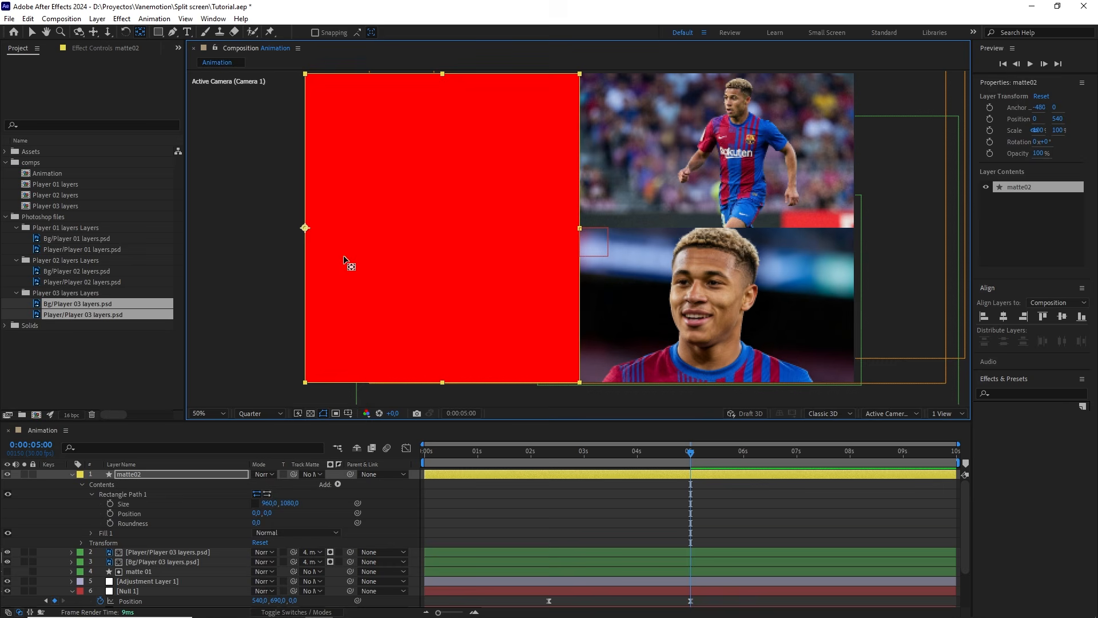
# - Keyframe matte02's scale at 100% at 0:00:05:00 and, with dimensions unlinked, its X scale at 0% at 0:00:02:10
pyautogui.scroll(-1, 692, 523)
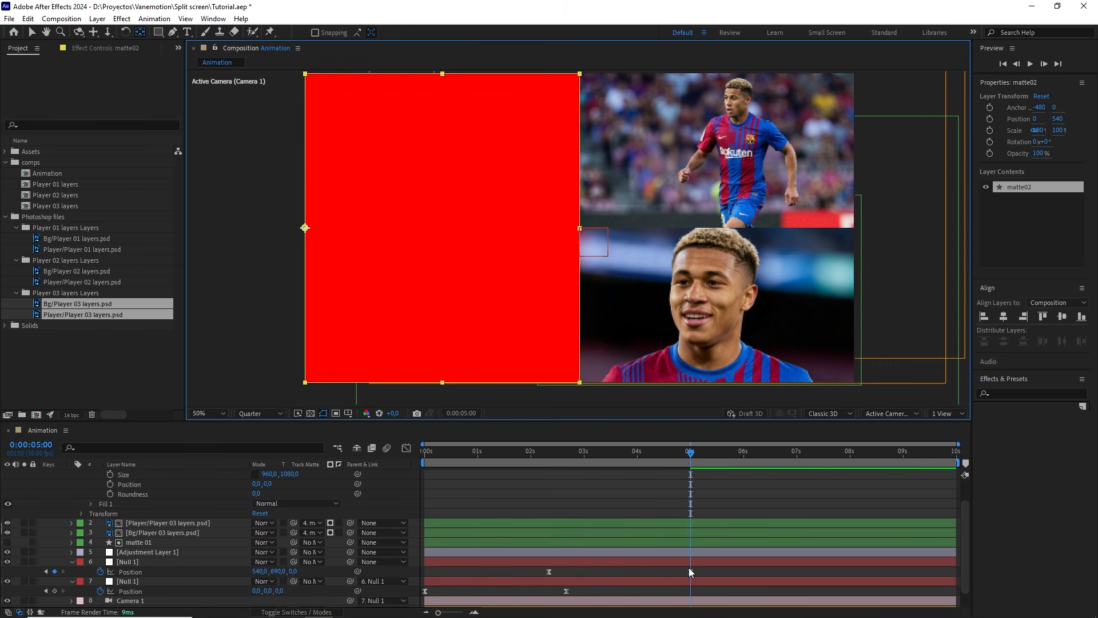
pyautogui.scroll(1, 681, 539)
pyautogui.press('s')
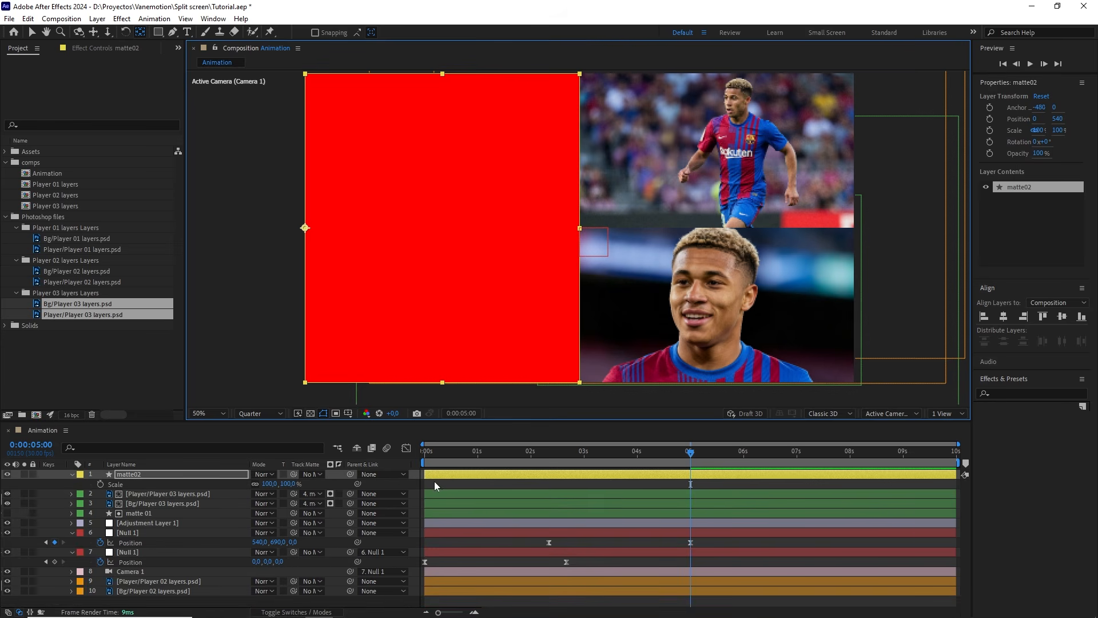
pyautogui.click(100, 483)
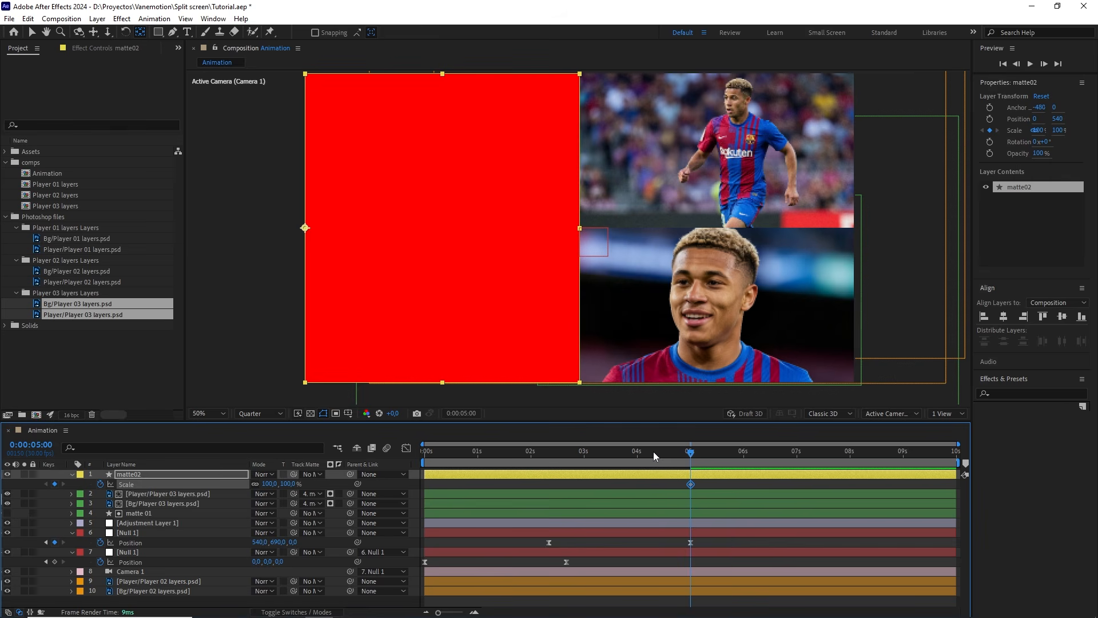
pyautogui.moveTo(653, 452); pyautogui.dragTo(549, 455)
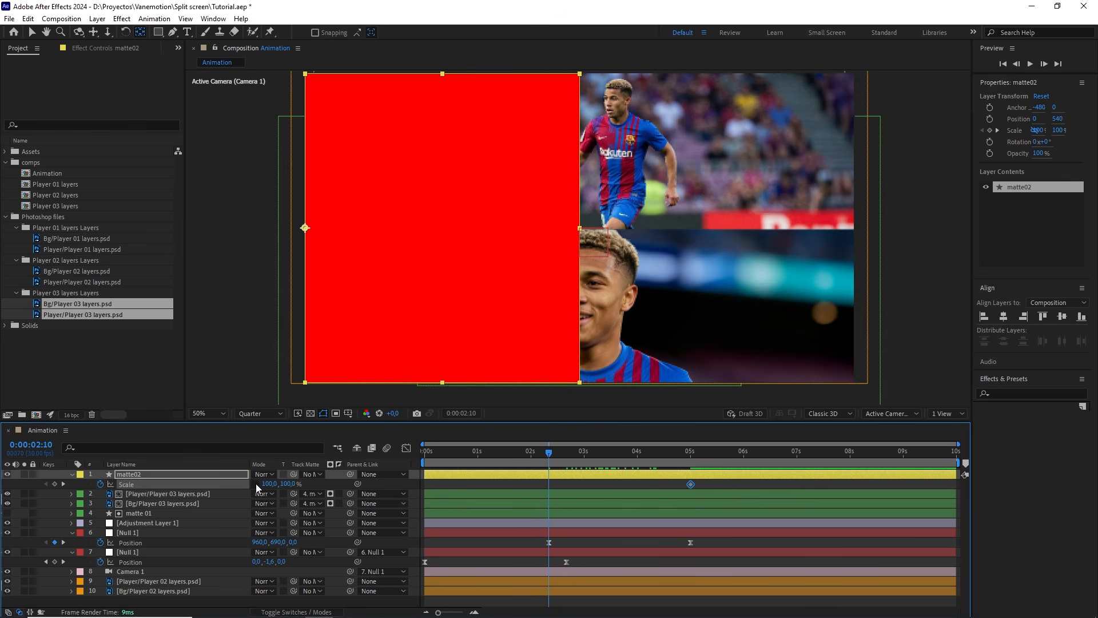
pyautogui.moveTo(266, 483); pyautogui.dragTo(246, 491)
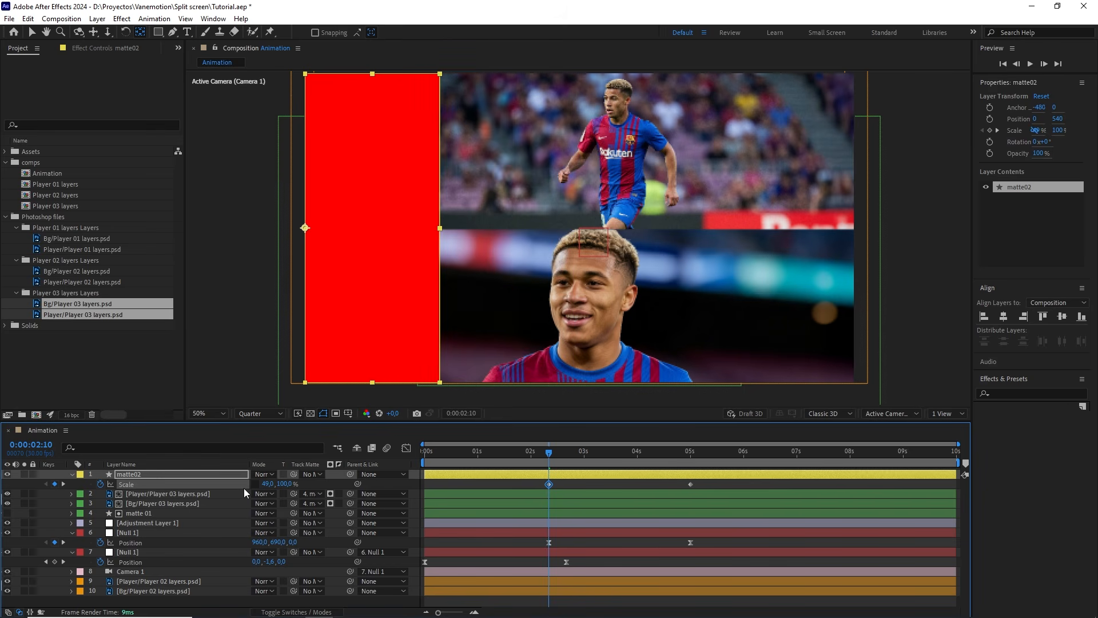
pyautogui.click(267, 484)
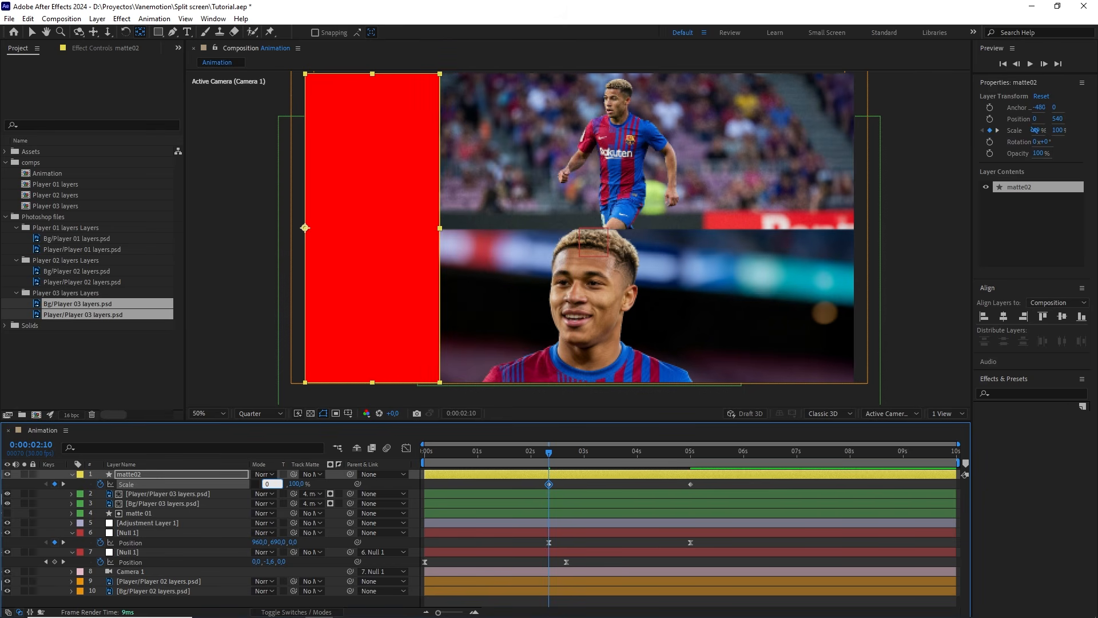
pyautogui.write('0')
# - Easy ease matte02's two scale keyframes and set their incoming and outgoing velocity influence to 75%
pyautogui.moveTo(709, 484); pyautogui.dragTo(525, 489)
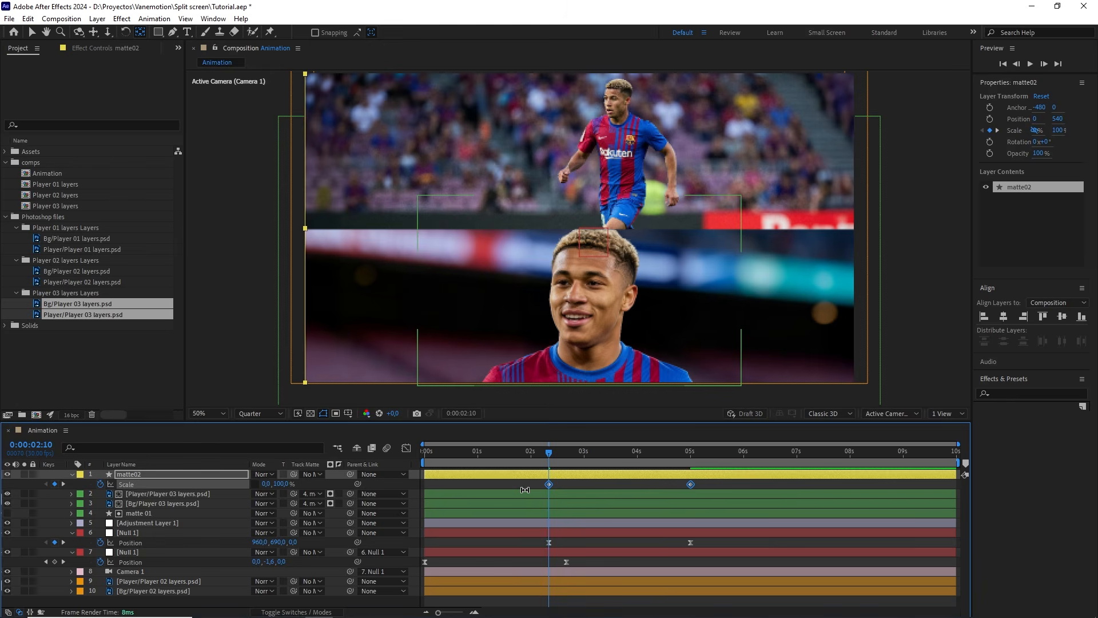
pyautogui.press('F9')
pyautogui.rightClick(549, 485)
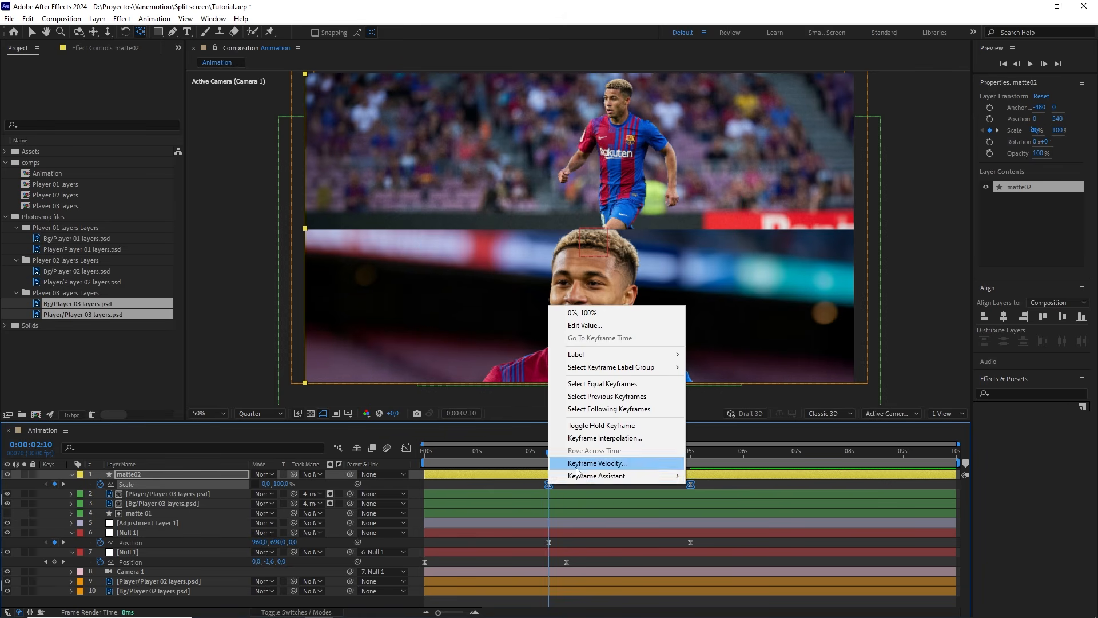
pyautogui.click(598, 463)
pyautogui.doubleClick(633, 418)
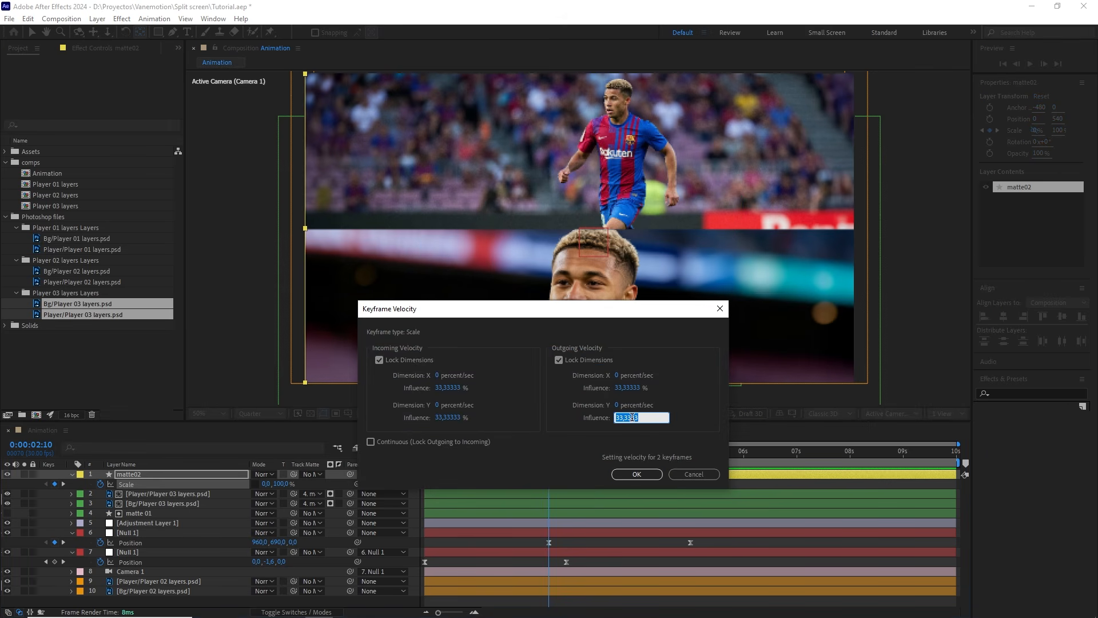
pyautogui.write('75')
pyautogui.doubleClick(462, 417)
pyautogui.write('75')
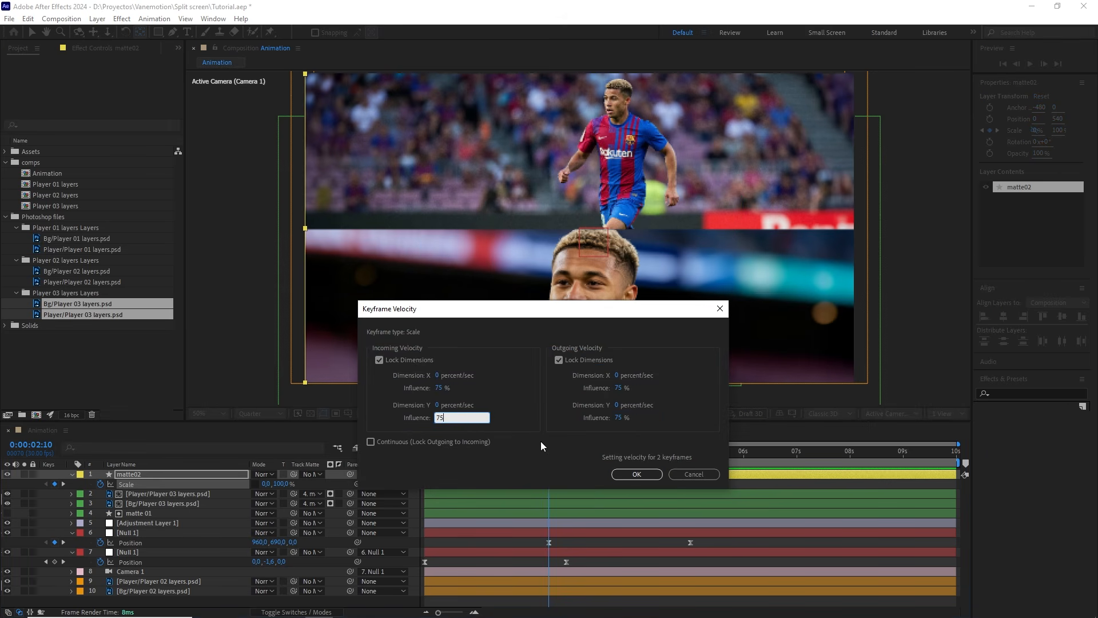
pyautogui.click(636, 474)
# - At 0:00:05:00, add both Player 01 Photoshop layers at the top of the timeline, with the player above its background
pyautogui.moveTo(556, 448); pyautogui.dragTo(690, 451)
pyautogui.click(631, 485)
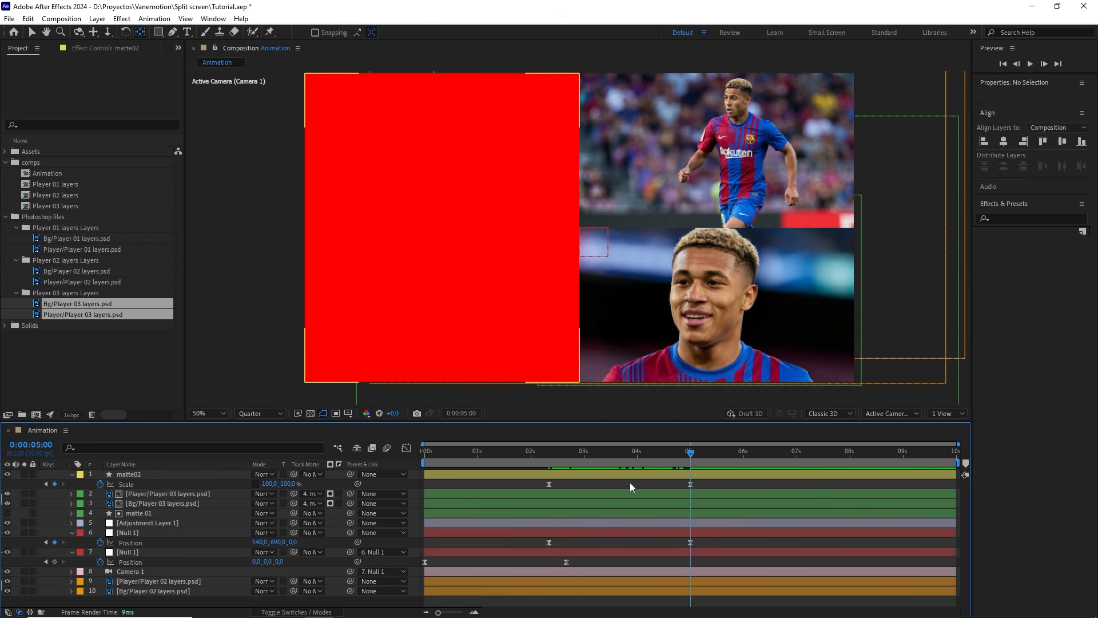
pyautogui.click(62, 247)
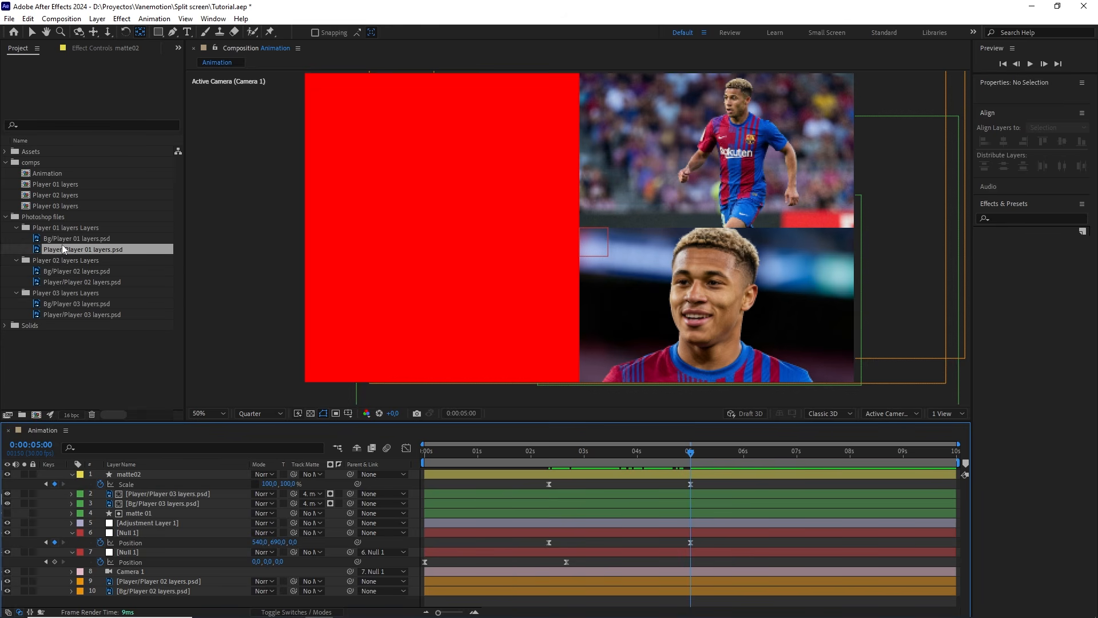
pyautogui.click(63, 236)
pyautogui.keyDown('shift'); pyautogui.click(69, 250); pyautogui.keyUp('shift')
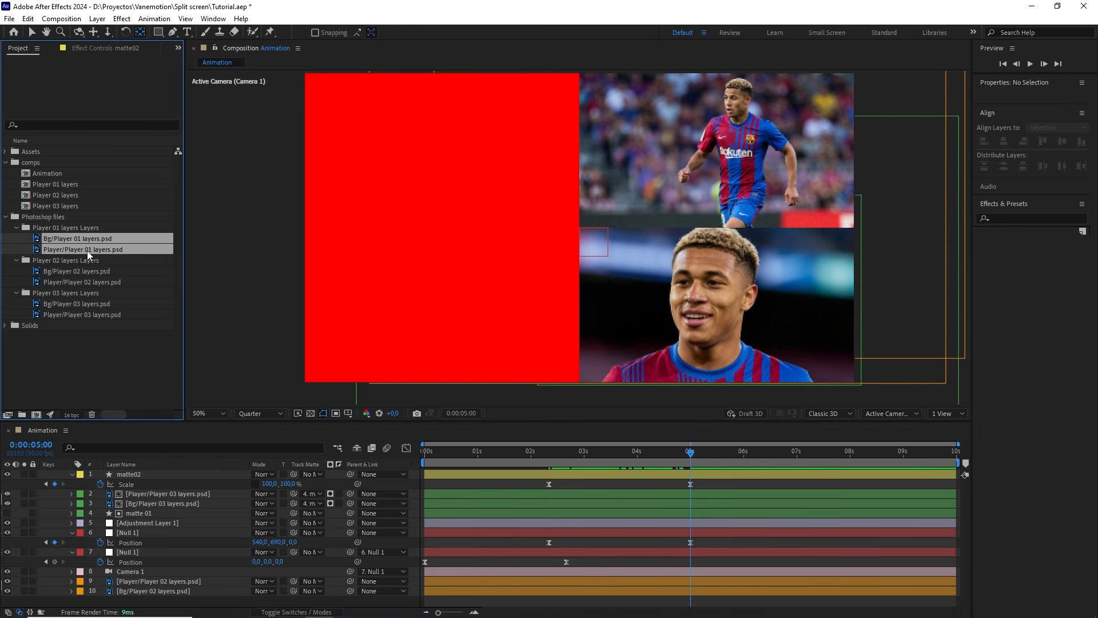
pyautogui.moveTo(80, 249); pyautogui.dragTo(142, 471)
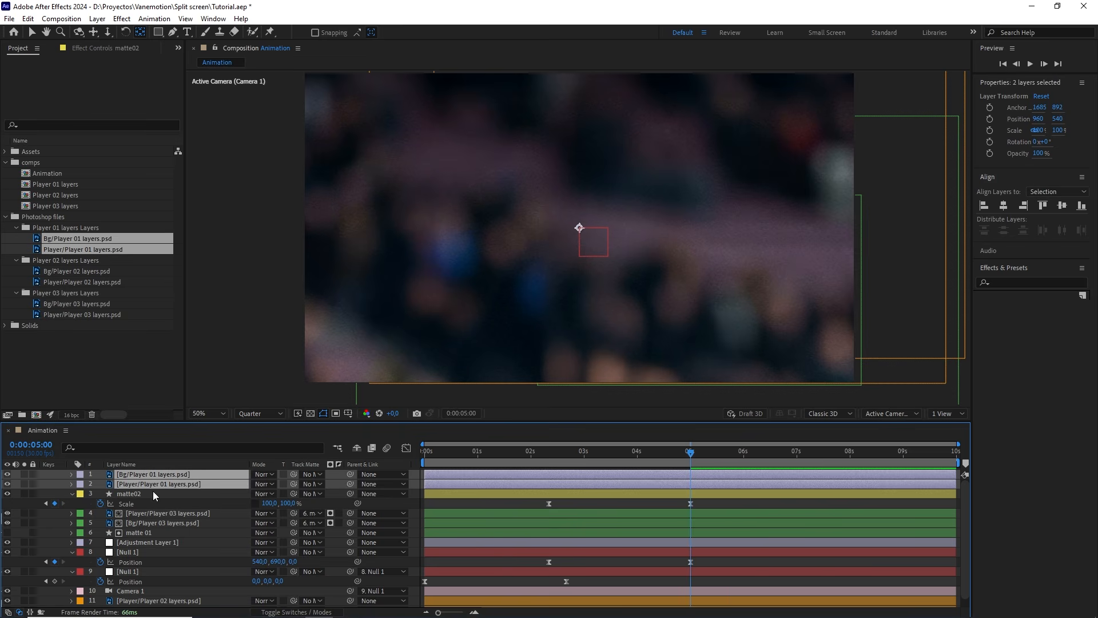
pyautogui.click(142, 484)
pyautogui.moveTo(133, 484); pyautogui.dragTo(140, 472)
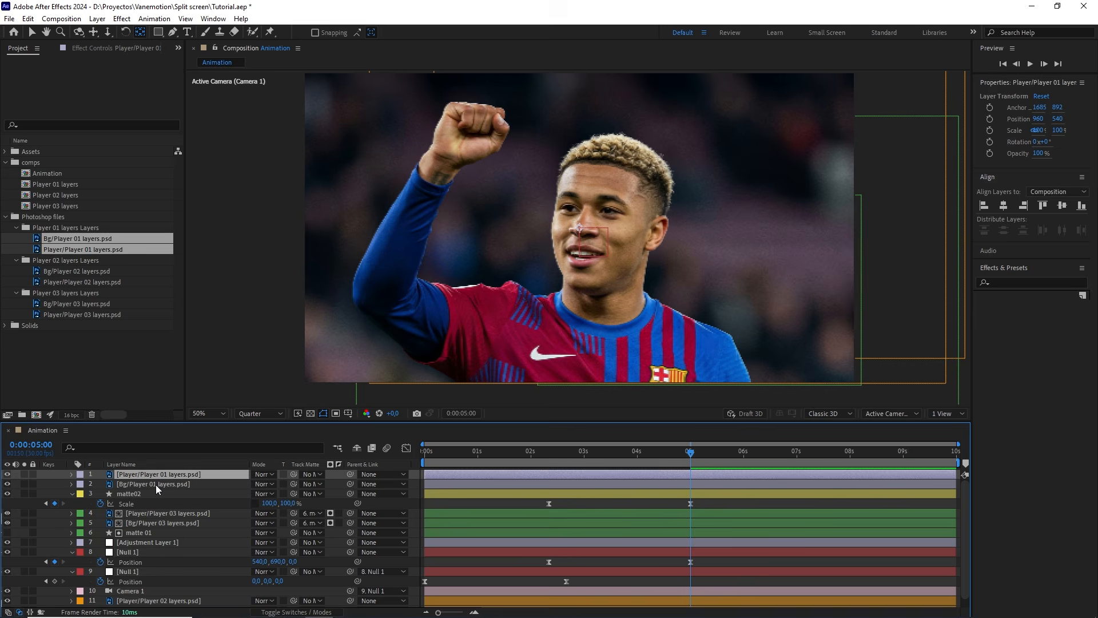
# - Make both Player 01 layers 3D and center them in the camera view
pyautogui.keyDown('shift'); pyautogui.click(154, 484); pyautogui.keyUp('shift')
pyautogui.press('F4')
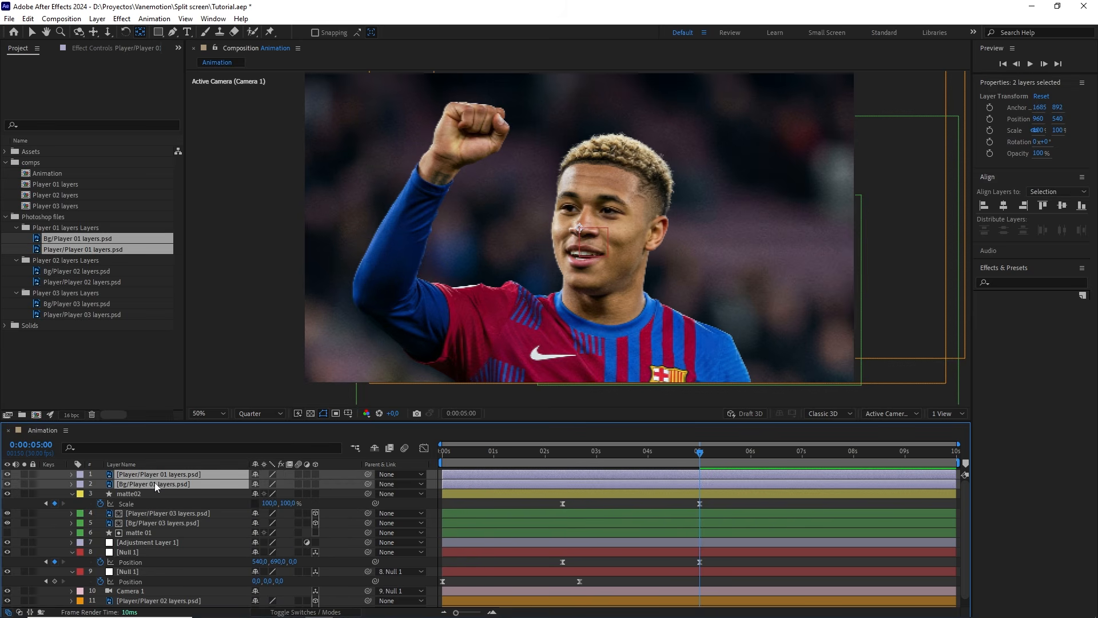
pyautogui.click(316, 474)
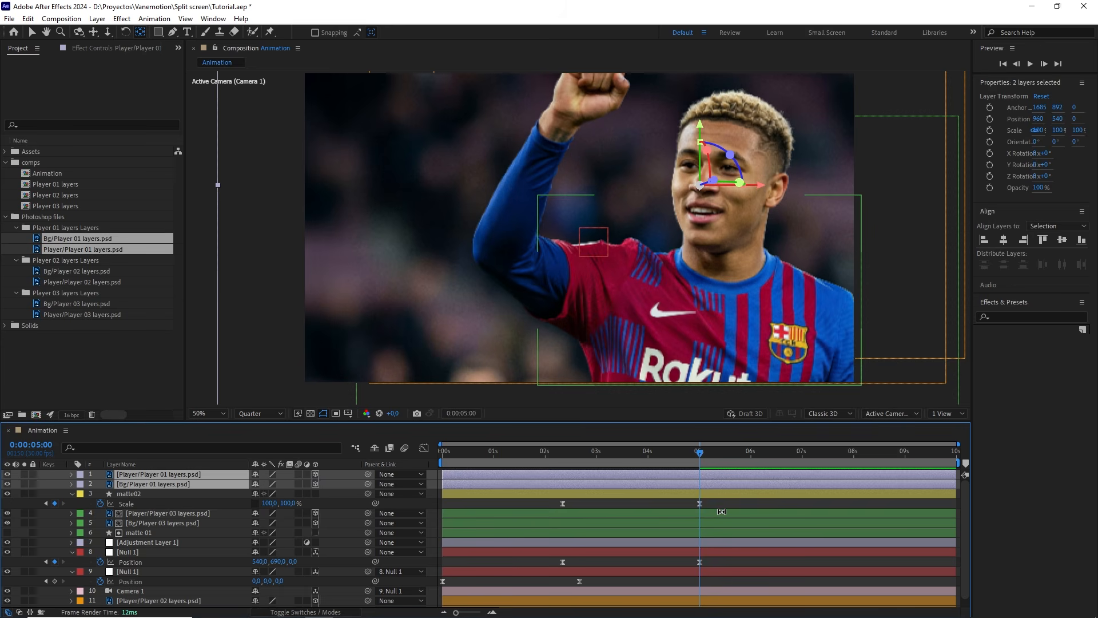
pyautogui.hotkey('ctrl', 'Home')
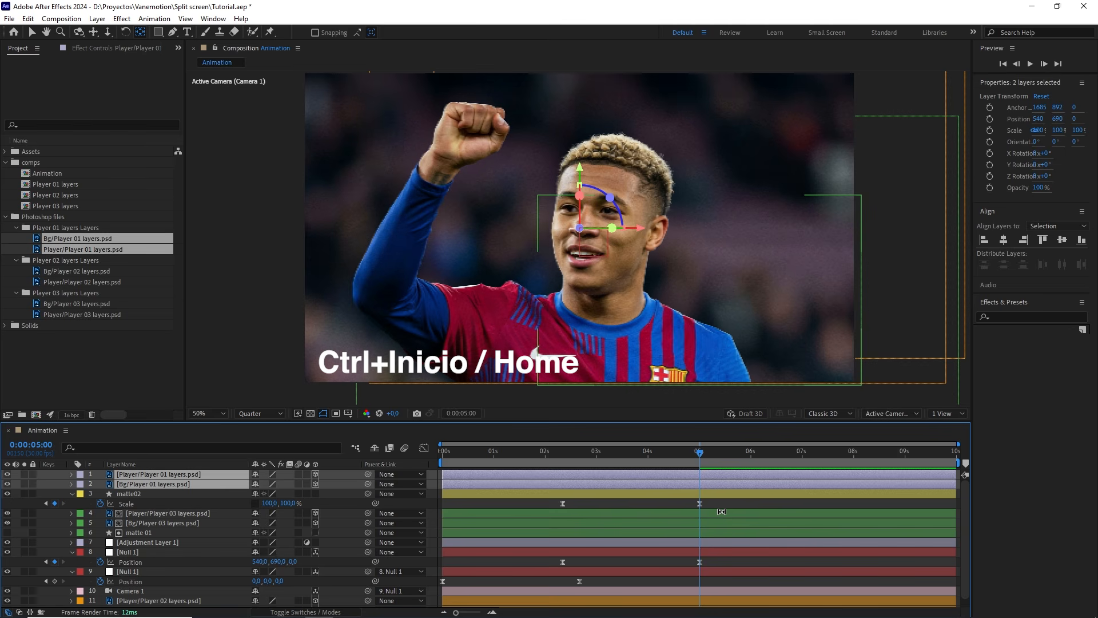
# - Set matte02 as the track matte of both Player 01 layers and preview the reveal up to 0:00:05:00
pyautogui.press('F4')
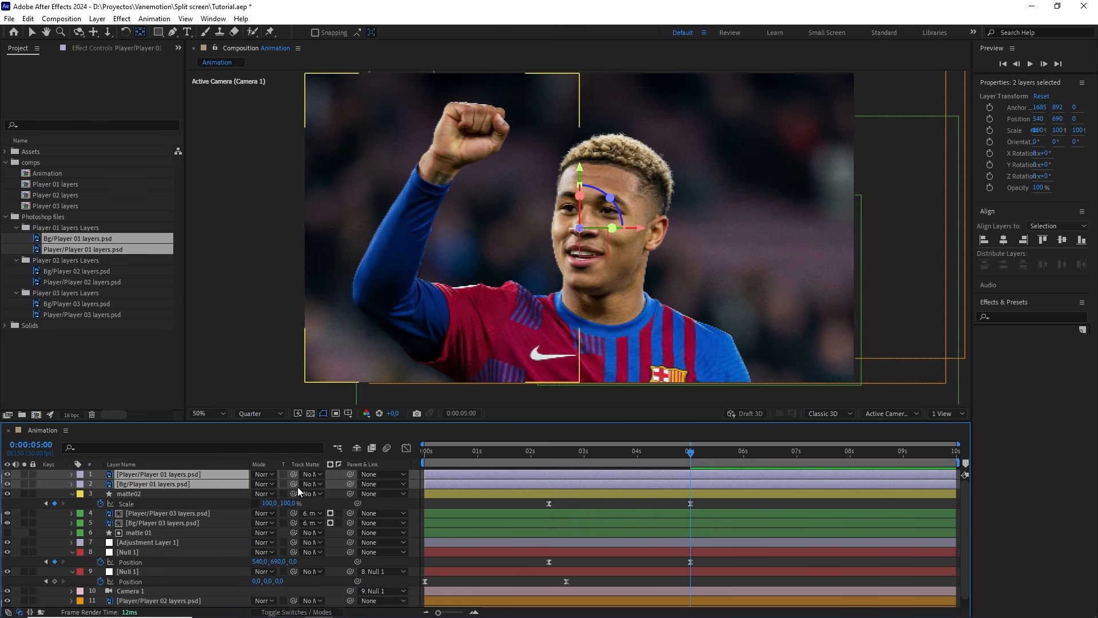
pyautogui.moveTo(294, 484); pyautogui.dragTo(143, 493)
pyautogui.click(682, 452)
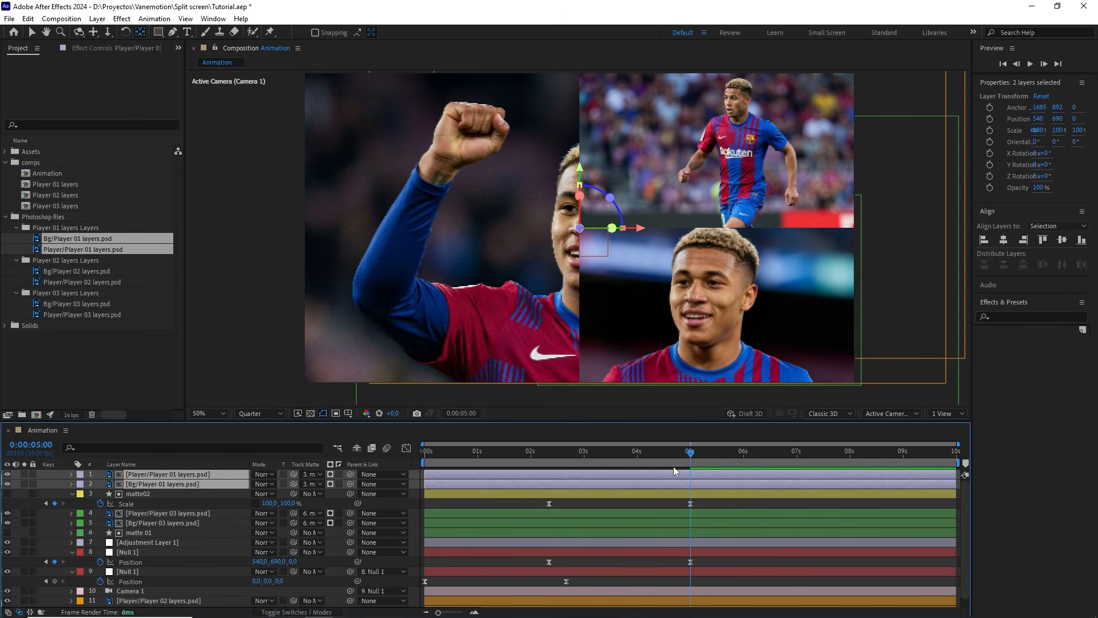
pyautogui.moveTo(666, 454); pyautogui.dragTo(574, 451)
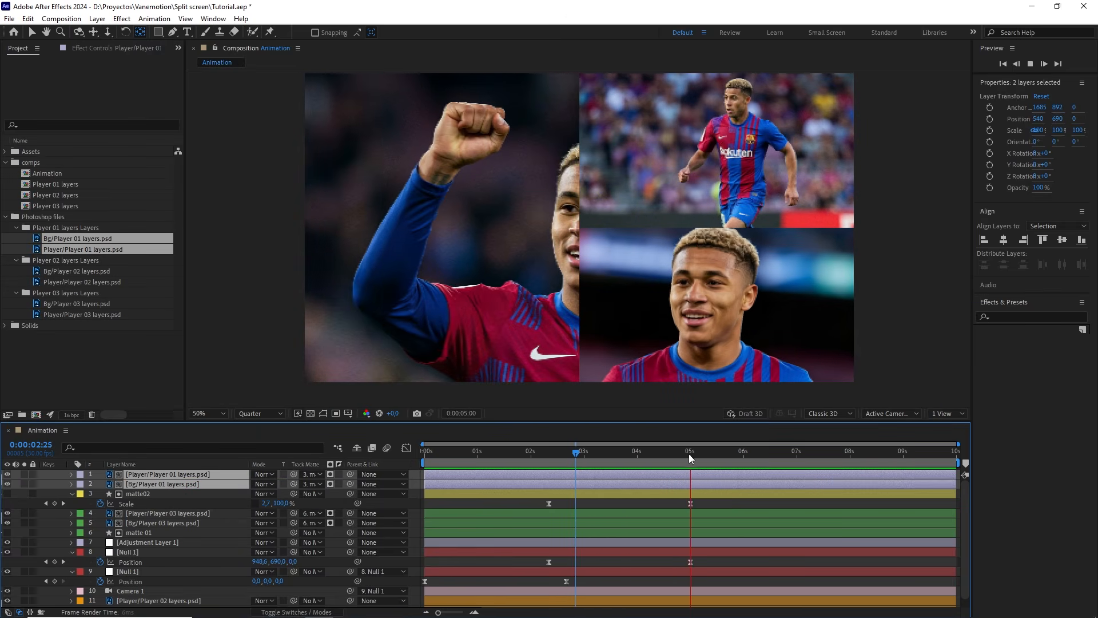
pyautogui.click(690, 453)
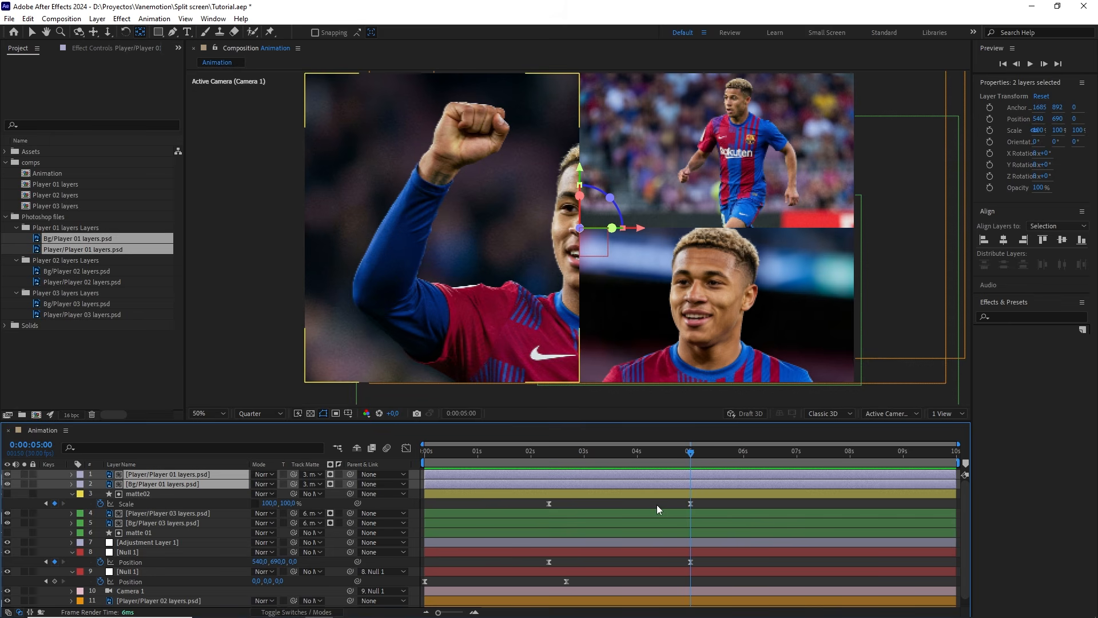
# - Switch to two views and set the Bg/Player 01 layer's Z position to 1000
pyautogui.click(945, 413)
pyautogui.click(949, 438)
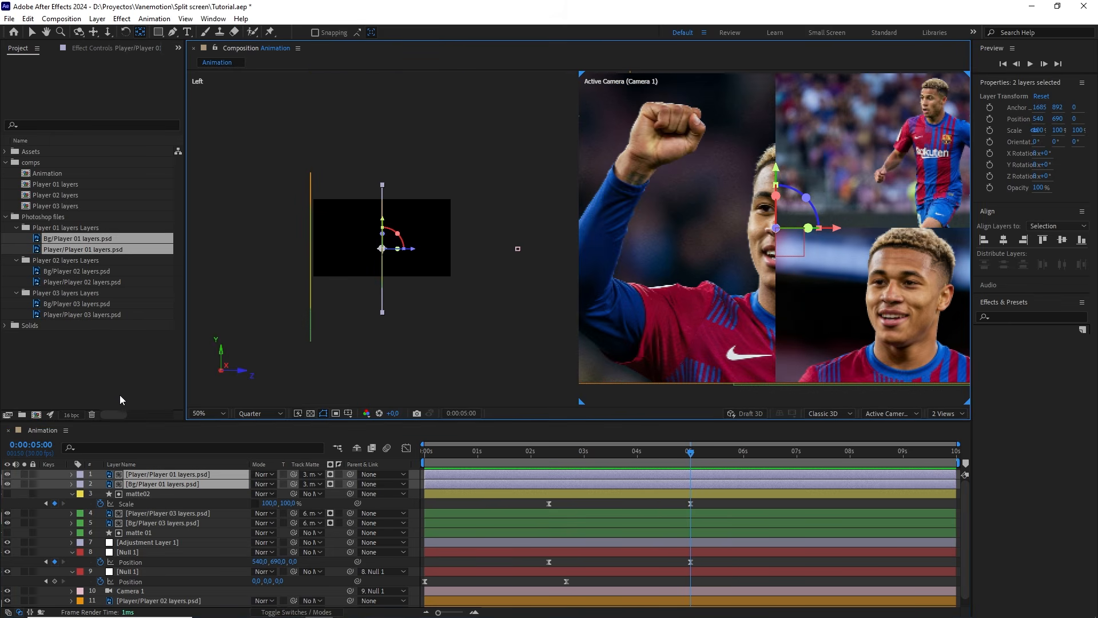
pyautogui.click(152, 483)
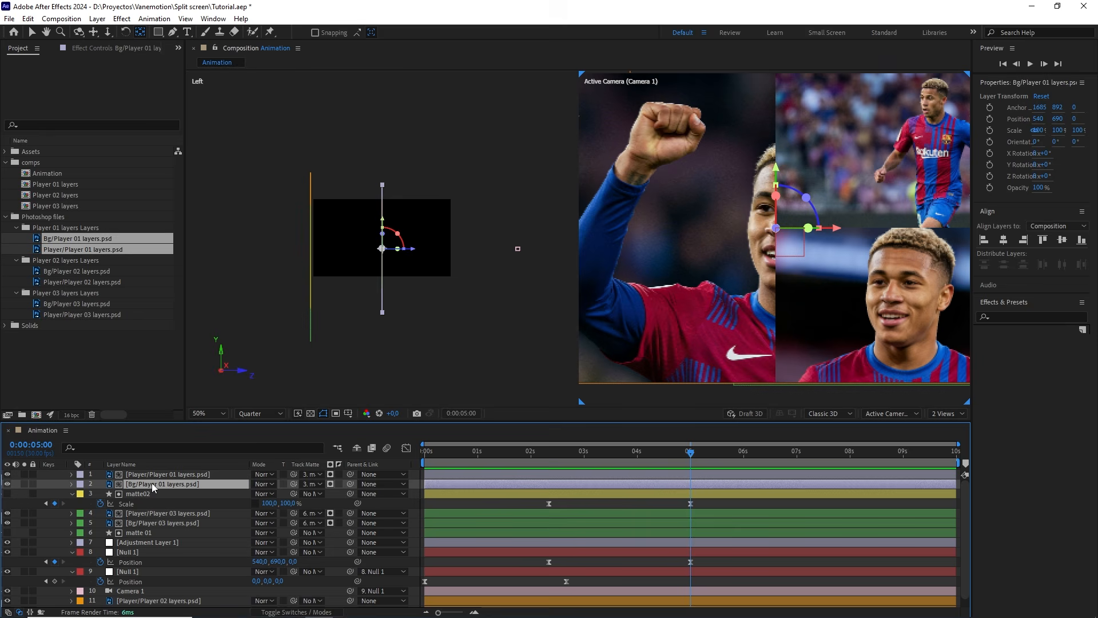
pyautogui.press('p')
pyautogui.moveTo(292, 493); pyautogui.dragTo(324, 488)
pyautogui.scroll(-2, 709, 320)
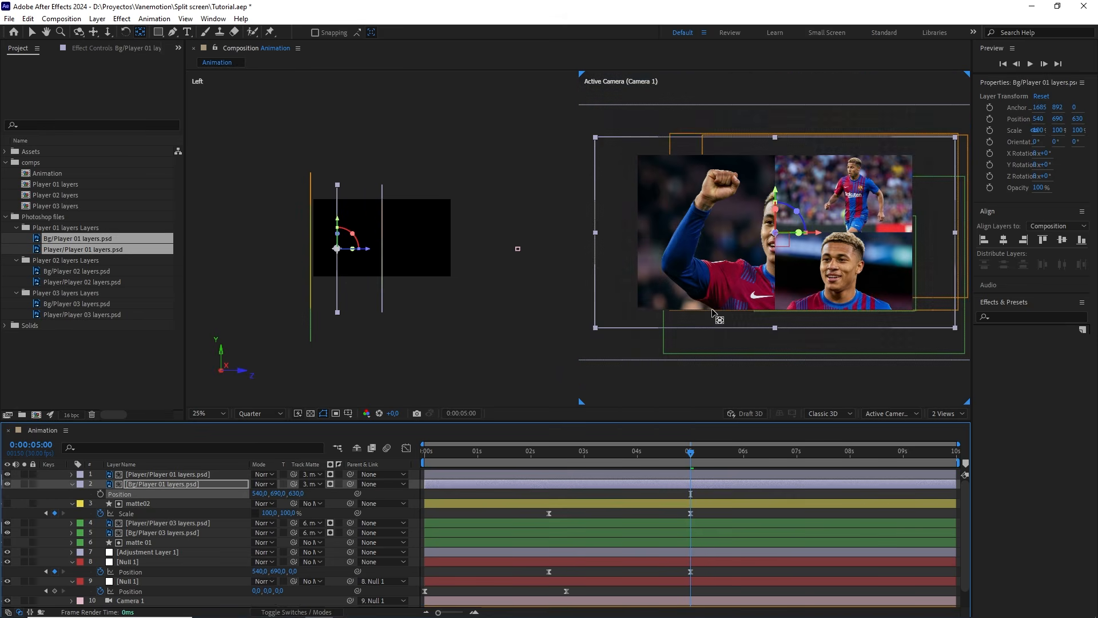
pyautogui.click(293, 493)
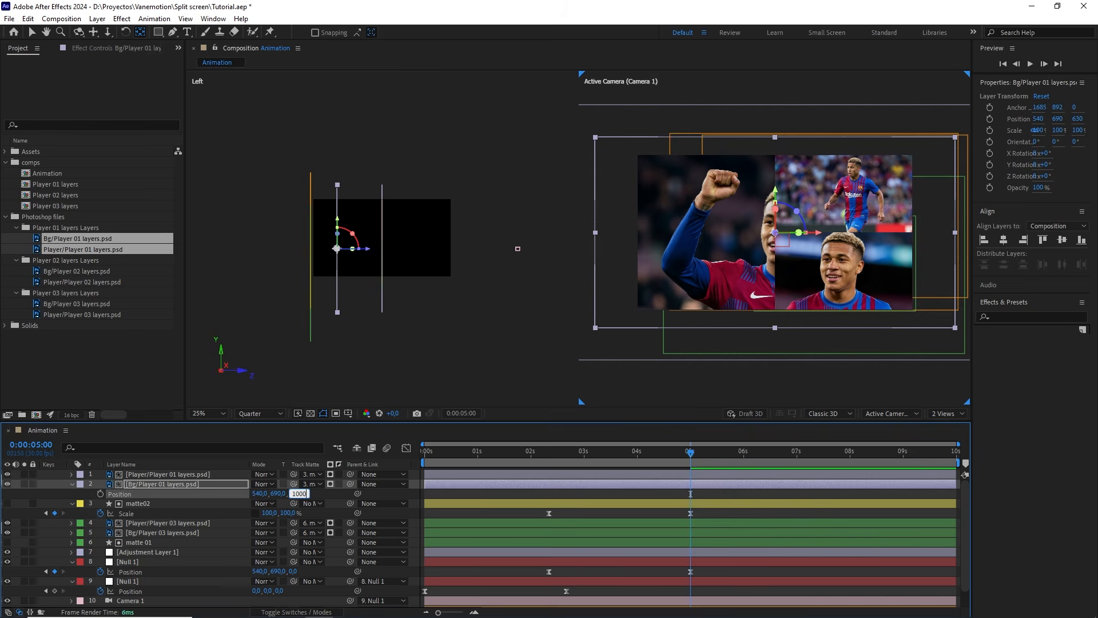
pyautogui.write('1000')
pyautogui.press('Return')
# - Scale the Player/Player 01 layer to 60% in all dimensions
pyautogui.click(223, 475)
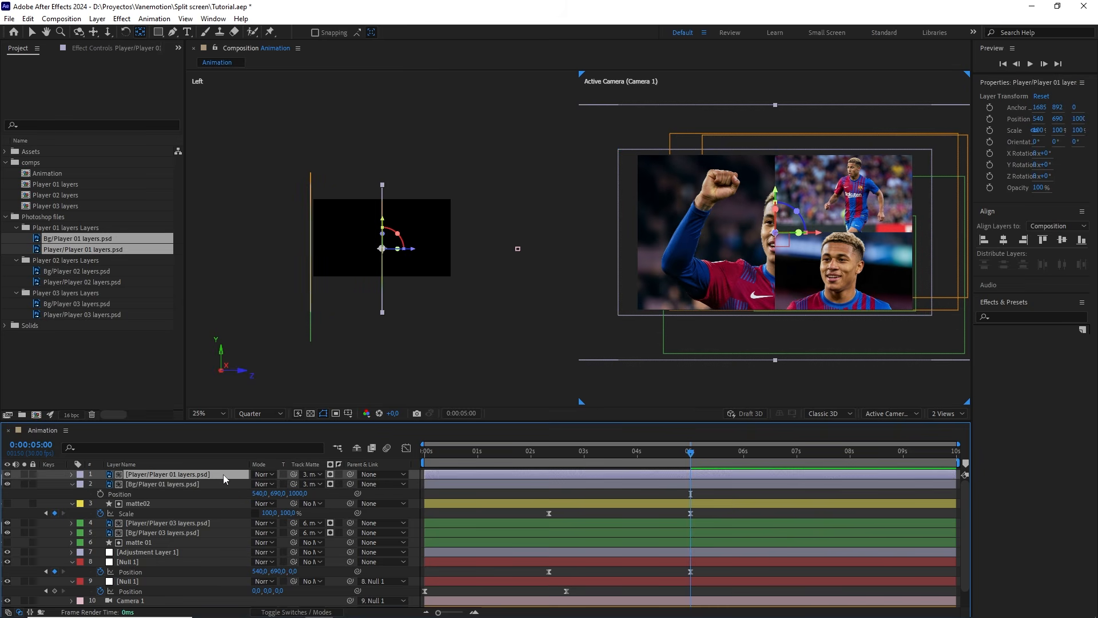
pyautogui.press('s')
pyautogui.moveTo(283, 484); pyautogui.dragTo(283, 484)
pyautogui.click(298, 484)
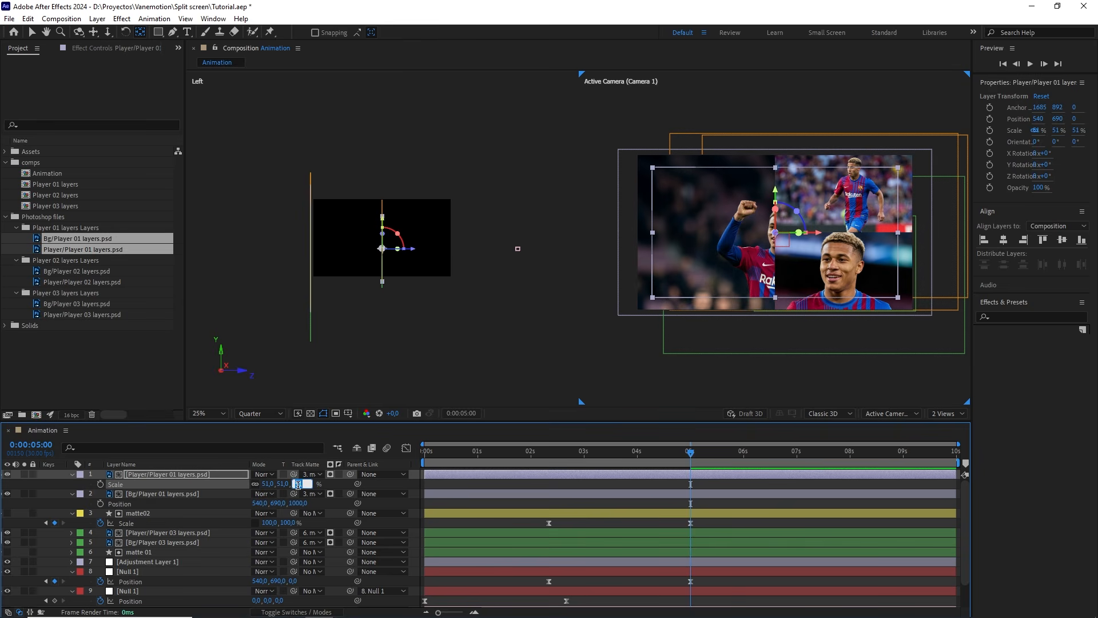
pyautogui.press('Return')
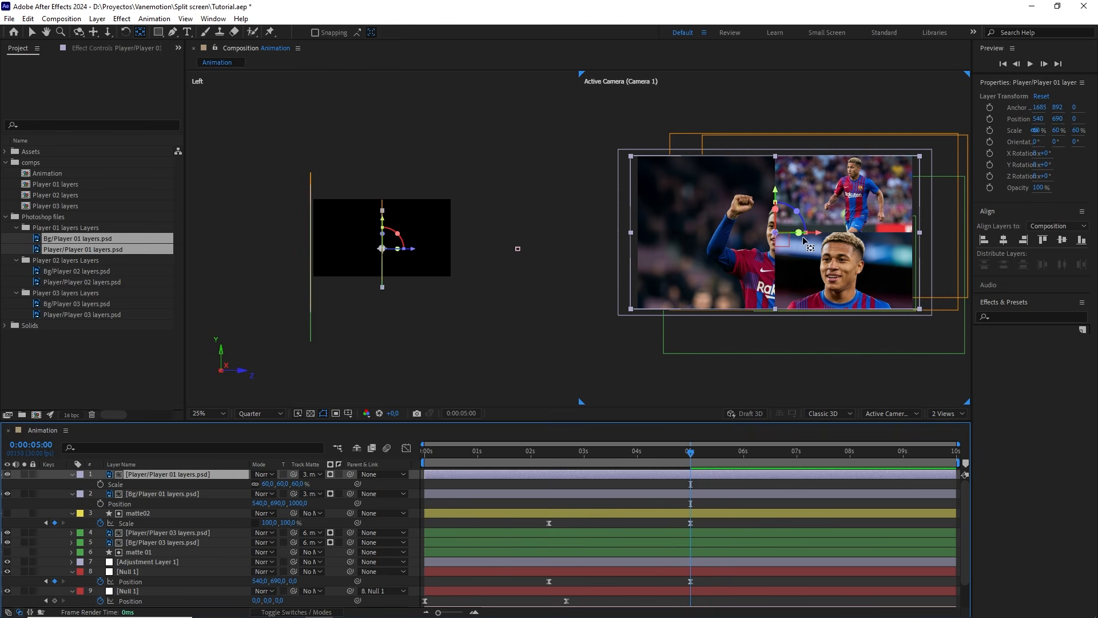
# - Move the Player/Player 01 layer left to an X position of about 92 and return to a single view
pyautogui.press('v')
pyautogui.moveTo(821, 239); pyautogui.dragTo(755, 240)
pyautogui.click(941, 413)
pyautogui.click(945, 420)
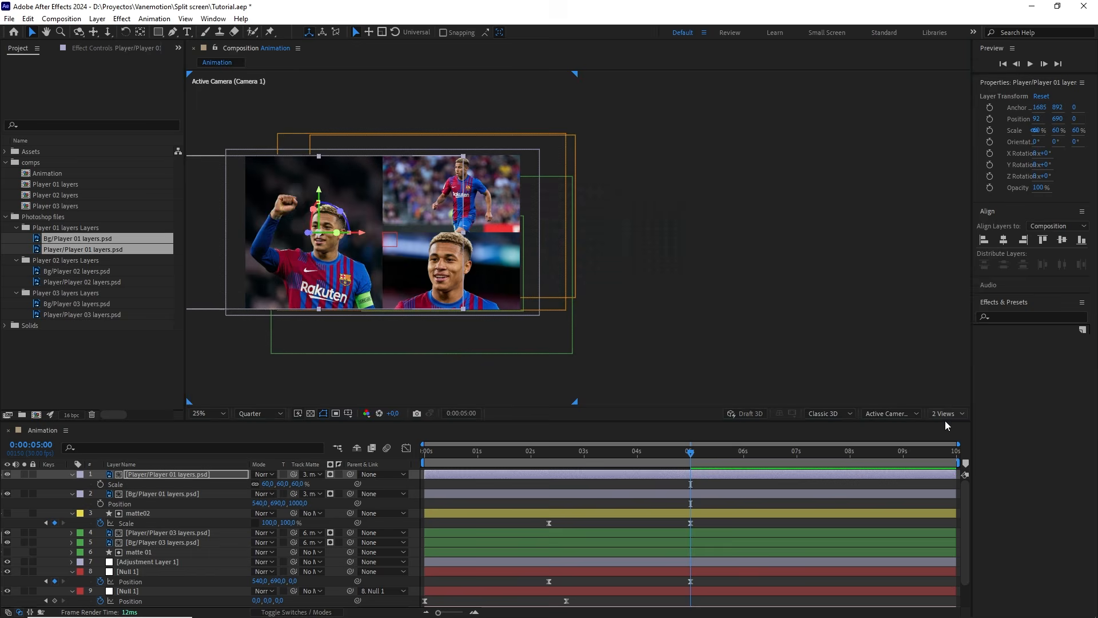
# - End the work area just past 0:00:05:00, return to the start, and show the composition at Fit zoom and Full resolution
pyautogui.moveTo(702, 453)
pyautogui.mouseDown()
pyautogui.moveTo(637, 453)
pyautogui.moveTo(692, 455)
pyautogui.mouseUp()
pyautogui.press('n')
pyautogui.press('Home')
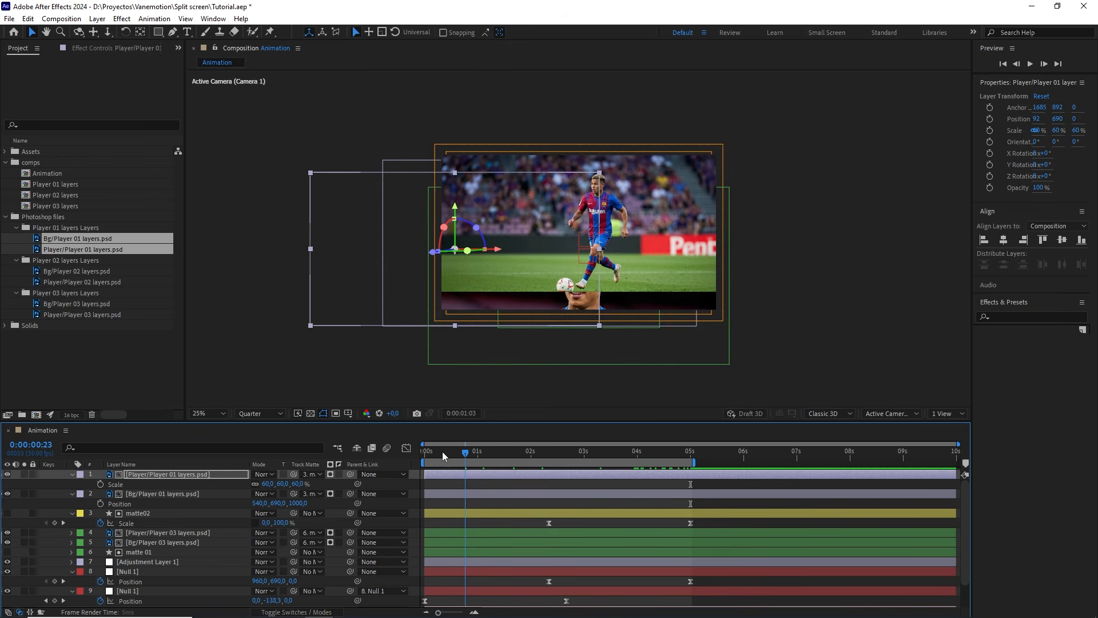
pyautogui.click(218, 414)
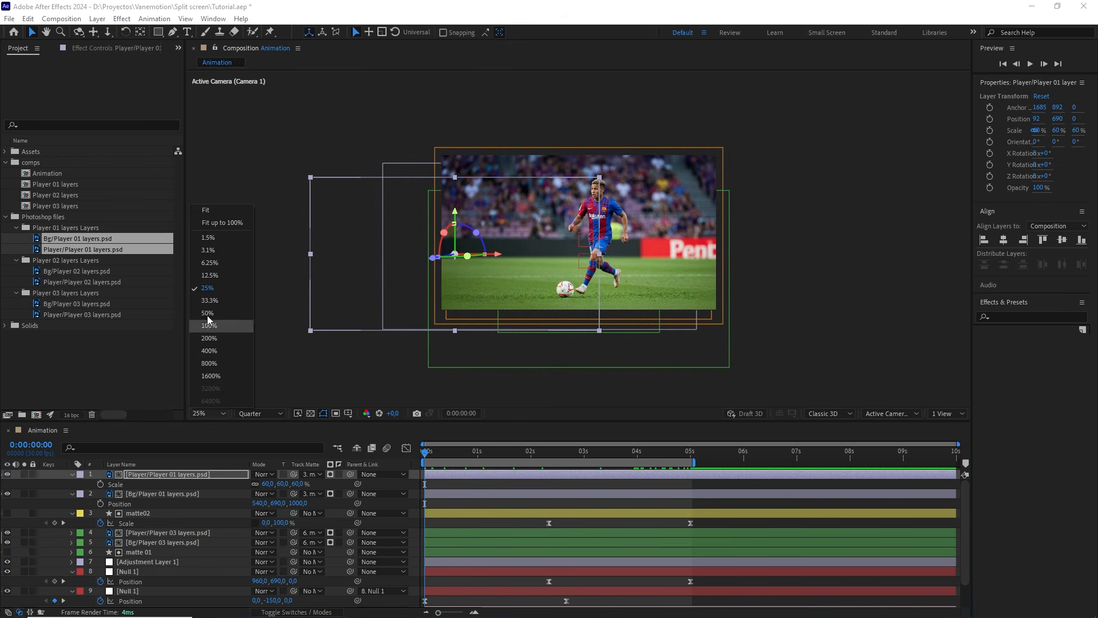
pyautogui.click(211, 214)
pyautogui.click(254, 413)
pyautogui.click(259, 437)
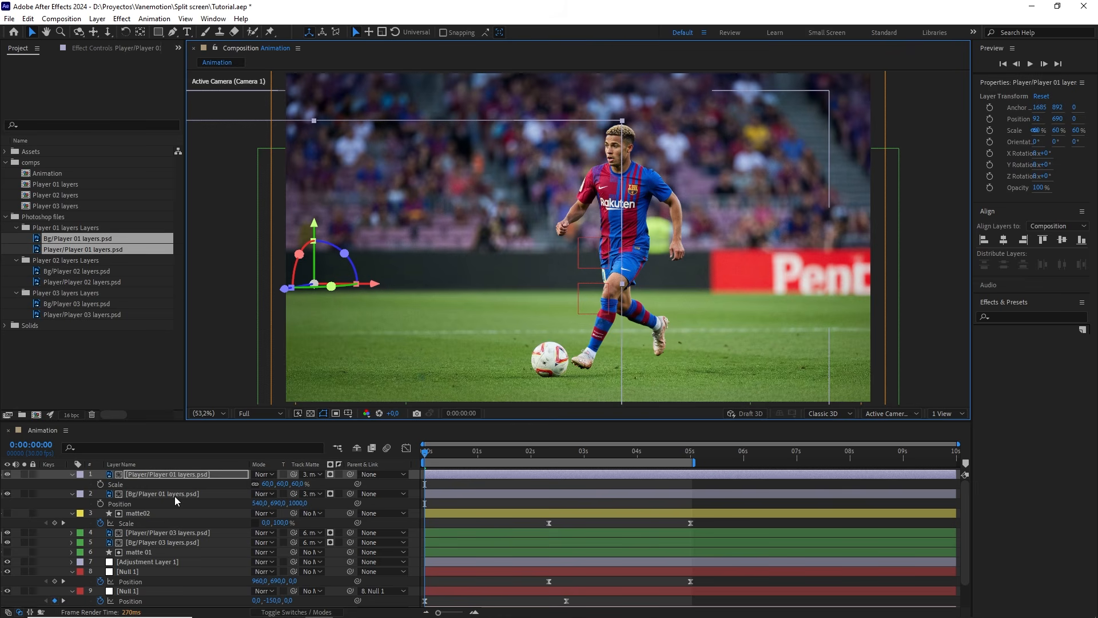
# - Collapse the properties of all layers and preview the animation from the start
pyautogui.click(143, 473)
pyautogui.hotkey('ctrl', 'a')
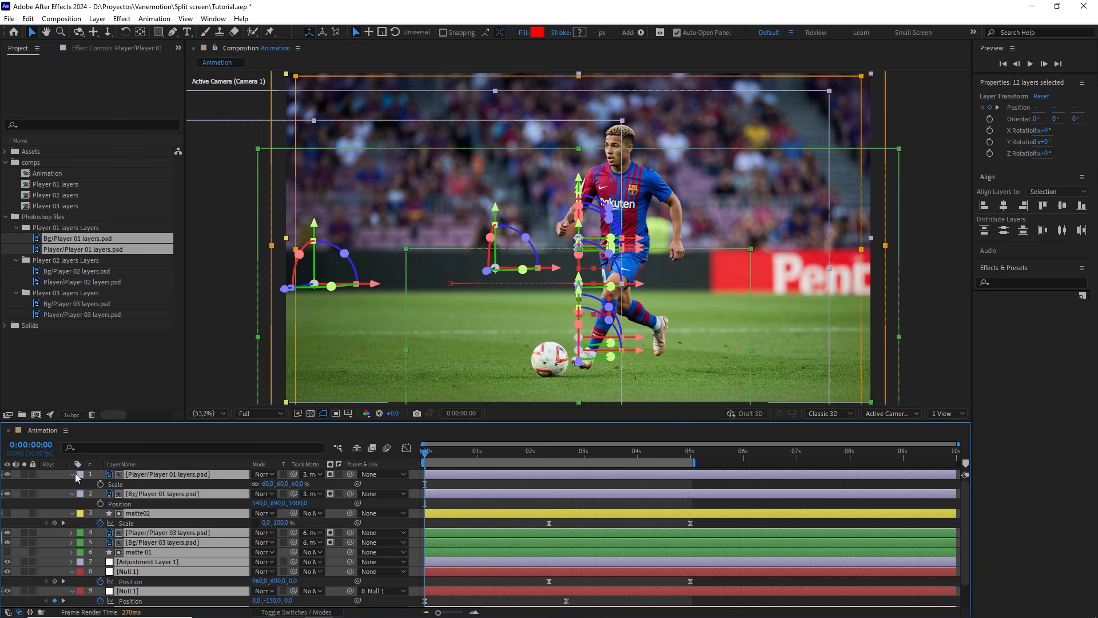
pyautogui.click(71, 474)
pyautogui.click(201, 593)
pyautogui.press('space')
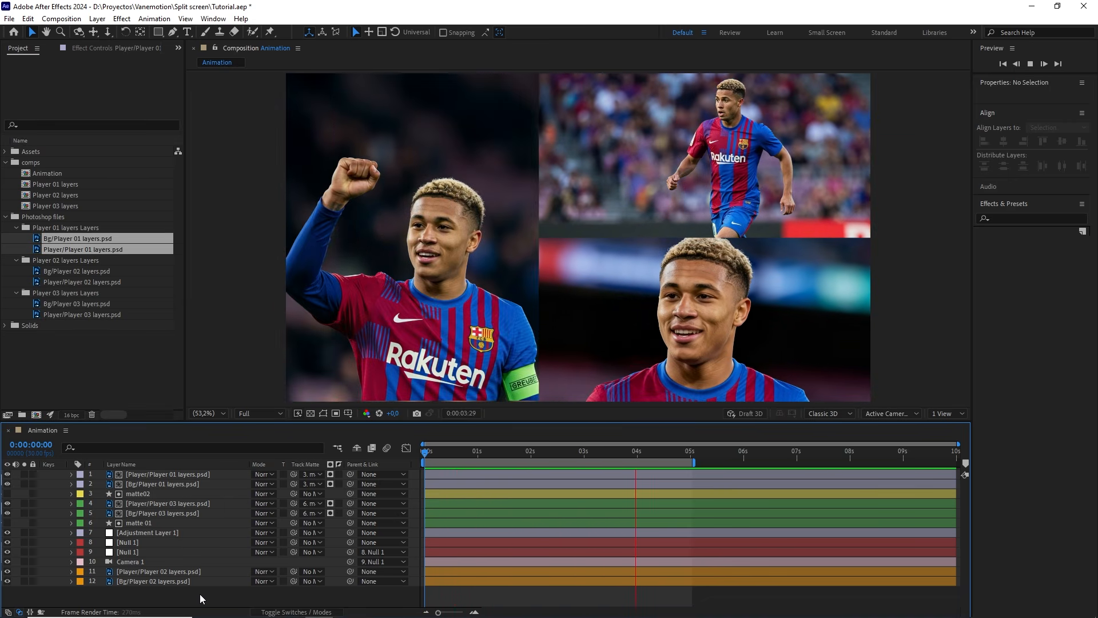
pyautogui.press('space')
# - Reset the work area to the full composition and duplicate the upper null, layer 8, with its position keyframes at 0:00:05:00
pyautogui.click(154, 541)
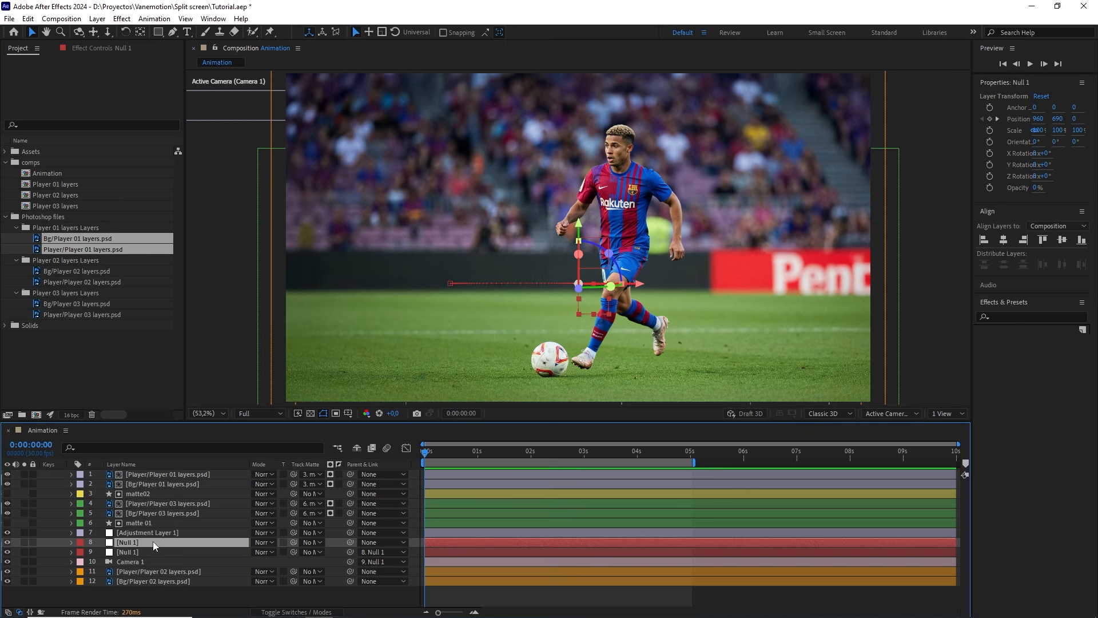
pyautogui.press('p')
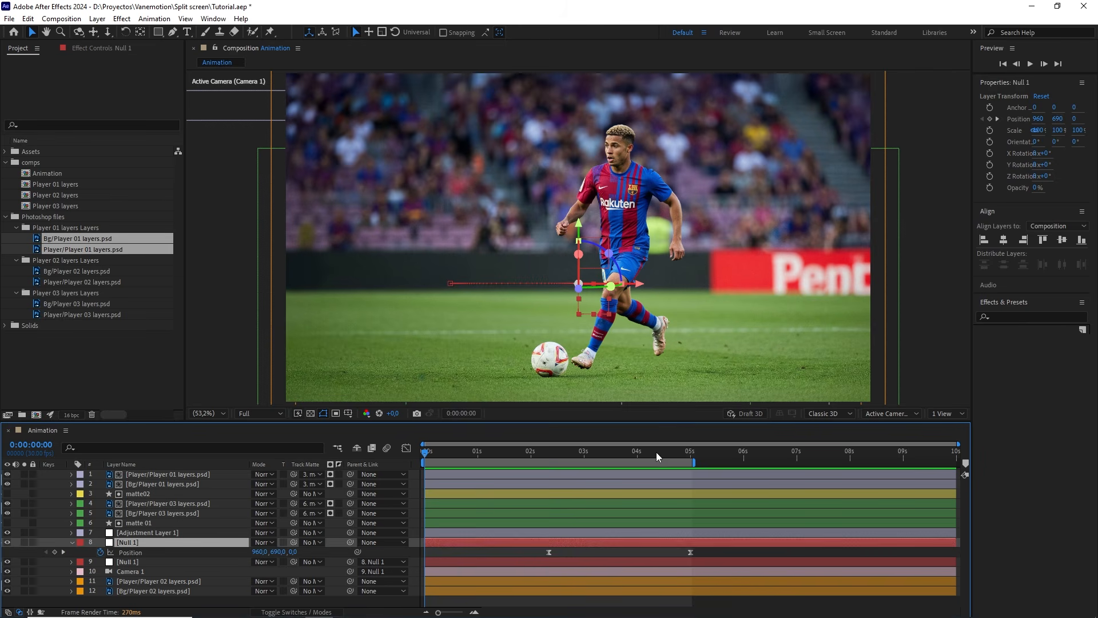
pyautogui.doubleClick(673, 462)
pyautogui.click(683, 452)
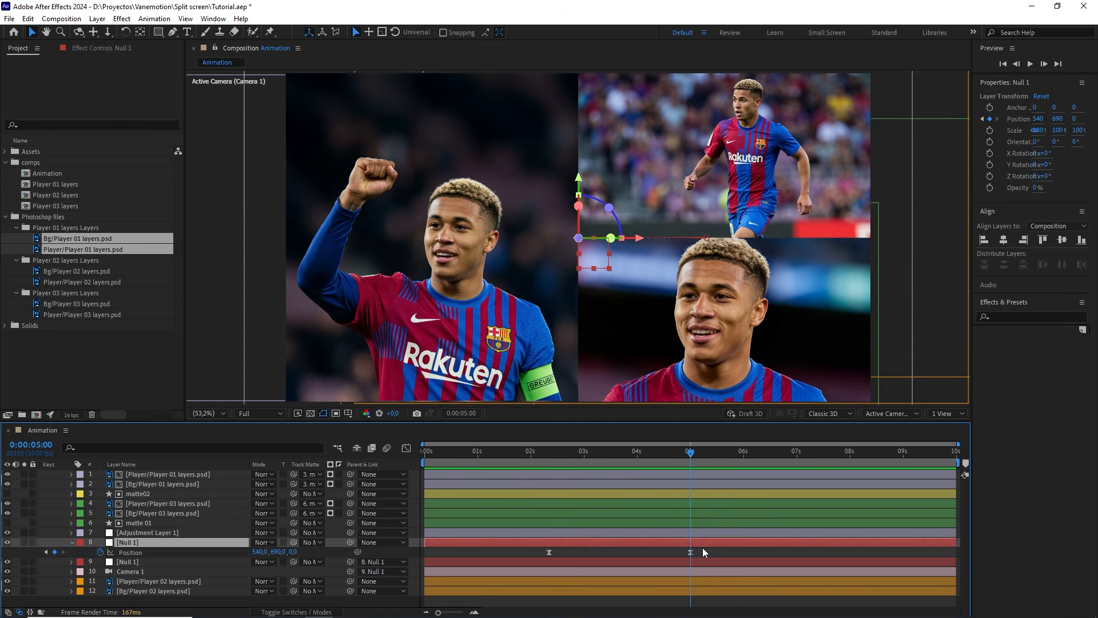
pyautogui.hotkey('ctrl', 'd')
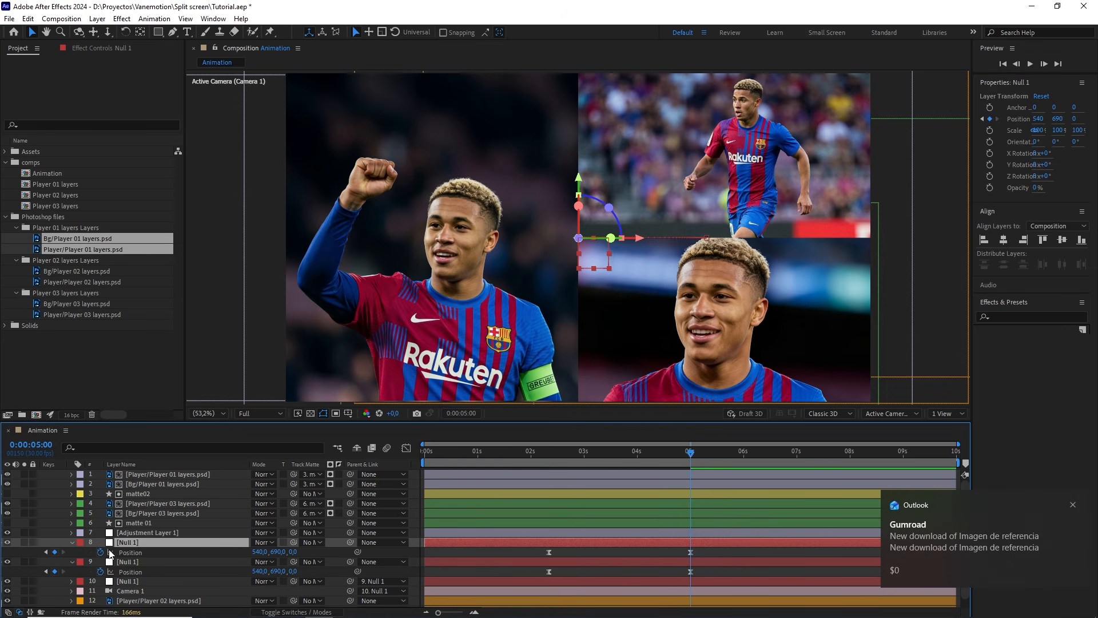
# - Remove the duplicated null's position keyframes and set a new position keyframe at 0:00:04:20
pyautogui.click(100, 551)
pyautogui.hotkey('shift', 'pageup')
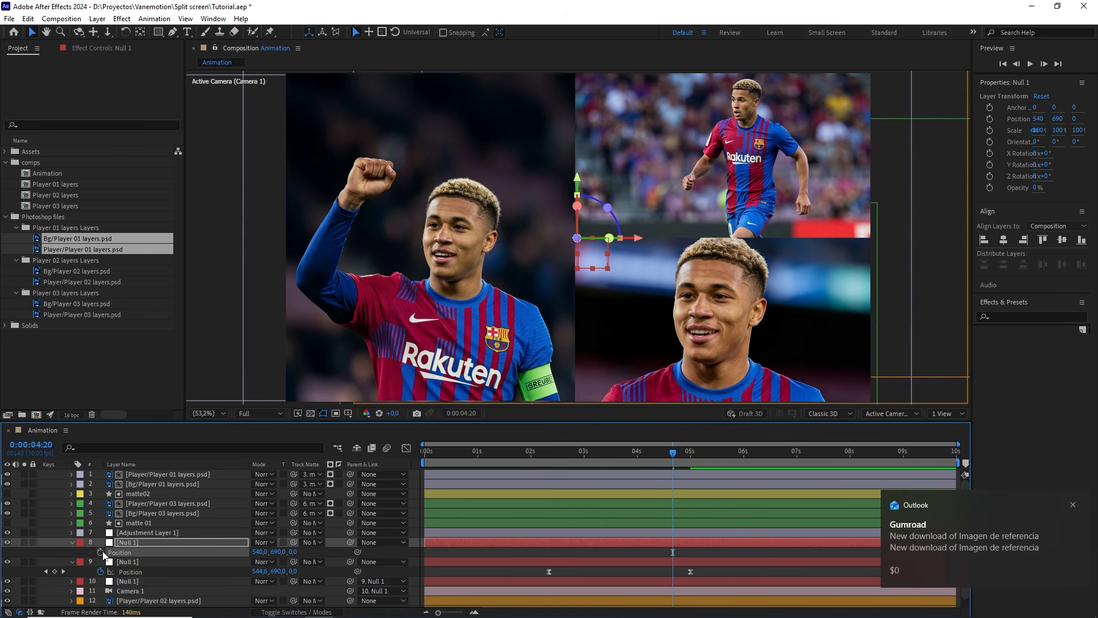
pyautogui.click(101, 552)
# - Parent the layer 9 null to the layer 8 null and set layer 8's Z position to 300 at 0:00:07:10
pyautogui.click(228, 562)
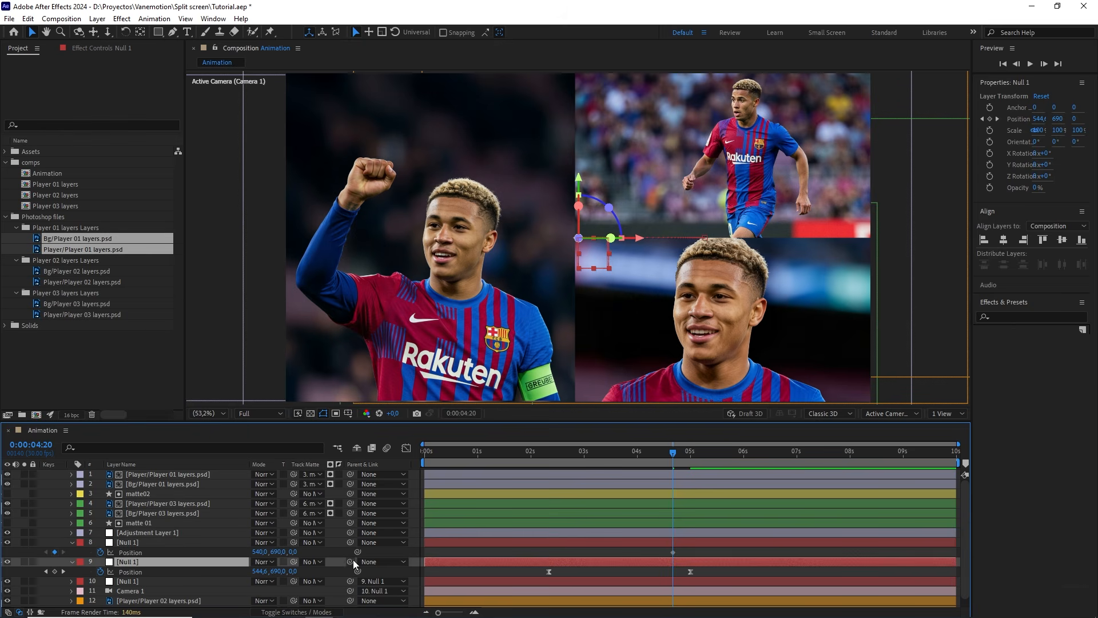
pyautogui.moveTo(348, 561); pyautogui.dragTo(203, 544)
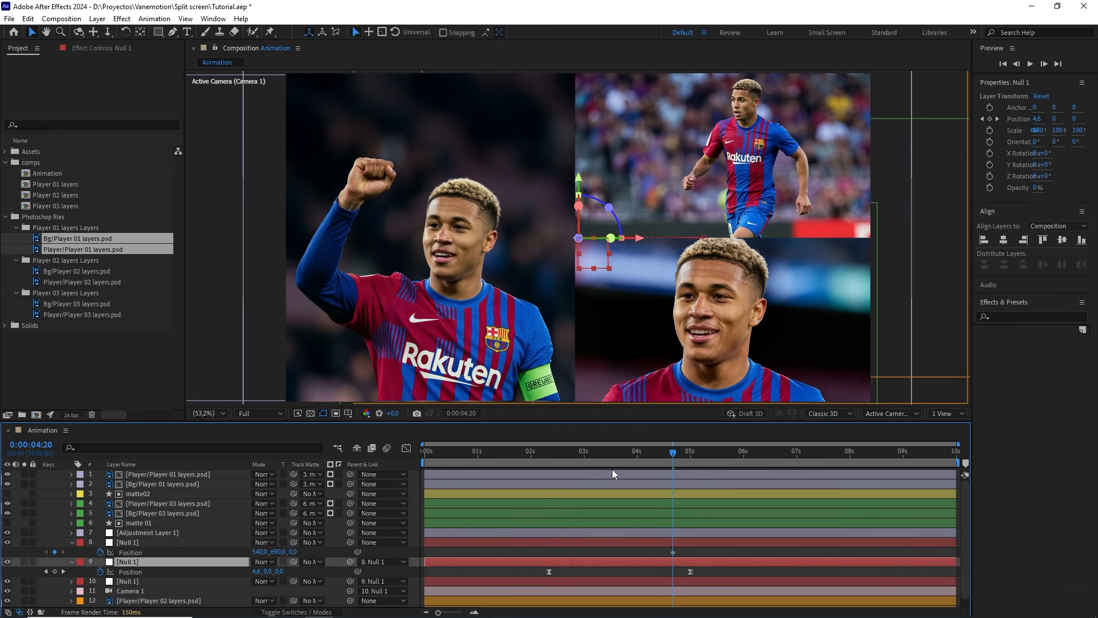
pyautogui.moveTo(674, 451); pyautogui.dragTo(818, 468)
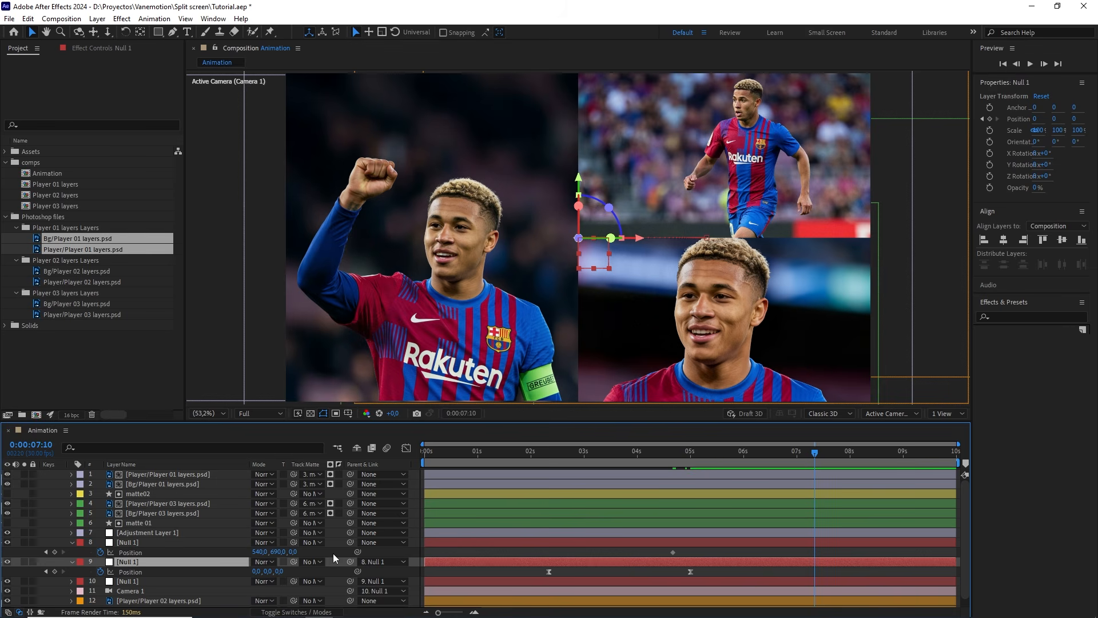
pyautogui.moveTo(294, 554); pyautogui.dragTo(308, 554)
pyautogui.click(300, 551)
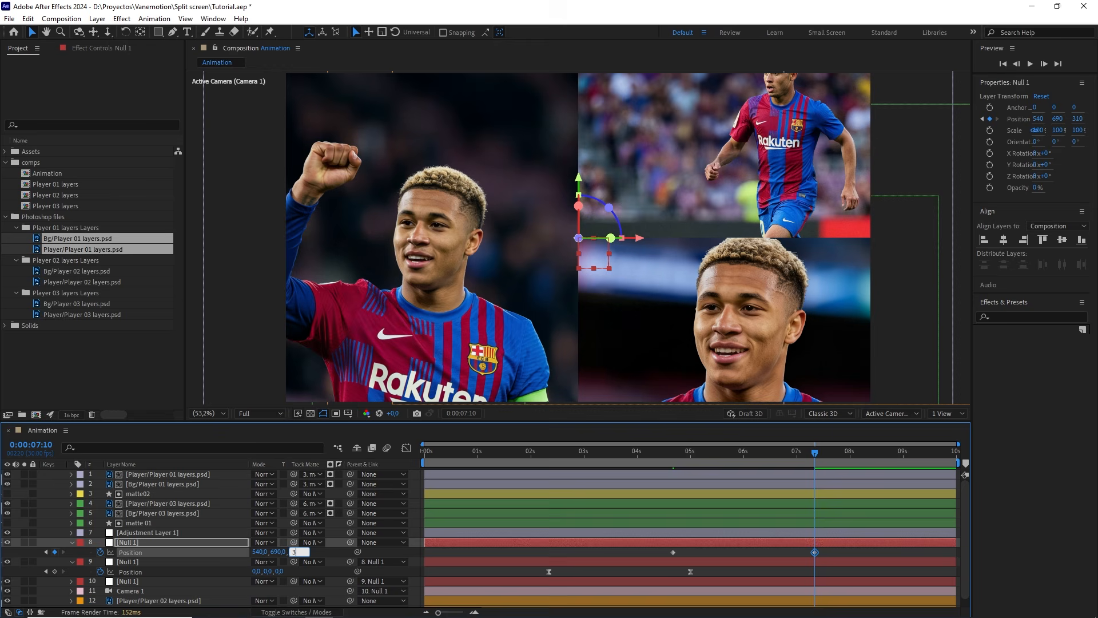
pyautogui.write('300')
# - Easy Ease both position keyframes of the layer 8 null with incoming and outgoing velocity influence of 75%
pyautogui.moveTo(828, 550); pyautogui.dragTo(645, 554)
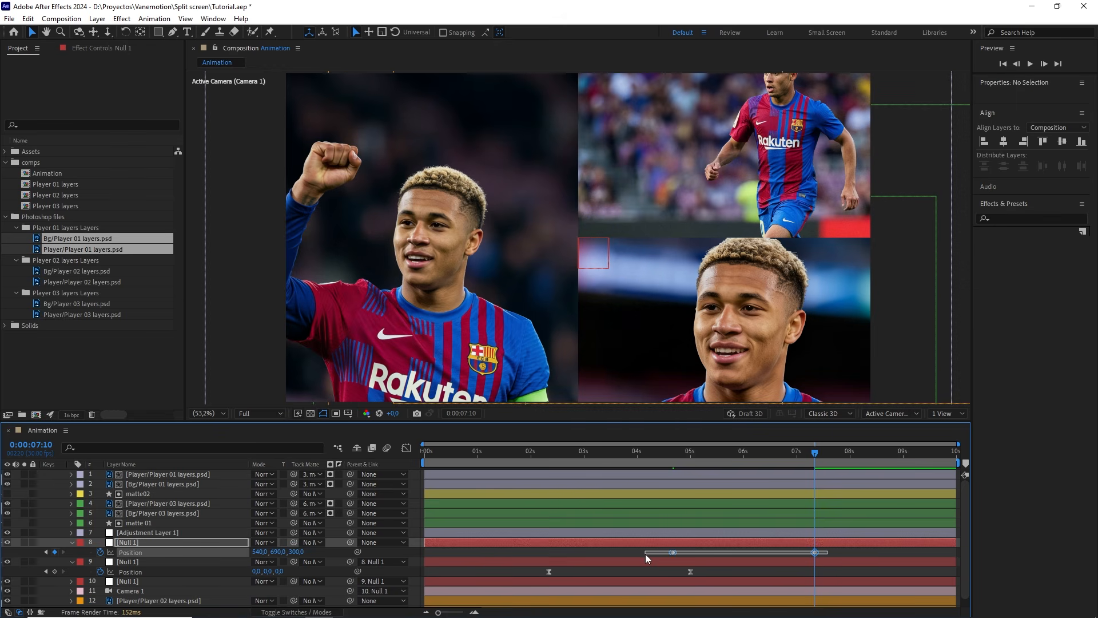
pyautogui.press('F9')
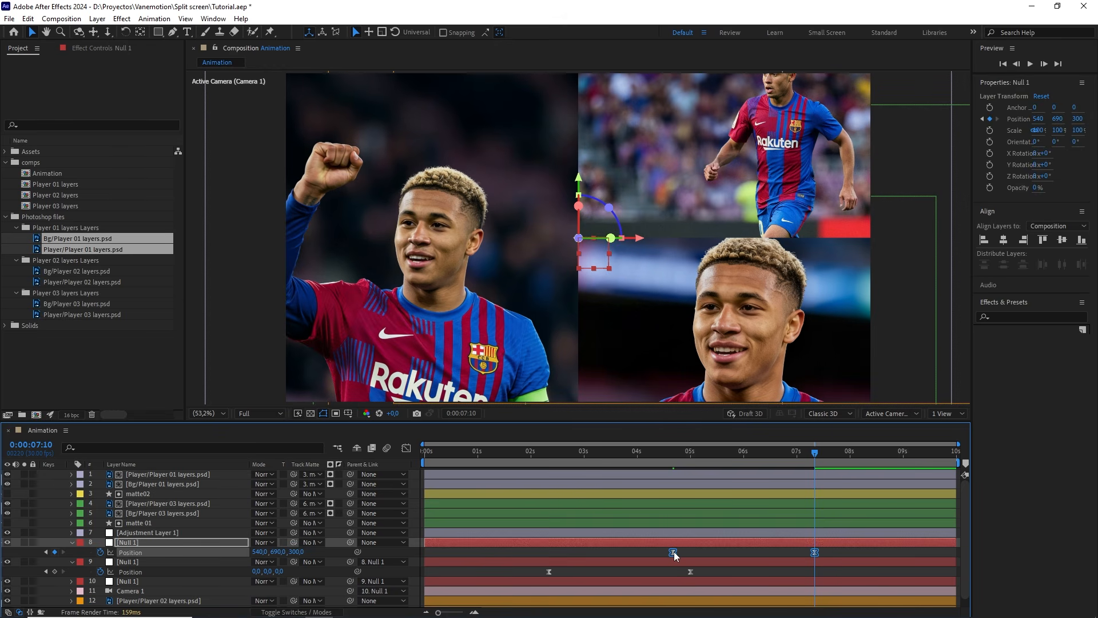
pyautogui.rightClick(674, 551)
pyautogui.click(699, 534)
pyautogui.click(629, 373)
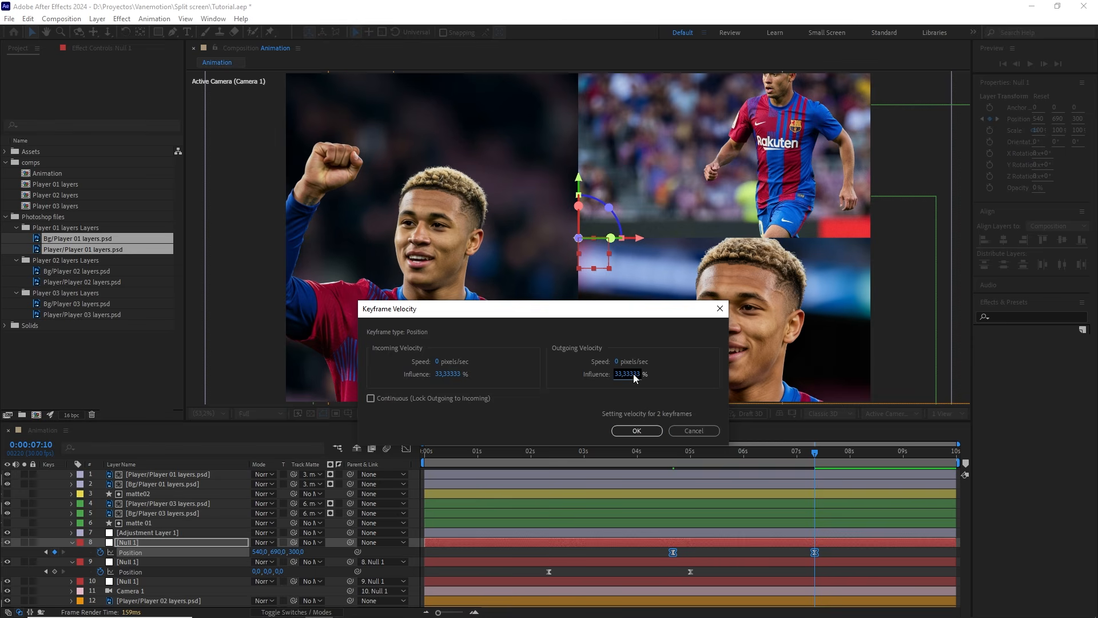
pyautogui.write('75')
pyautogui.click(448, 374)
pyautogui.write('75')
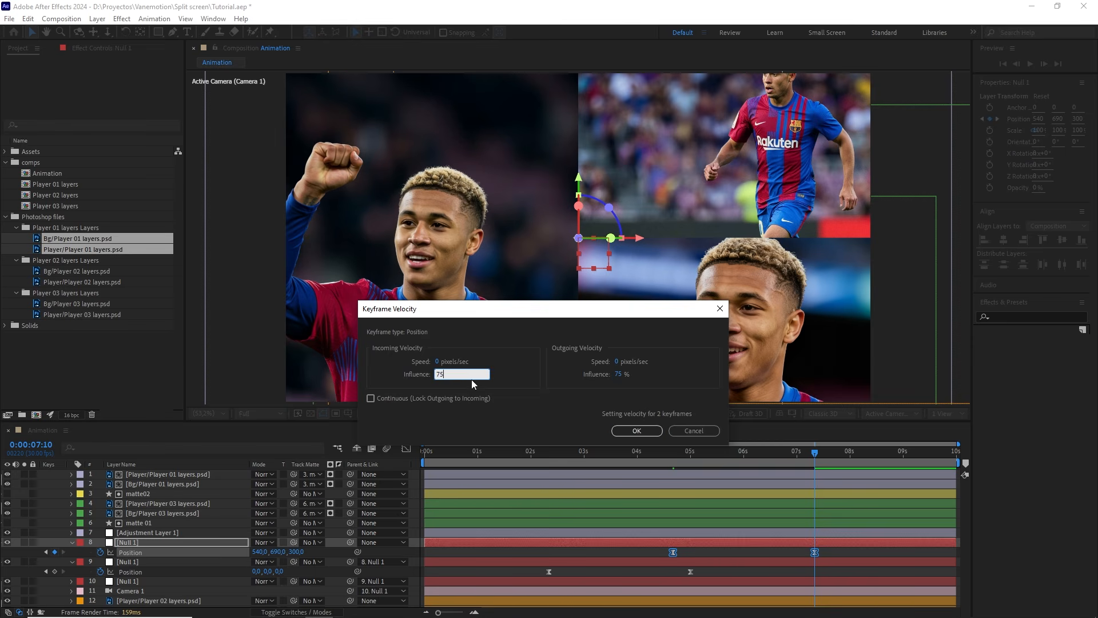
pyautogui.click(636, 430)
# - Set the preview resolution to Quarter and play the null's new move from around 0:00:04:20
pyautogui.moveTo(691, 457); pyautogui.dragTo(667, 458)
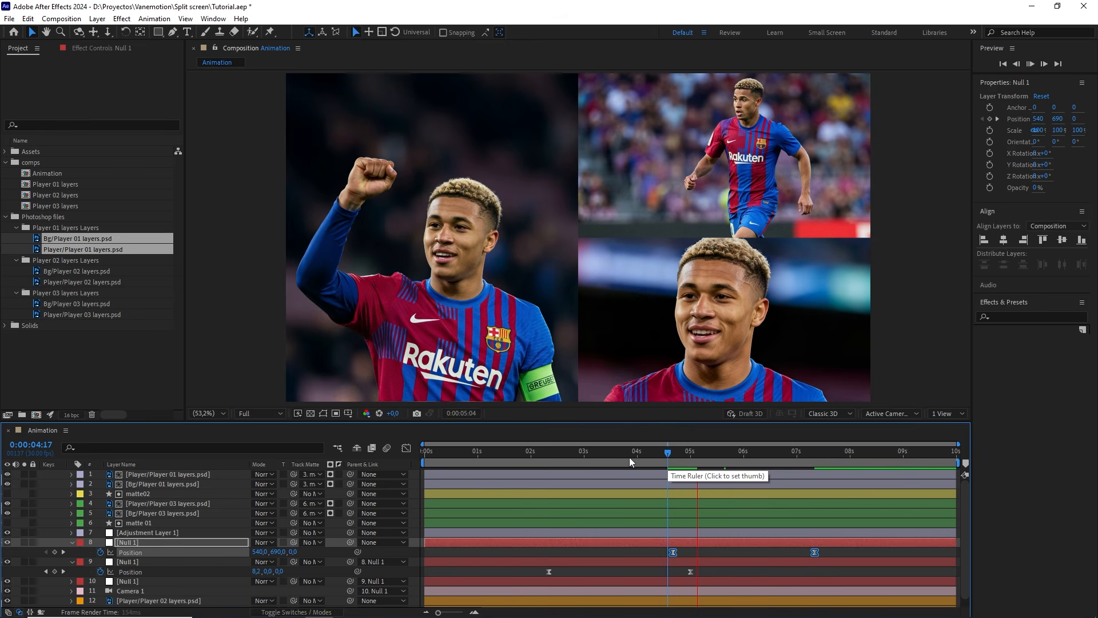
pyautogui.press('space')
pyautogui.click(261, 412)
pyautogui.click(271, 449)
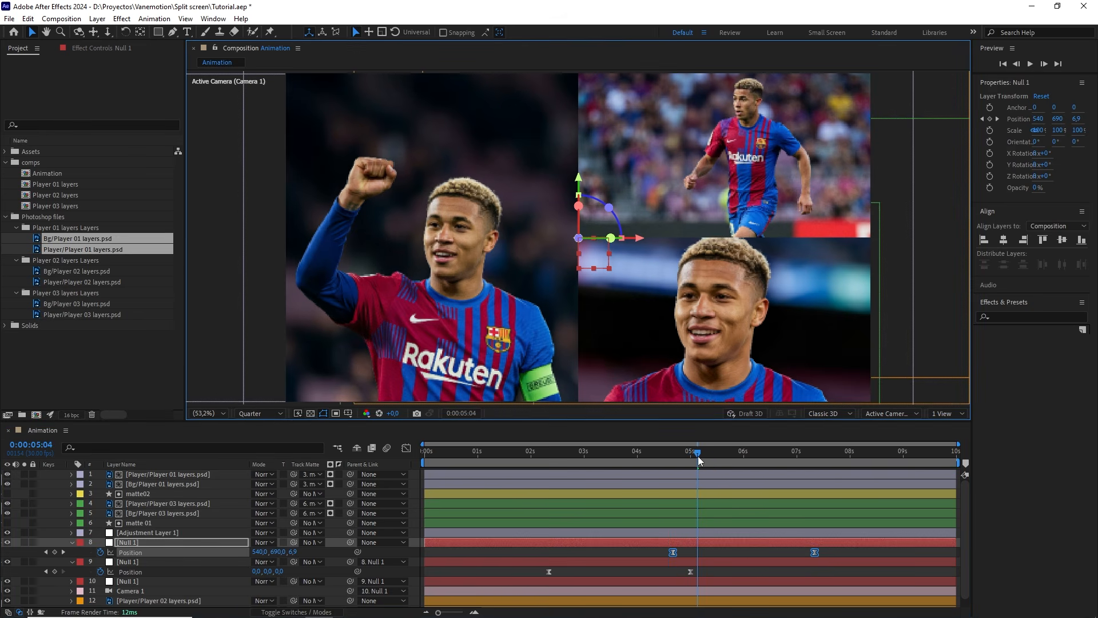
pyautogui.moveTo(697, 455); pyautogui.dragTo(676, 454)
pyautogui.press('space')
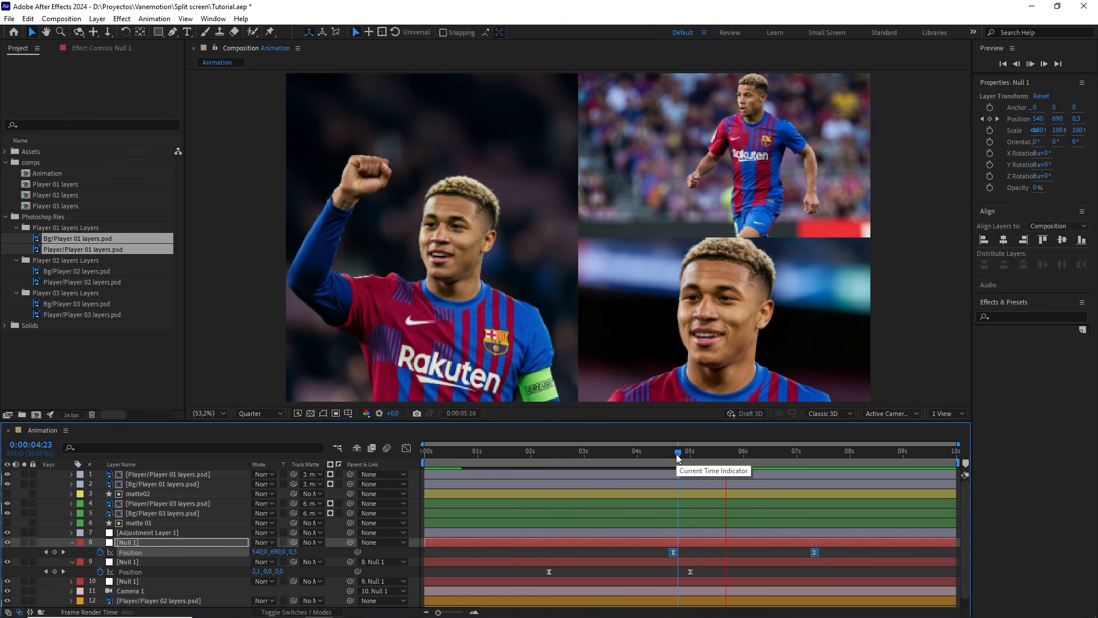
pyautogui.press('space')
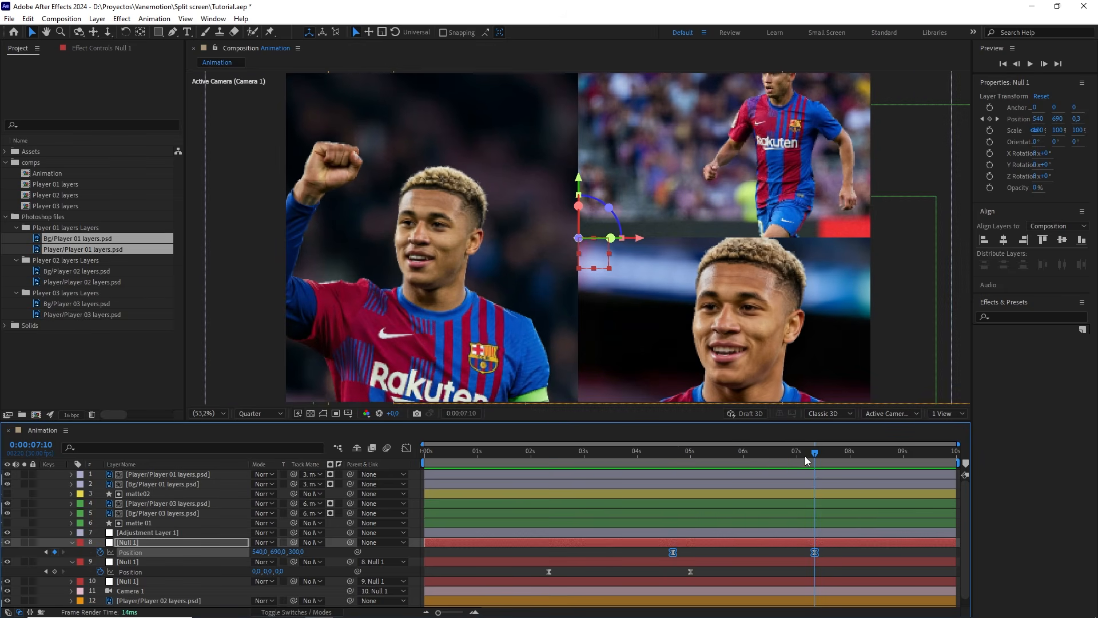
pyautogui.moveTo(804, 455); pyautogui.dragTo(751, 459)
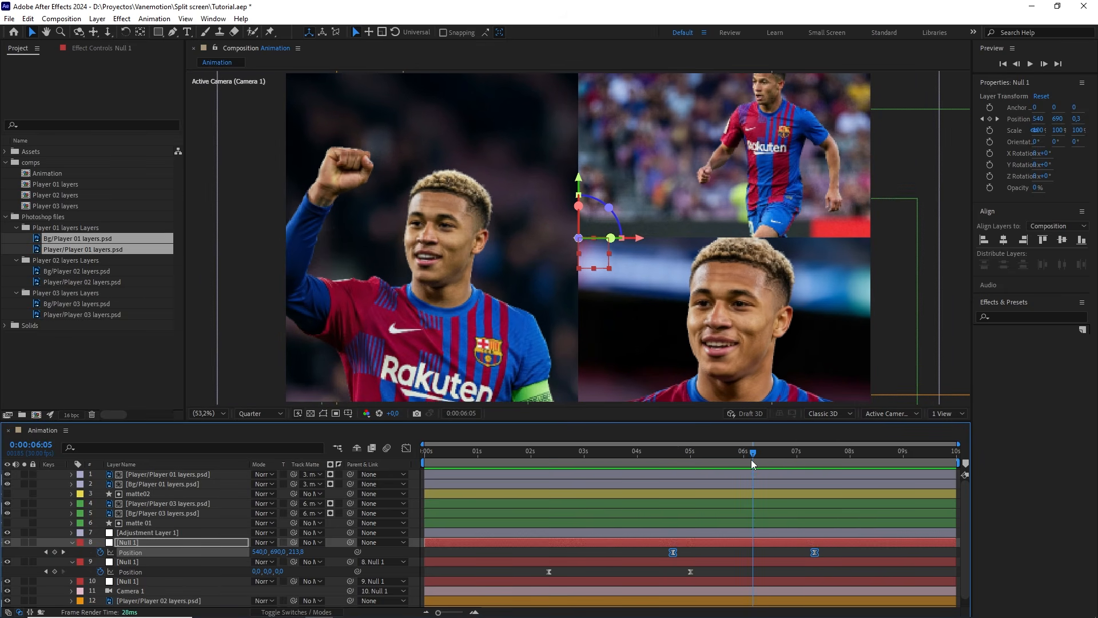
# - Create an empty shape layer at the top of the Animation composition
pyautogui.click(413, 540)
pyautogui.rightClick(387, 550)
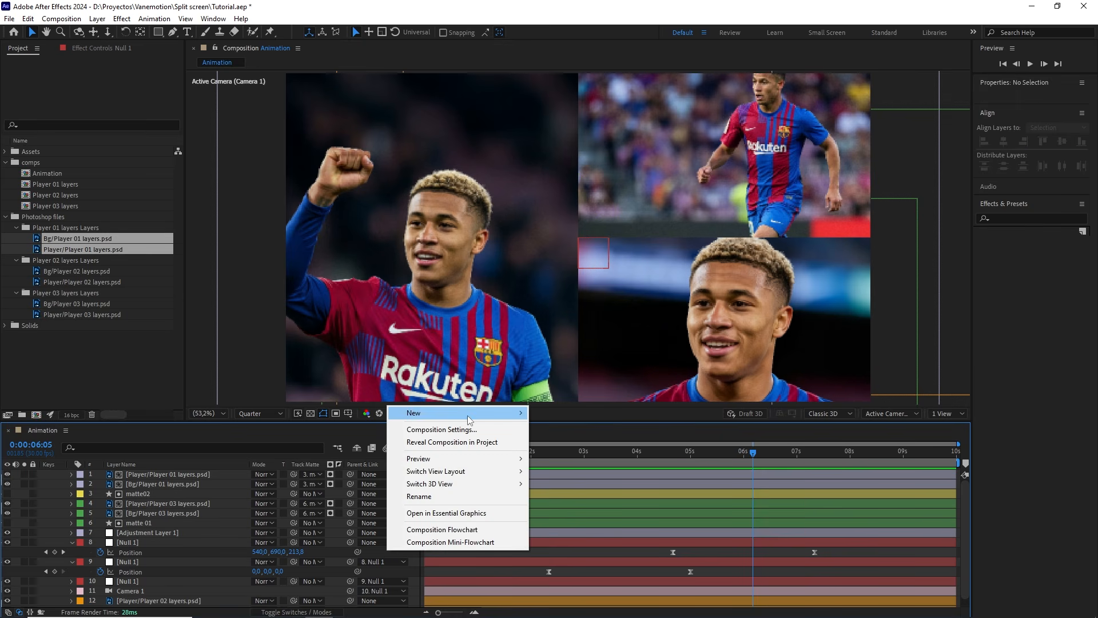
pyautogui.moveTo(468, 414)
pyautogui.click(569, 491)
pyautogui.press('q')
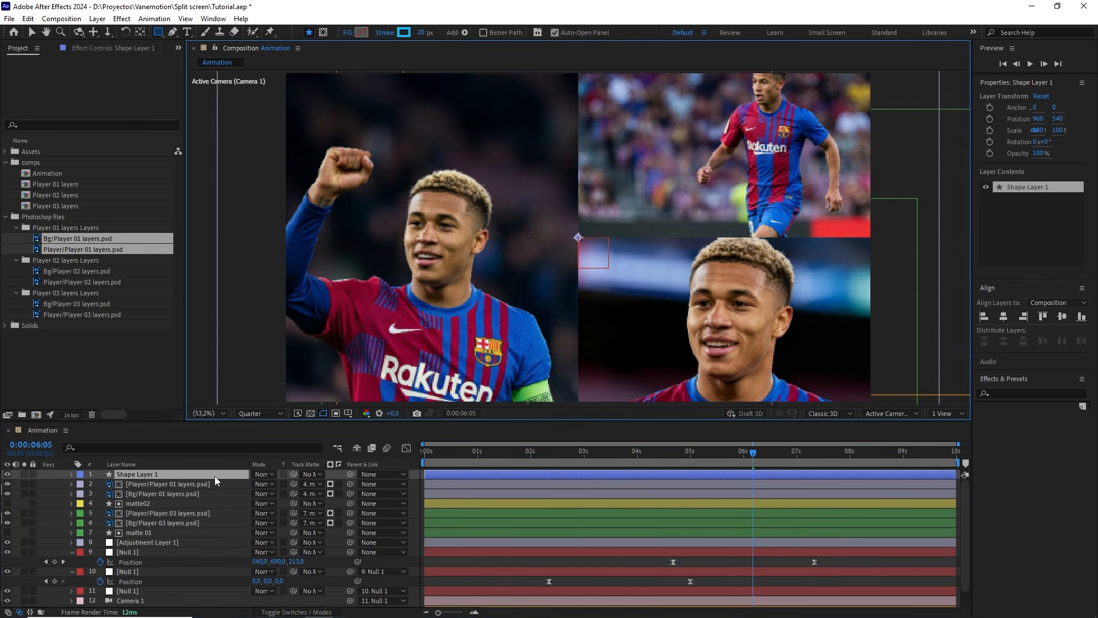
# - Rename the new shape layer as matte 03 and set its label color to Orange
pyautogui.click(214, 475)
pyautogui.press('Return')
pyautogui.write('ma')
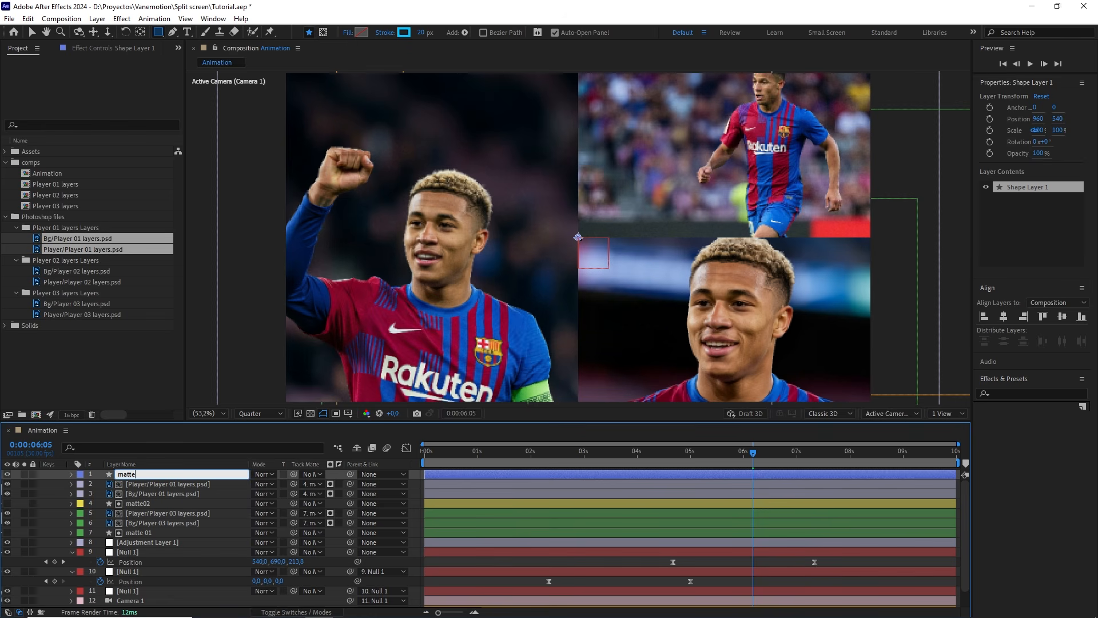
pyautogui.write('tte 03')
pyautogui.click(80, 474)
pyautogui.click(109, 407)
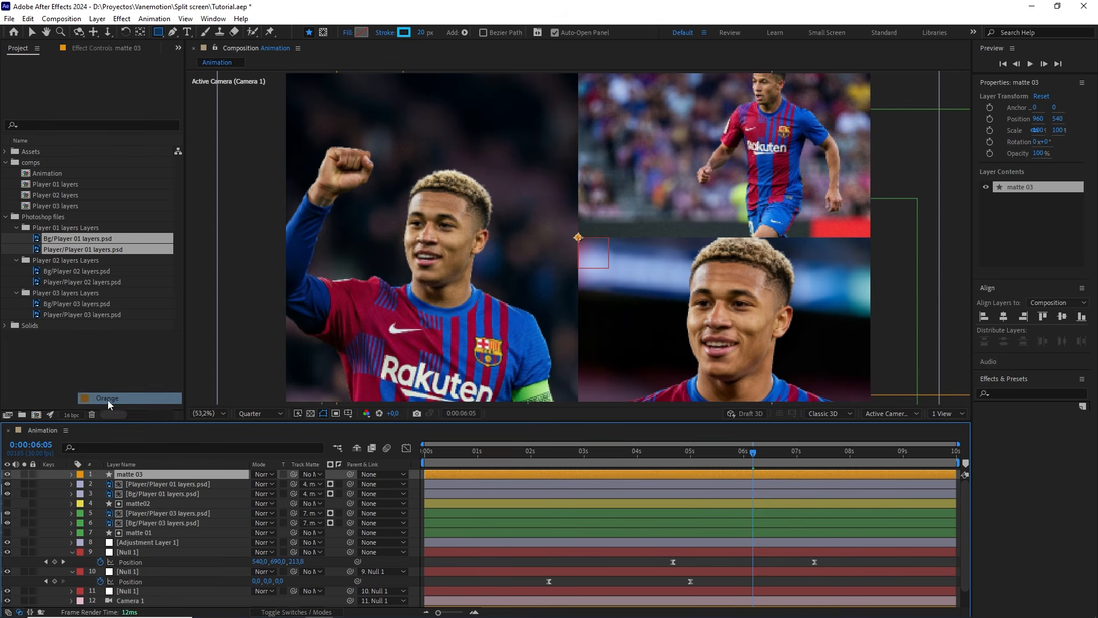
# - Add a rectangle path and a fill to the contents of matte 03
pyautogui.click(69, 474)
pyautogui.click(337, 484)
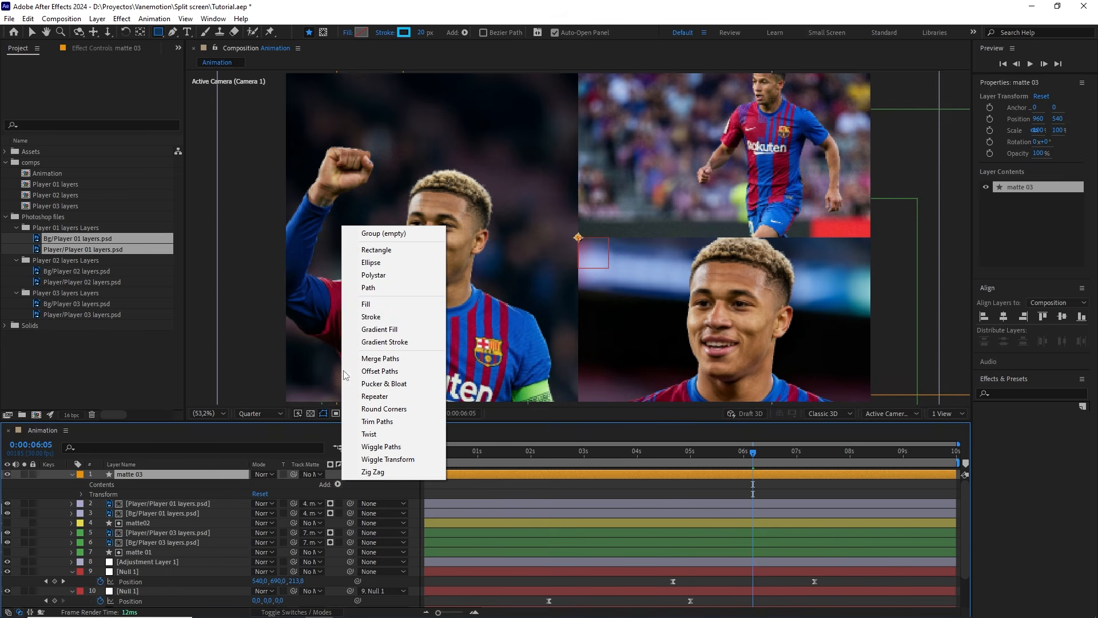
pyautogui.click(372, 250)
pyautogui.click(338, 484)
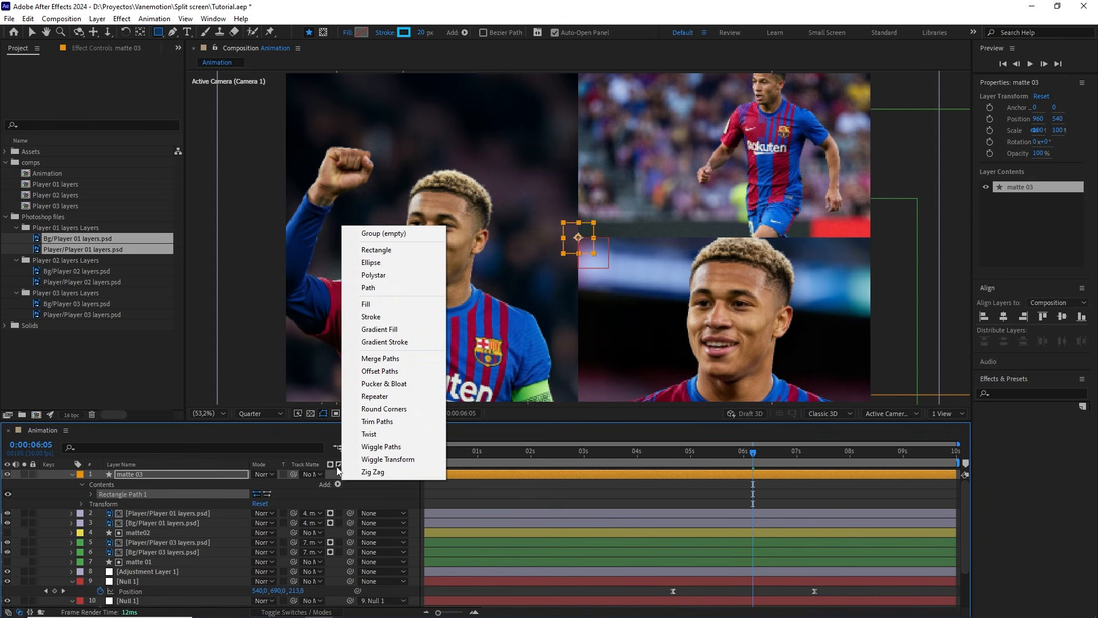
pyautogui.click(377, 317)
# - Set the size of matte 03's rectangle path to 1920 by 1080 with unlinked proportions
pyautogui.click(91, 494)
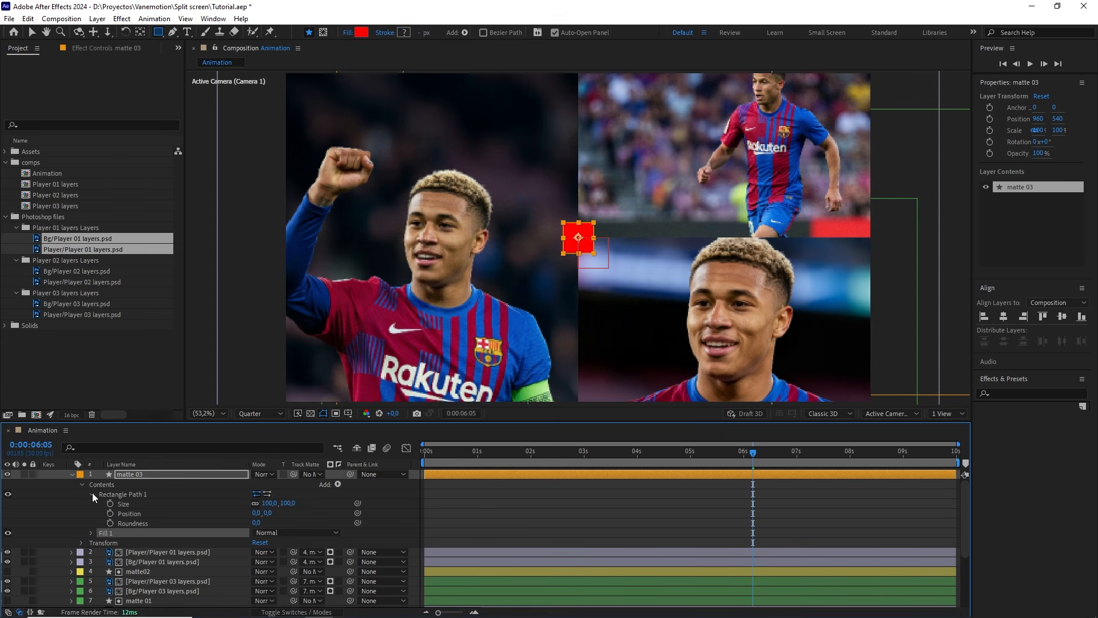
pyautogui.click(268, 503)
pyautogui.write('1920')
pyautogui.press('Tab')
pyautogui.write('10')
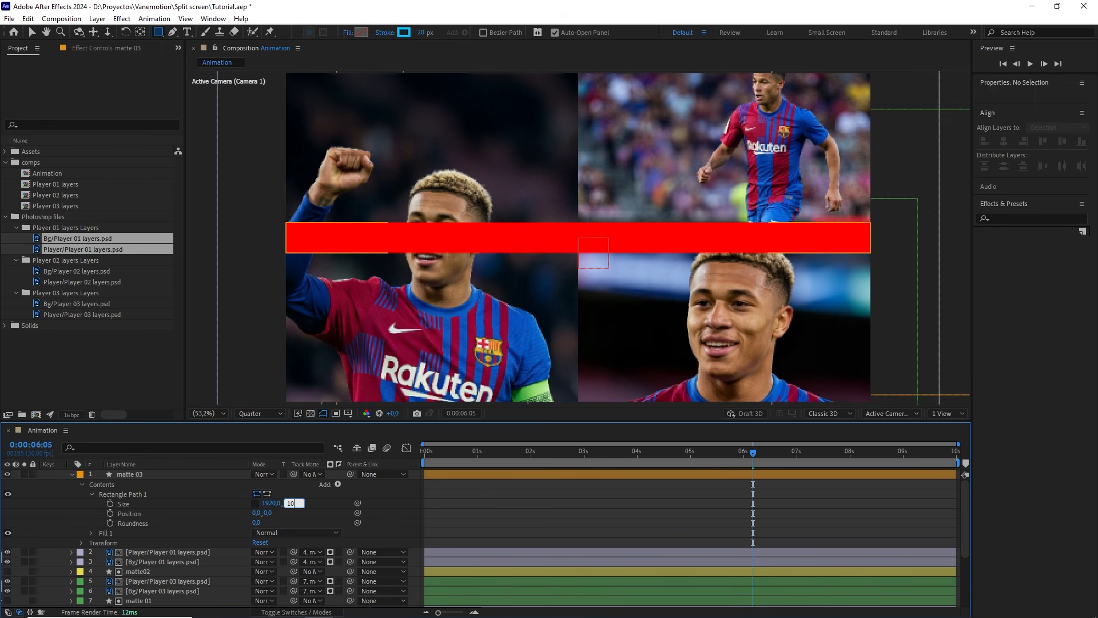
pyautogui.write('80')
pyautogui.press('Return')
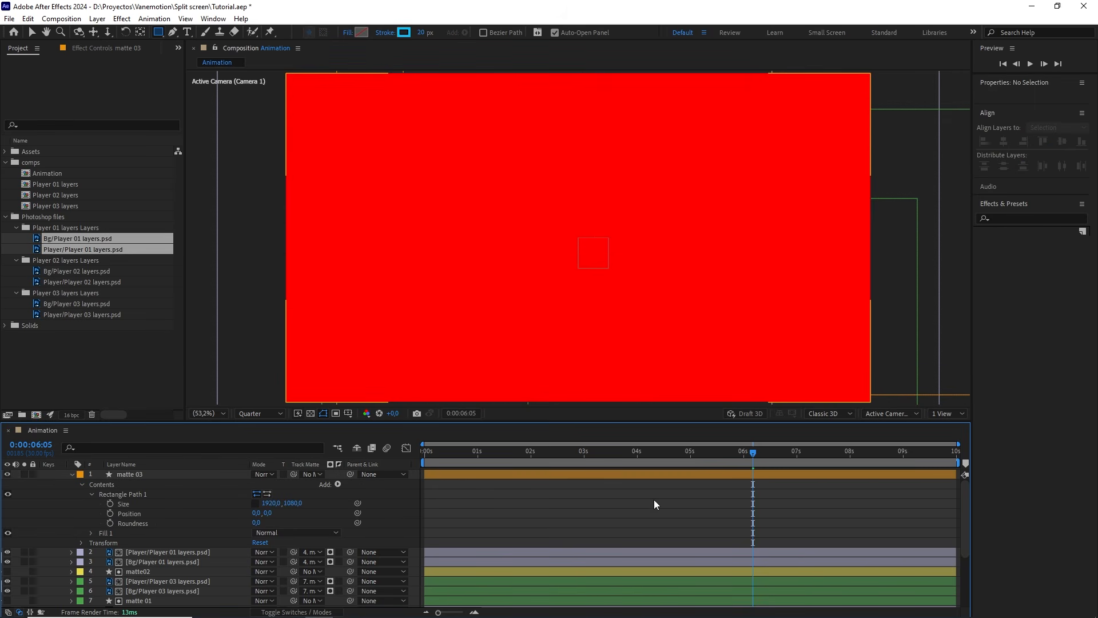
# - Set a 100% scale keyframe on matte 03 at 0:00:07:10
pyautogui.scroll(-2, 705, 497)
pyautogui.moveTo(759, 455); pyautogui.dragTo(805, 454)
pyautogui.scroll(2, 805, 537)
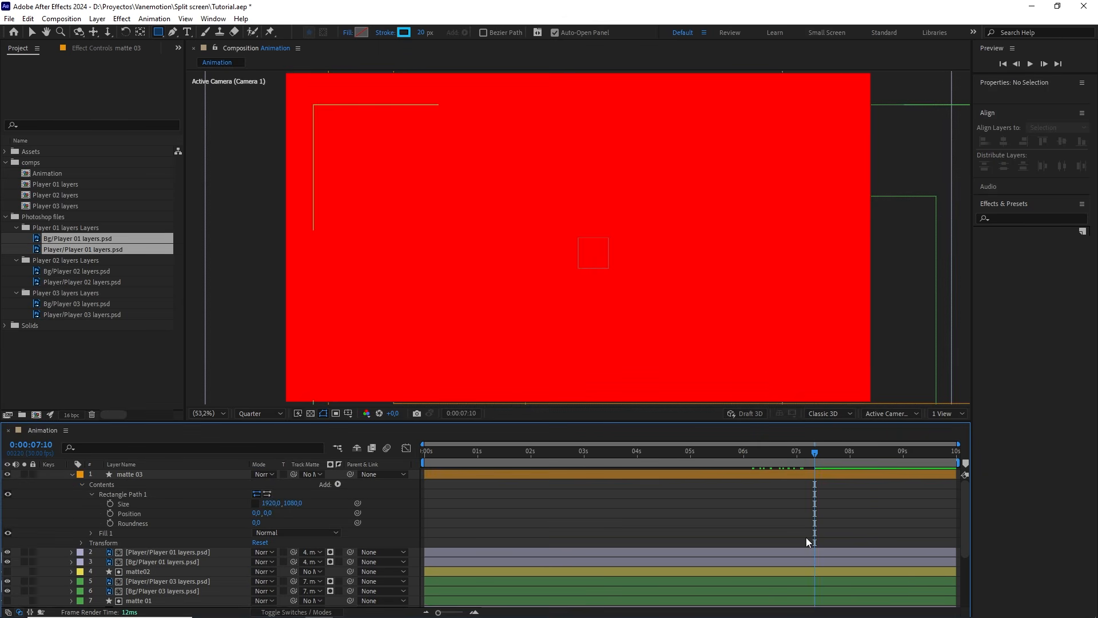
pyautogui.click(685, 474)
pyautogui.press('s')
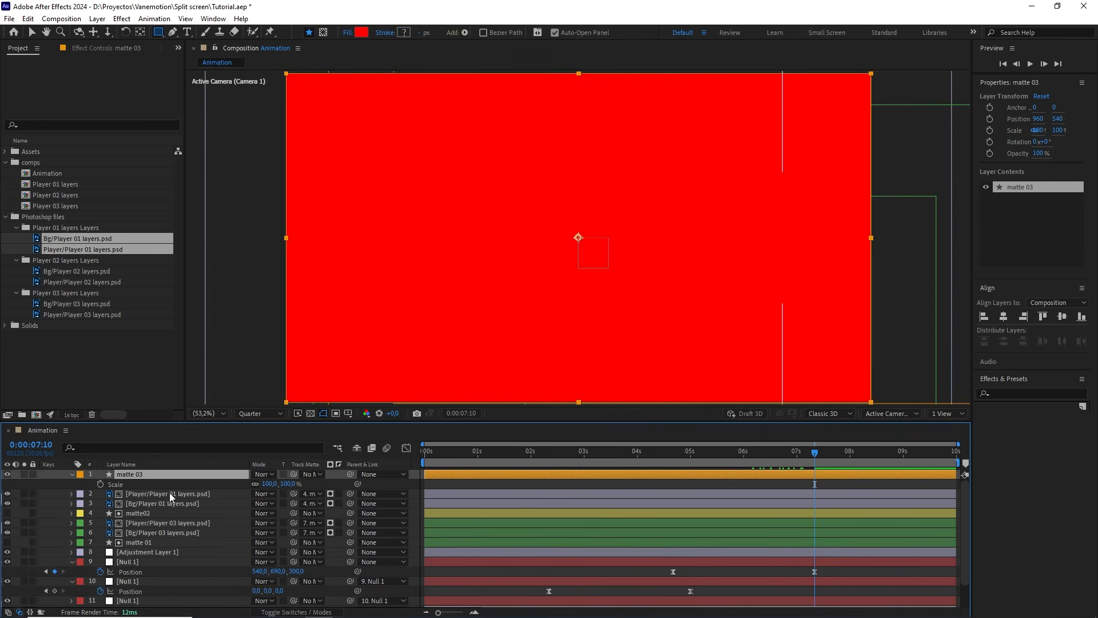
pyautogui.click(101, 484)
# - Unlink matte 03's scale and set its vertical scale to 0% at 0:00:04:20
pyautogui.click(712, 455)
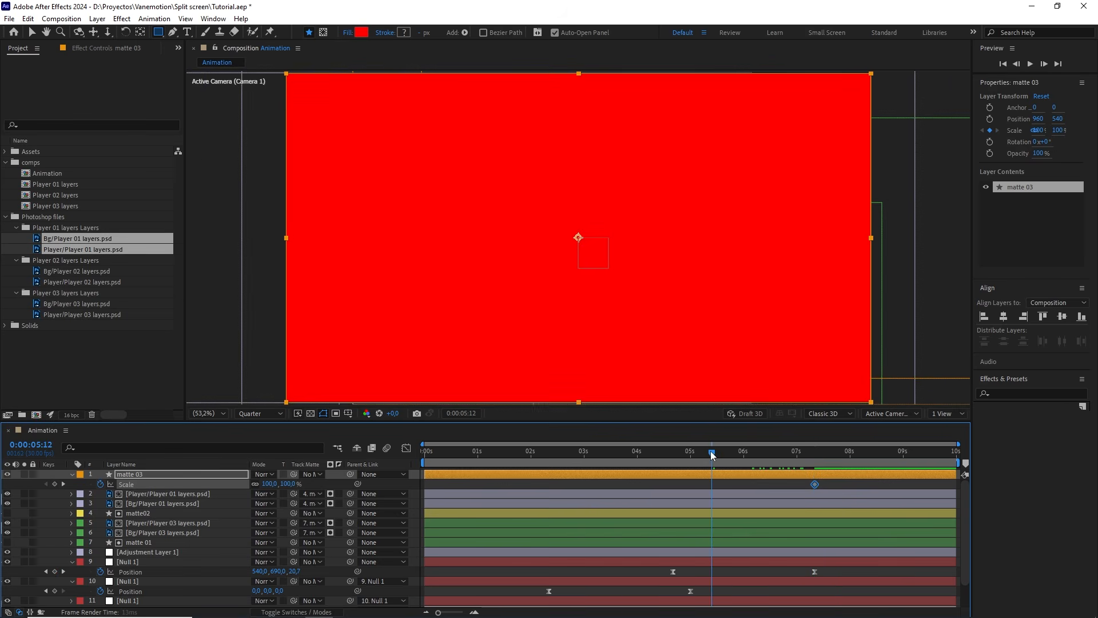
pyautogui.moveTo(712, 454); pyautogui.dragTo(672, 452)
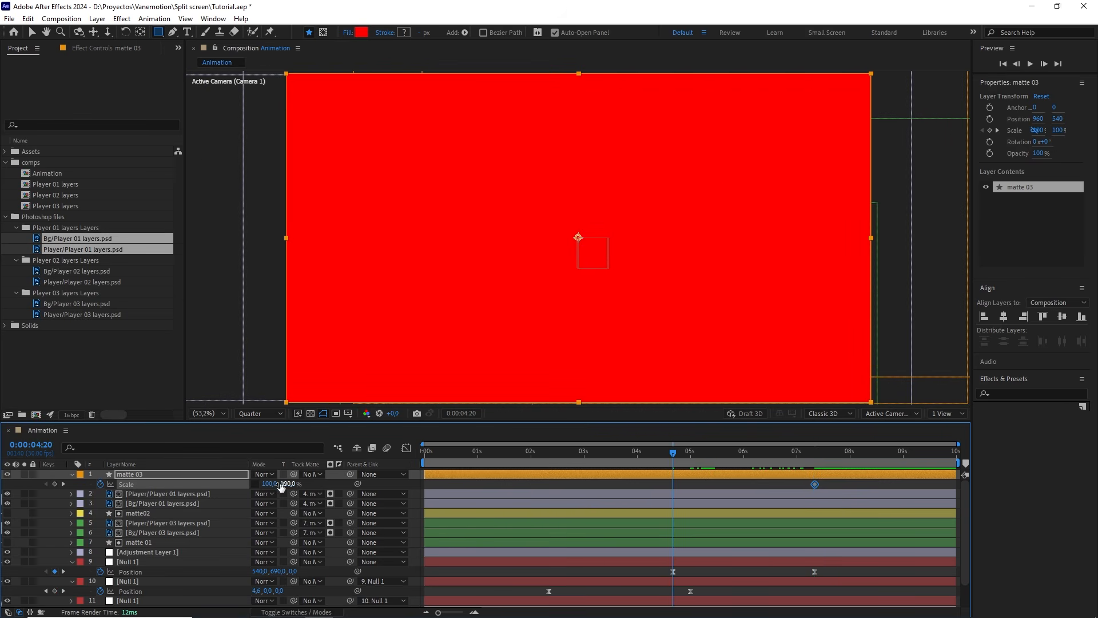
pyautogui.moveTo(281, 486); pyautogui.dragTo(264, 484)
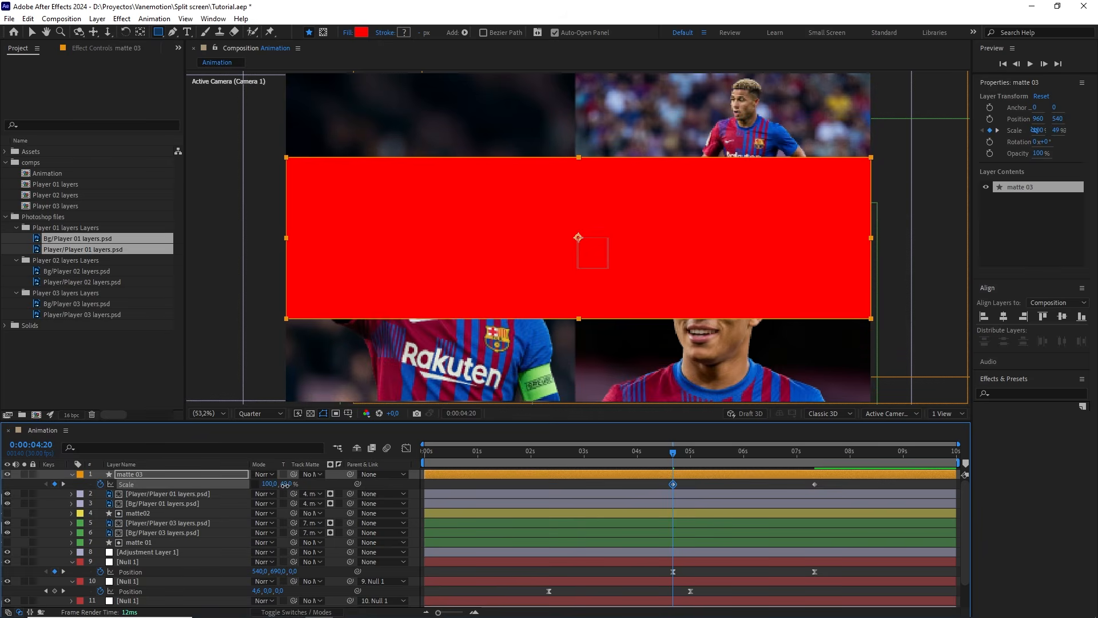
pyautogui.write('0')
# - Easy Ease both scale keyframes of matte 03 with incoming and outgoing velocity influence of 75%
pyautogui.moveTo(830, 480); pyautogui.dragTo(614, 493)
pyautogui.press('F9')
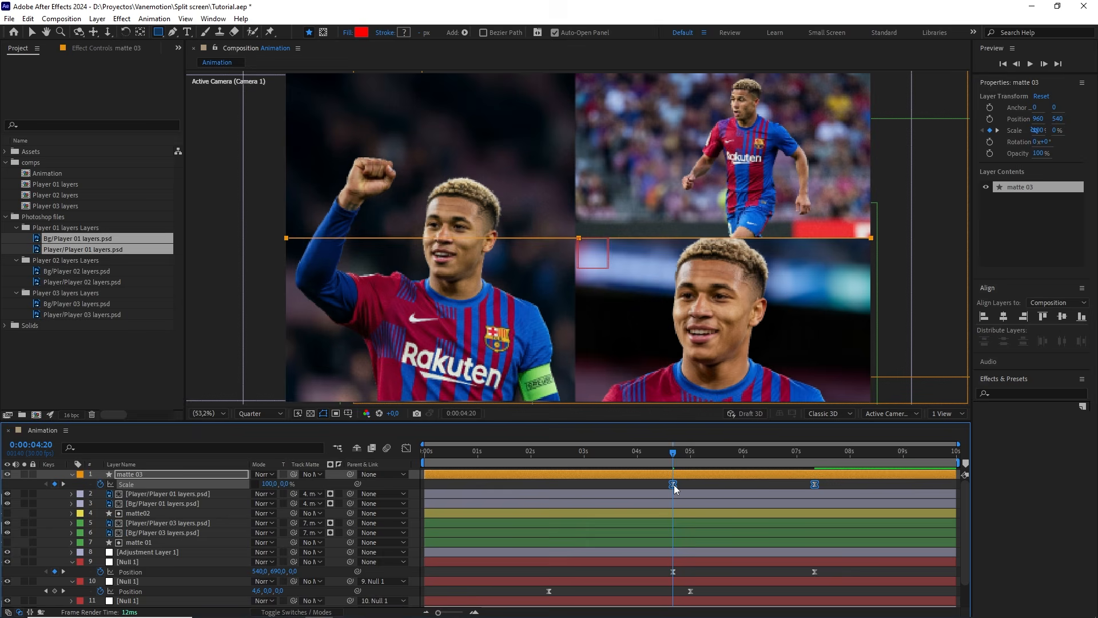
pyautogui.rightClick(673, 485)
pyautogui.click(704, 465)
pyautogui.click(629, 417)
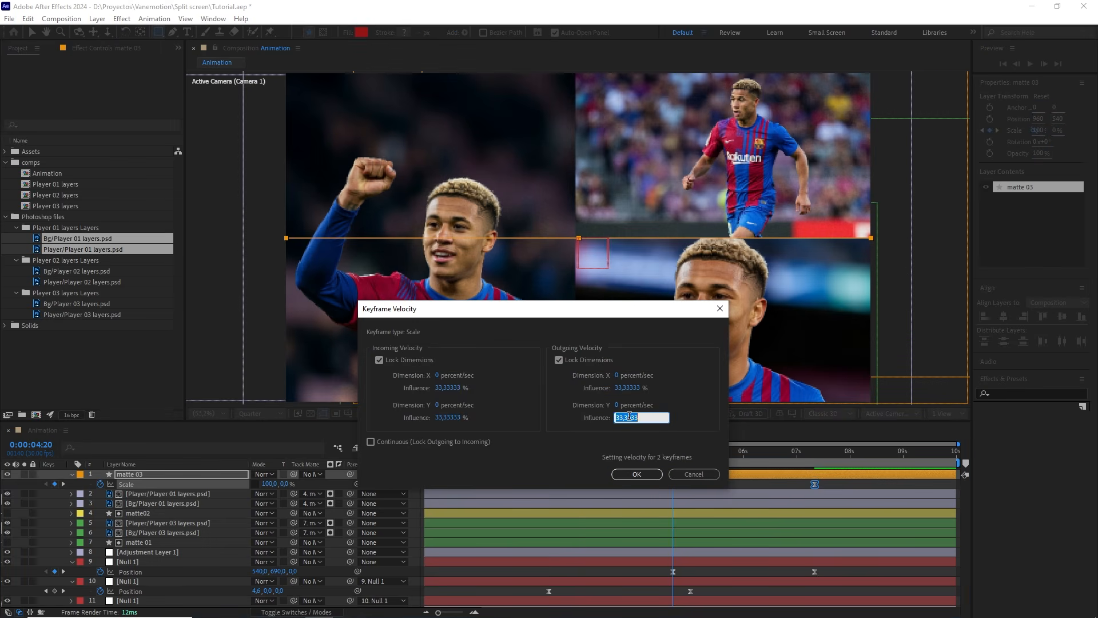
pyautogui.write('75')
pyautogui.click(460, 416)
pyautogui.write('75')
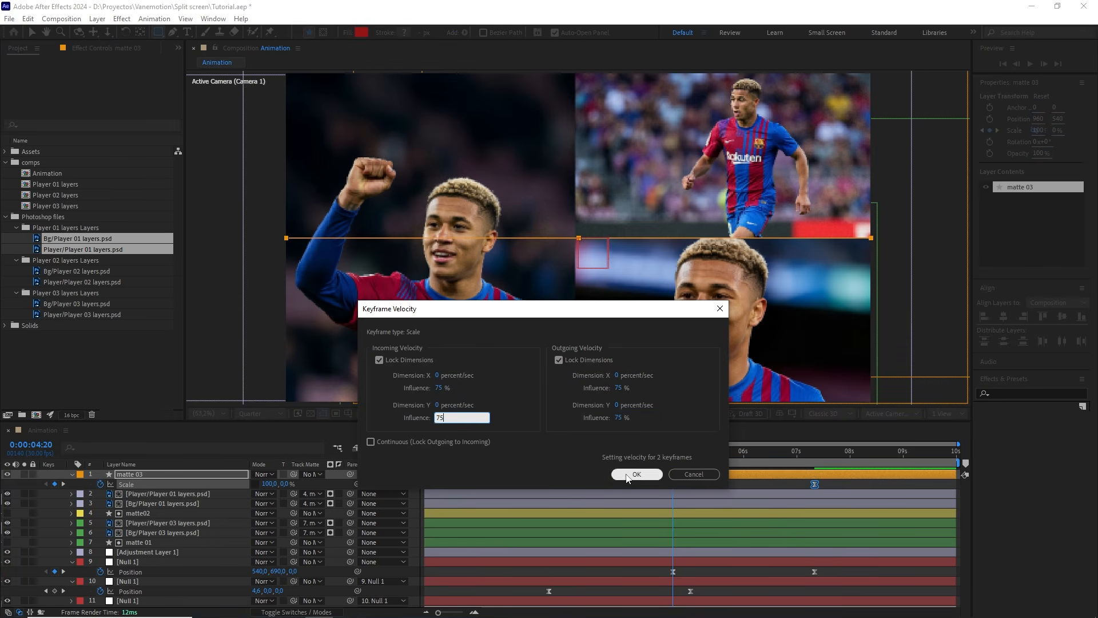
pyautogui.click(635, 473)
# - Check matte 03's scale speed curve in the Graph Editor and preview its growth up to 0:00:07:10
pyautogui.click(407, 448)
pyautogui.moveTo(633, 533); pyautogui.dragTo(825, 593)
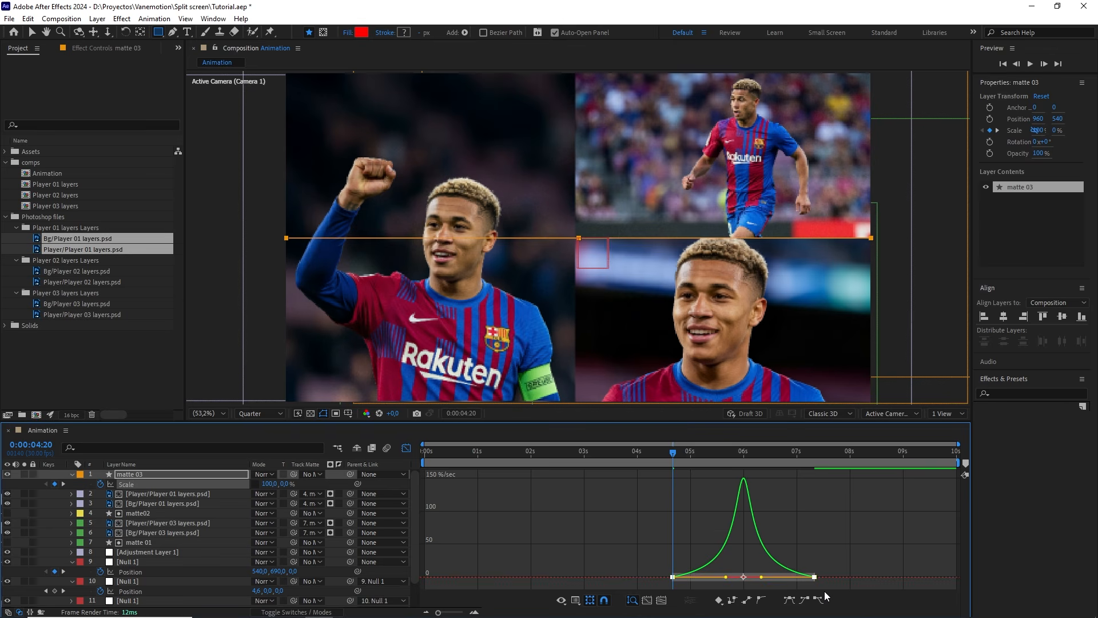
pyautogui.click(407, 449)
pyautogui.press('space')
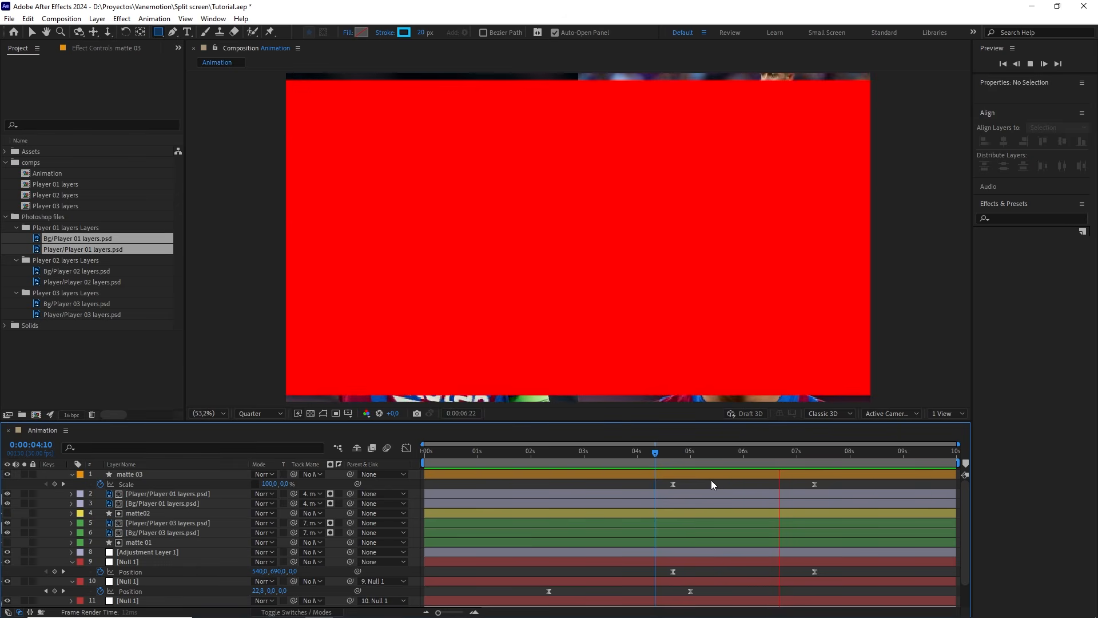
pyautogui.moveTo(655, 452); pyautogui.dragTo(809, 452)
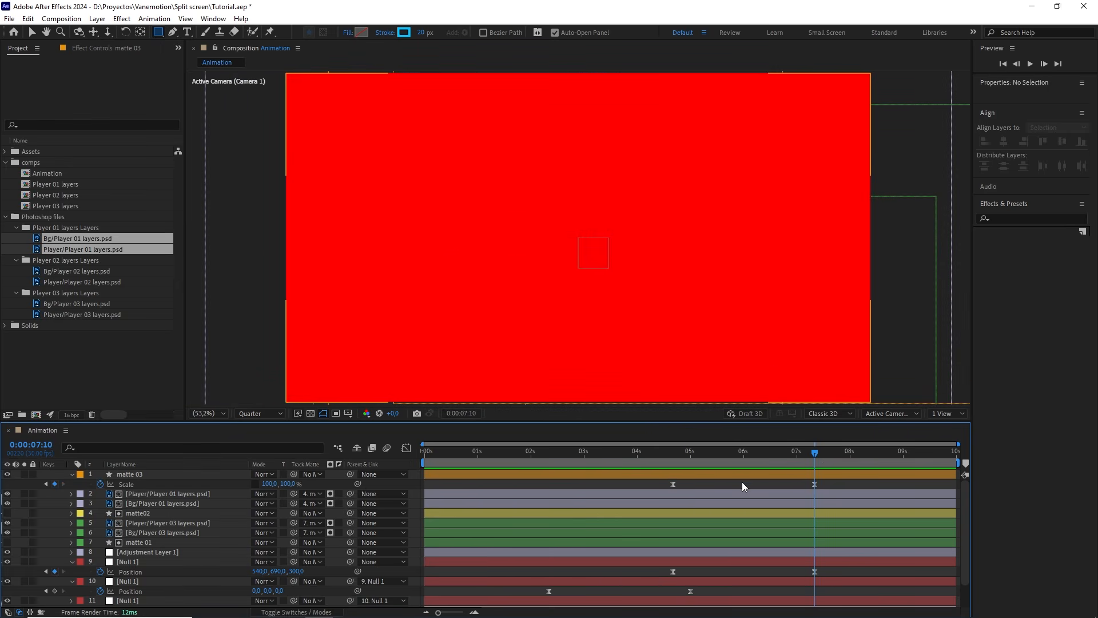
# - Add soccer field.jpg from the Assets folder as the topmost layer of the Animation composition
pyautogui.click(7, 217)
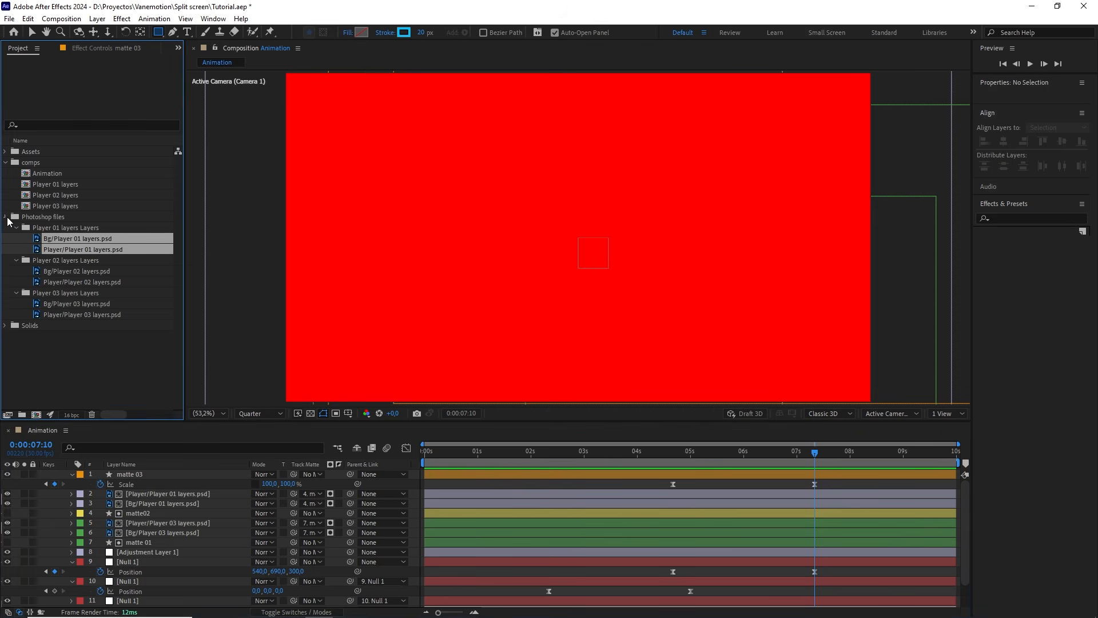
pyautogui.click(6, 152)
pyautogui.click(73, 178)
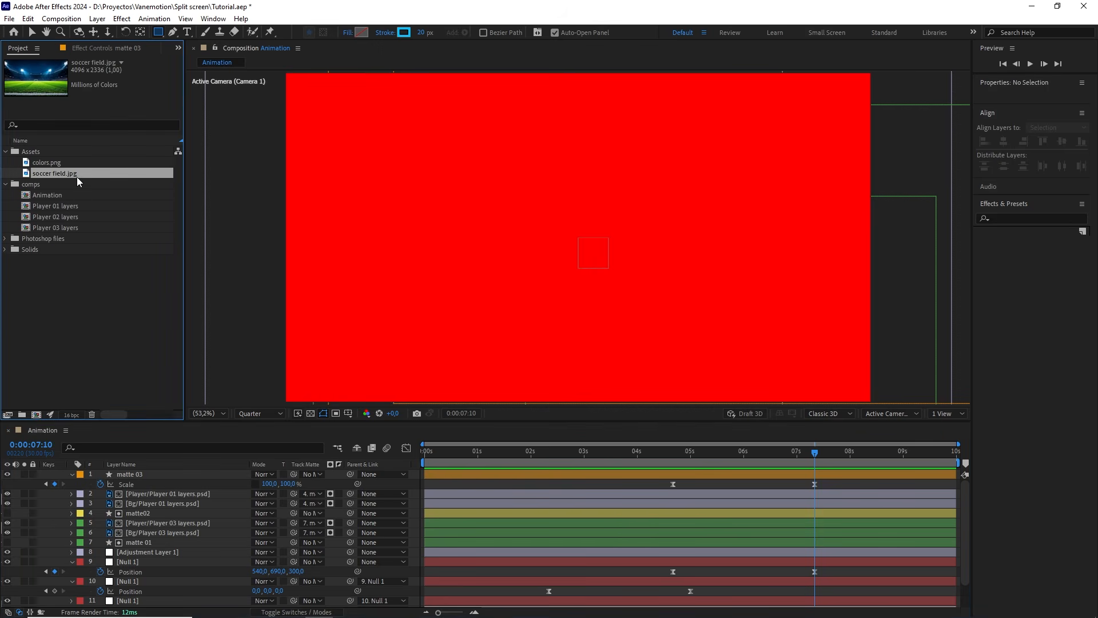
pyautogui.moveTo(78, 181); pyautogui.dragTo(154, 475)
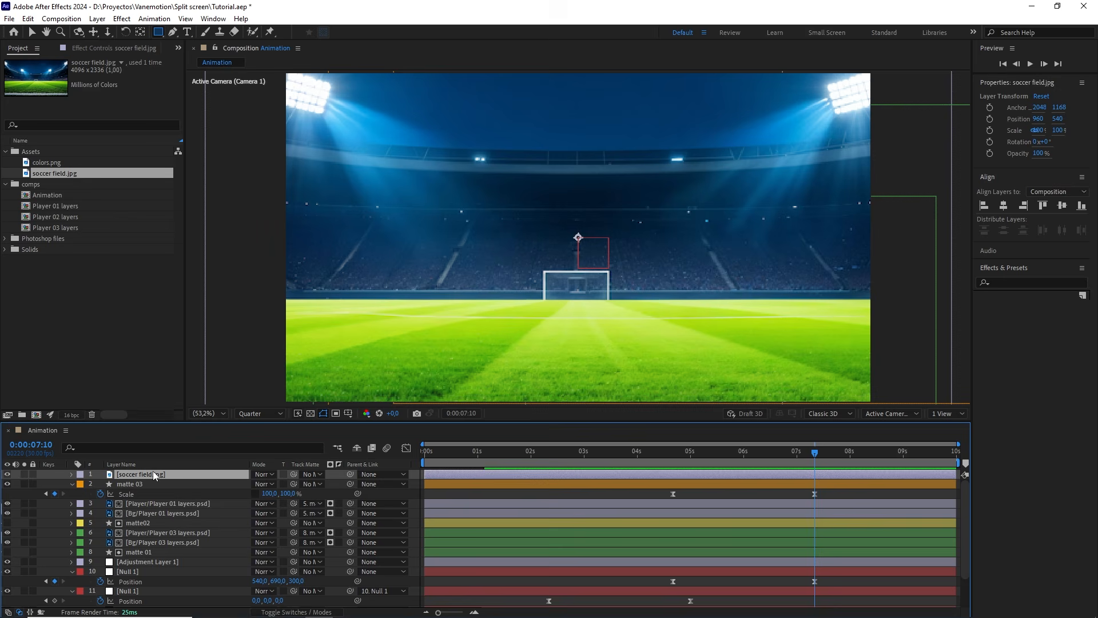
# - Make the soccer field layer 3D and center it in the view
pyautogui.press('F4')
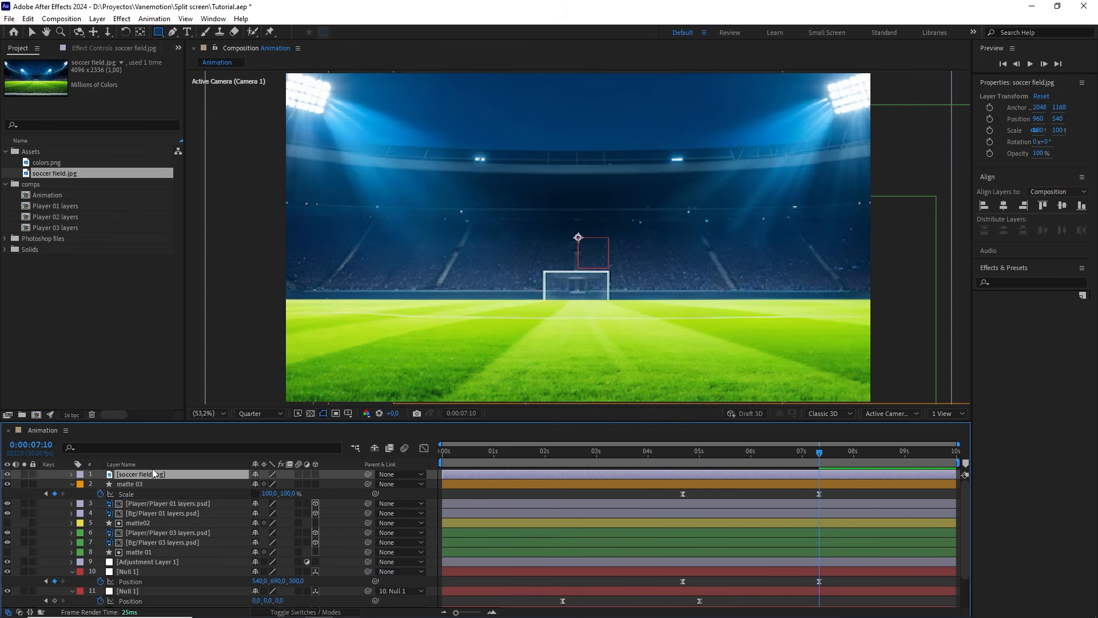
pyautogui.click(315, 474)
pyautogui.hotkey('ctrl', 'Home')
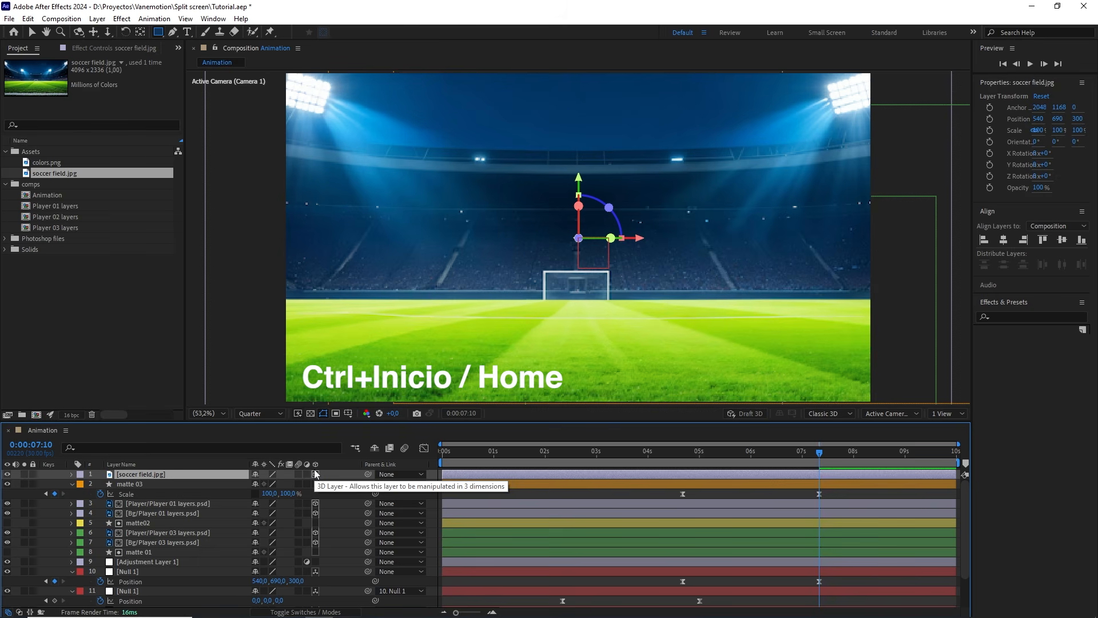
# - Show two views and push the soccer field layer back in depth, setting its Z position to 1000
pyautogui.click(948, 413)
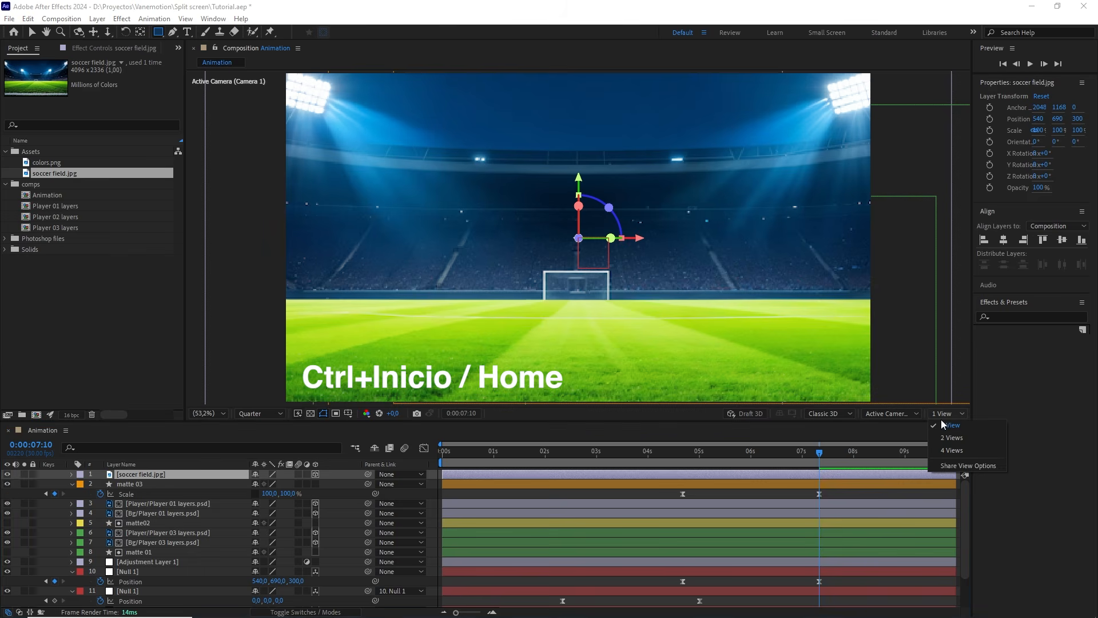
pyautogui.click(946, 439)
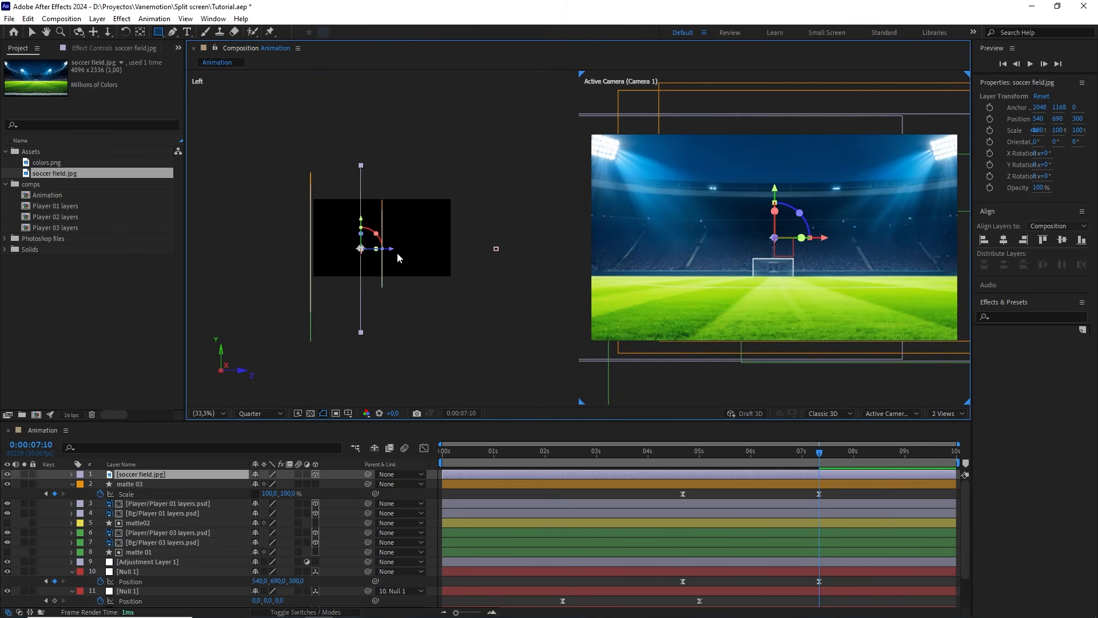
pyautogui.press('v')
pyautogui.moveTo(393, 249); pyautogui.dragTo(364, 249)
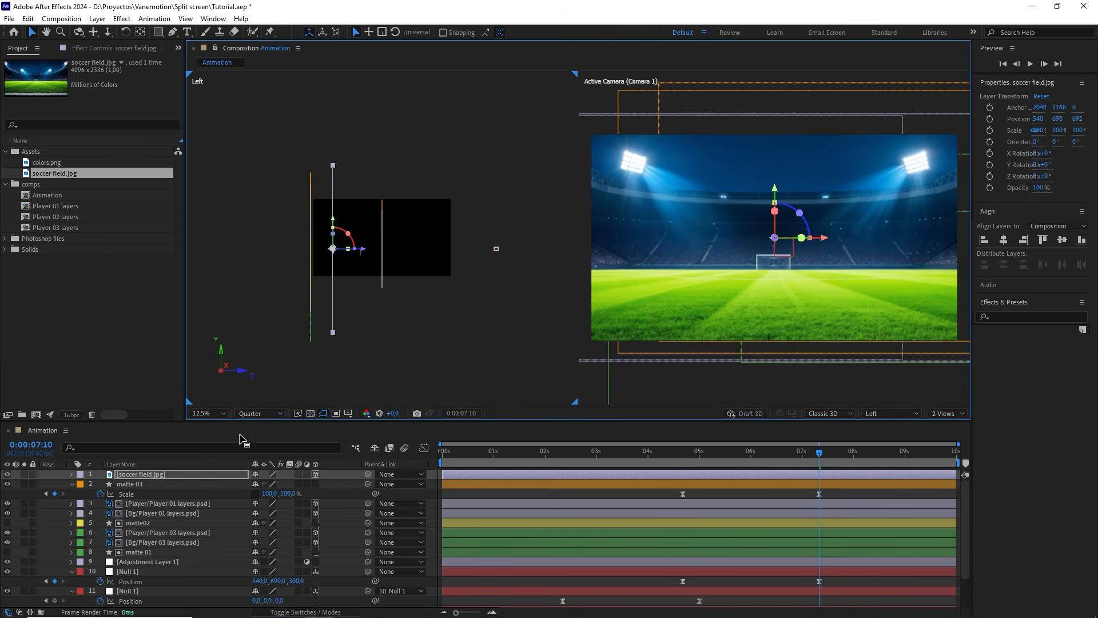
pyautogui.click(200, 472)
pyautogui.press('p')
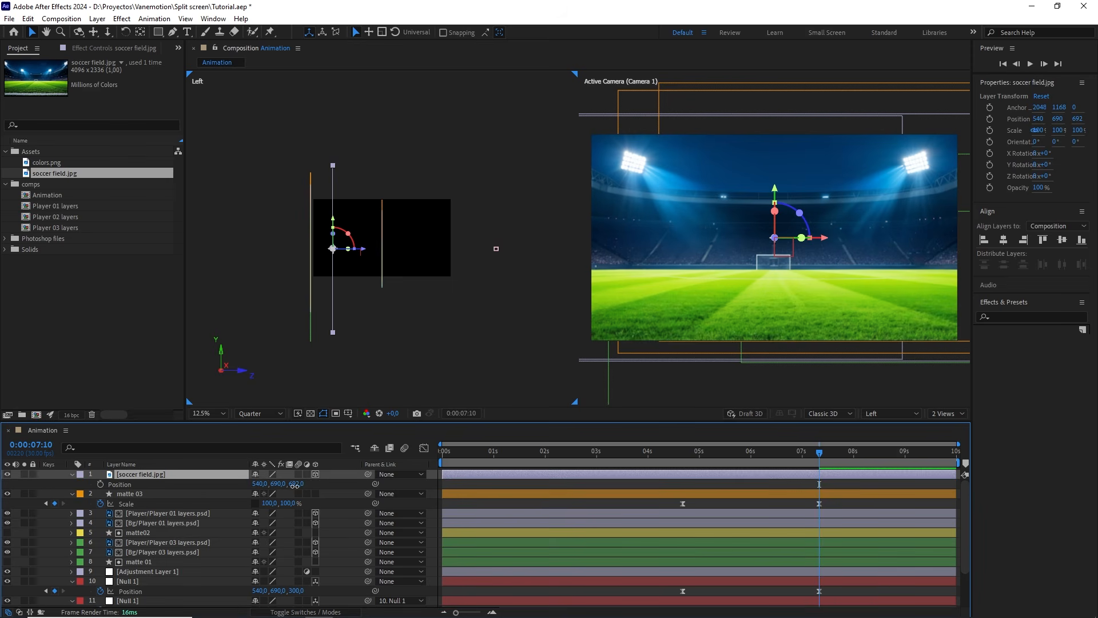
pyautogui.moveTo(294, 485); pyautogui.dragTo(364, 482)
pyautogui.click(297, 483)
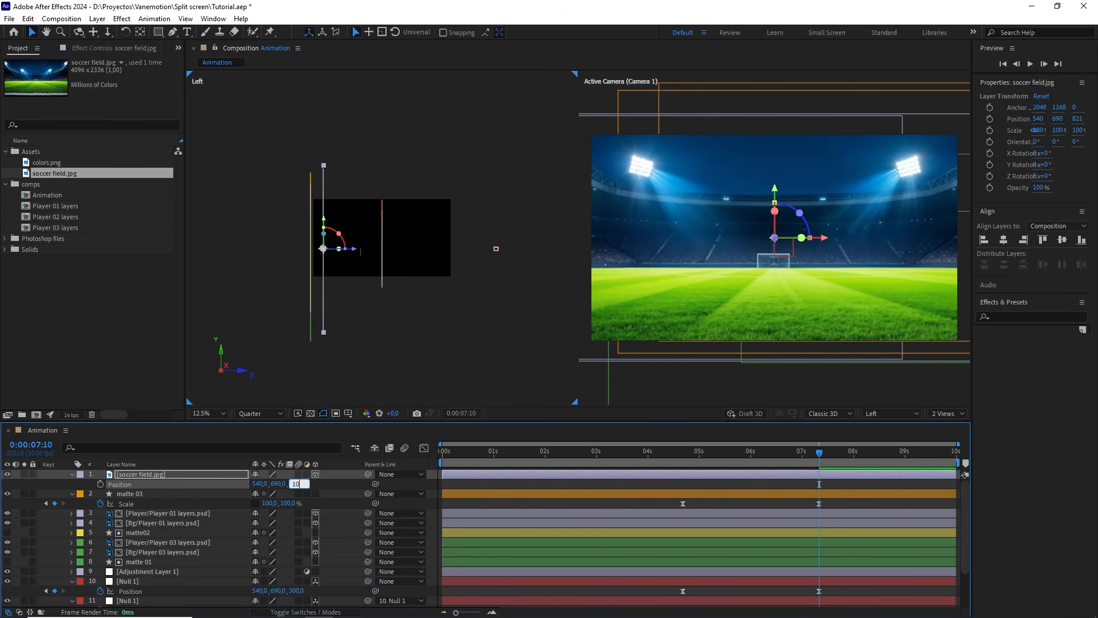
pyautogui.write('1000')
pyautogui.click(342, 484)
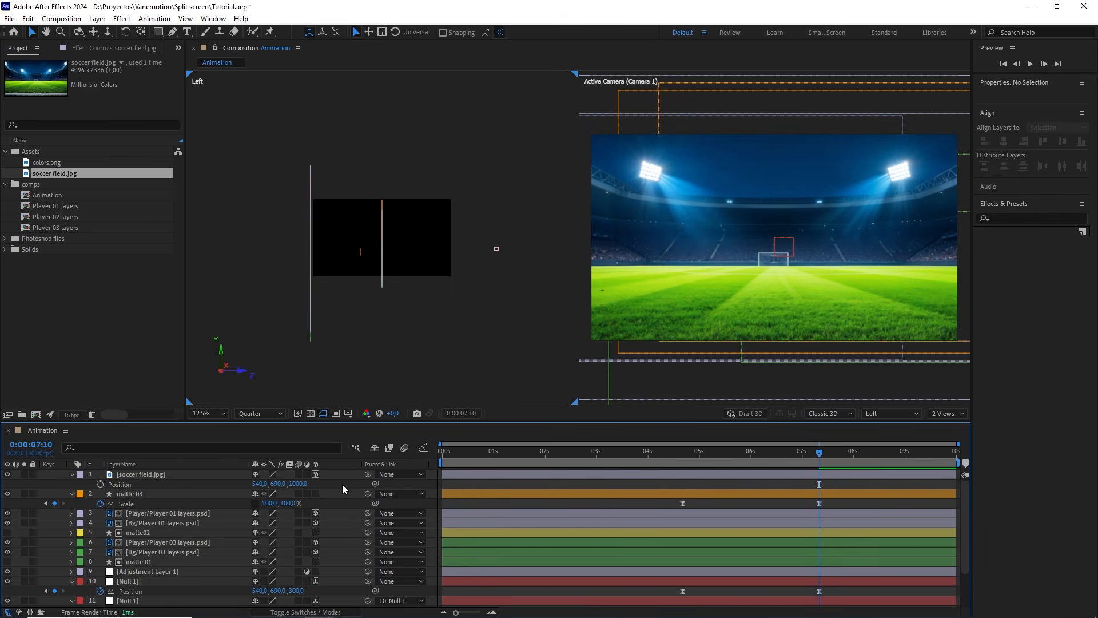
# - Assign matte 03 as the track matte of the soccer field layer
pyautogui.click(175, 475)
pyautogui.press('F4')
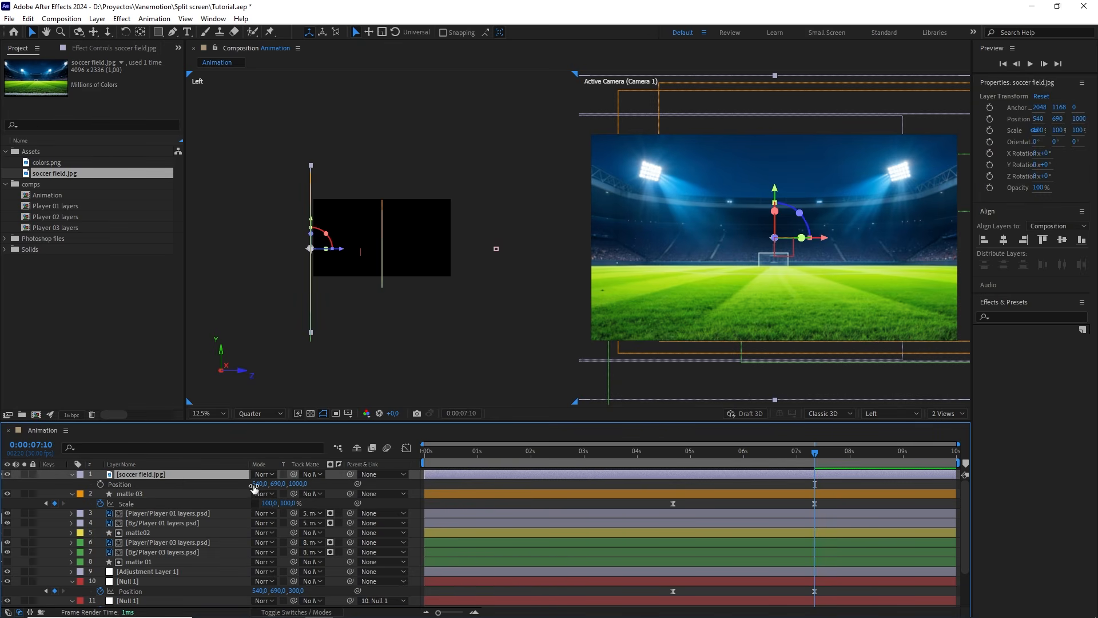
pyautogui.moveTo(276, 478); pyautogui.dragTo(162, 492)
# - Return to a single view and preview the soccer field reveal from 0:00:04:20
pyautogui.click(942, 413)
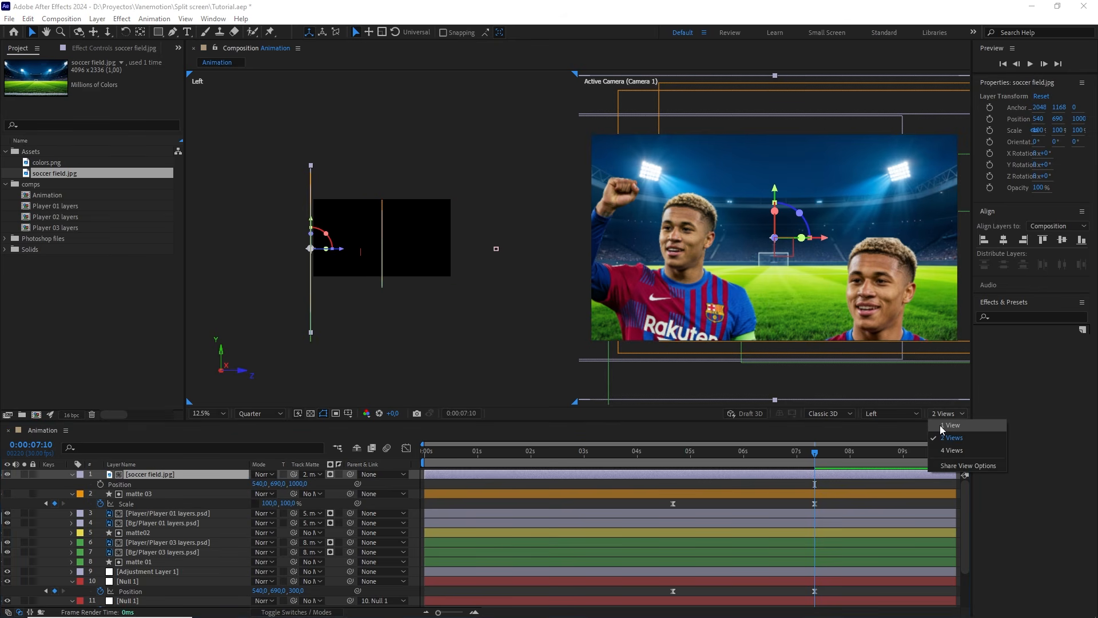
pyautogui.click(939, 425)
pyautogui.moveTo(832, 451); pyautogui.dragTo(668, 454)
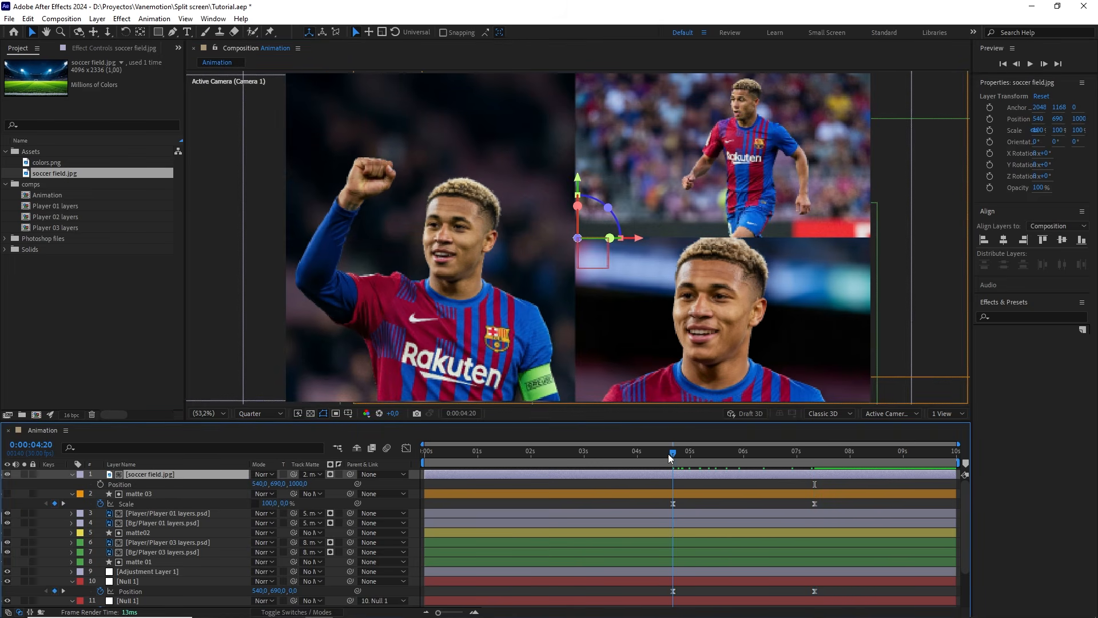
pyautogui.press('space')
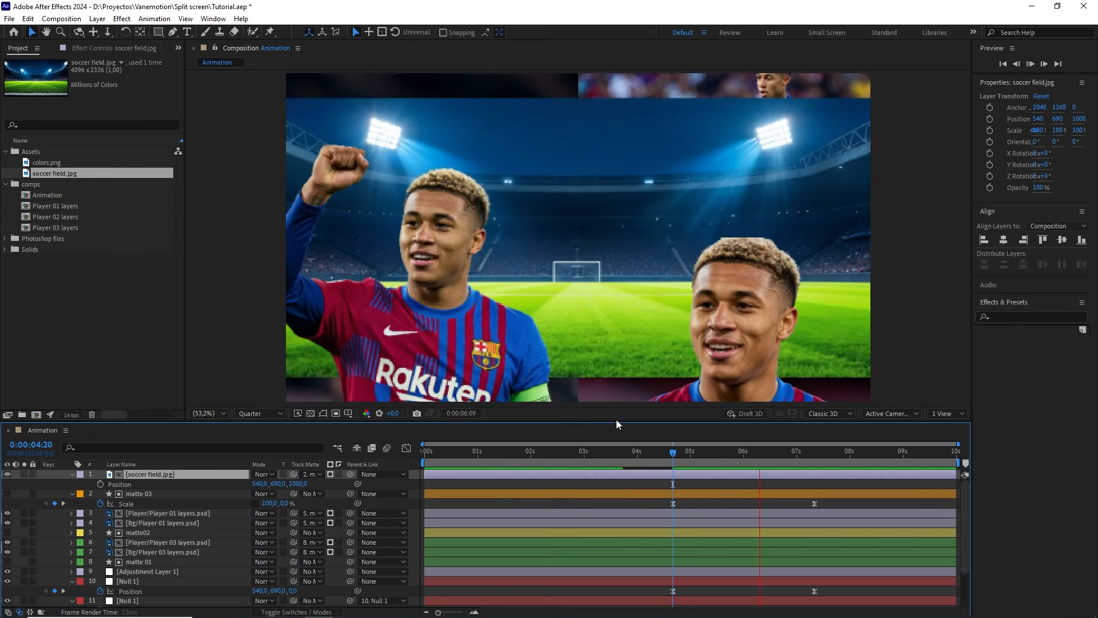
pyautogui.press('space')
# - Show two views at 0:00:07:10 and toggle the Player 01 and Player 03 cutout layers' visibility to check which players overlap the field
pyautogui.click(941, 413)
pyautogui.click(948, 438)
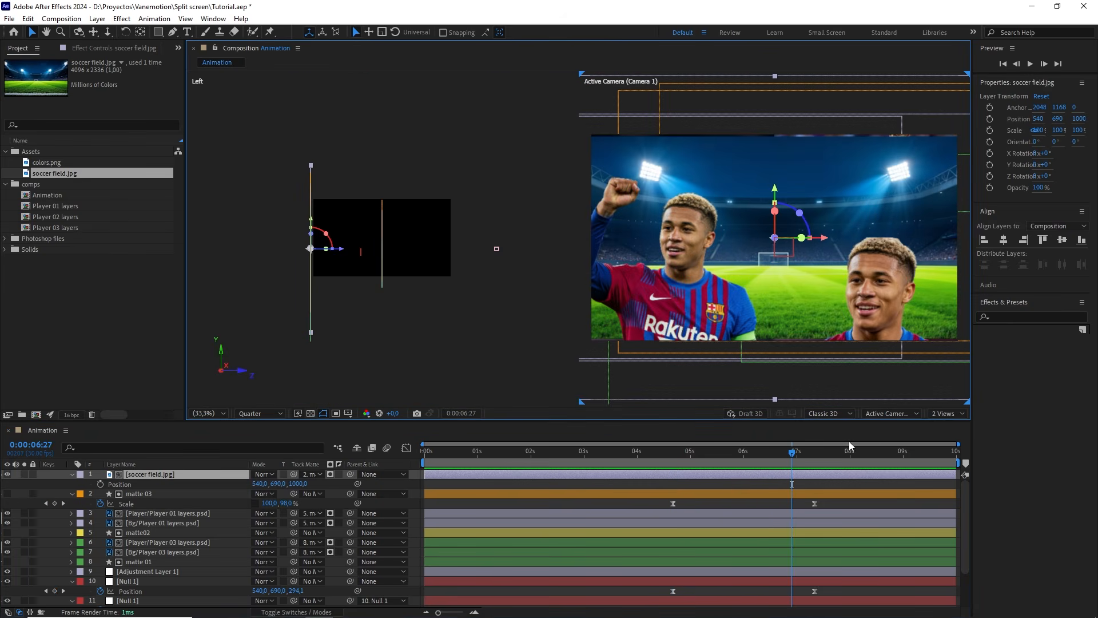
pyautogui.moveTo(795, 451); pyautogui.dragTo(805, 452)
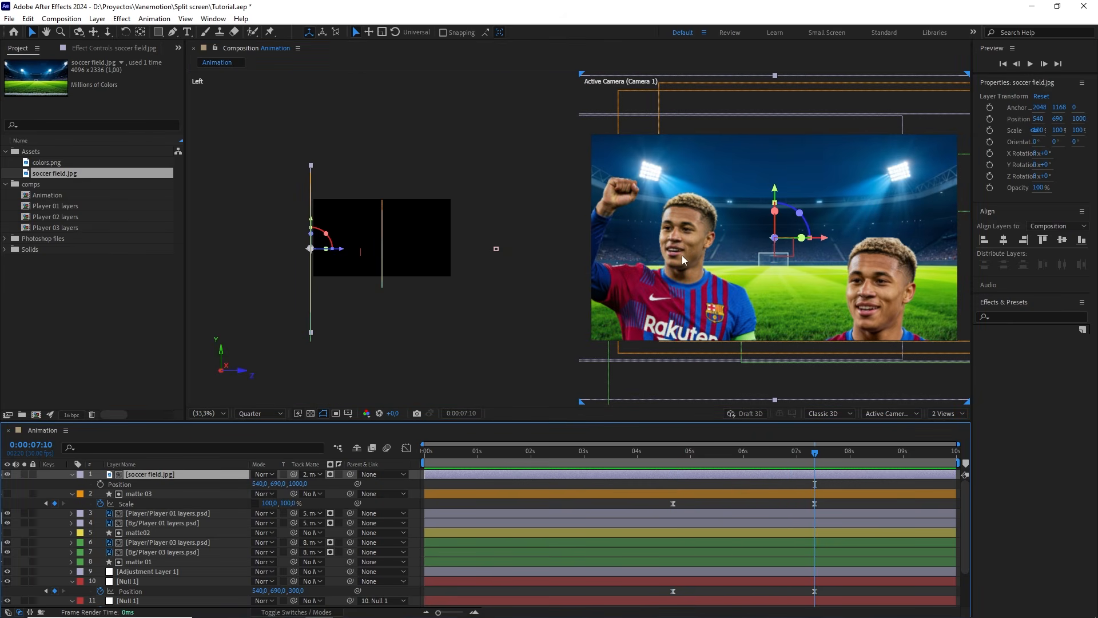
pyautogui.click(152, 513)
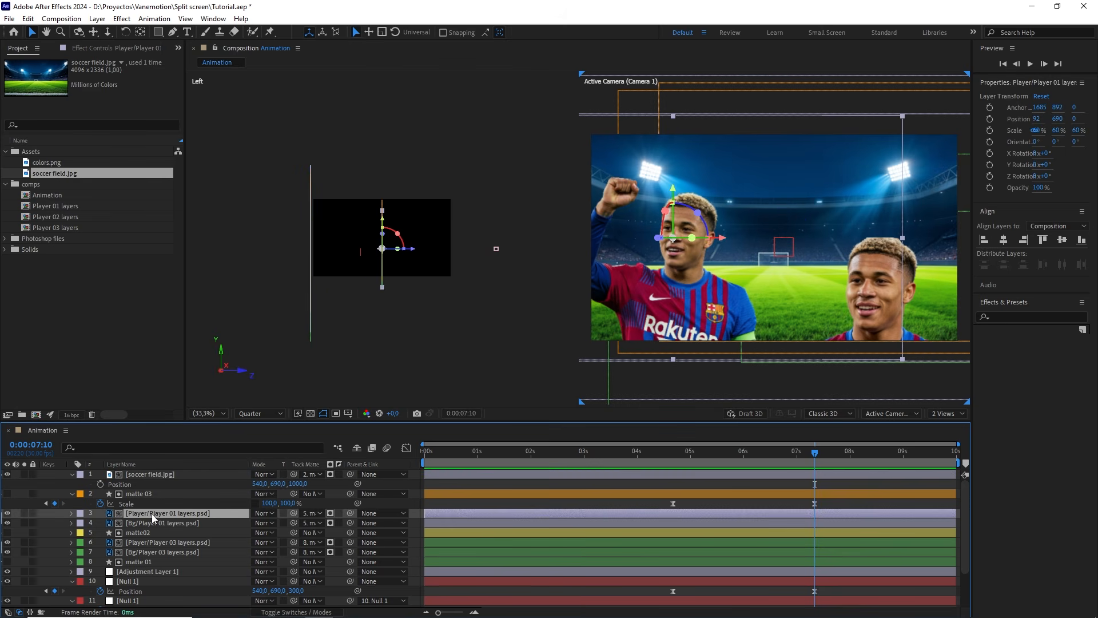
pyautogui.click(7, 514)
pyautogui.click(7, 513)
pyautogui.click(139, 542)
pyautogui.click(8, 542)
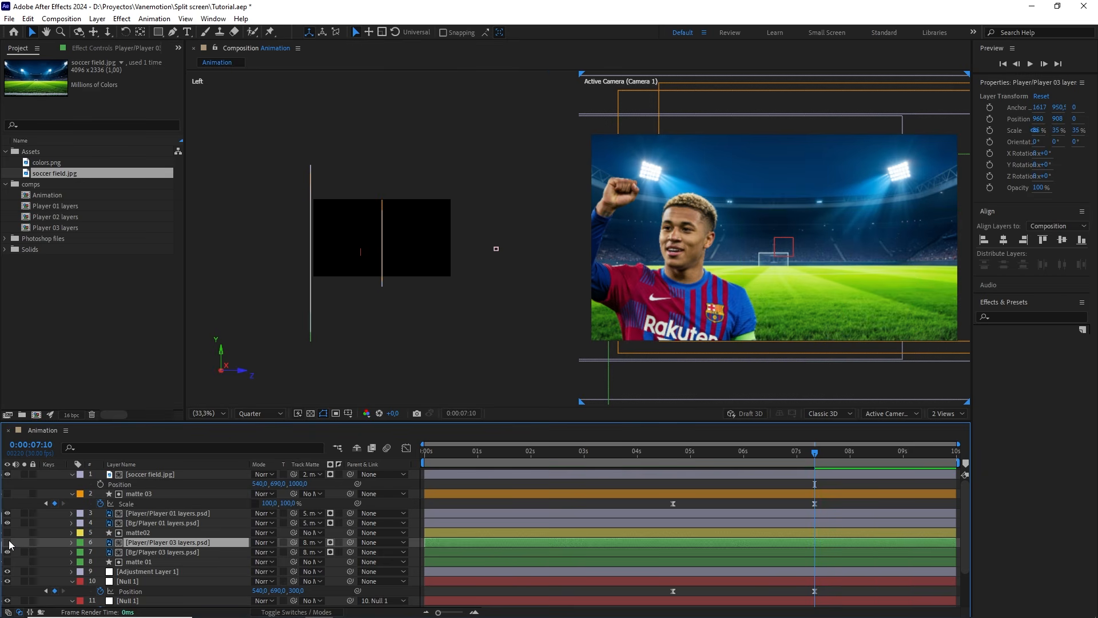
pyautogui.click(7, 542)
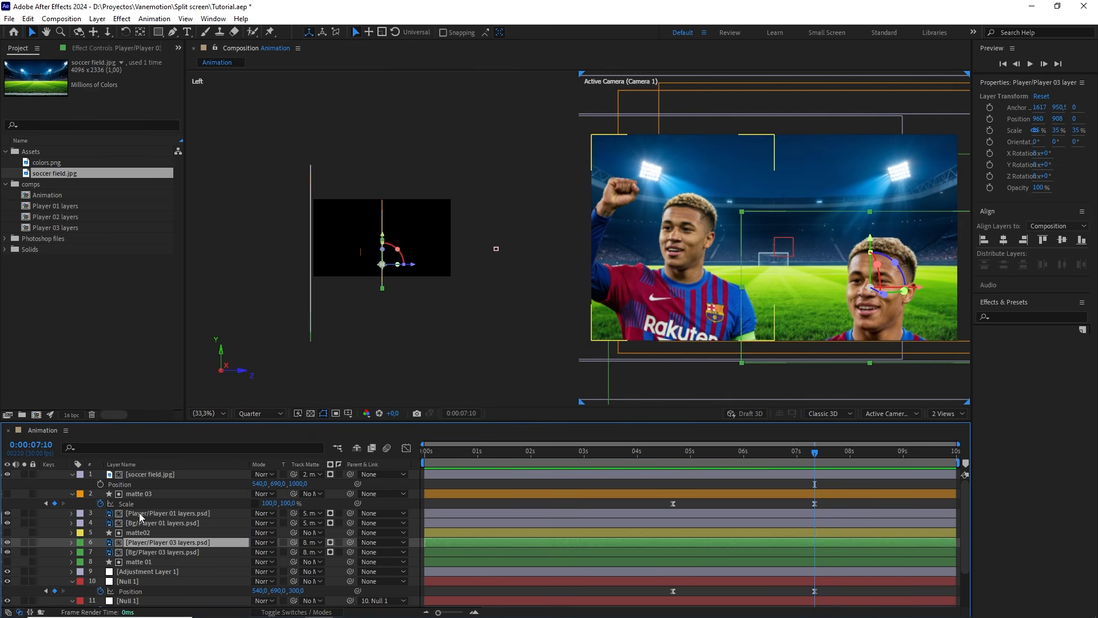
pyautogui.click(338, 500)
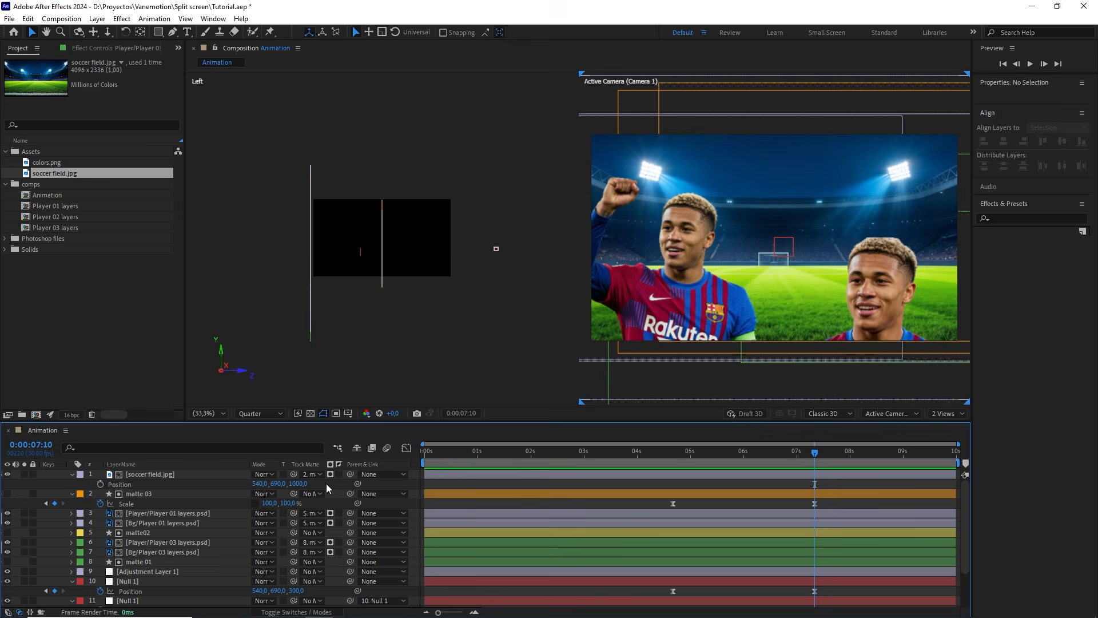
# - Create a new adjustment layer and place it directly below matte 03, above the Player 01 layers
pyautogui.rightClick(326, 482)
pyautogui.moveTo(414, 347)
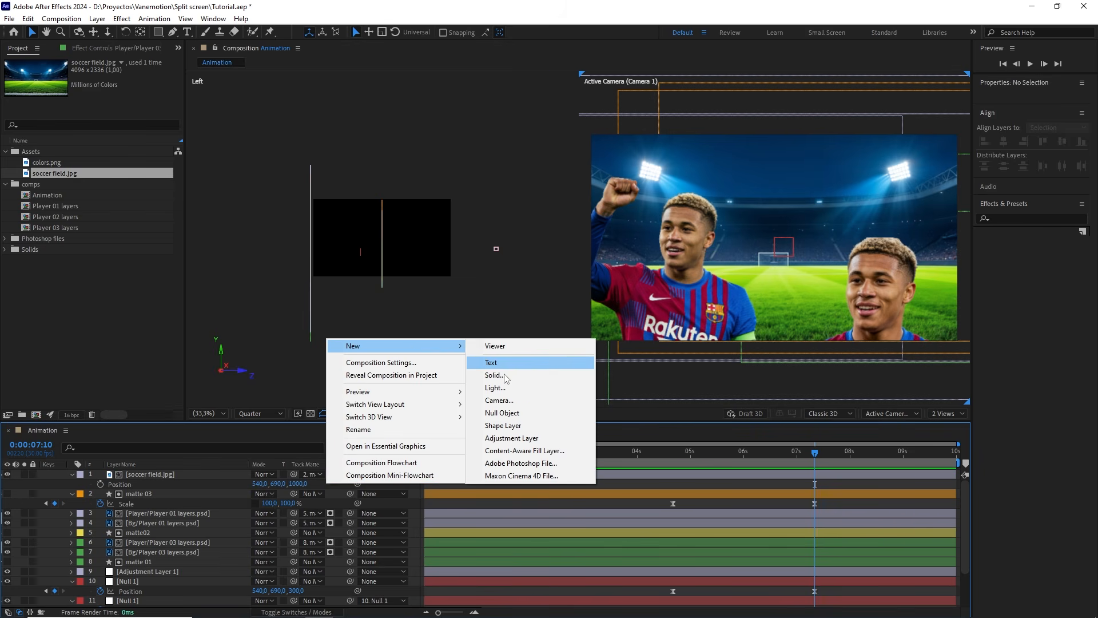
pyautogui.click(512, 438)
pyautogui.moveTo(168, 474); pyautogui.dragTo(169, 513)
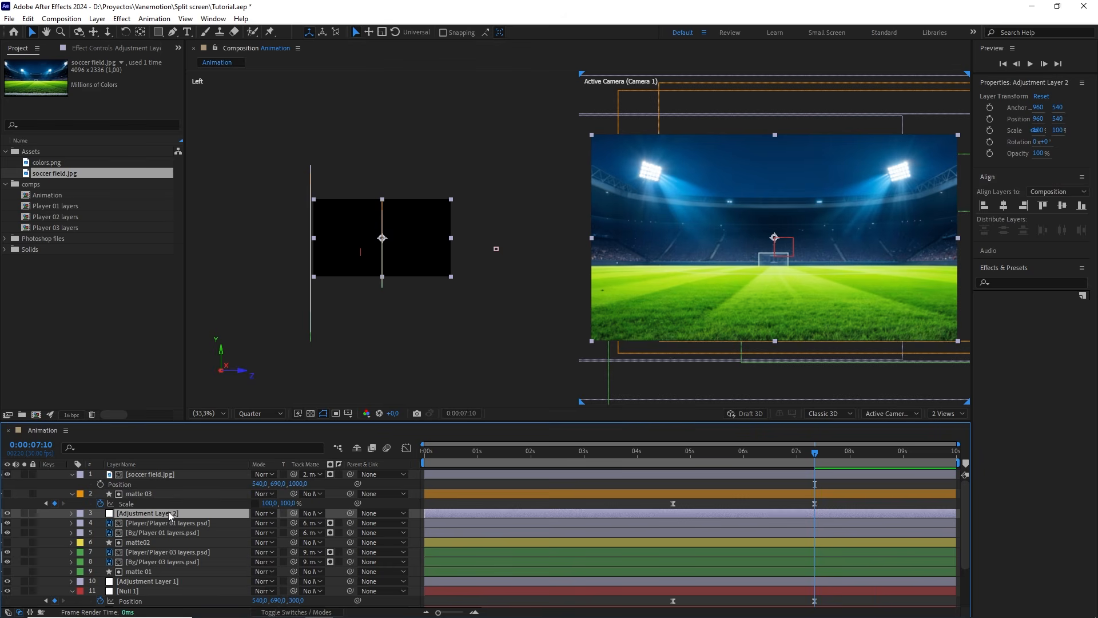
# - Select matte 03 with the soccer field layer and scrub through their reveal up to 0:00:07:10
pyautogui.click(143, 493)
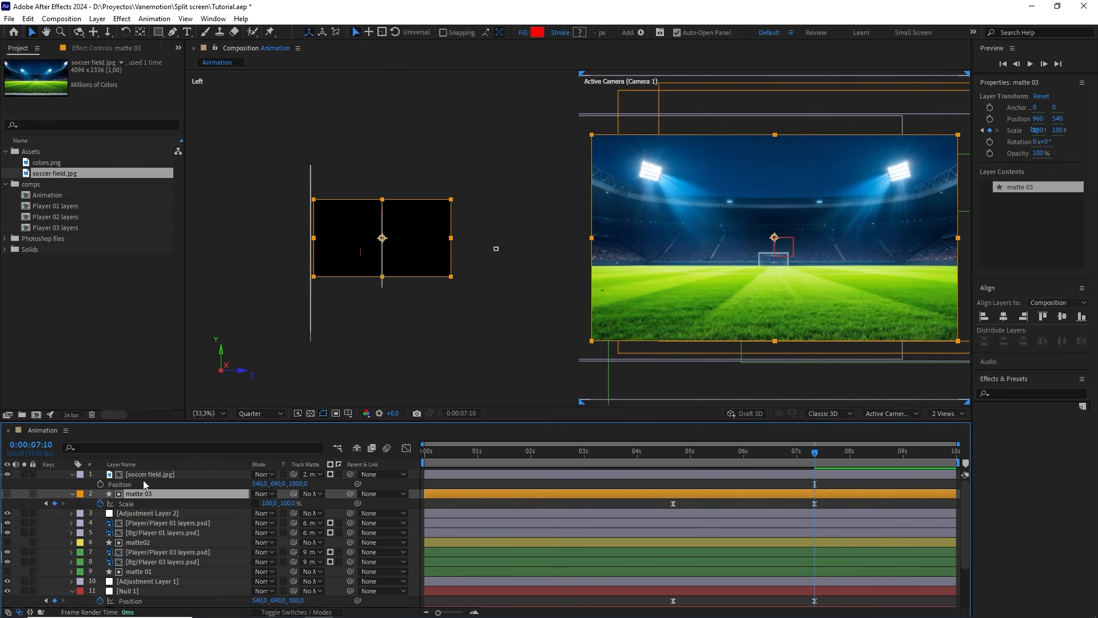
pyautogui.keyDown('shift'); pyautogui.click(144, 475); pyautogui.keyUp('shift')
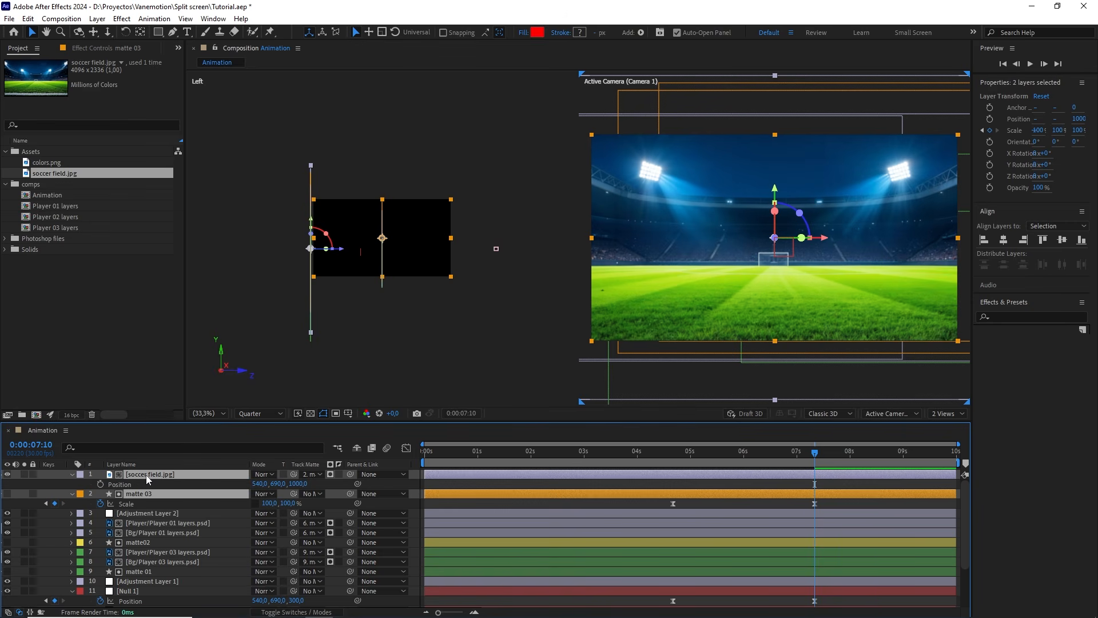
pyautogui.moveTo(782, 458); pyautogui.dragTo(807, 451)
pyautogui.click(703, 483)
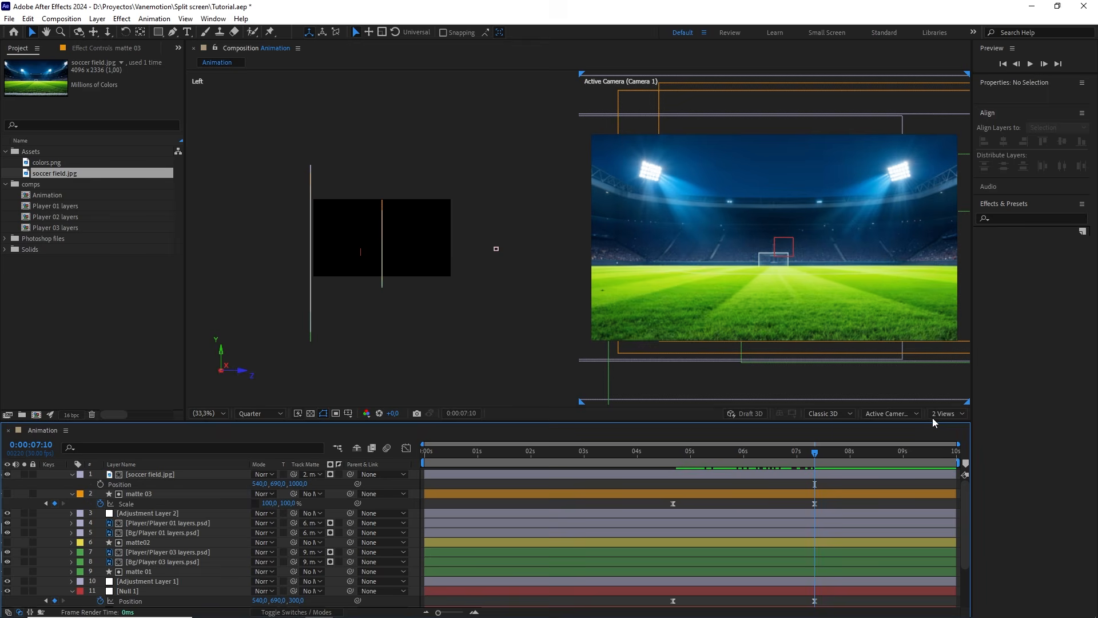
# - Return to a single view and add a text layer reading "The Footballer" over the soccer field
pyautogui.click(947, 413)
pyautogui.click(944, 430)
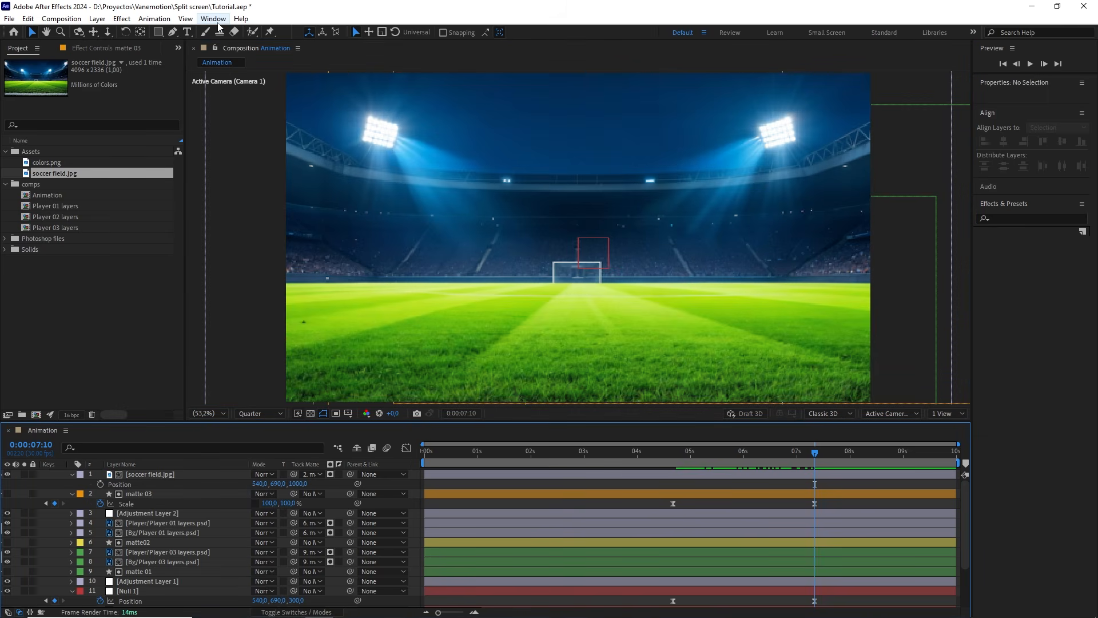
pyautogui.click(187, 32)
pyautogui.click(524, 213)
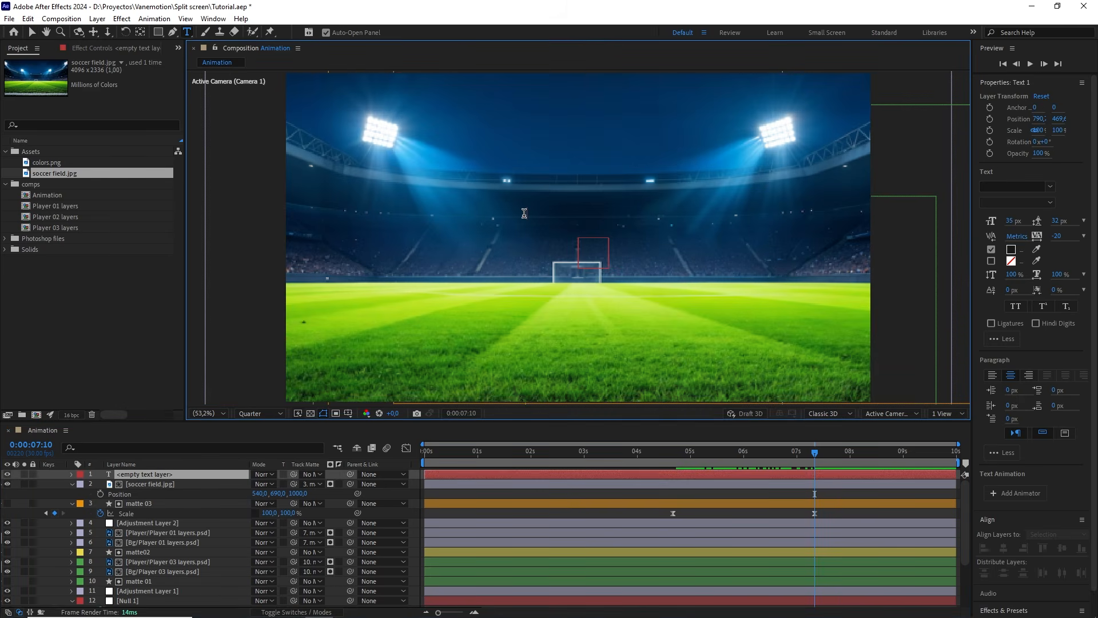
pyautogui.write('The Footballer')
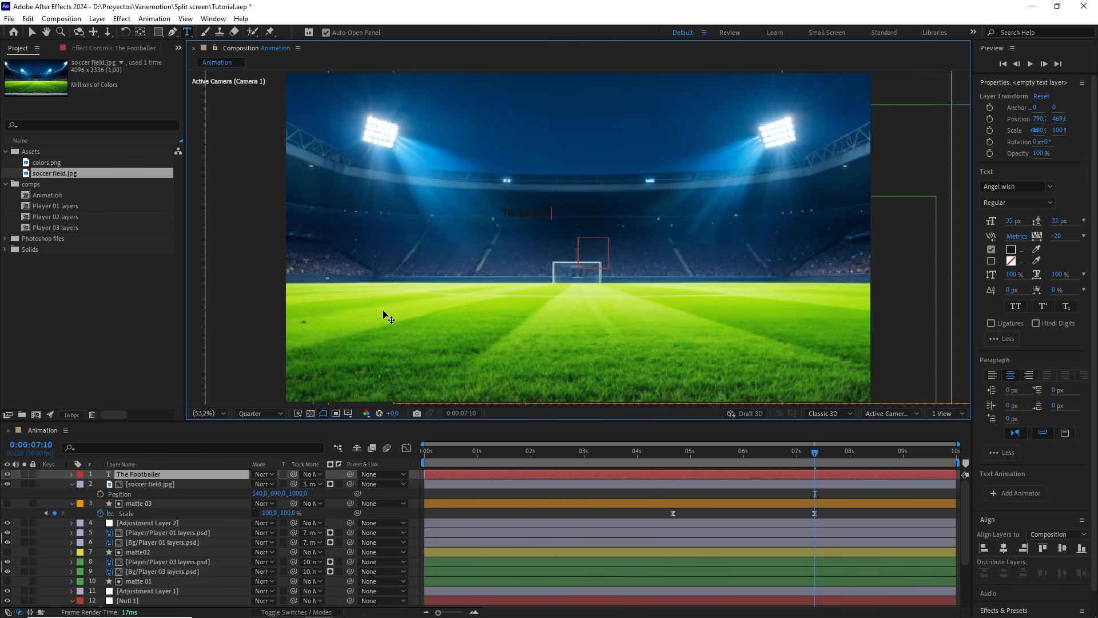
# - Make the "The Footballer" text layer 3D, center its anchor point and center the layer in the view
pyautogui.click(166, 476)
pyautogui.press('F4')
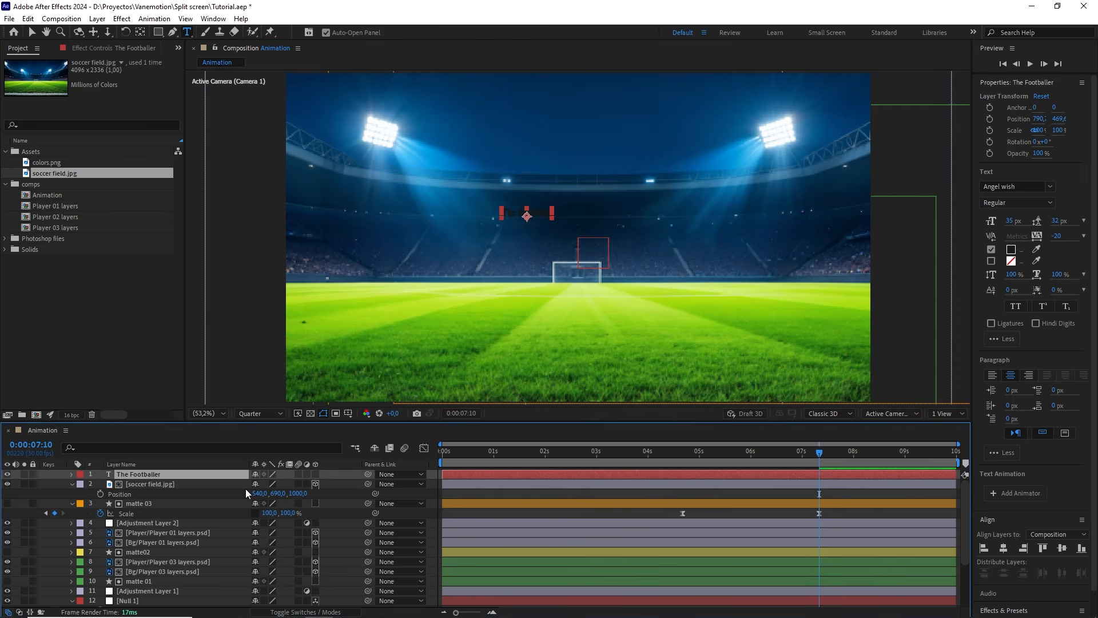
pyautogui.click(316, 474)
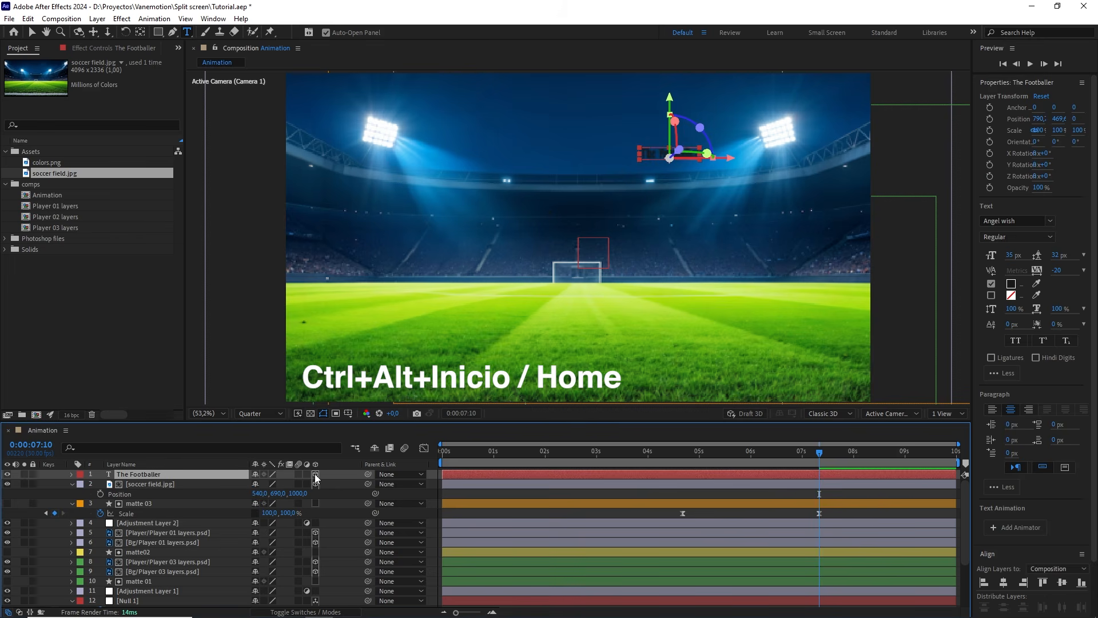
pyautogui.hotkey('ctrl', 'alt', 'Home')
pyautogui.hotkey('ctrl', 'Home')
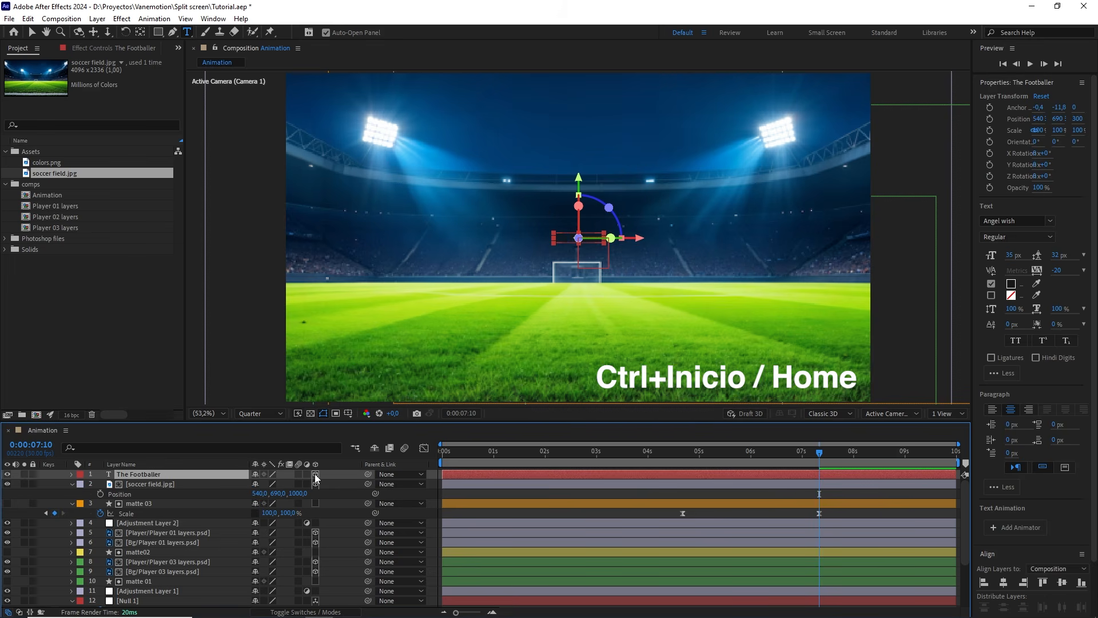
# - Scale the "The Footballer" text up to about 409% and raise it slightly to a Y position of about 675
pyautogui.press('v')
pyautogui.click(554, 240)
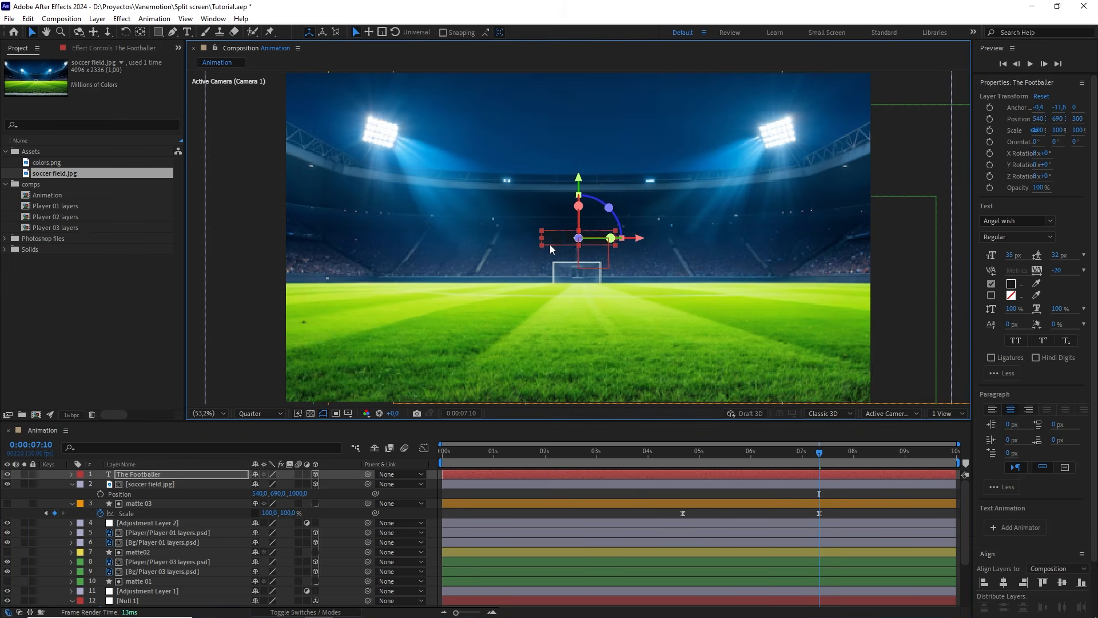
pyautogui.moveTo(550, 245); pyautogui.dragTo(519, 258)
pyautogui.moveTo(580, 171); pyautogui.dragTo(580, 166)
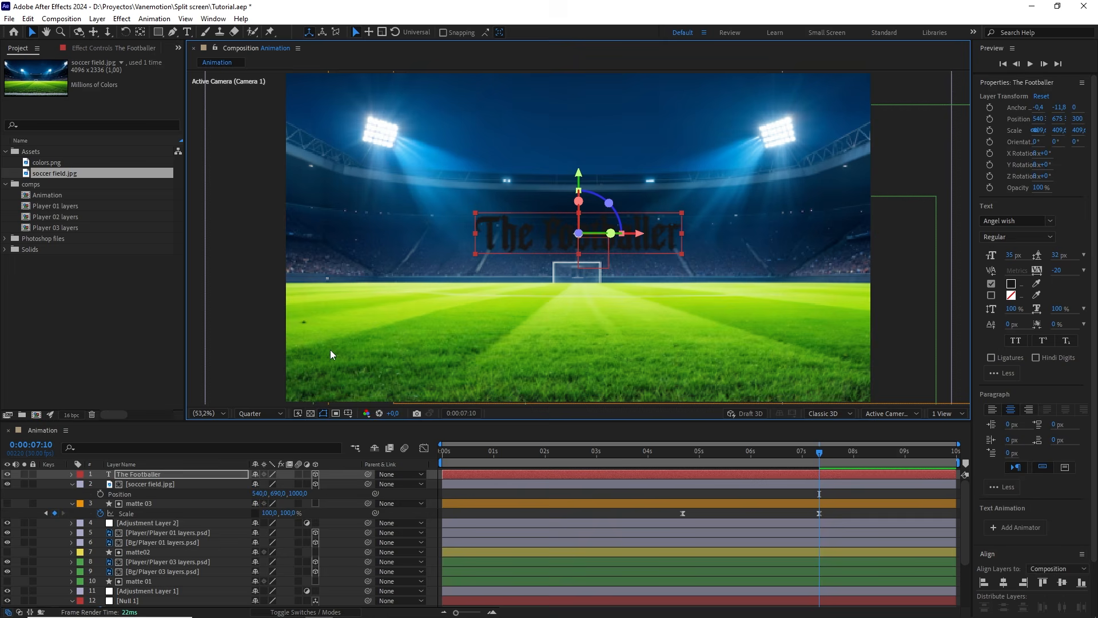
# - Apply the Tint effect to the soccer field layer and map its white to dark gray 454545
pyautogui.click(156, 483)
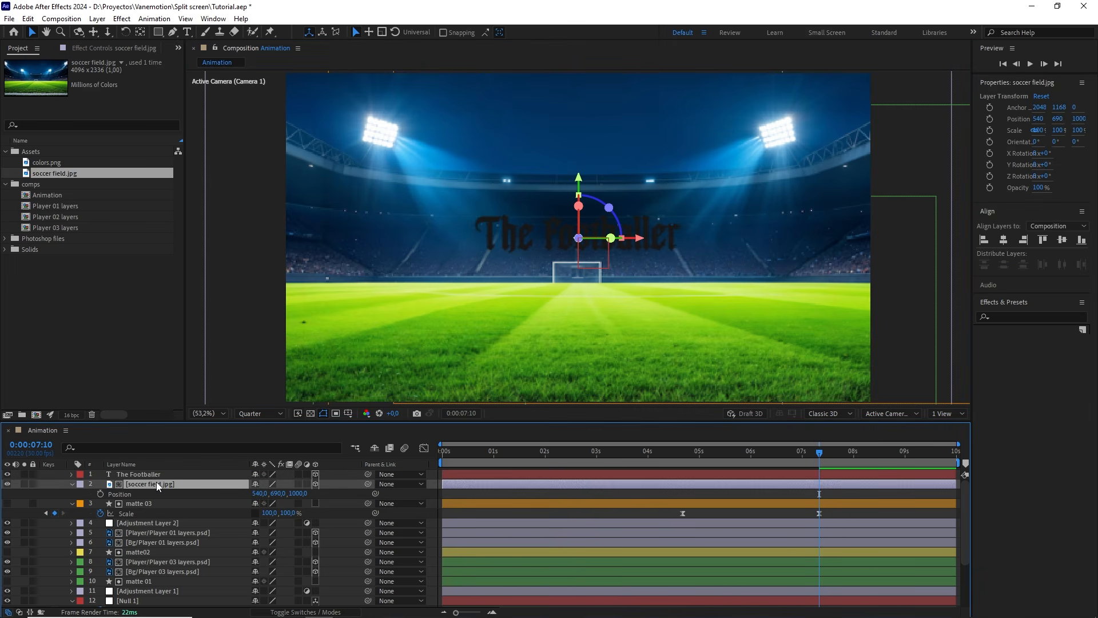
pyautogui.click(1031, 316)
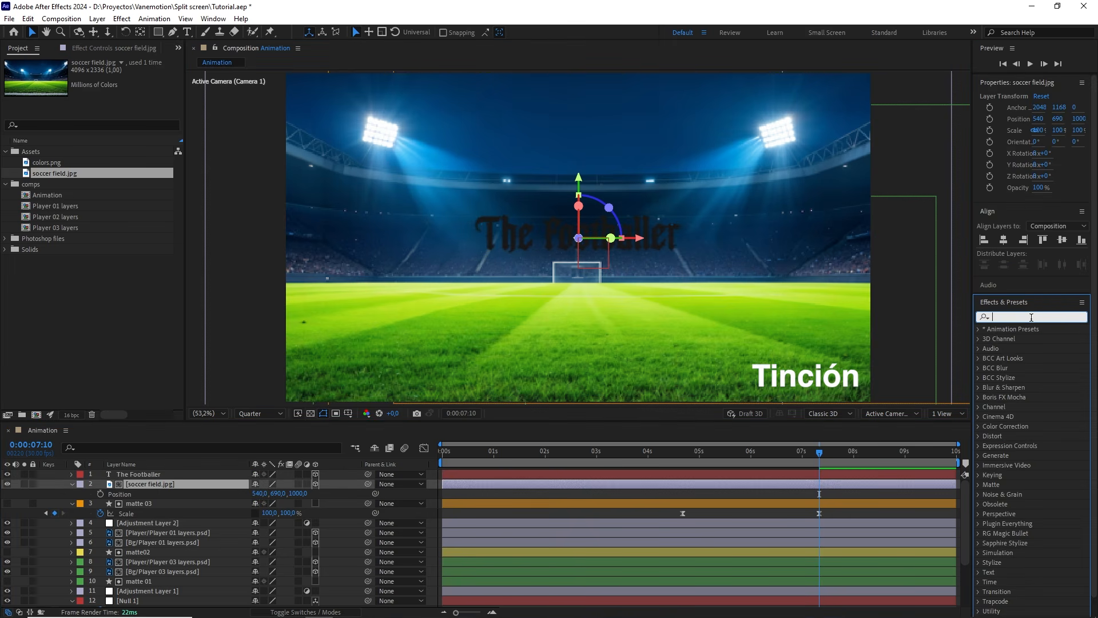
pyautogui.write('tint')
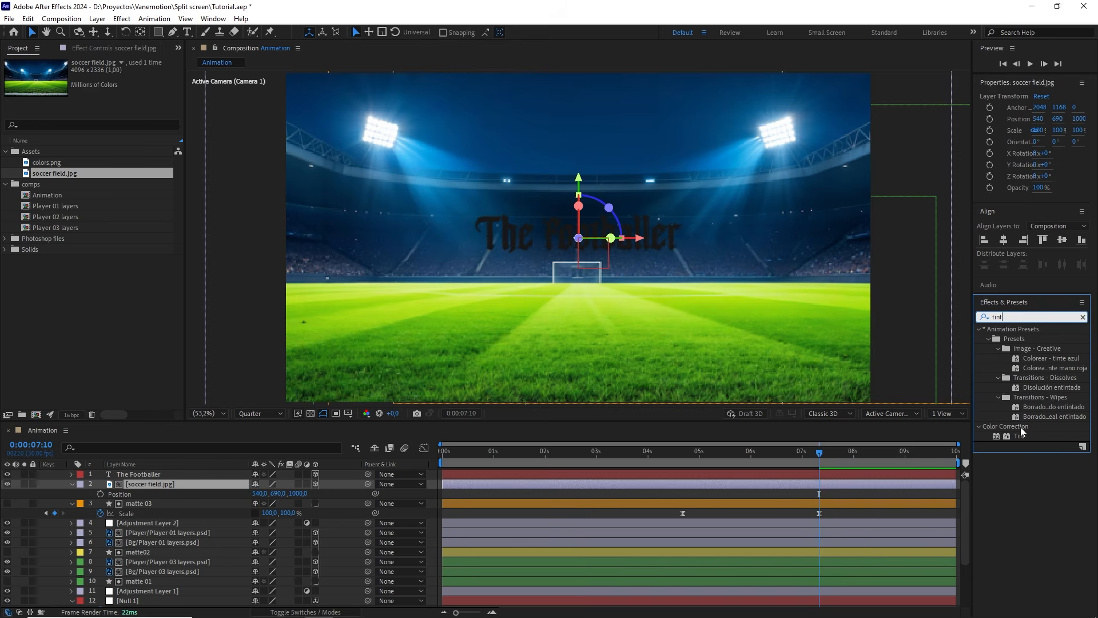
pyautogui.moveTo(1019, 436); pyautogui.dragTo(179, 483)
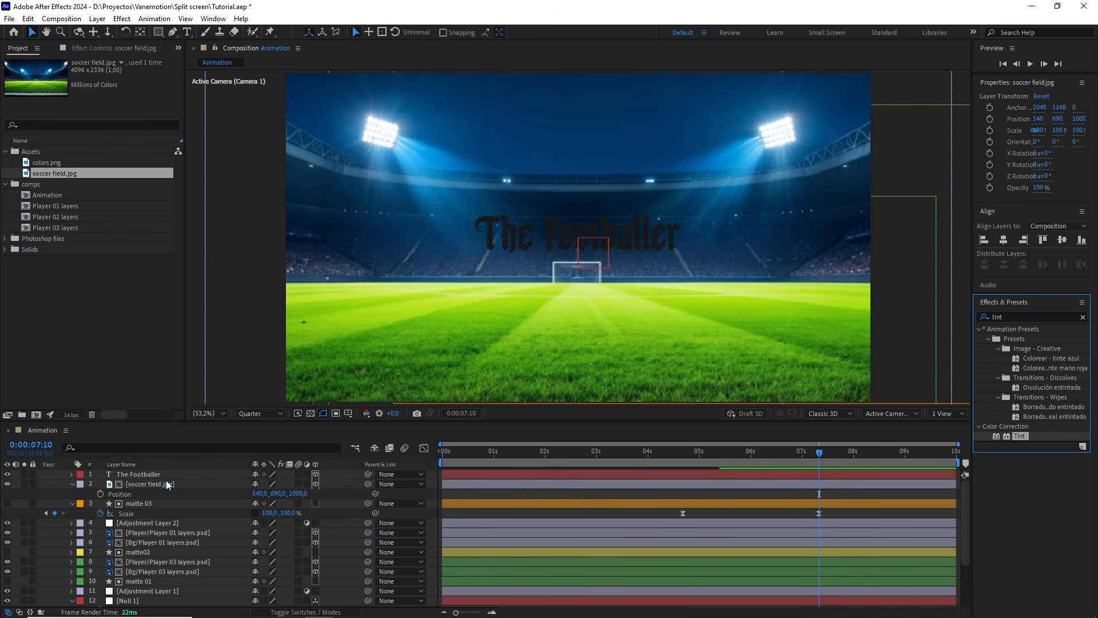
pyautogui.click(107, 92)
pyautogui.moveTo(182, 337)
pyautogui.mouseDown()
pyautogui.moveTo(167, 373)
pyautogui.moveTo(170, 426)
pyautogui.moveTo(139, 430)
pyautogui.mouseUp()
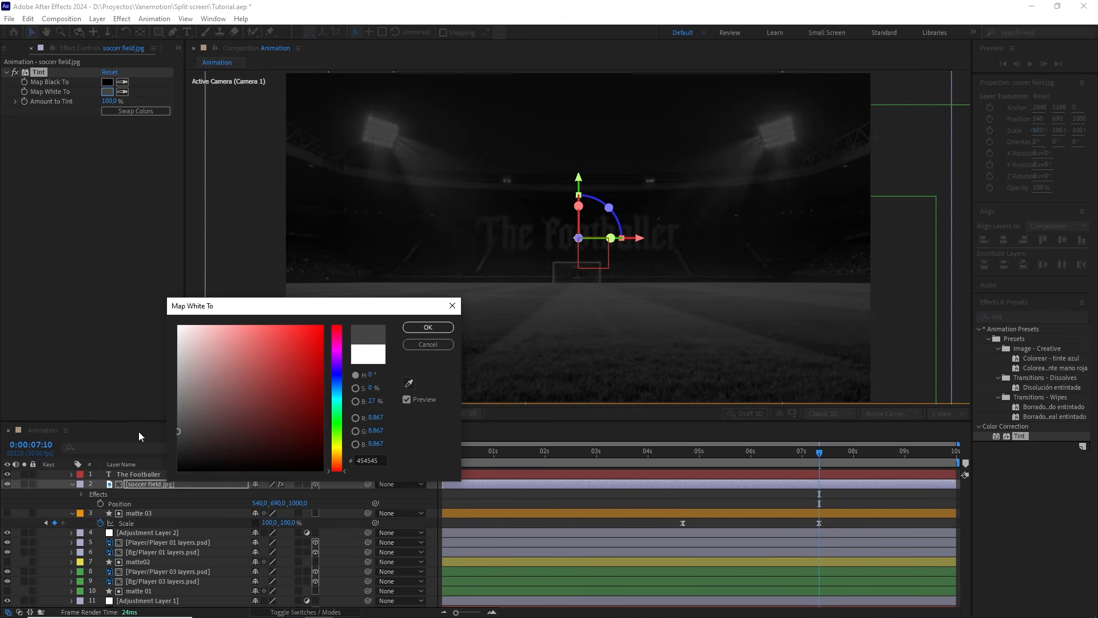
pyautogui.click(428, 327)
# - Apply the Gradient Ramp effect to the "The Footballer" text layer
pyautogui.click(175, 473)
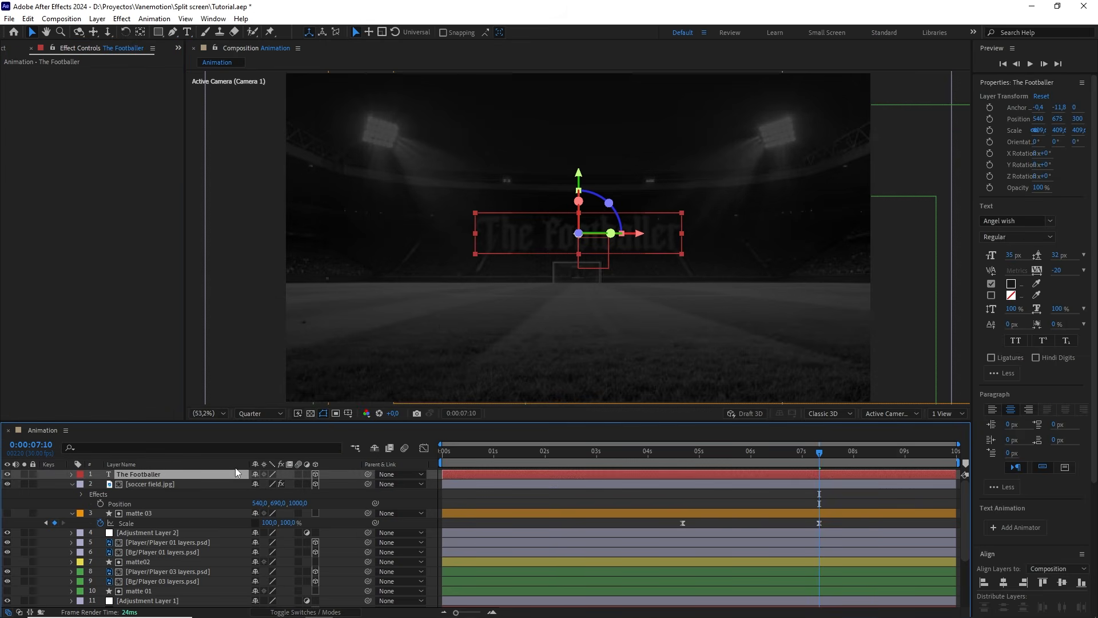
pyautogui.moveTo(1093, 309); pyautogui.dragTo(1091, 432)
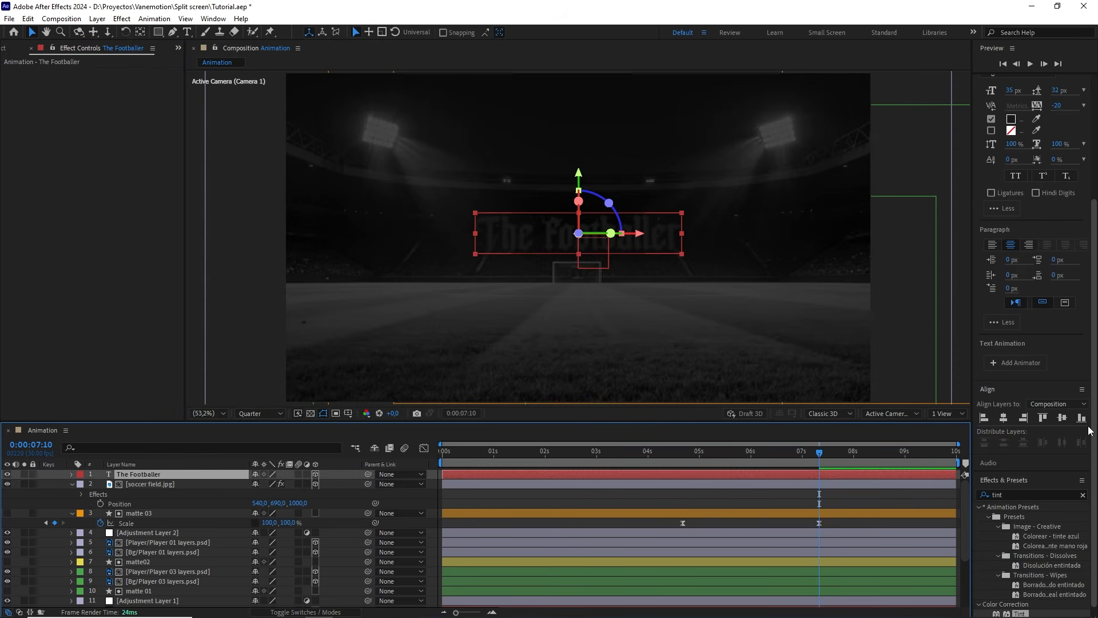
pyautogui.moveTo(1015, 494); pyautogui.dragTo(982, 493)
pyautogui.write('gradien')
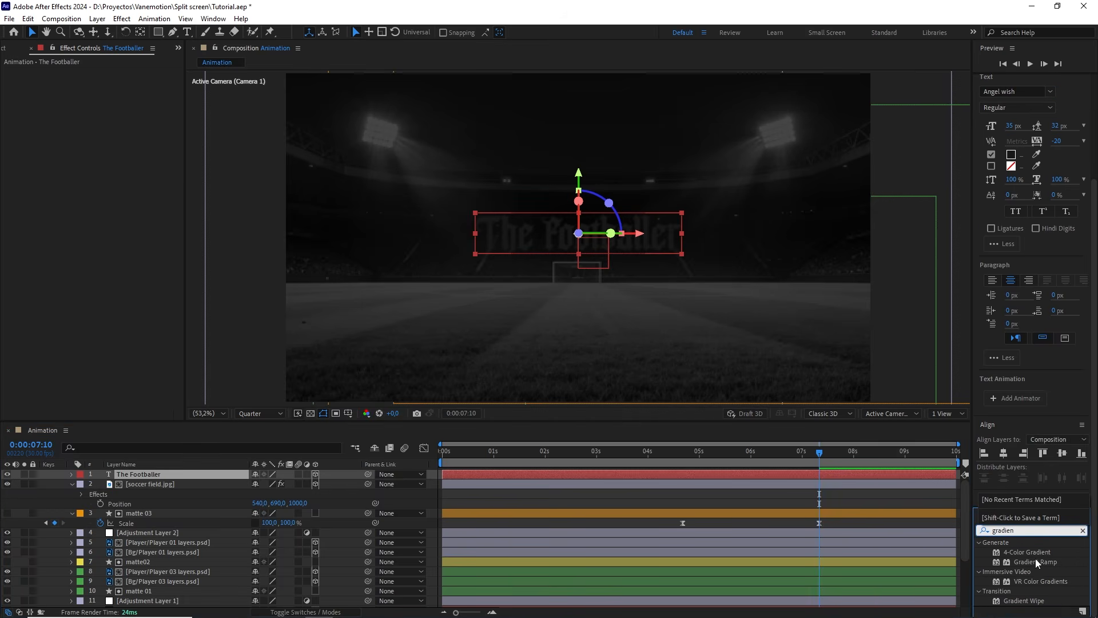
pyautogui.moveTo(1035, 562); pyautogui.dragTo(138, 474)
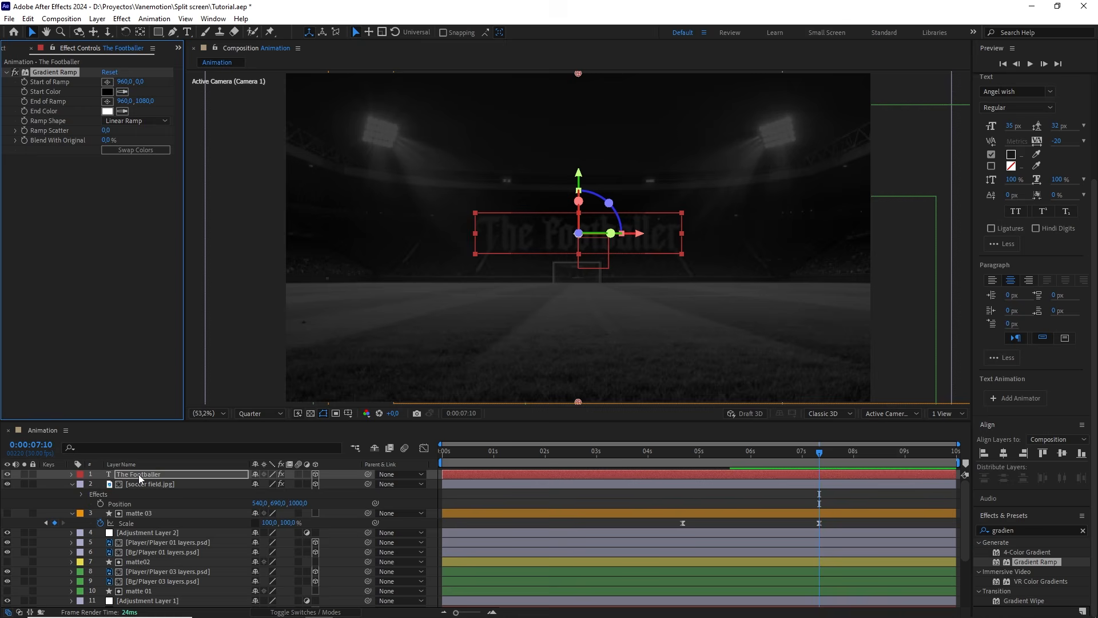
# - Place colors.png in the composition below the title, near the bottom of the soccer field
pyautogui.click(12, 48)
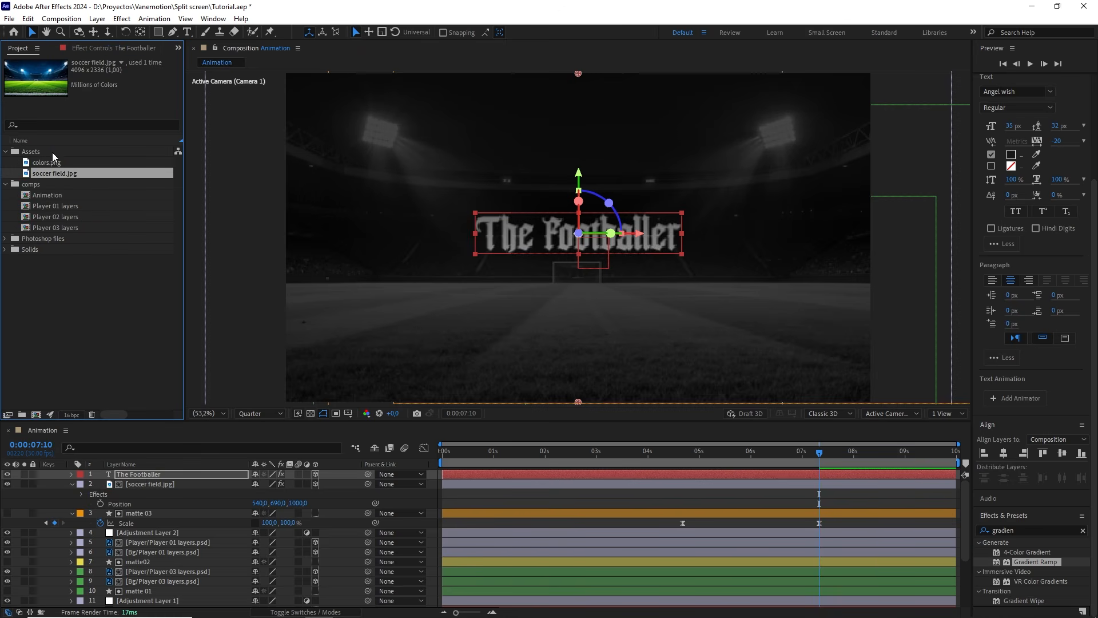
pyautogui.moveTo(56, 162); pyautogui.dragTo(579, 368)
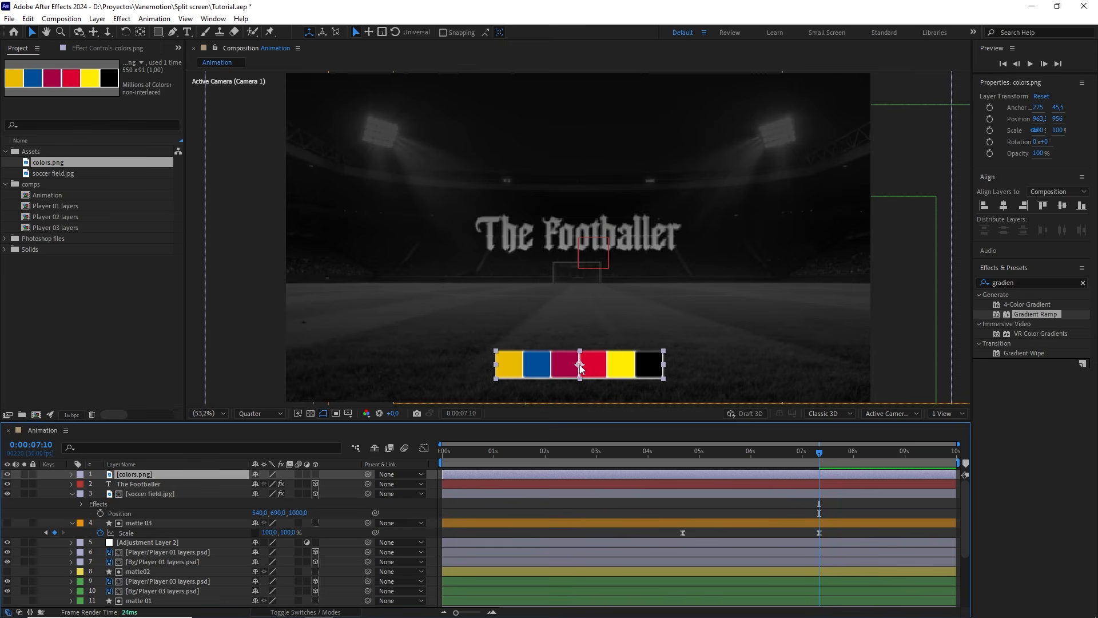
# - Make the title's gradient a Radial Ramp, starting at about 965.6, 447 and ending at about 548.7, 608.6
pyautogui.click(143, 484)
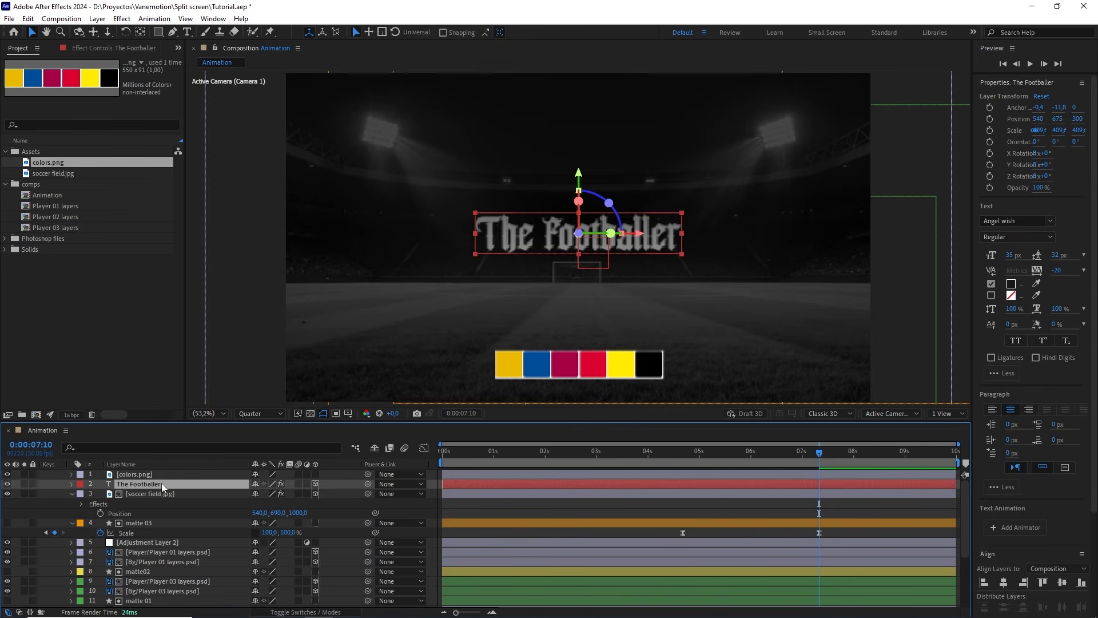
pyautogui.click(136, 48)
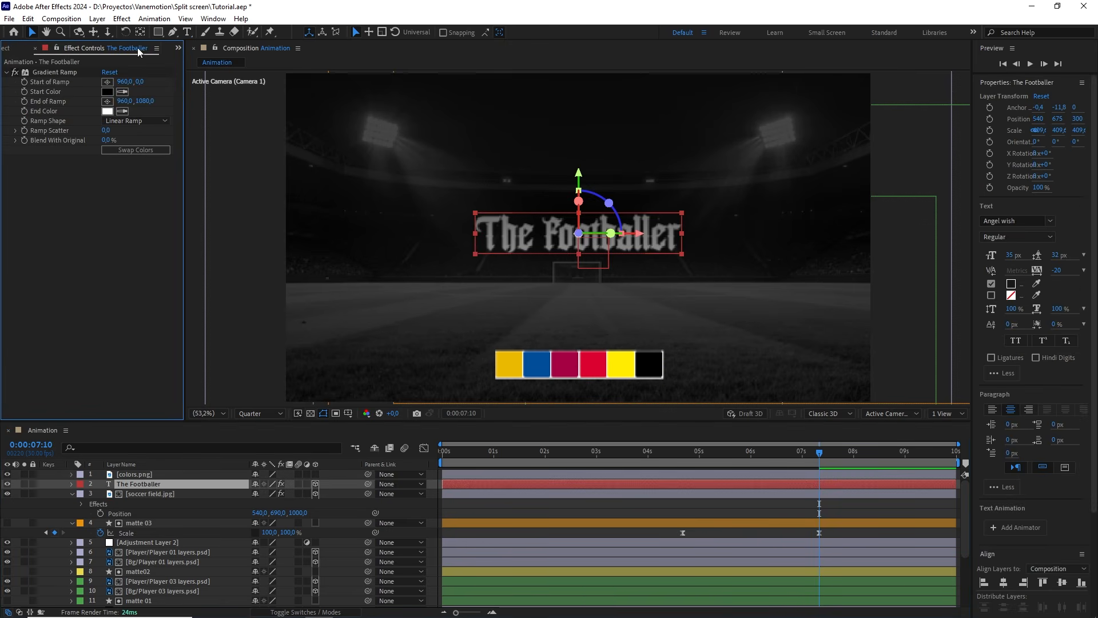
pyautogui.click(141, 121)
pyautogui.click(141, 146)
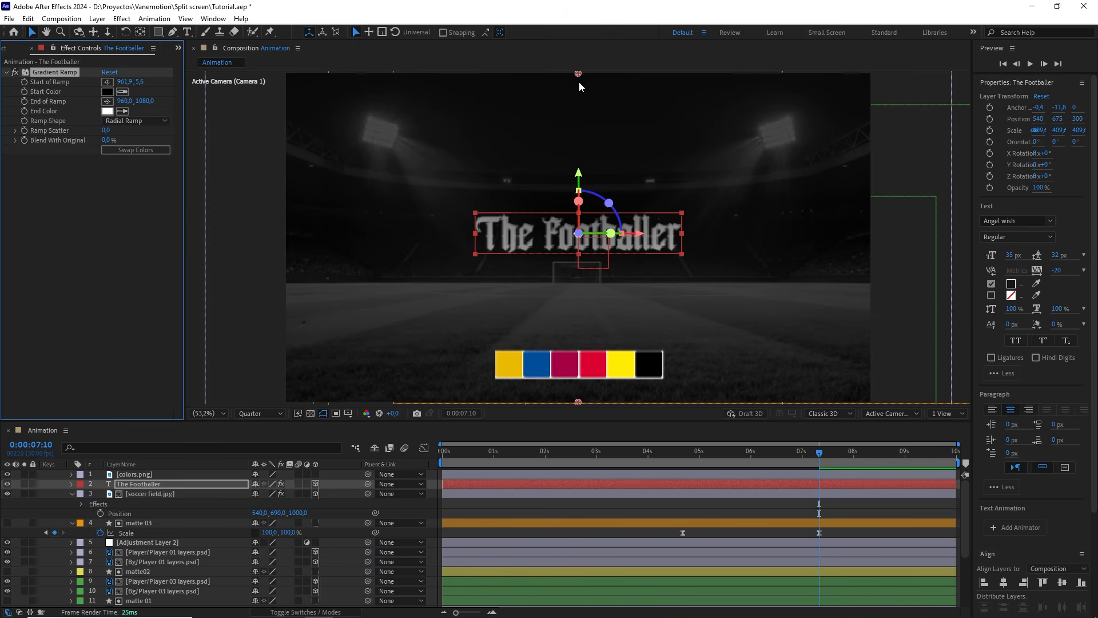
pyautogui.moveTo(578, 73); pyautogui.dragTo(579, 212)
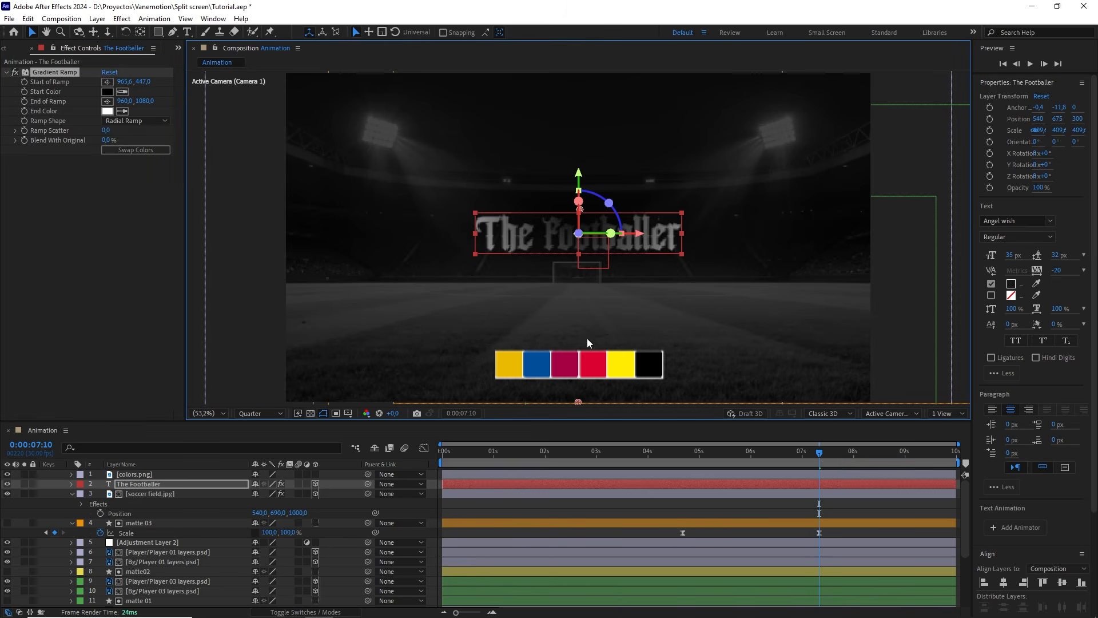
pyautogui.moveTo(580, 401); pyautogui.dragTo(498, 294)
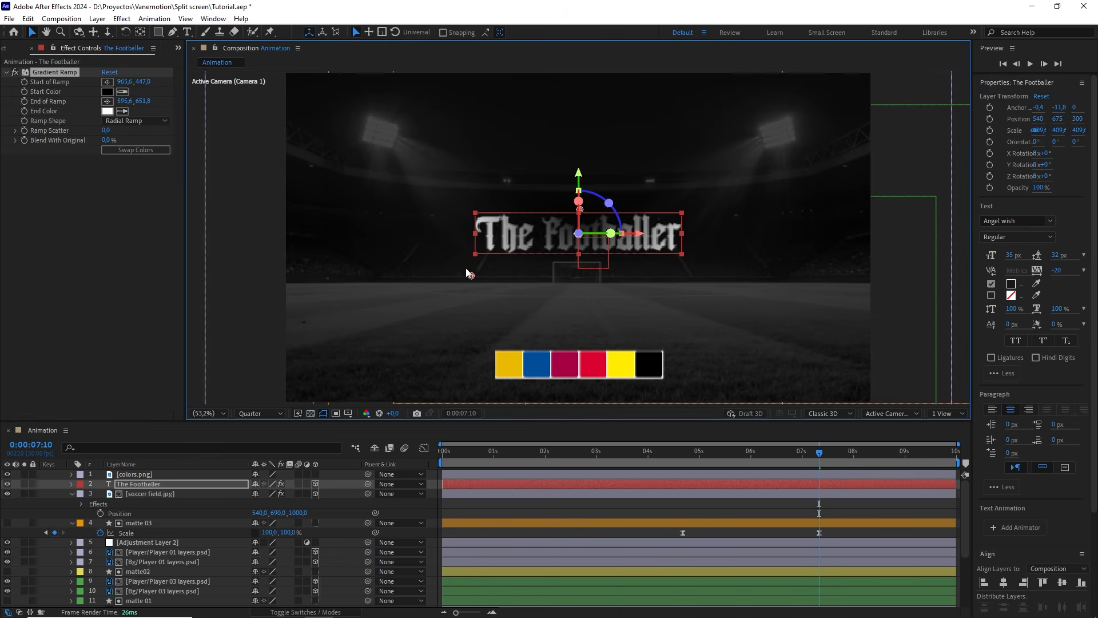
# - Sample crimson as the ramp's end color and yellow as its start color, then bring its end point in to about 653.8, 614.2
pyautogui.click(122, 111)
pyautogui.click(570, 359)
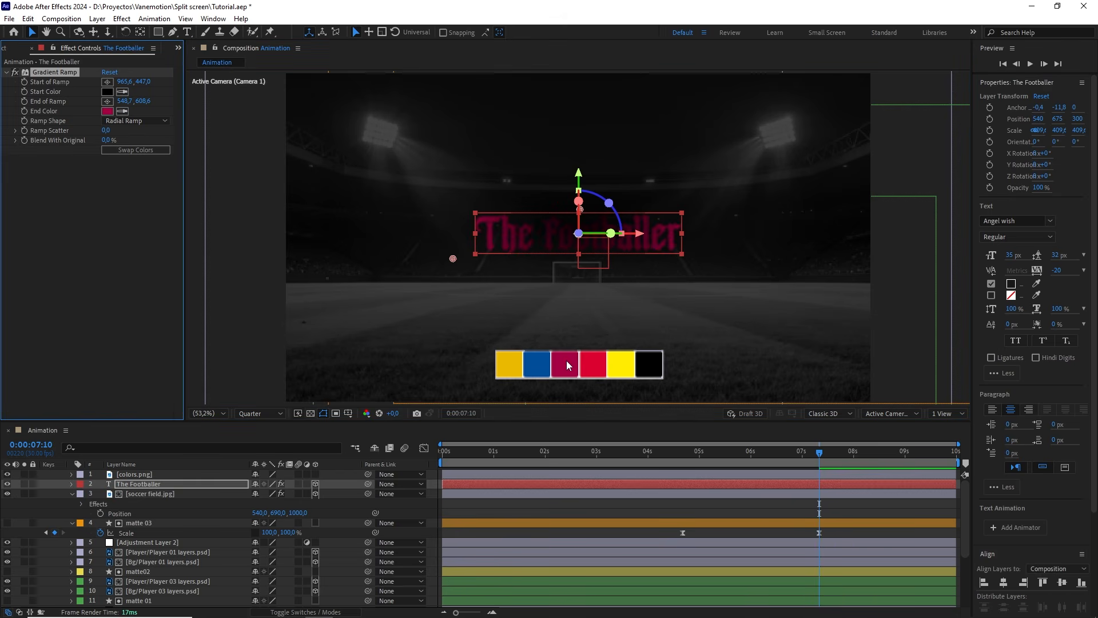
pyautogui.click(628, 374)
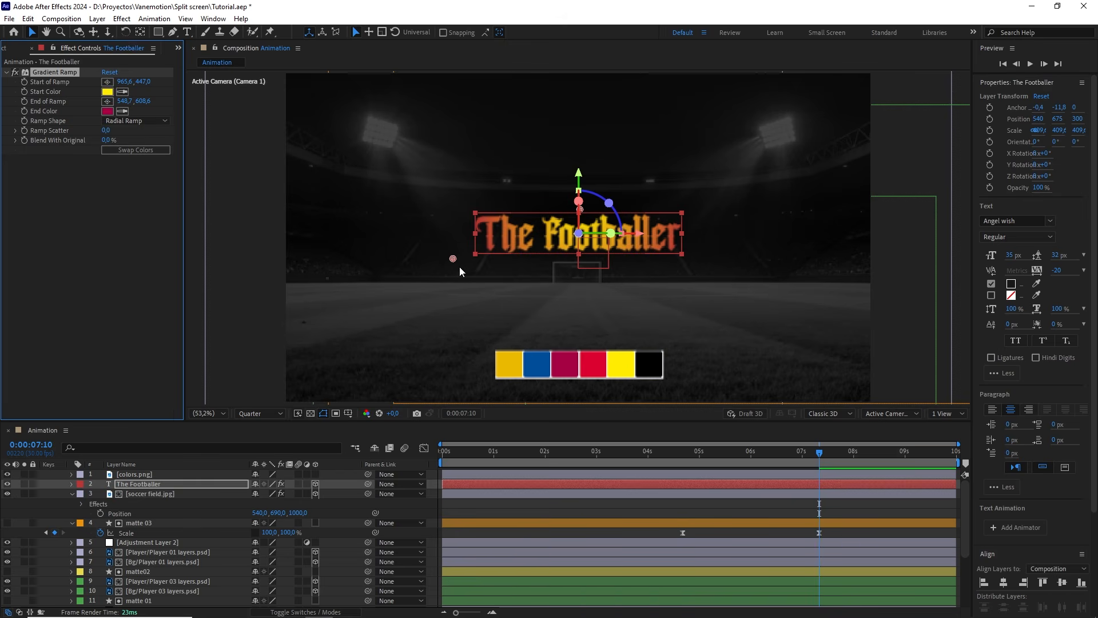
pyautogui.moveTo(456, 259); pyautogui.dragTo(482, 261)
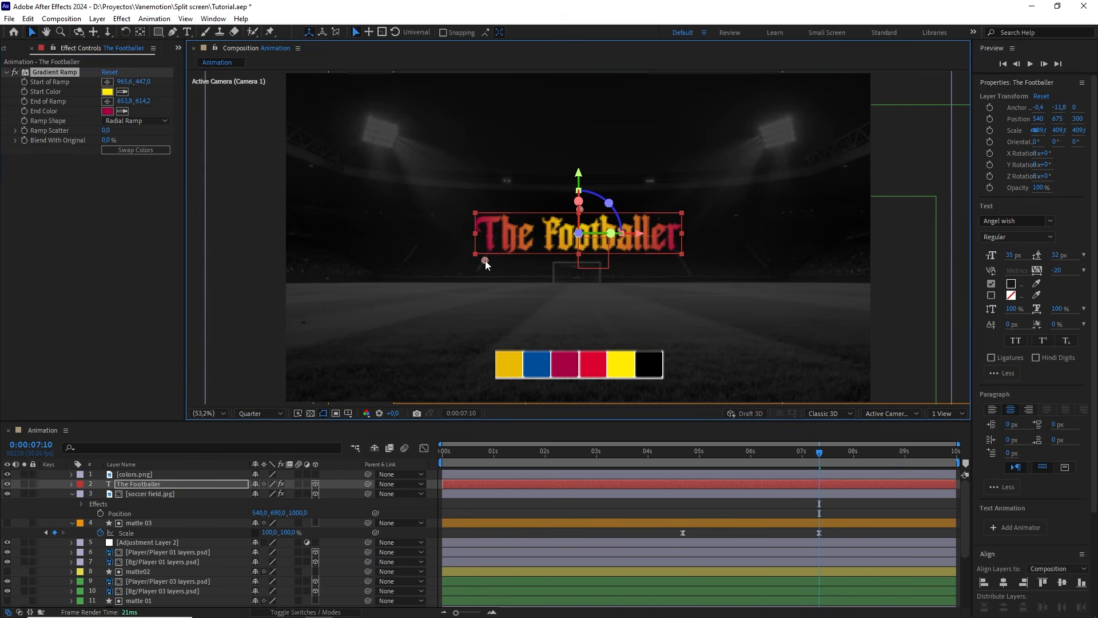
# - Hide the colors.png layer and show the composition at Full resolution and 100% magnification
pyautogui.click(8, 474)
pyautogui.click(274, 413)
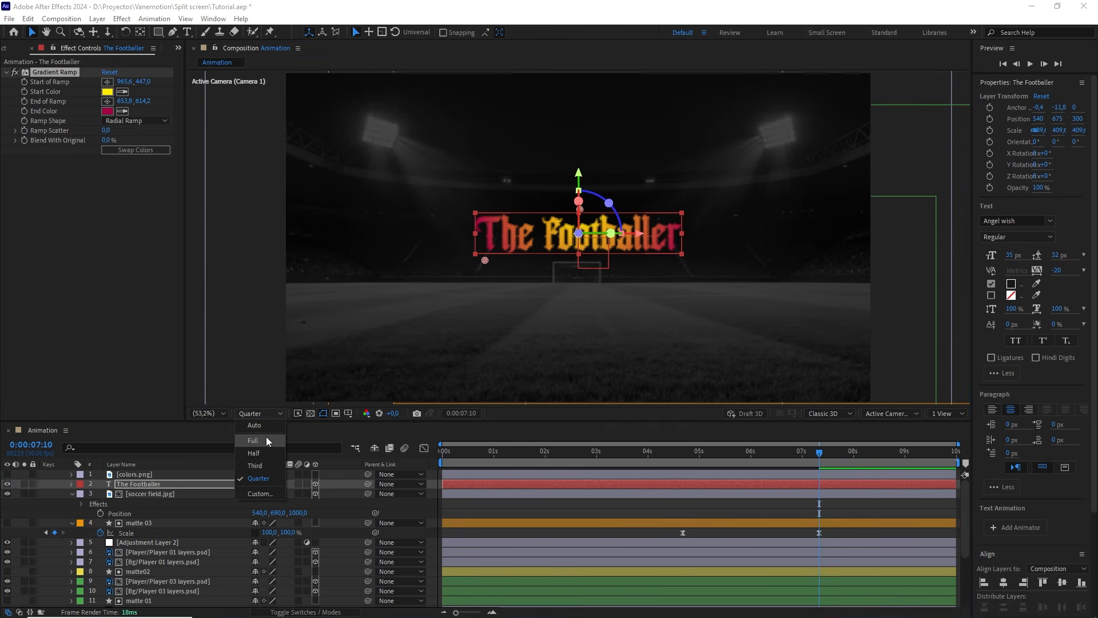
pyautogui.click(260, 445)
pyautogui.press('/')
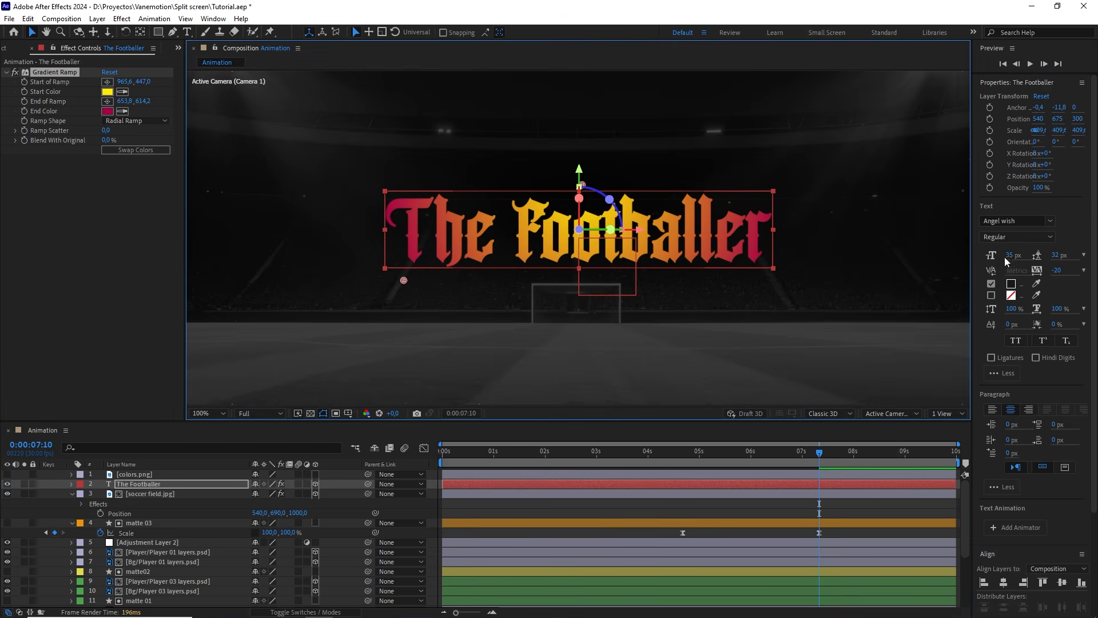
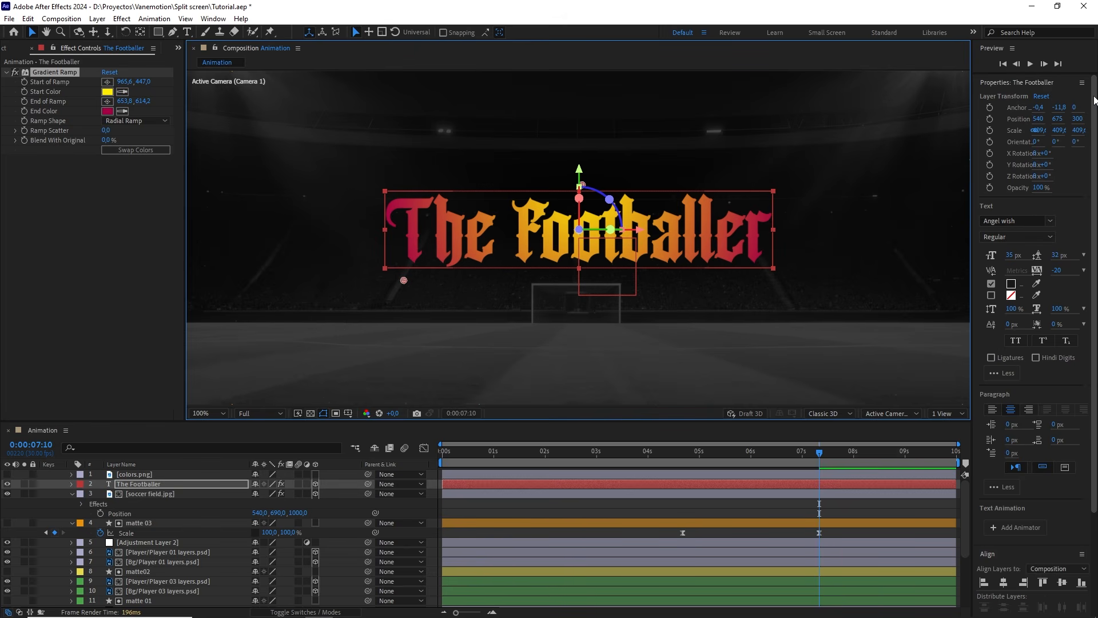
# - Apply CC Light Sweep to the "The Footballer" layer and lower its center to about 960, 409, just above the text
pyautogui.scroll(-3, 1041, 285)
pyautogui.click(1034, 530)
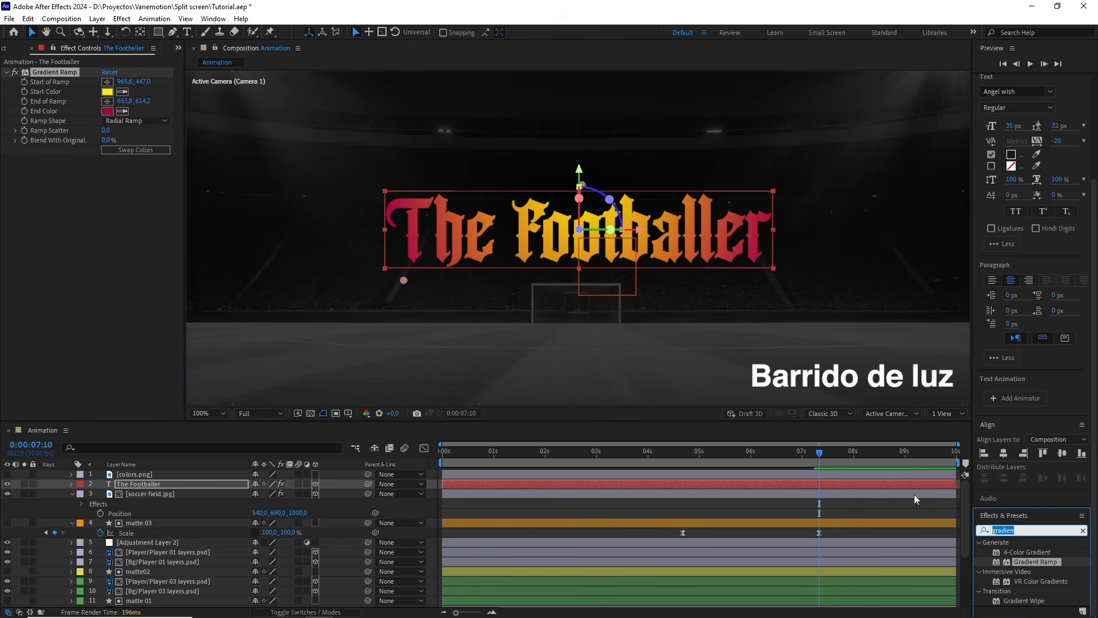
pyautogui.write('cc ligh')
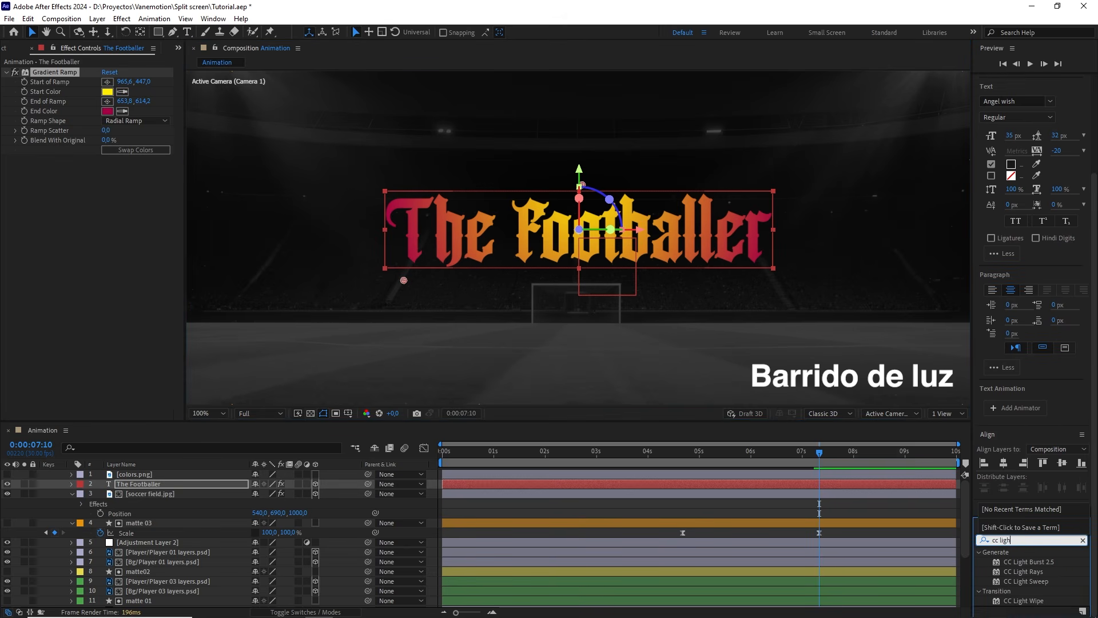
pyautogui.moveTo(1026, 581); pyautogui.dragTo(166, 486)
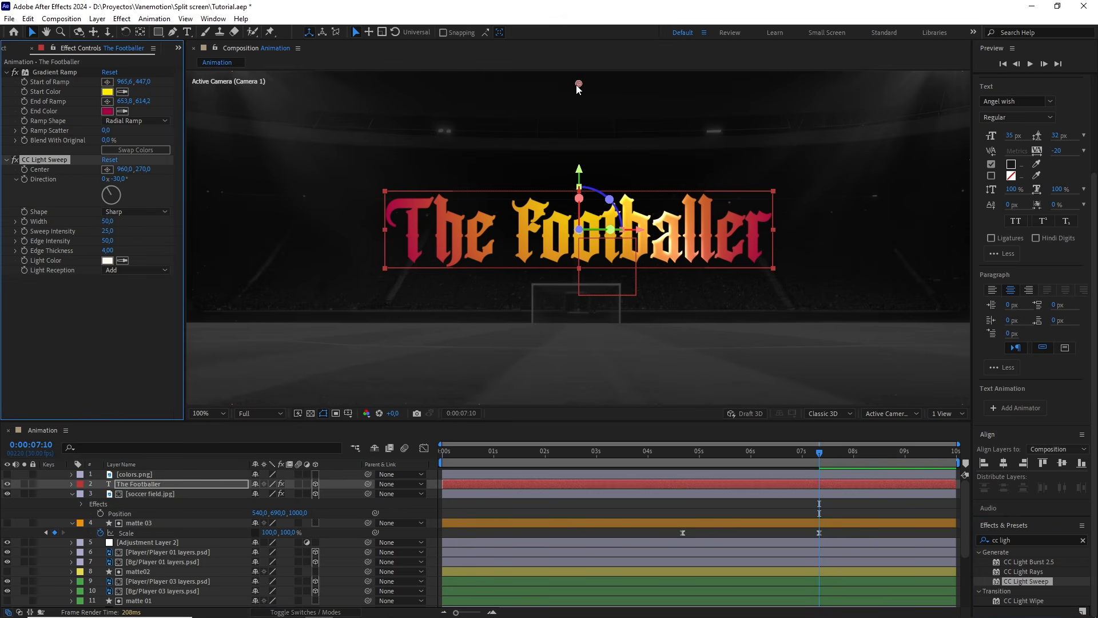
pyautogui.moveTo(579, 87); pyautogui.dragTo(583, 166)
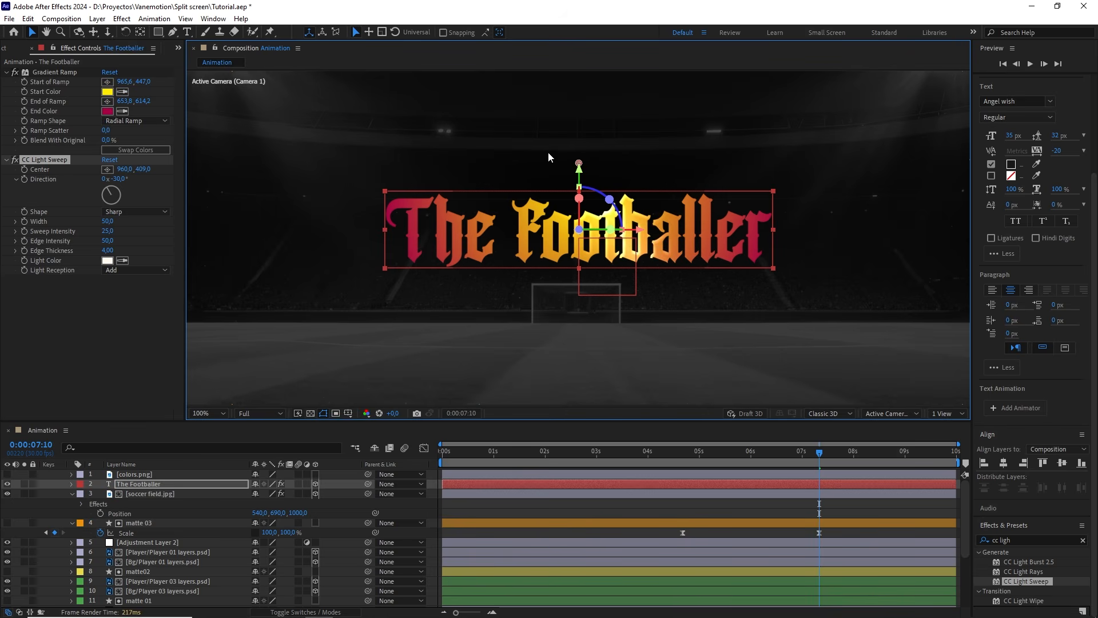
# - Set the CC Light Sweep width to 250, edge thickness to 2 and direction to 0°
pyautogui.moveTo(107, 220); pyautogui.dragTo(129, 221)
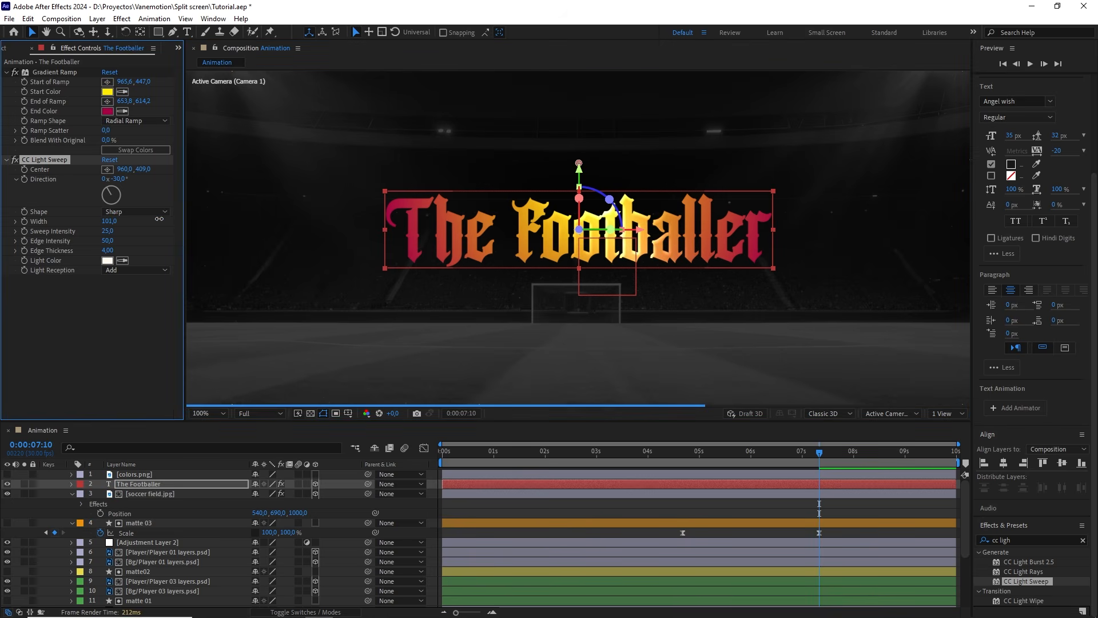
pyautogui.click(110, 221)
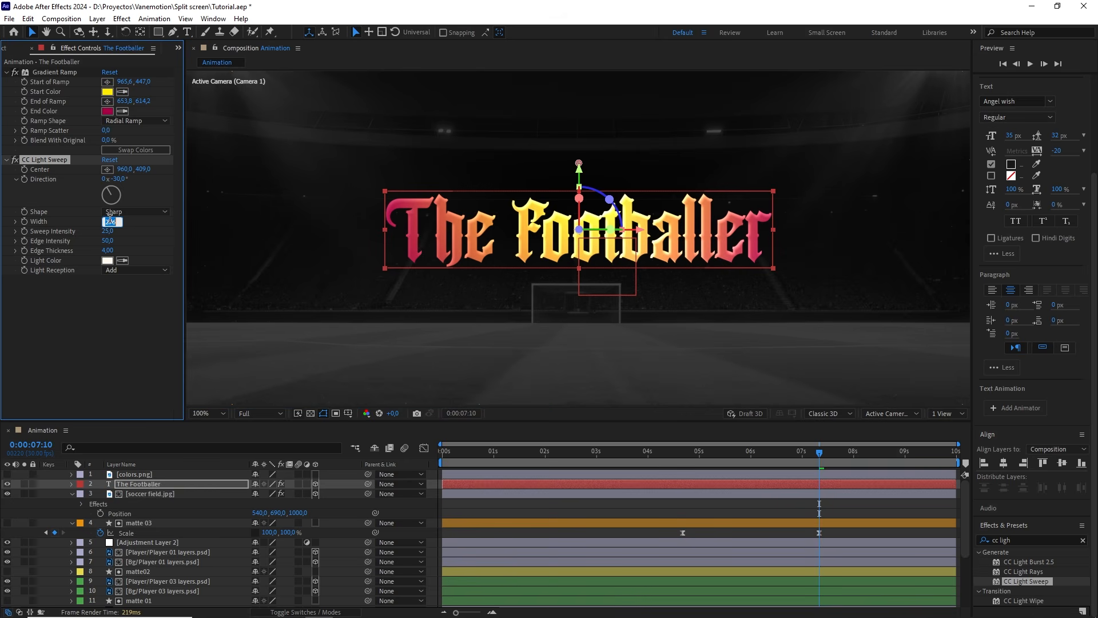
pyautogui.click(133, 231)
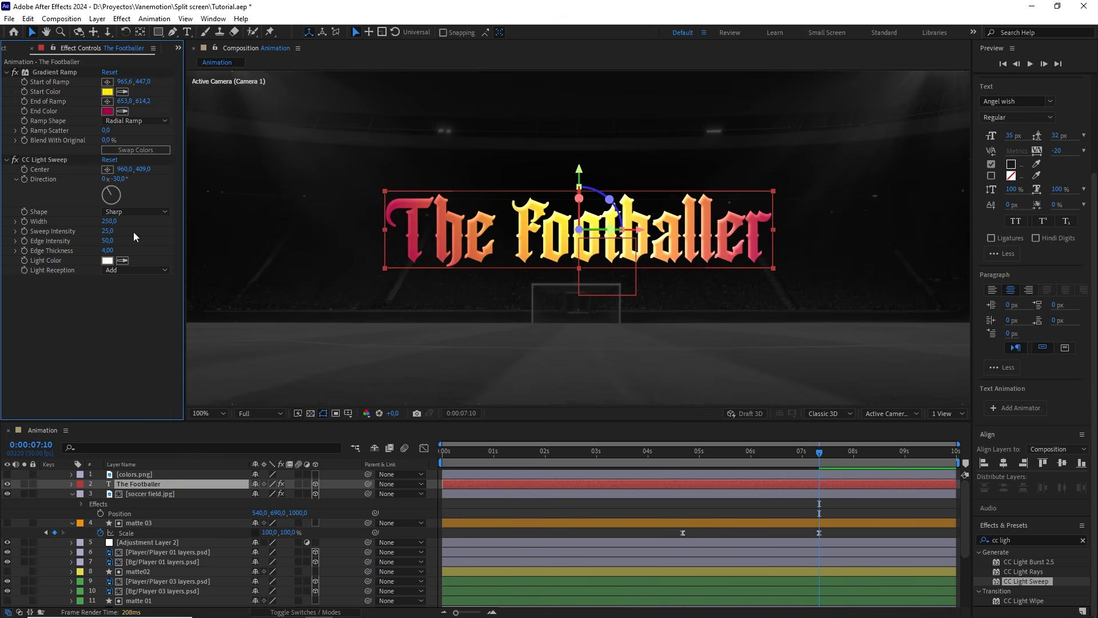
pyautogui.click(107, 250)
pyautogui.click(133, 245)
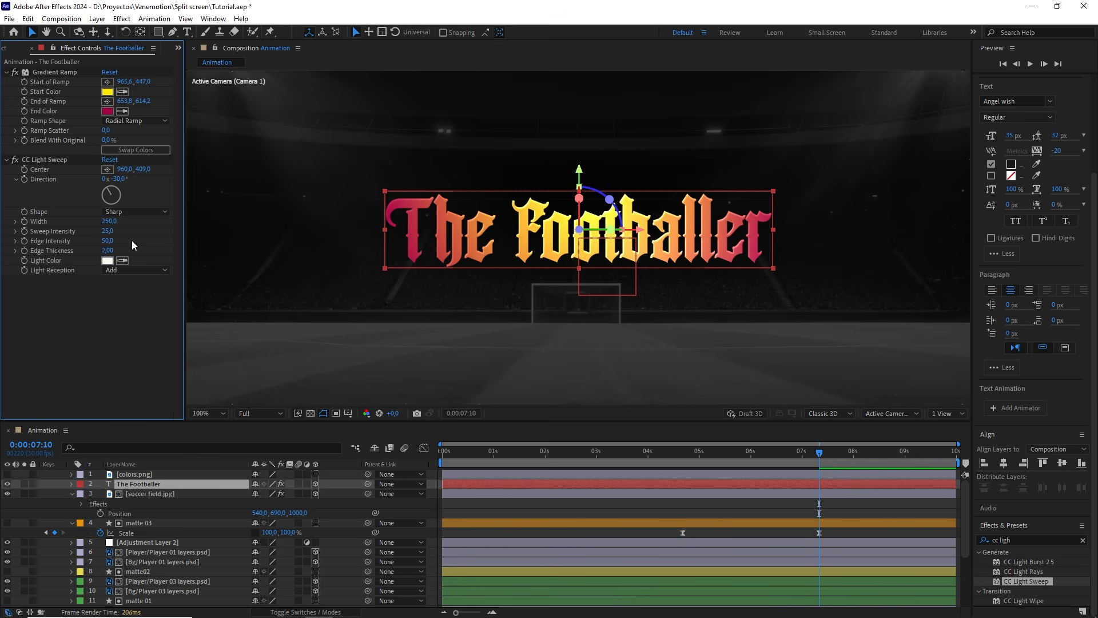
pyautogui.moveTo(123, 179); pyautogui.dragTo(144, 179)
pyautogui.click(122, 177)
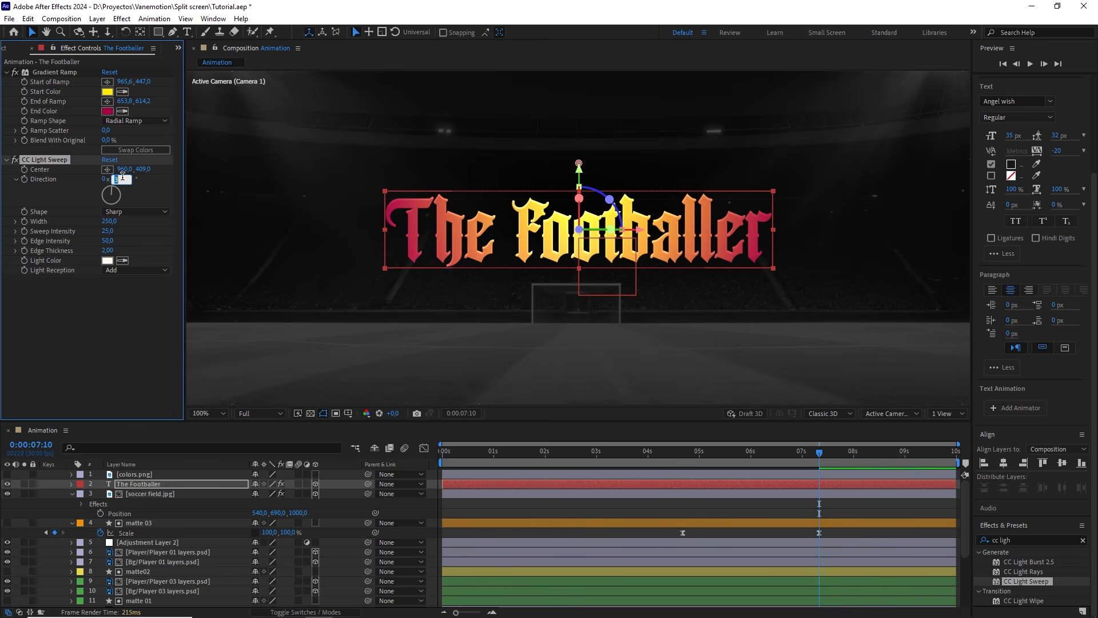
pyautogui.click(149, 223)
# - Examine the title up close with CC Light Sweep switched off and on to compare its effect
pyautogui.scroll(1, 632, 298)
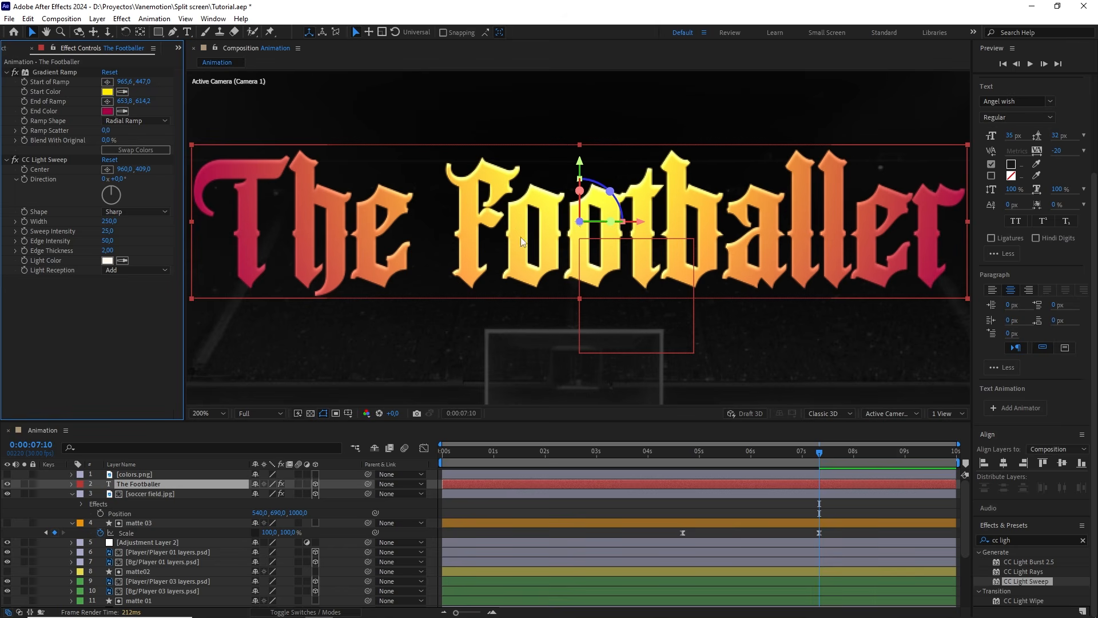
pyautogui.moveTo(508, 236); pyautogui.dragTo(545, 239)
pyautogui.press('v')
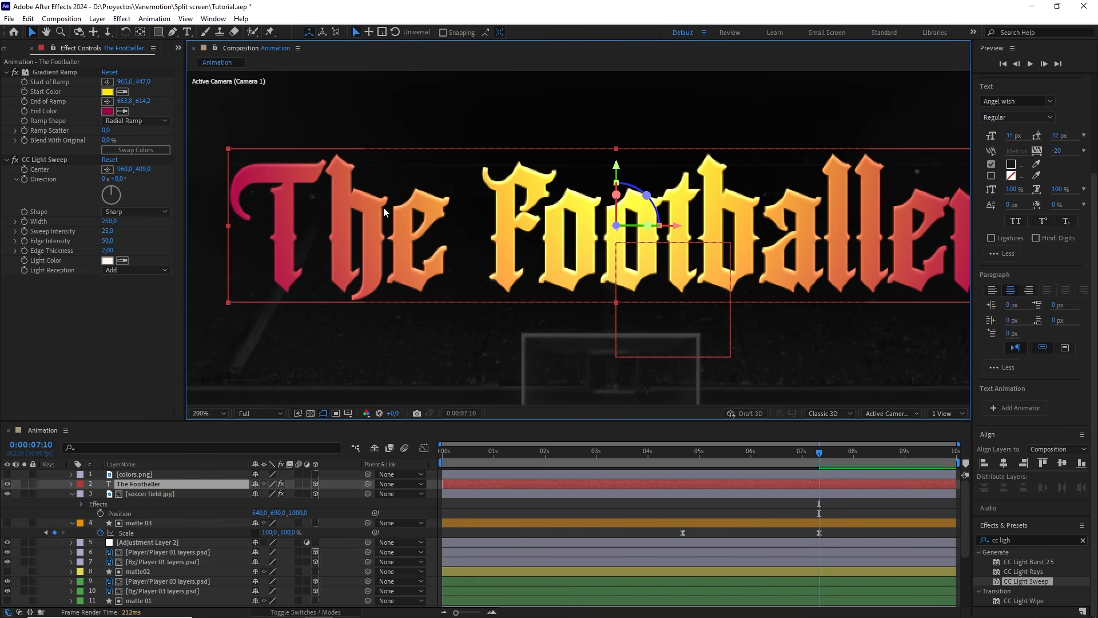
pyautogui.click(16, 161)
pyautogui.click(16, 161)
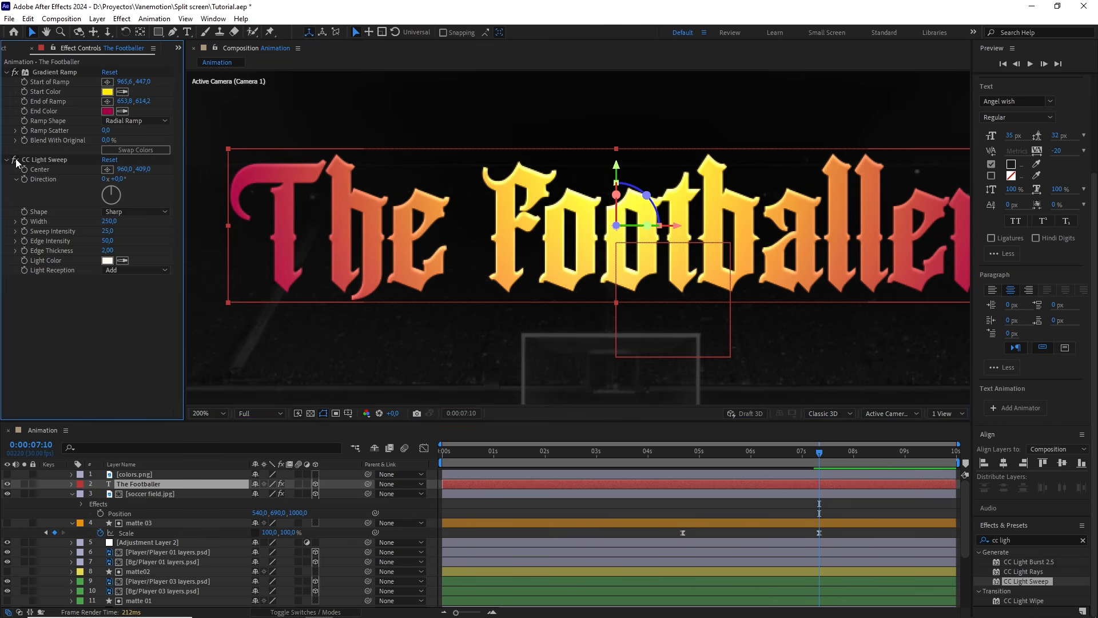
pyautogui.click(16, 161)
pyautogui.click(16, 161)
pyautogui.press('h')
pyautogui.moveTo(783, 289); pyautogui.dragTo(715, 259)
pyautogui.scroll(-1, 653, 250)
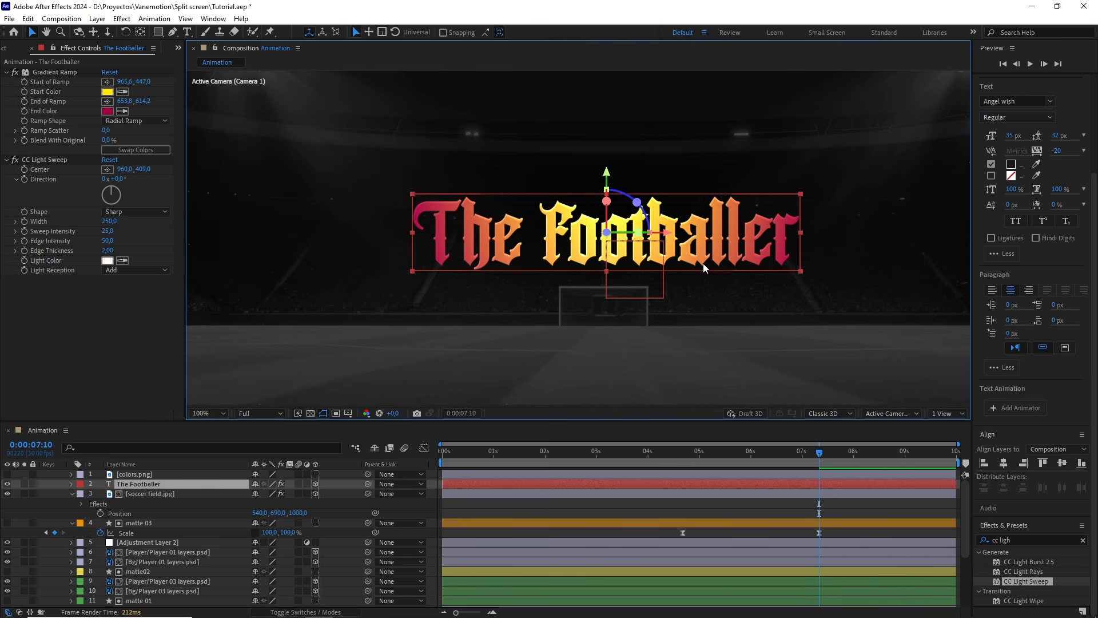
# - Change the CC Light Sweep light color to pure white (FFFFFF) and compare the title with the effect off and on
pyautogui.press('.')
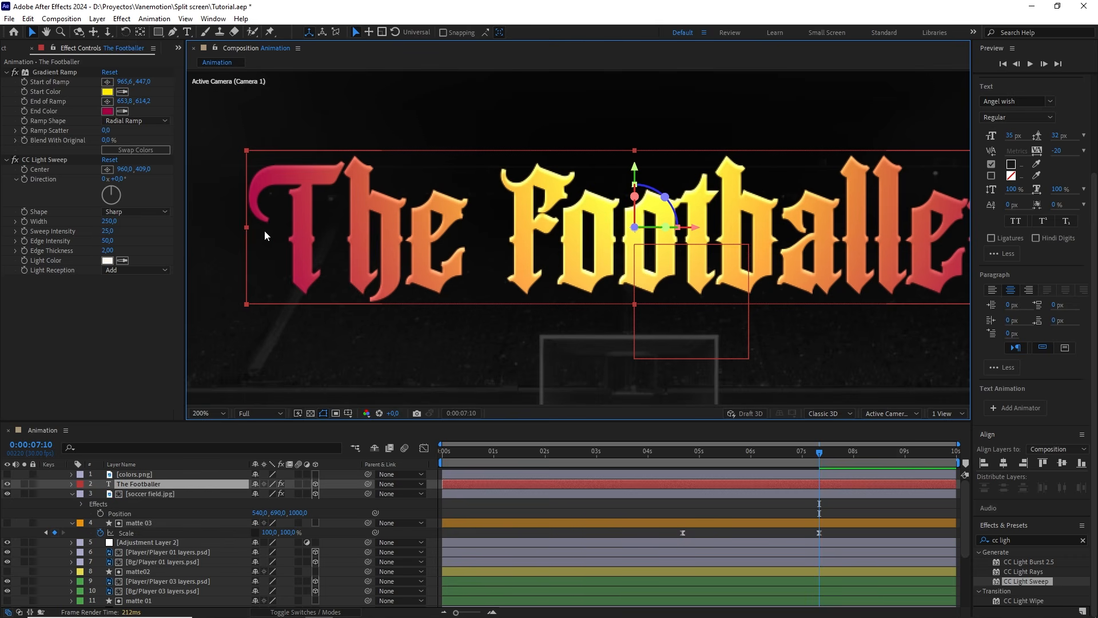
pyautogui.click(107, 261)
pyautogui.click(309, 349)
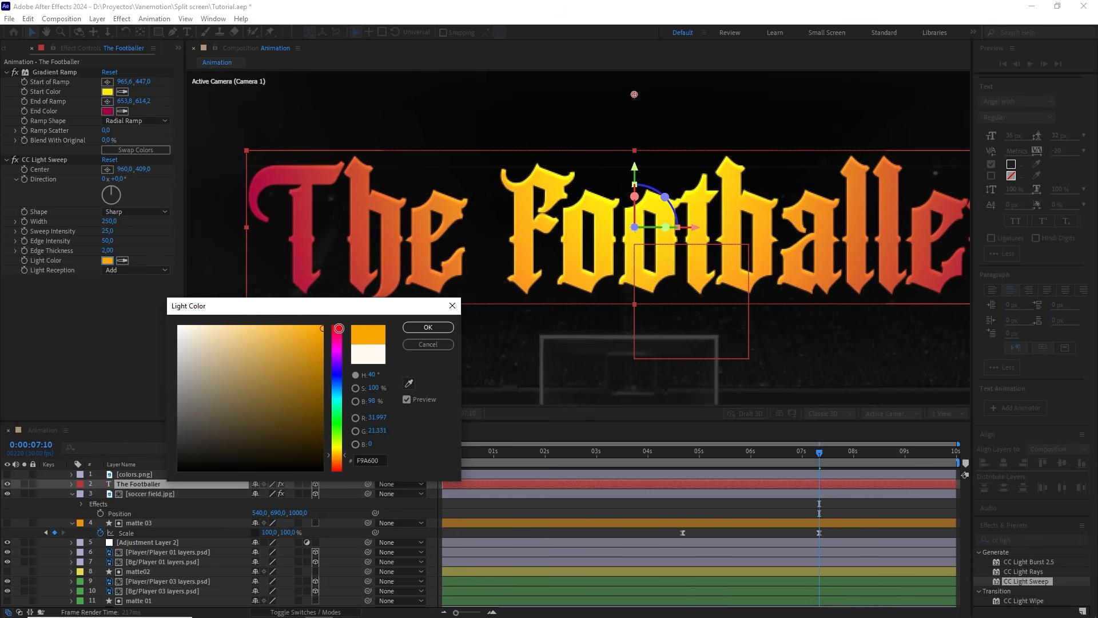
pyautogui.moveTo(309, 348)
pyautogui.mouseDown()
pyautogui.moveTo(260, 372)
pyautogui.moveTo(235, 428)
pyautogui.moveTo(253, 454)
pyautogui.moveTo(208, 320)
pyautogui.moveTo(159, 308)
pyautogui.mouseUp()
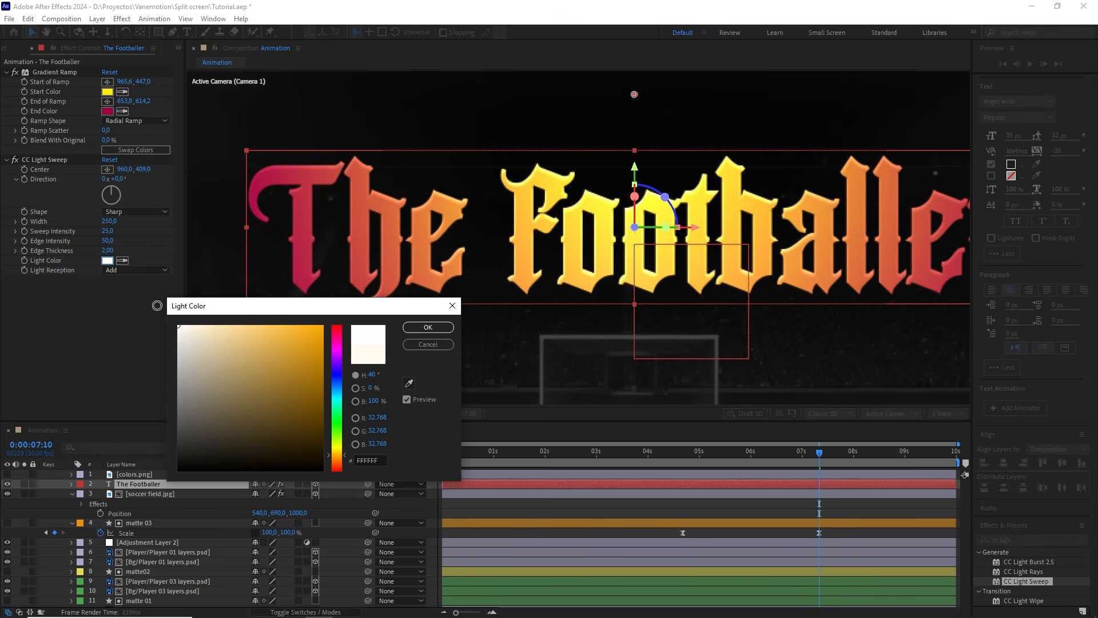
pyautogui.click(426, 327)
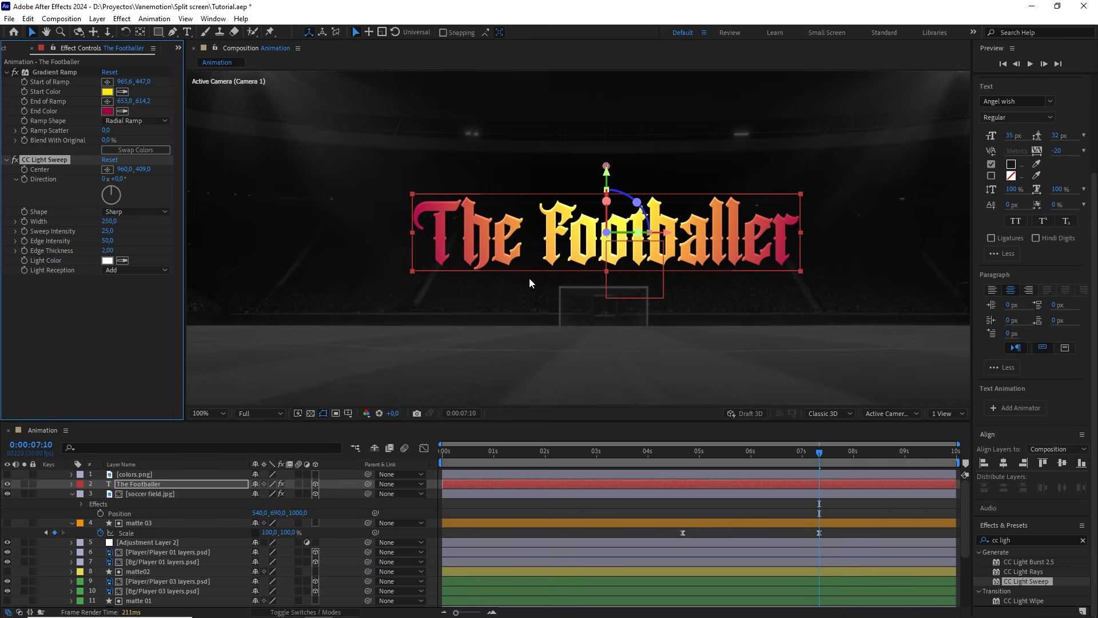
pyautogui.click(15, 160)
pyautogui.click(15, 160)
pyautogui.click(665, 502)
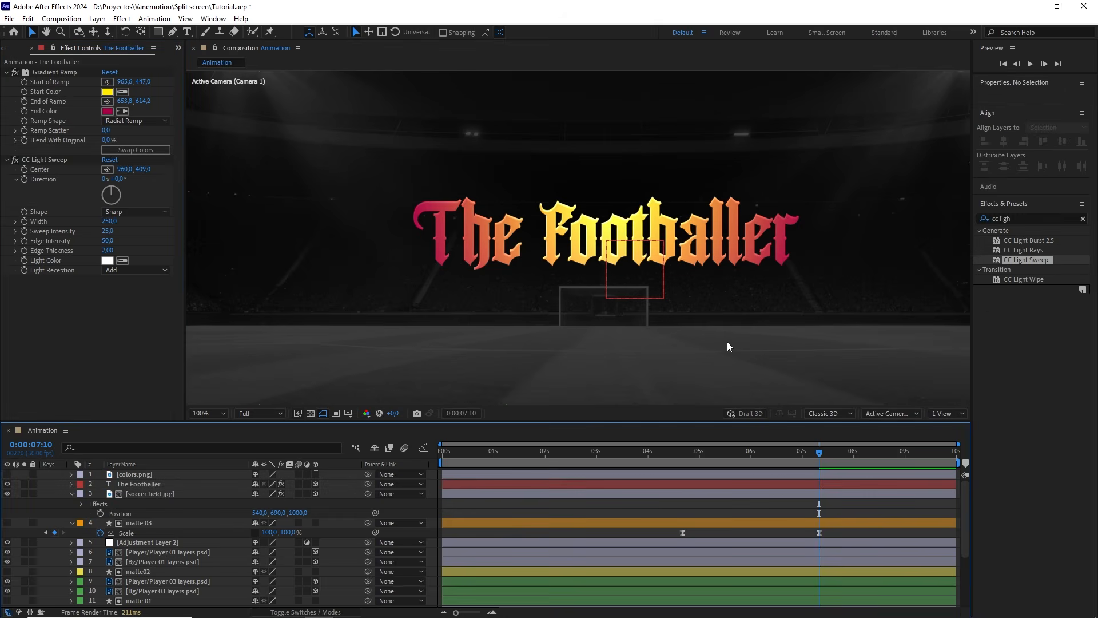
pyautogui.scroll(-2, 727, 341)
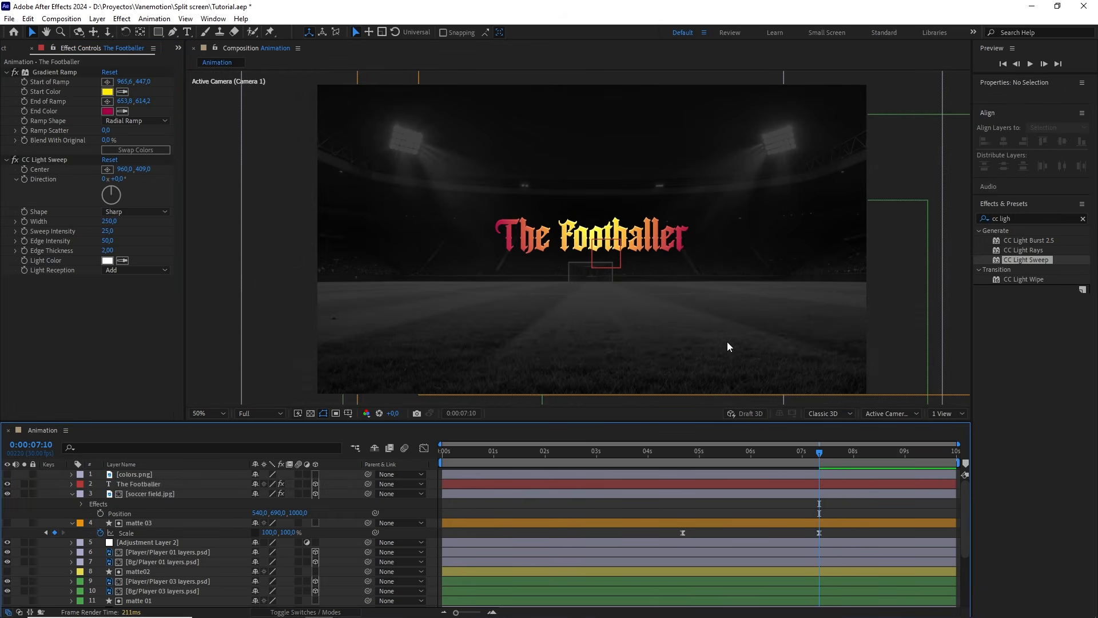
# - Give the four layers from matte 03 up to colors.png the Orange label color
pyautogui.click(73, 493)
pyautogui.click(145, 504)
pyautogui.keyDown('shift'); pyautogui.click(142, 475); pyautogui.keyUp('shift')
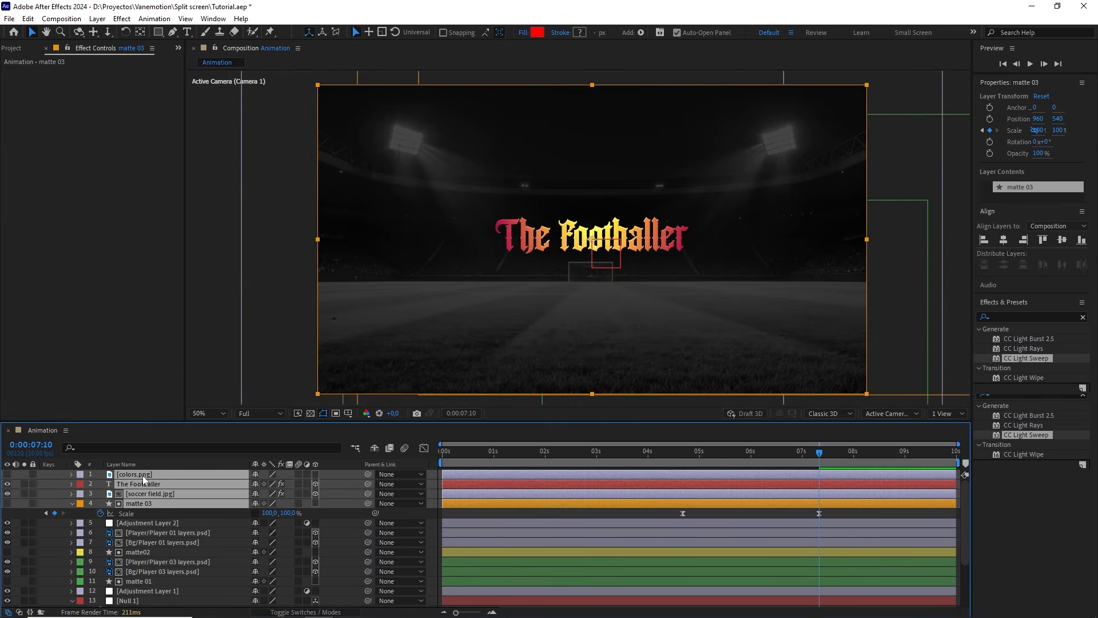
pyautogui.click(80, 480)
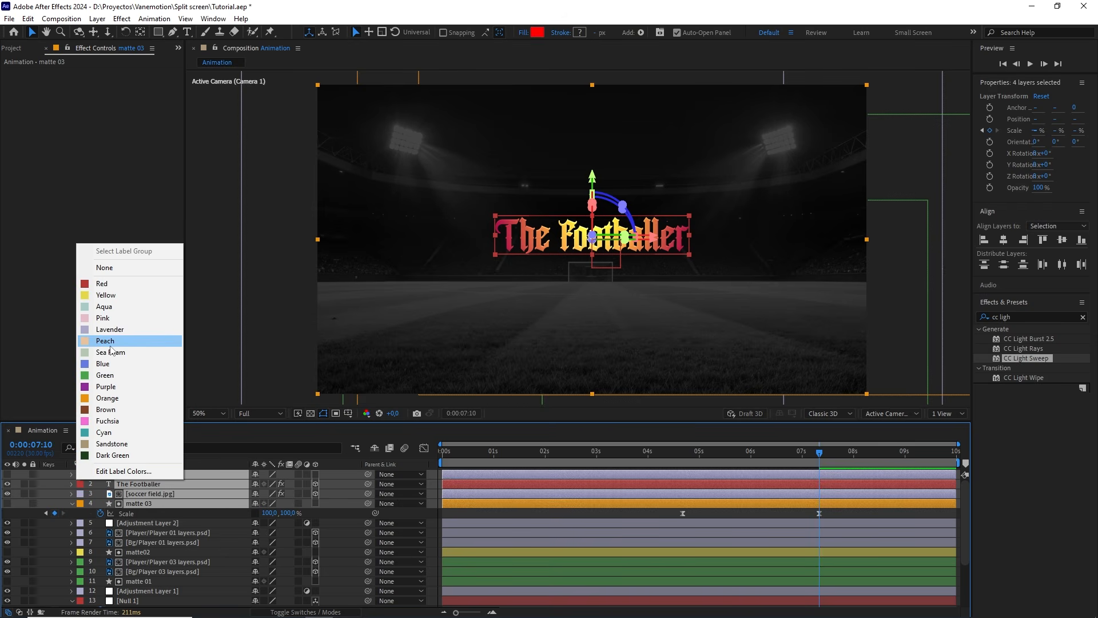
pyautogui.click(107, 398)
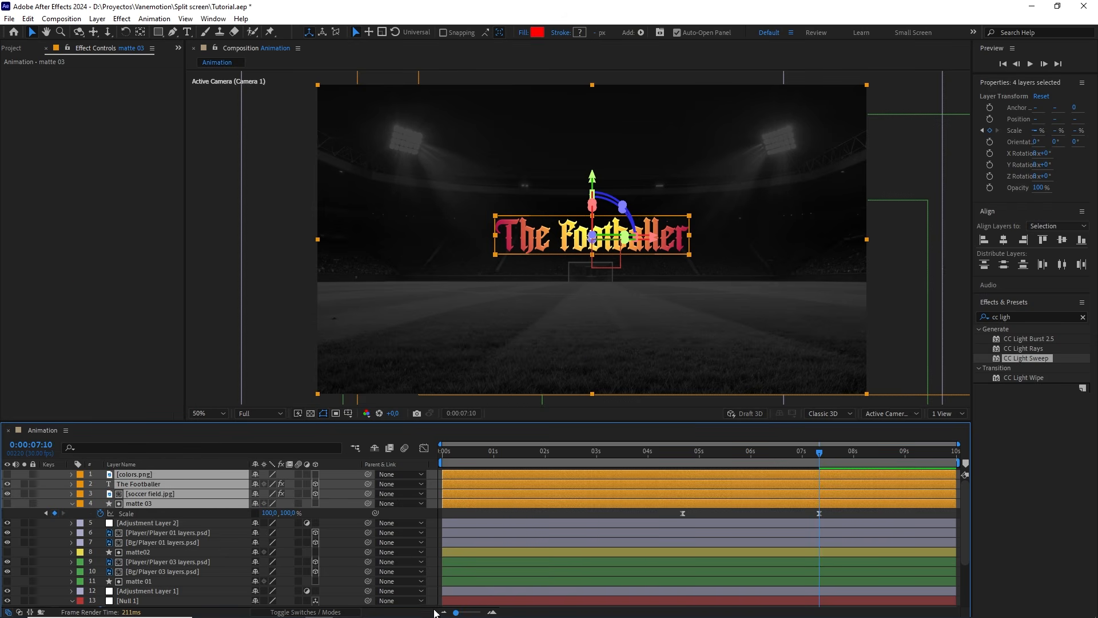
# - Clear the effects search text and deselect all layers
pyautogui.click(949, 413)
pyautogui.click(948, 426)
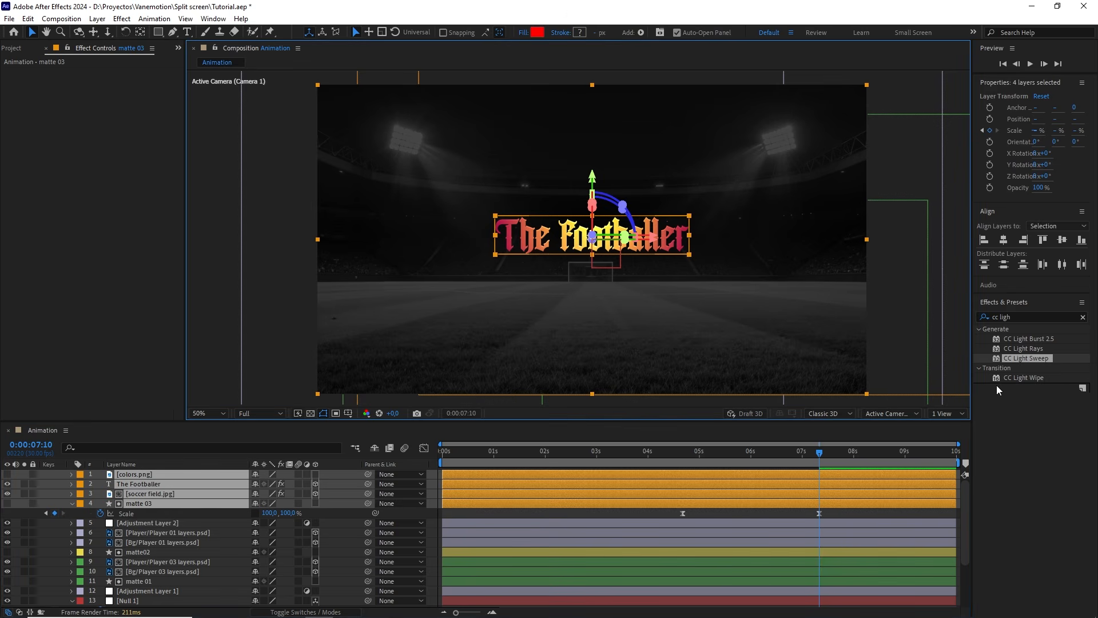
pyautogui.click(1083, 317)
pyautogui.click(550, 513)
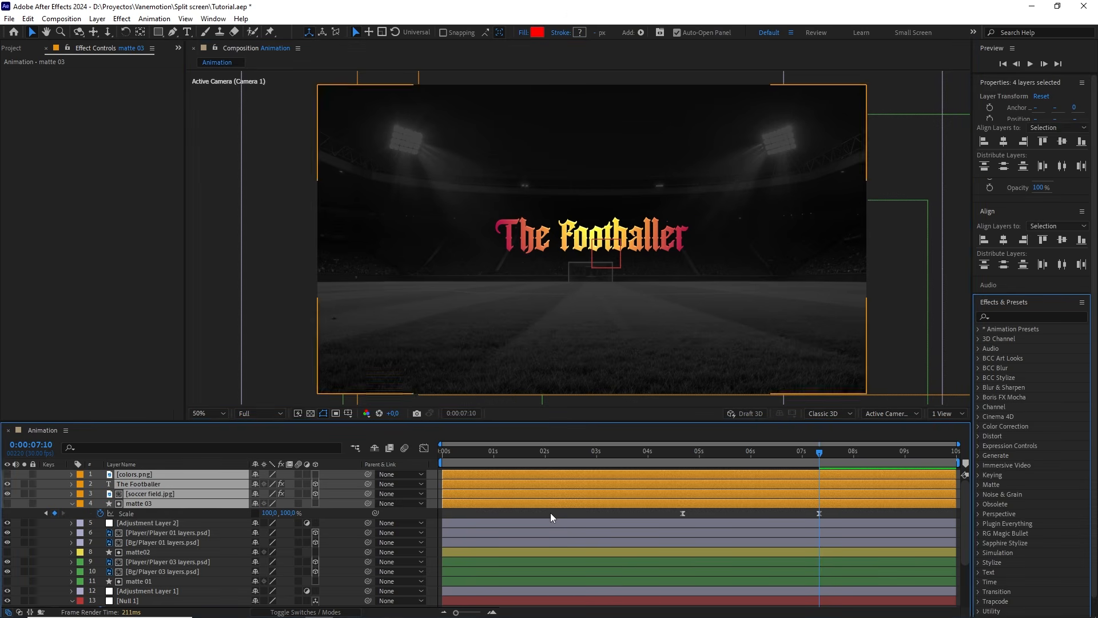
# - Go back to the first frame, collapse the properties of every layer and enlarge the timeline to show the full layer stack
pyautogui.moveTo(556, 455); pyautogui.dragTo(439, 454)
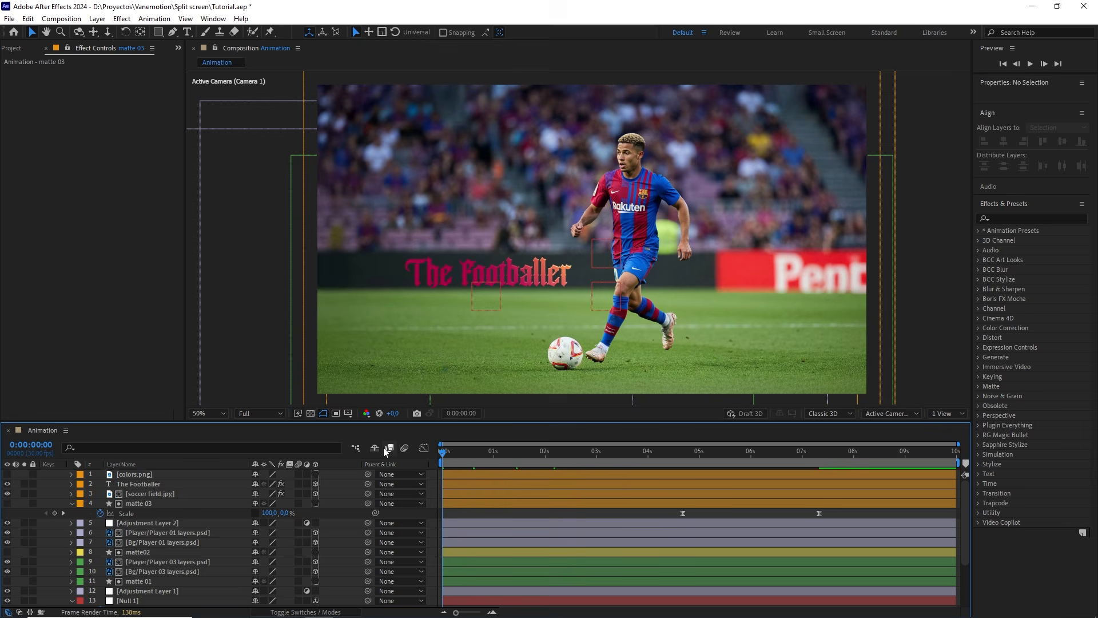
pyautogui.hotkey('ctrl', 'a')
pyautogui.press('u')
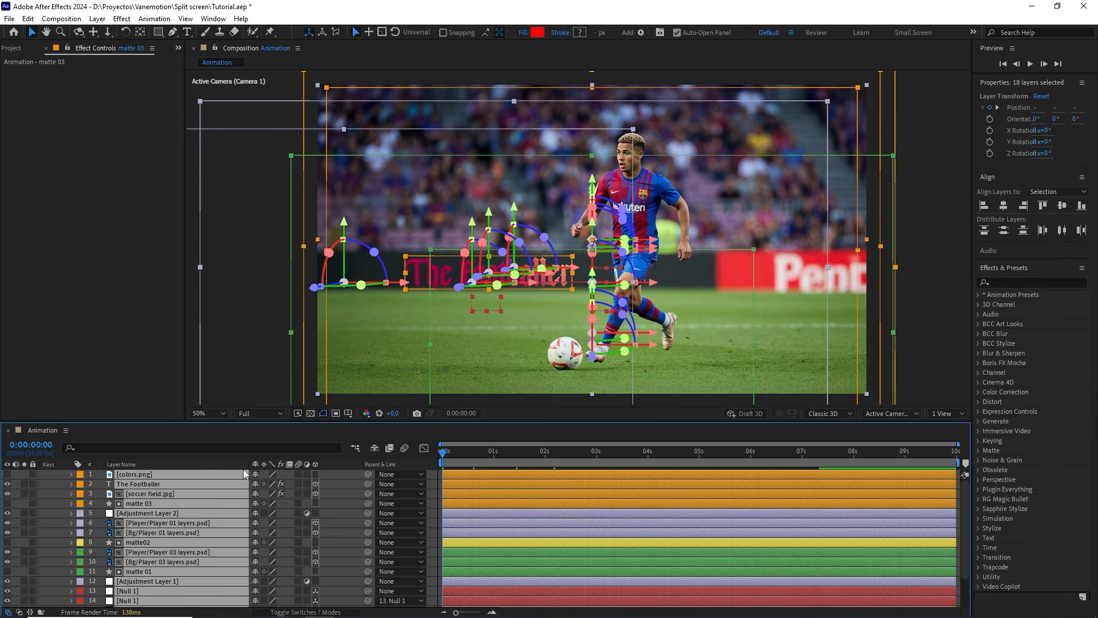
pyautogui.moveTo(418, 422); pyautogui.dragTo(427, 346)
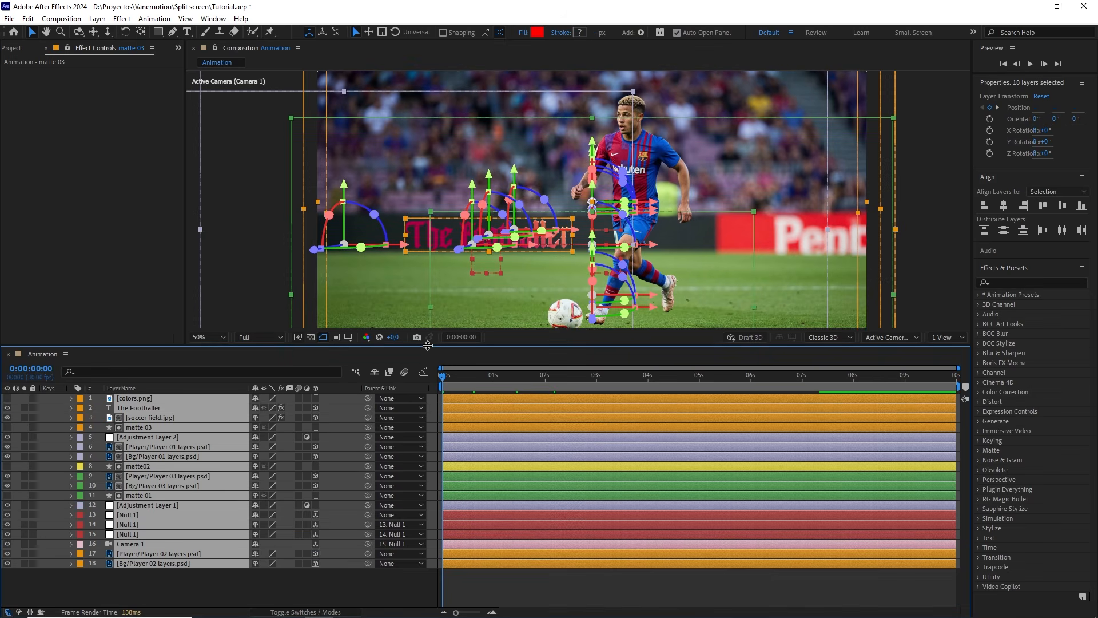
pyautogui.click(329, 598)
# - Fit the composition in the viewer and set its preview resolution to Quarter
pyautogui.click(211, 335)
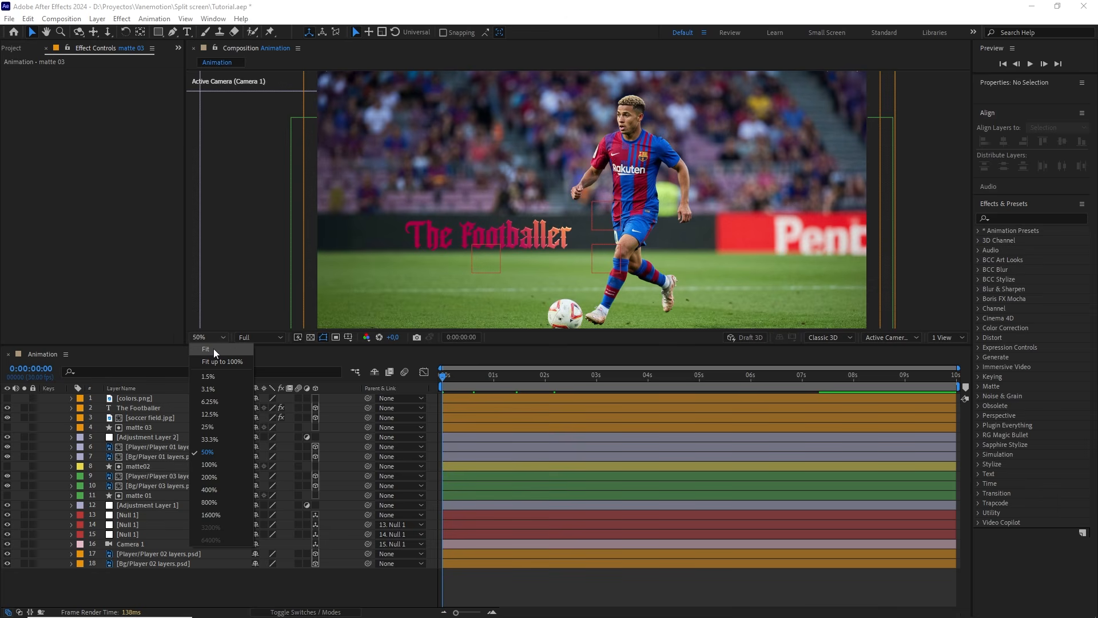
pyautogui.click(214, 349)
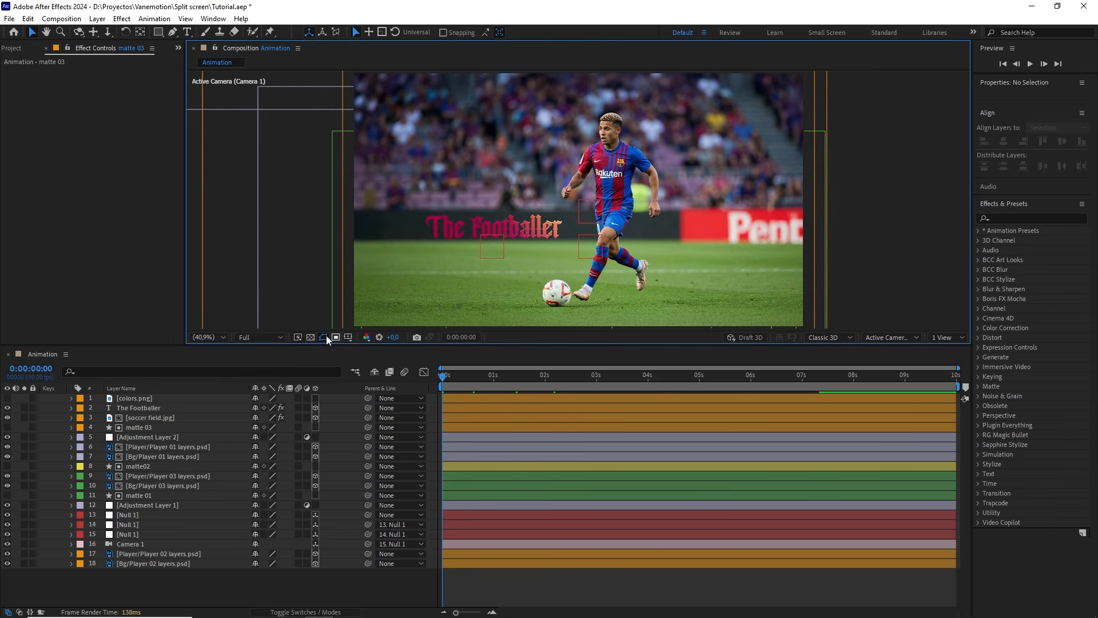
pyautogui.click(269, 338)
pyautogui.click(269, 402)
# - Assign matte 03 as the track matte of the "The Footballer" layer and check the reveal from 5:10 to 7:11
pyautogui.moveTo(492, 372); pyautogui.dragTo(716, 383)
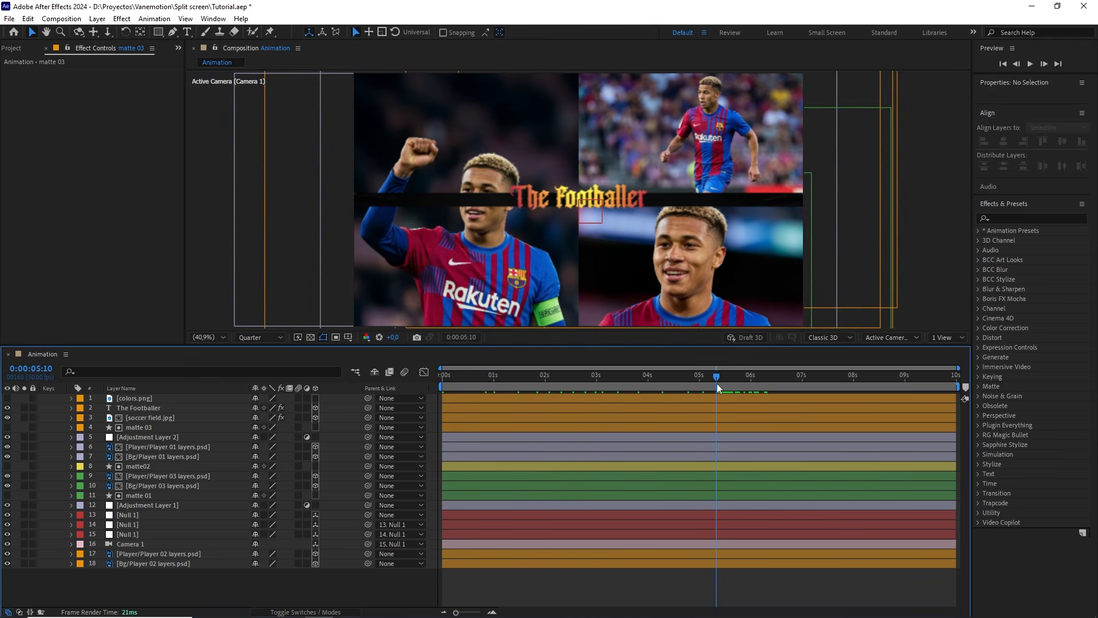
pyautogui.press('.')
pyautogui.click(139, 396)
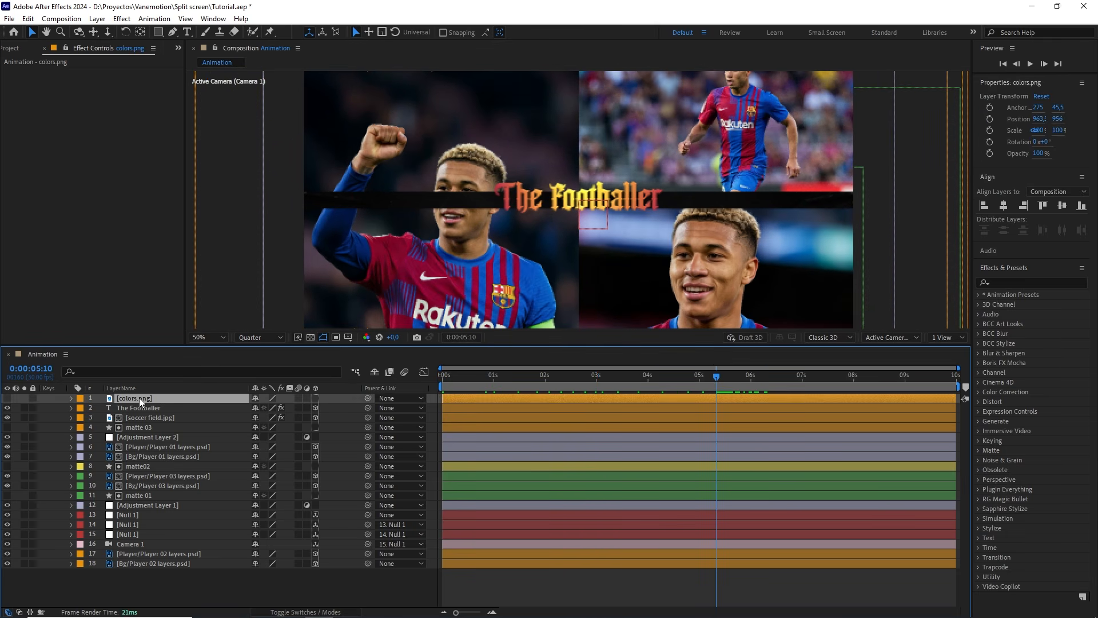
pyautogui.click(142, 405)
pyautogui.press('F4')
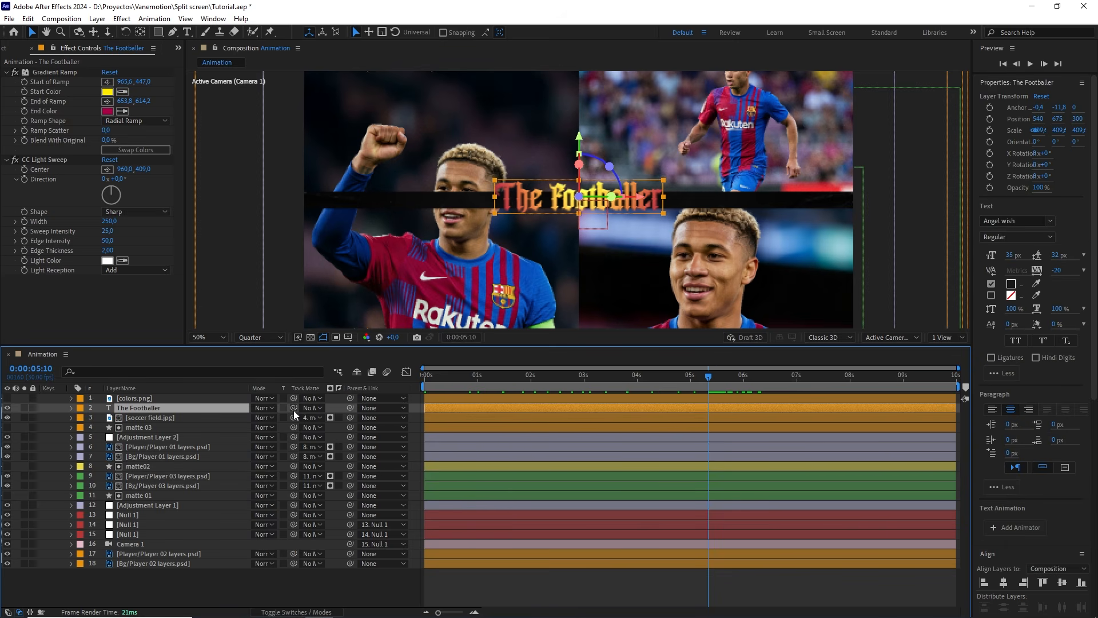
pyautogui.moveTo(293, 410); pyautogui.dragTo(152, 426)
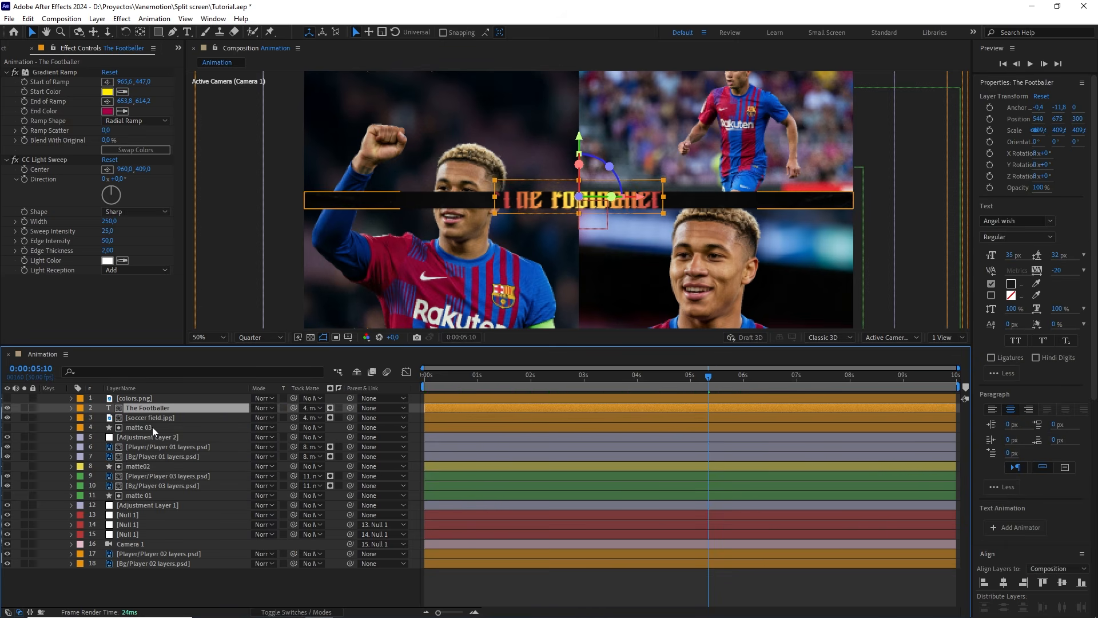
pyautogui.moveTo(708, 379); pyautogui.dragTo(816, 376)
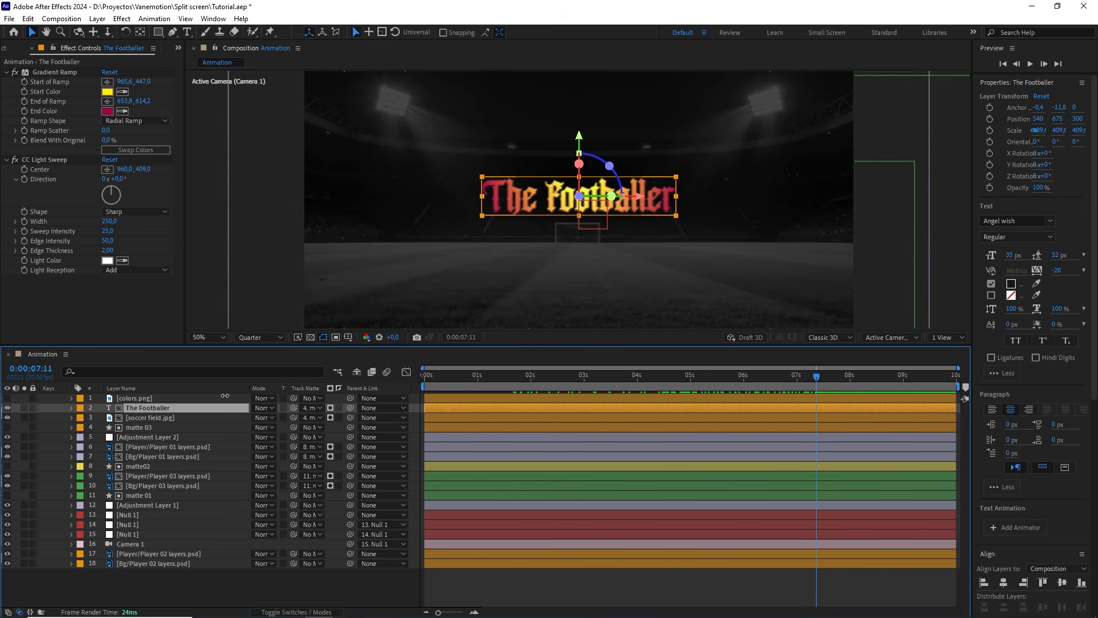
# - Push the soccer field.jpg layer farther back by setting its Z position to 2000
pyautogui.click(172, 417)
pyautogui.press('p')
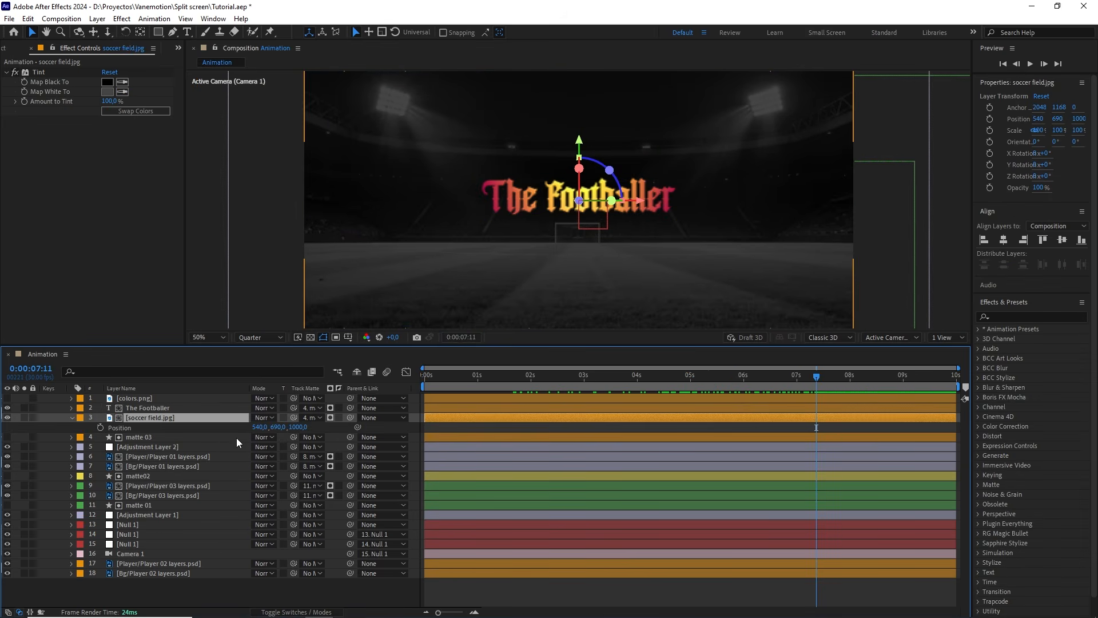
pyautogui.moveTo(298, 429); pyautogui.dragTo(347, 418)
pyautogui.click(299, 427)
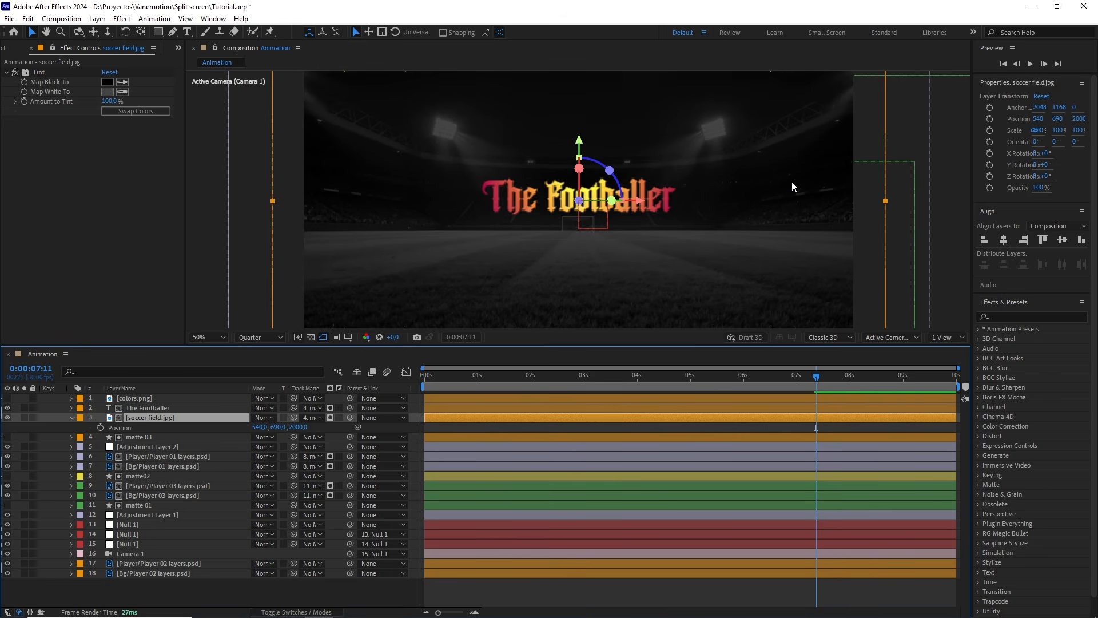
# - Scale the soccer field.jpg layer up to about 108% and lower it to a Y position of about 720
pyautogui.scroll(-2, 791, 181)
pyautogui.moveTo(733, 198); pyautogui.dragTo(746, 198)
pyautogui.scroll(2, 746, 198)
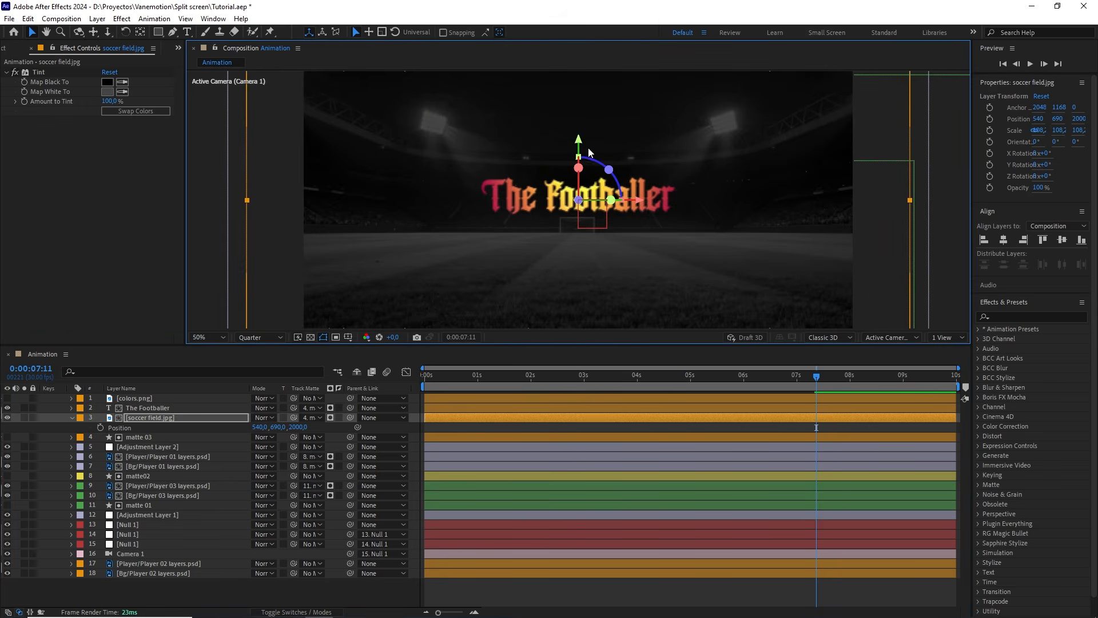
pyautogui.moveTo(578, 145); pyautogui.dragTo(580, 150)
# - Preview the soccer field and title reveal, starting at about 5:07 and again at 5:10
pyautogui.press('space')
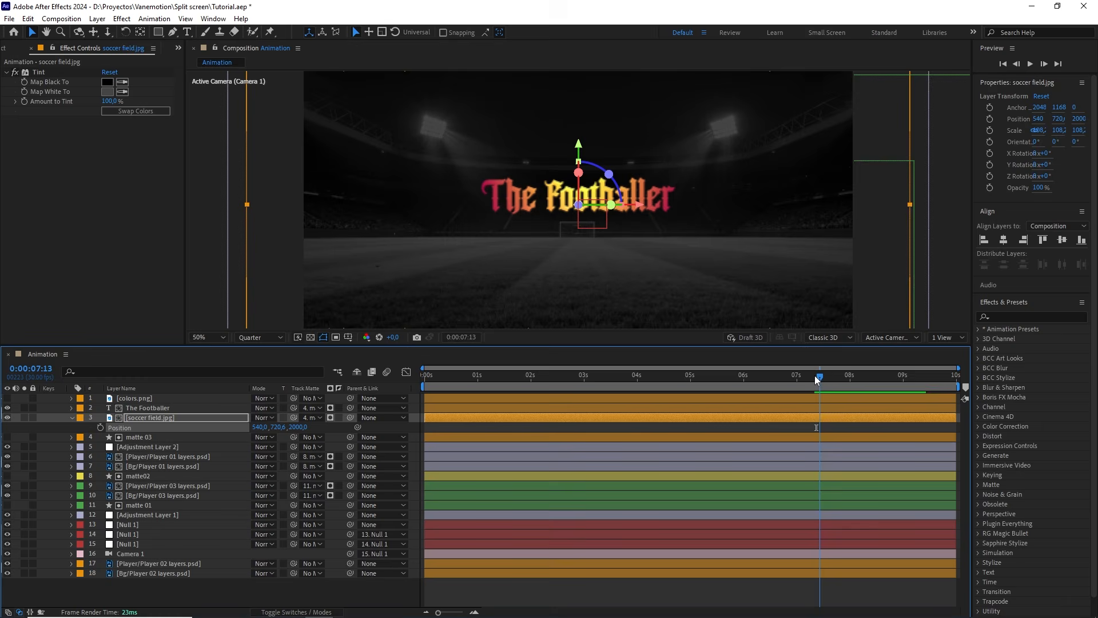
pyautogui.moveTo(770, 376); pyautogui.dragTo(703, 379)
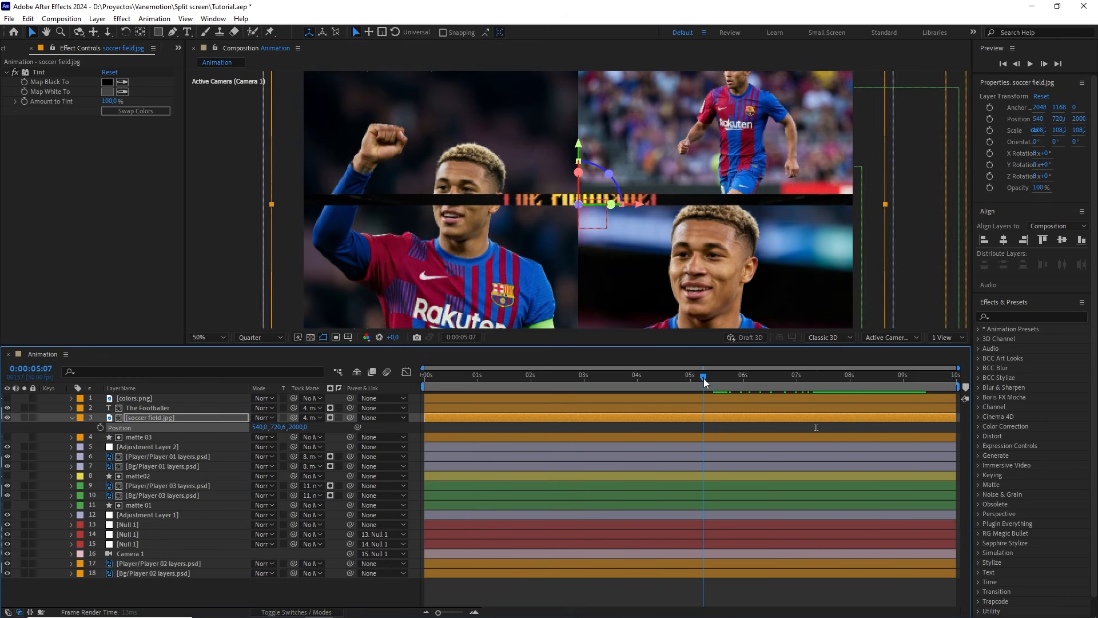
pyautogui.press('space')
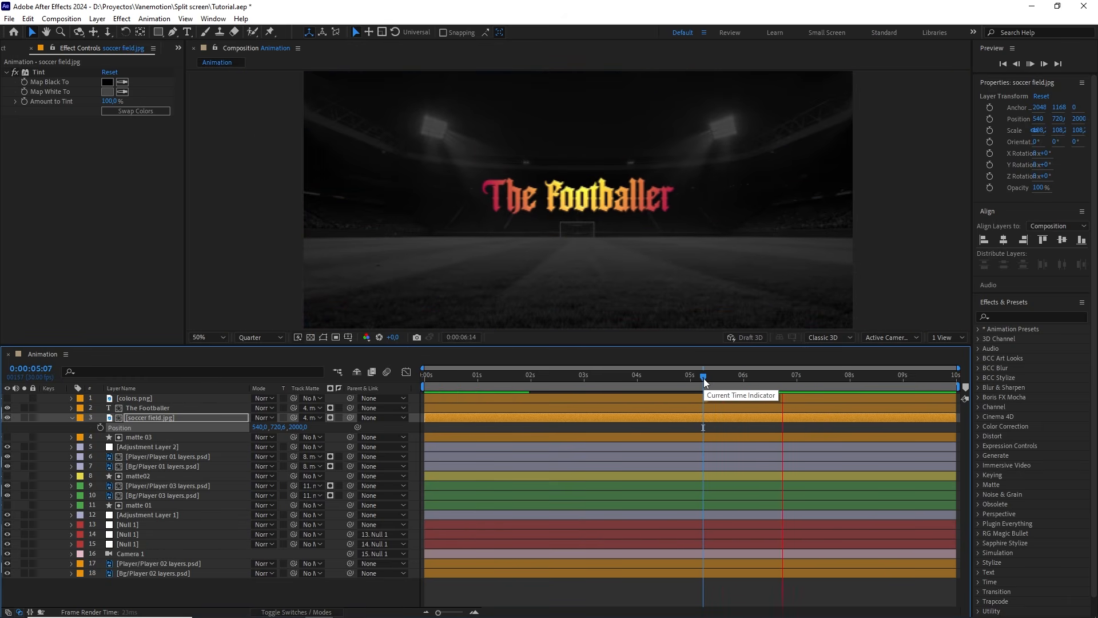
pyautogui.click(708, 378)
pyautogui.press('space')
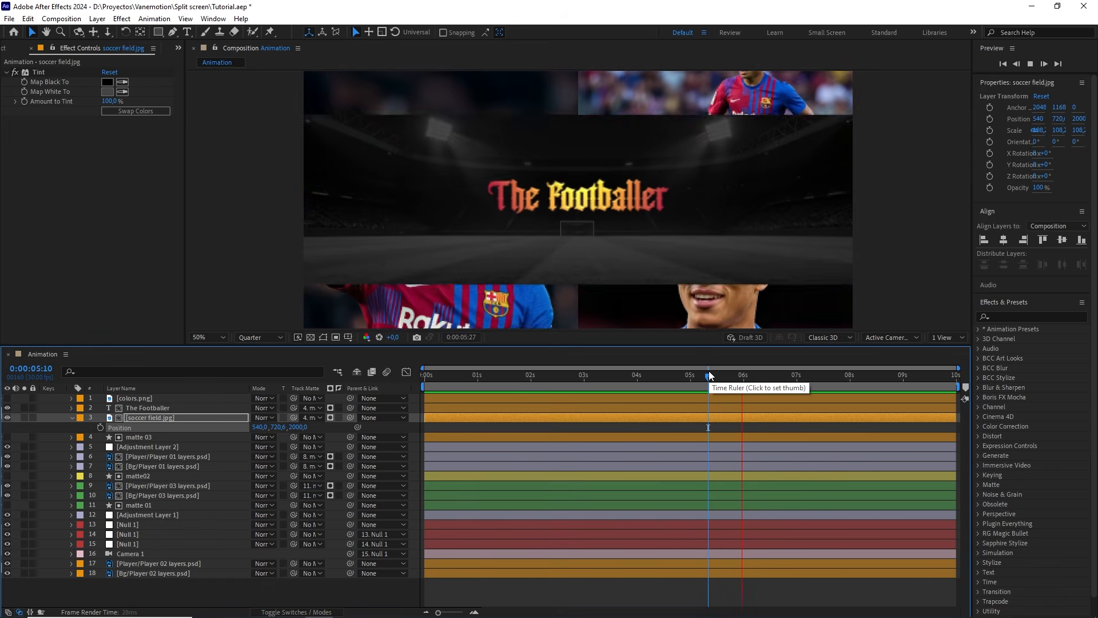
# - Return to the first frame and collapse the soccer field.jpg layer's properties
pyautogui.moveTo(711, 378); pyautogui.dragTo(428, 375)
pyautogui.hotkey('ctrl', 'a')
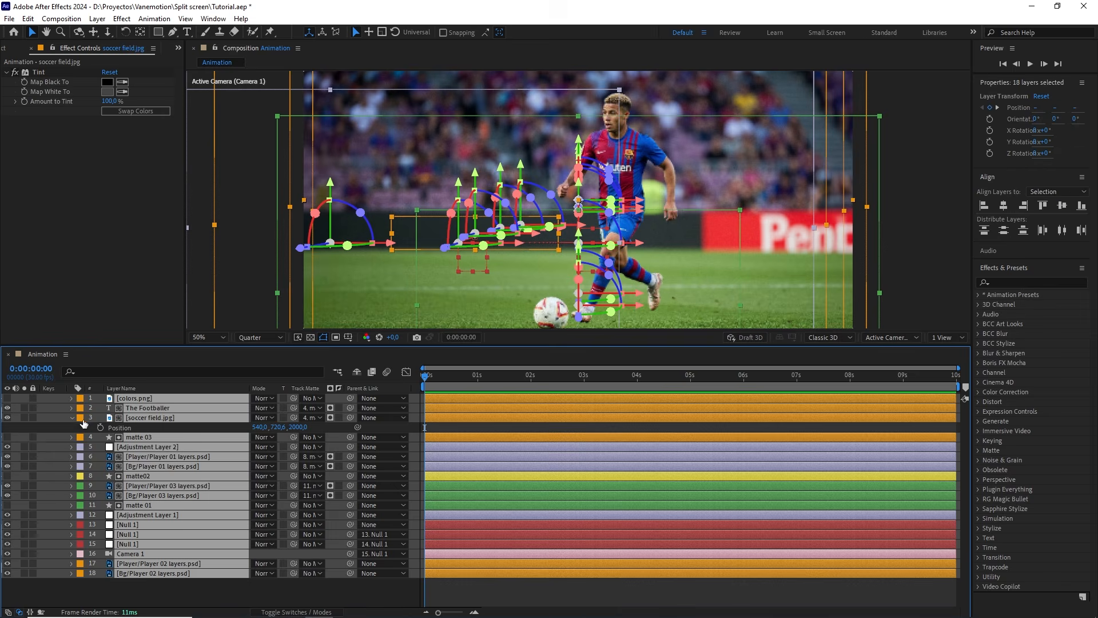
pyautogui.click(71, 417)
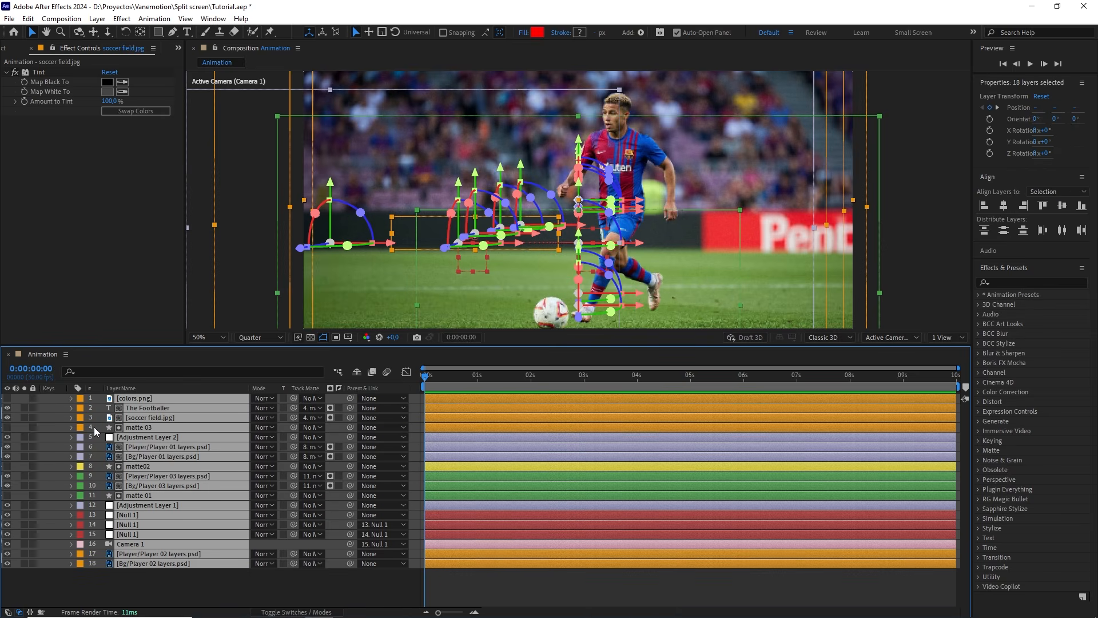
# - Set the preview resolution to Full and shrink the timeline to give the composition view more height
pyautogui.click(311, 575)
pyautogui.click(256, 337)
pyautogui.click(252, 359)
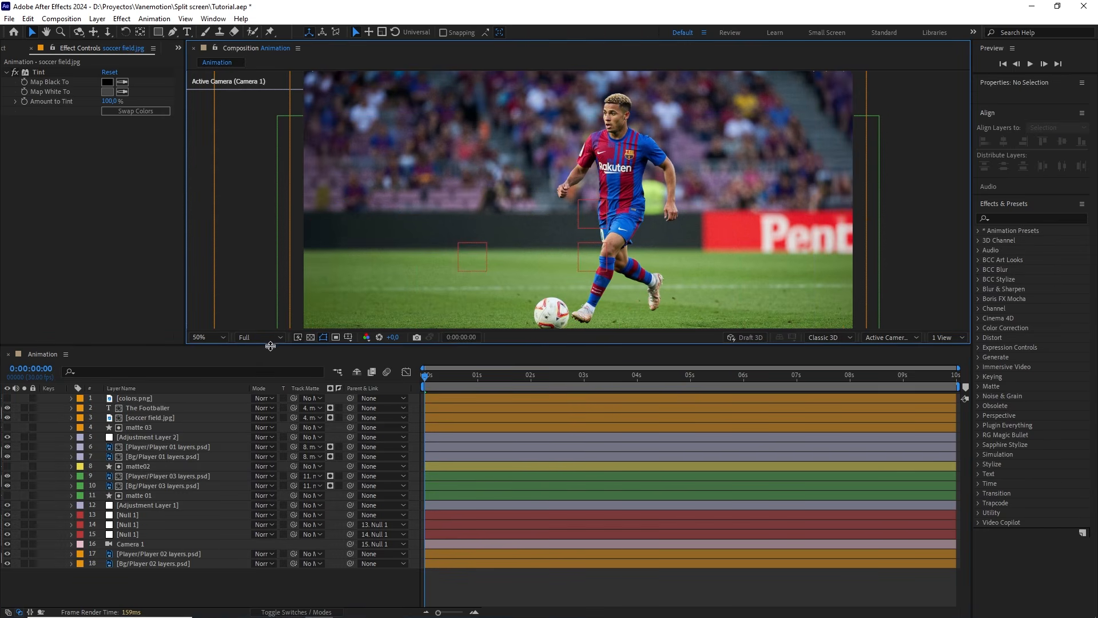
pyautogui.moveTo(271, 346); pyautogui.dragTo(275, 432)
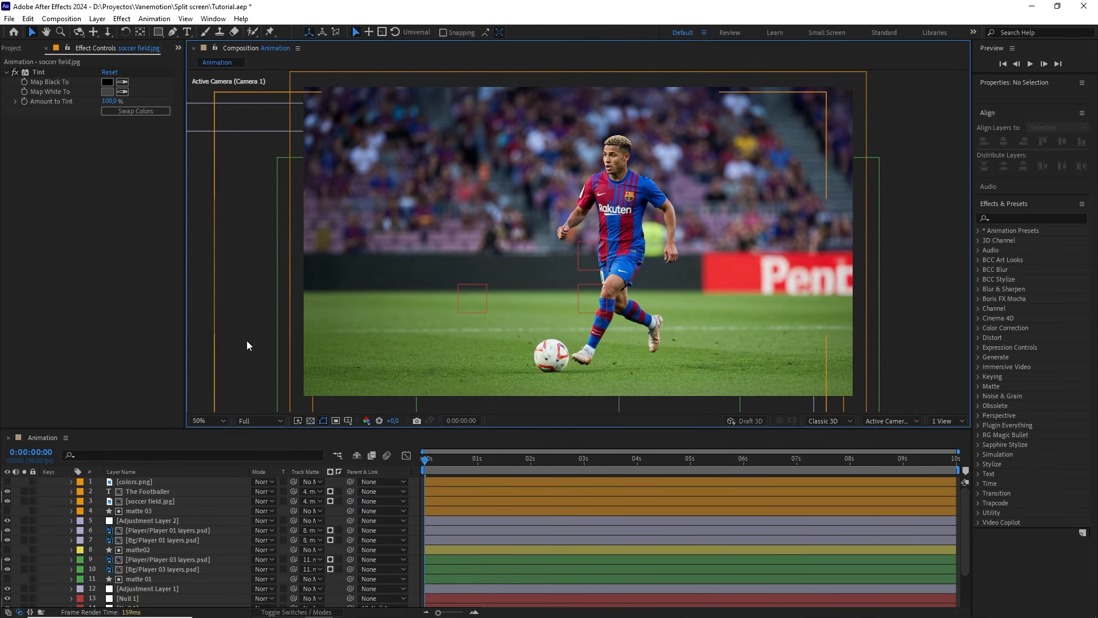
# - Collapse the comps folder in the project, deselect all layers and play the animation from the first frame
pyautogui.click(20, 48)
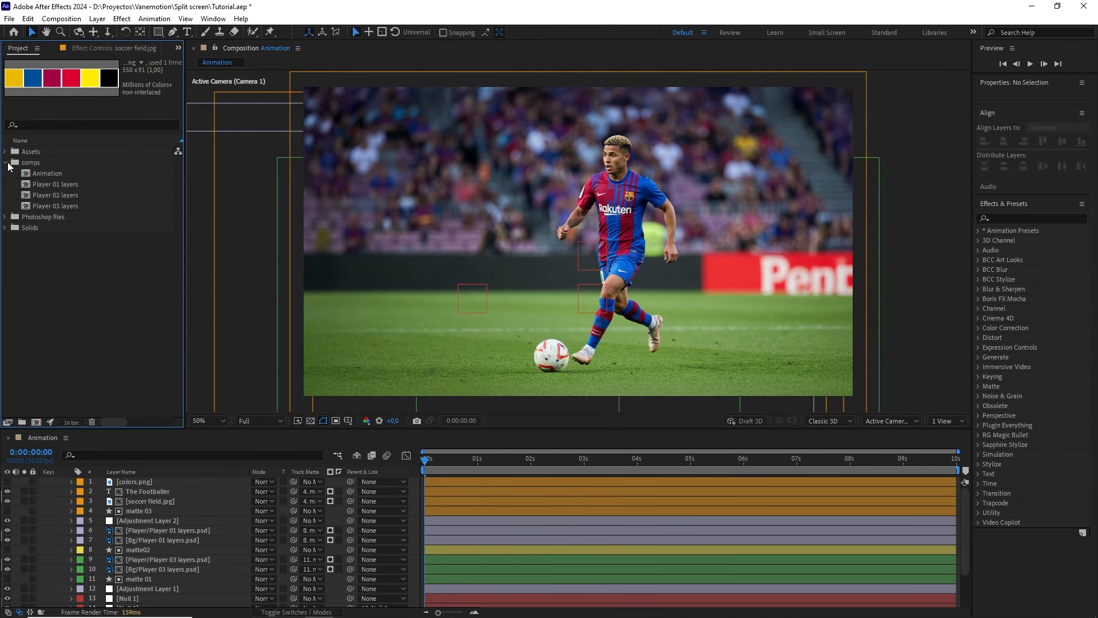
pyautogui.click(83, 300)
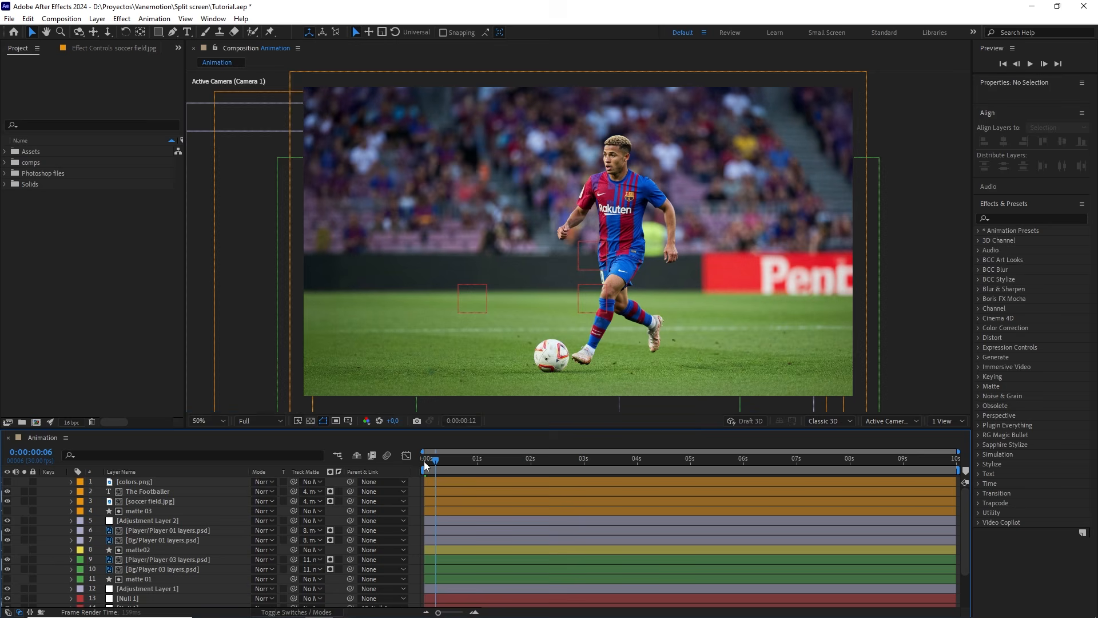
pyautogui.click(196, 366)
pyautogui.click(162, 362)
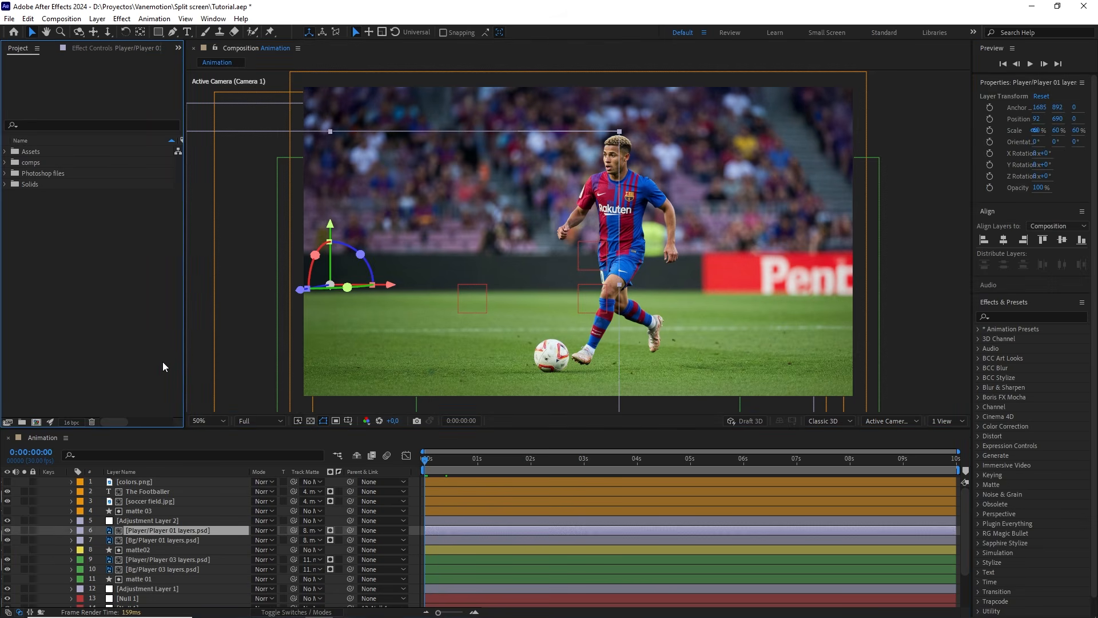
pyautogui.click(167, 524)
pyautogui.press('F2')
pyautogui.press('space')
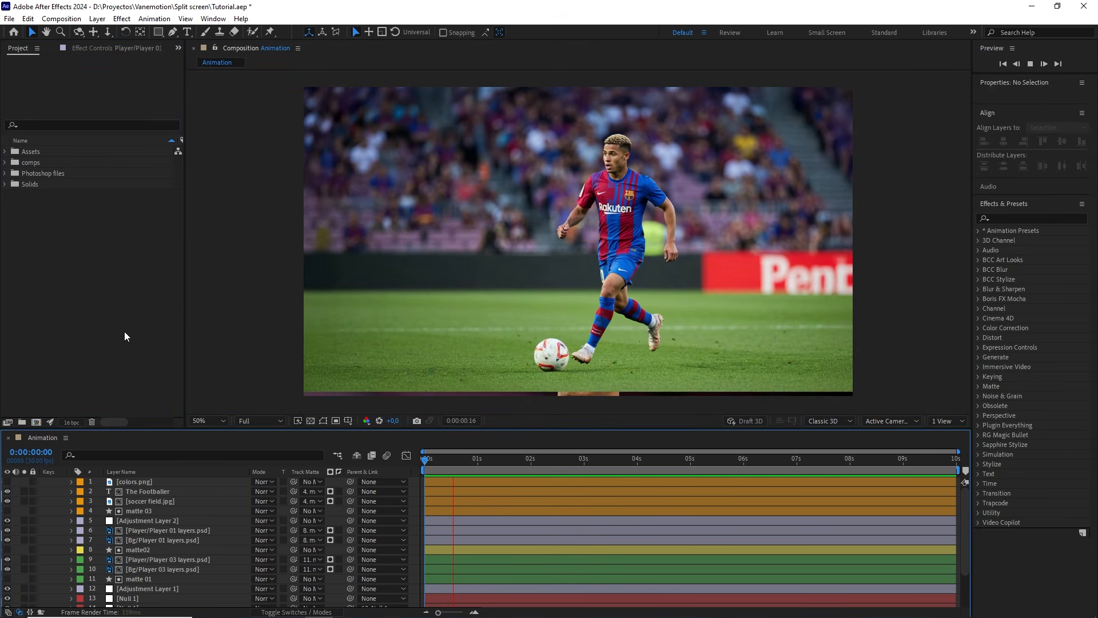